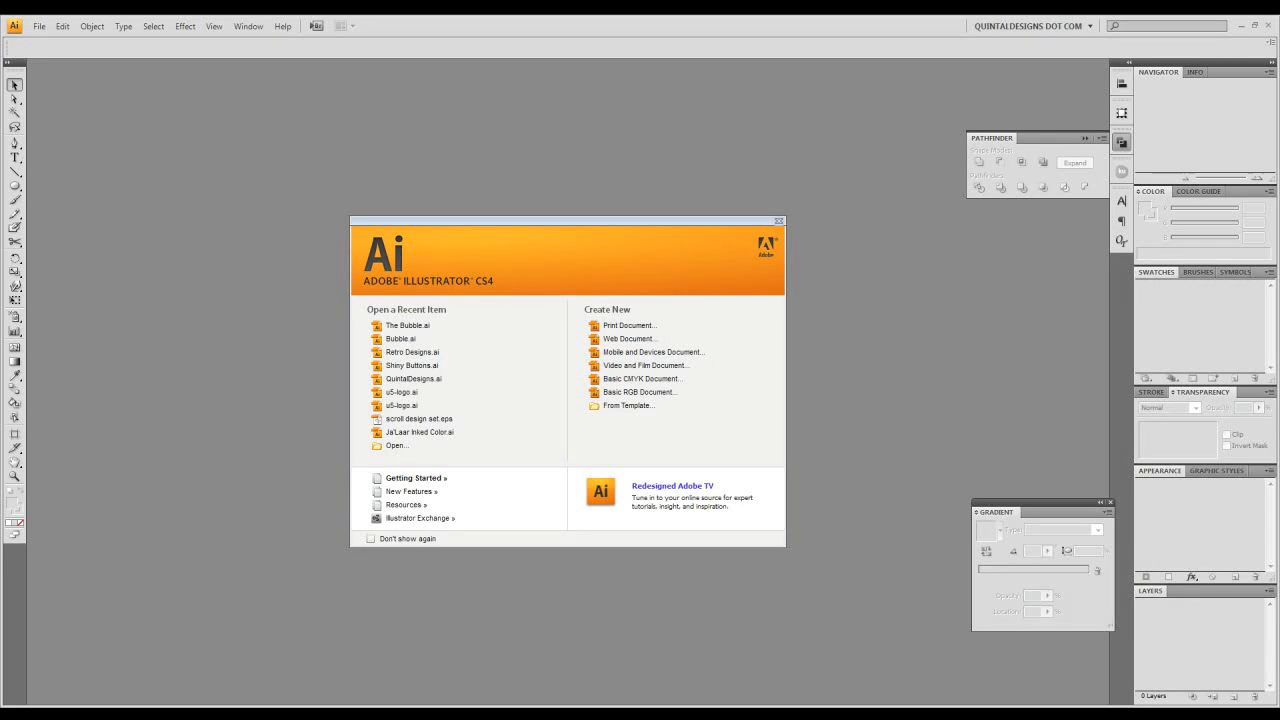
# Step: Create a new web document named Bubble11
pyautogui.click(640, 340)
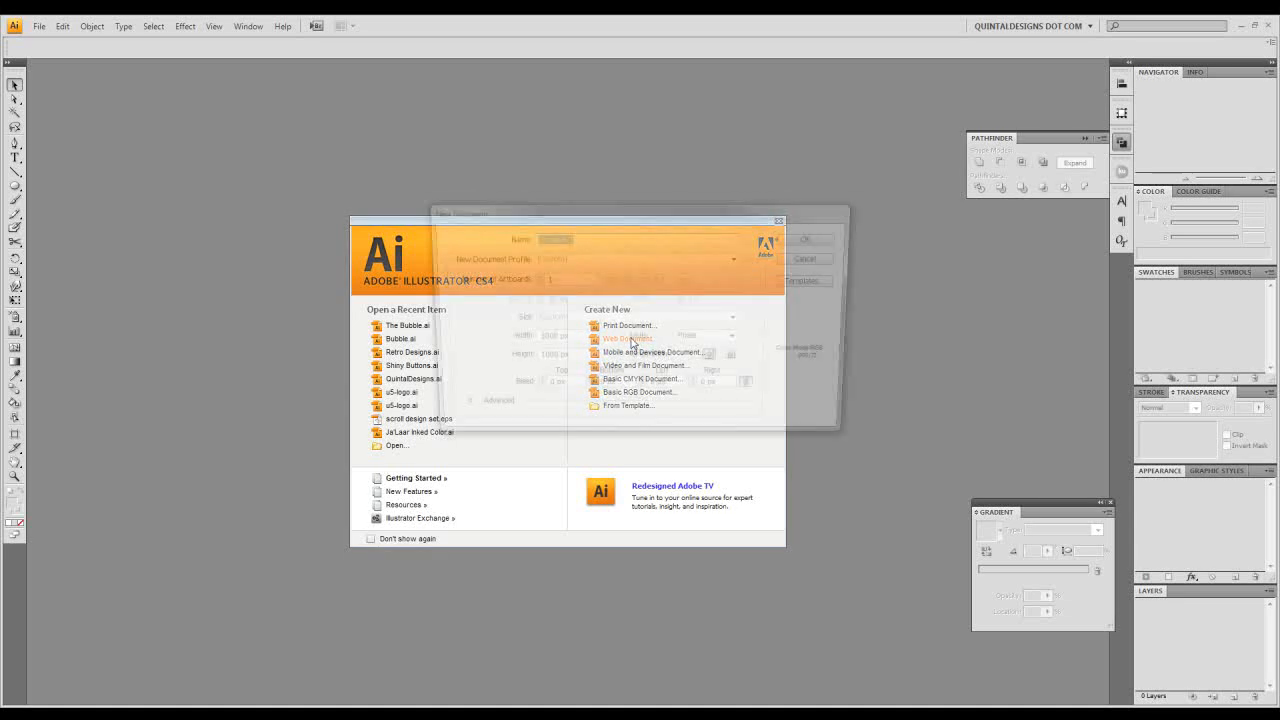
pyautogui.write('Bubble11')
pyautogui.press('Return')
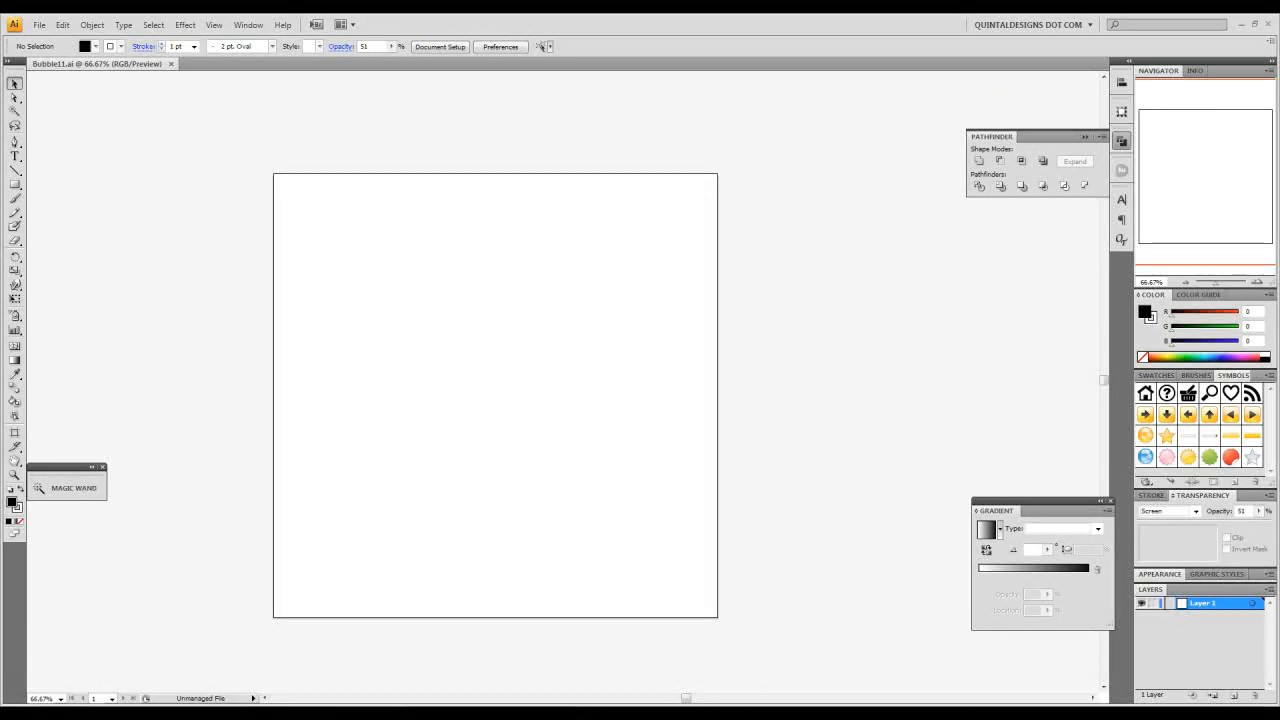
# Step: Add two new layers and rename the bottom layer as BG
pyautogui.click(1232, 696)
pyautogui.click(1232, 696)
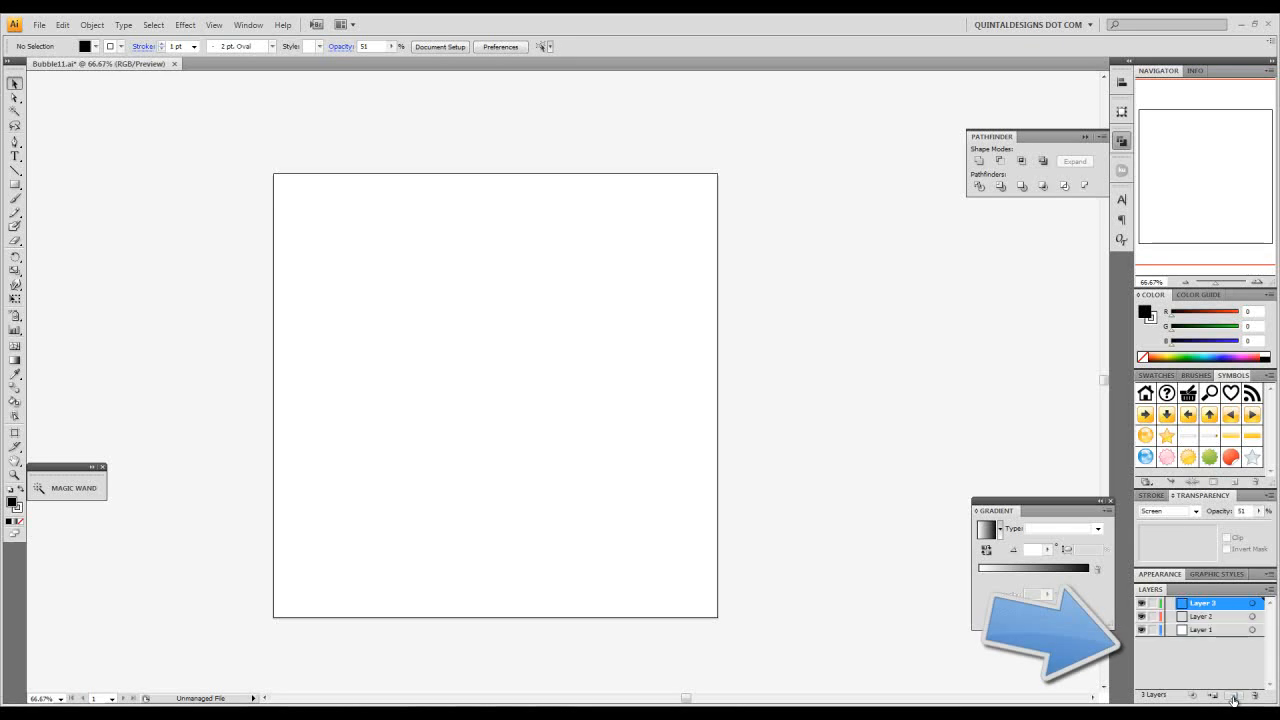
pyautogui.doubleClick(1202, 630)
pyautogui.write('BG')
pyautogui.press('Return')
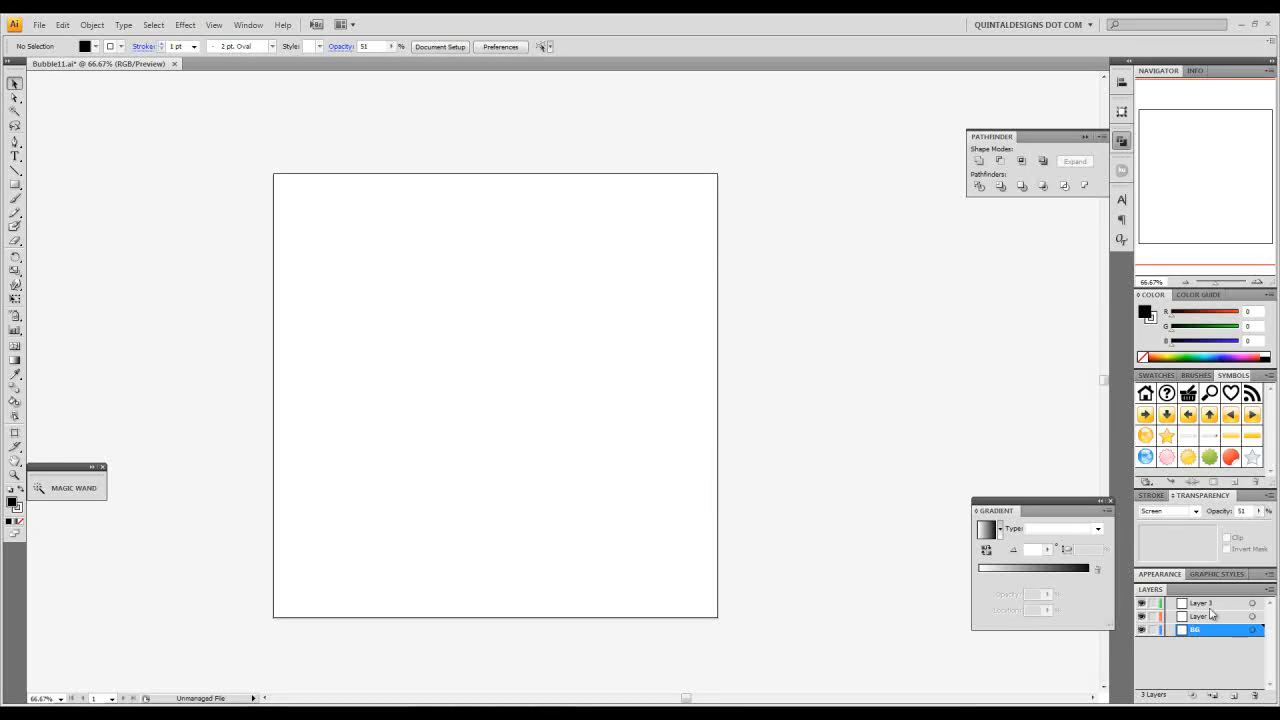
# Step: Rename Layer 2 as Bubble and set its layer color to Gray
pyautogui.doubleClick(1202, 617)
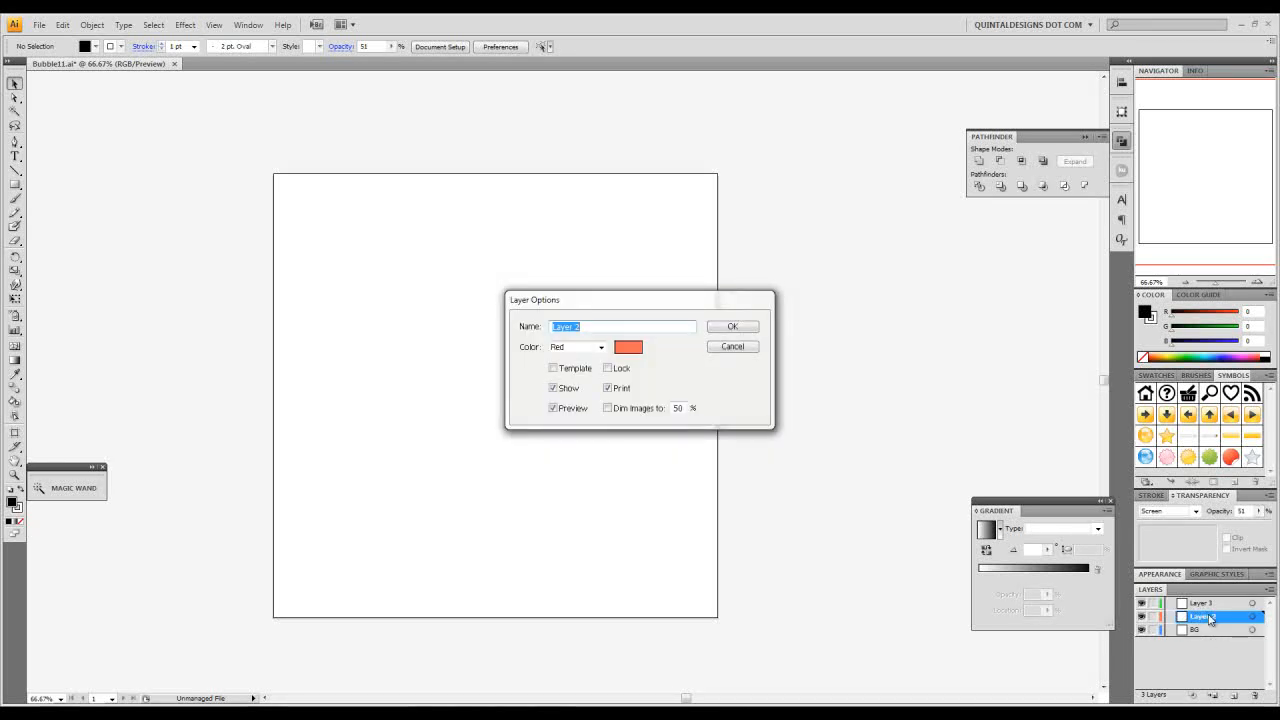
pyautogui.write('Bubble')
pyautogui.click(602, 349)
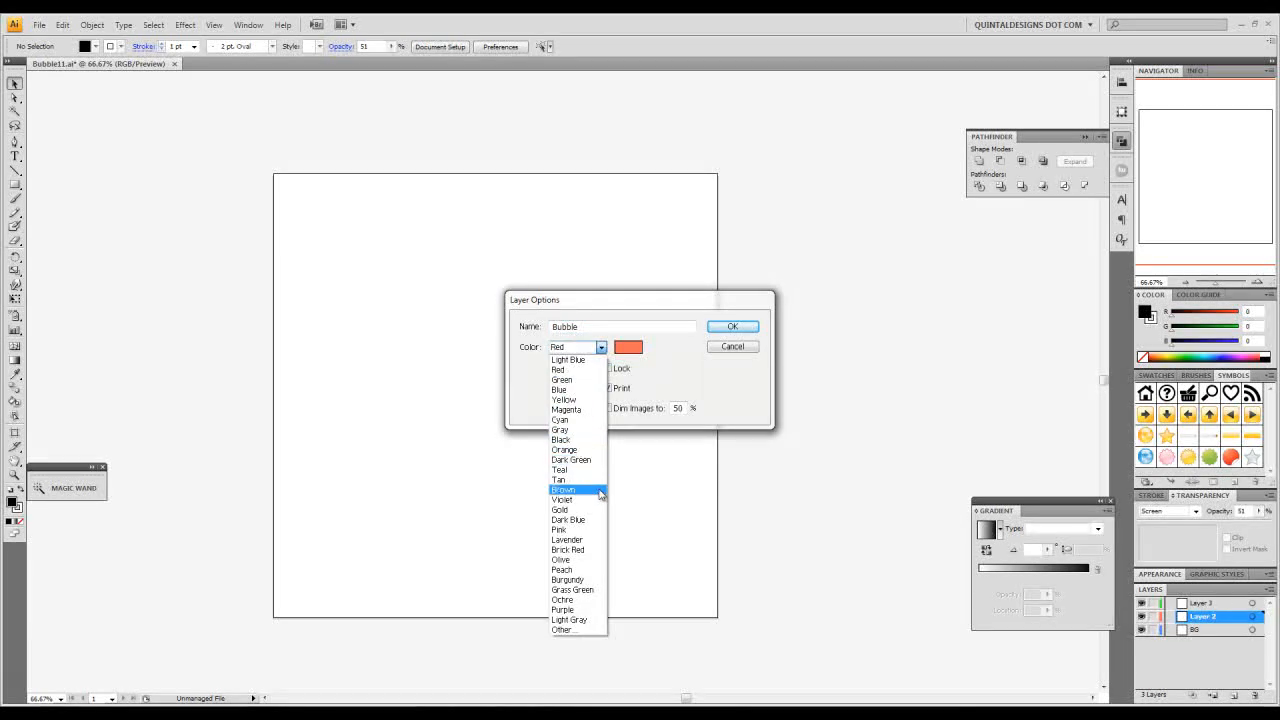
pyautogui.click(596, 432)
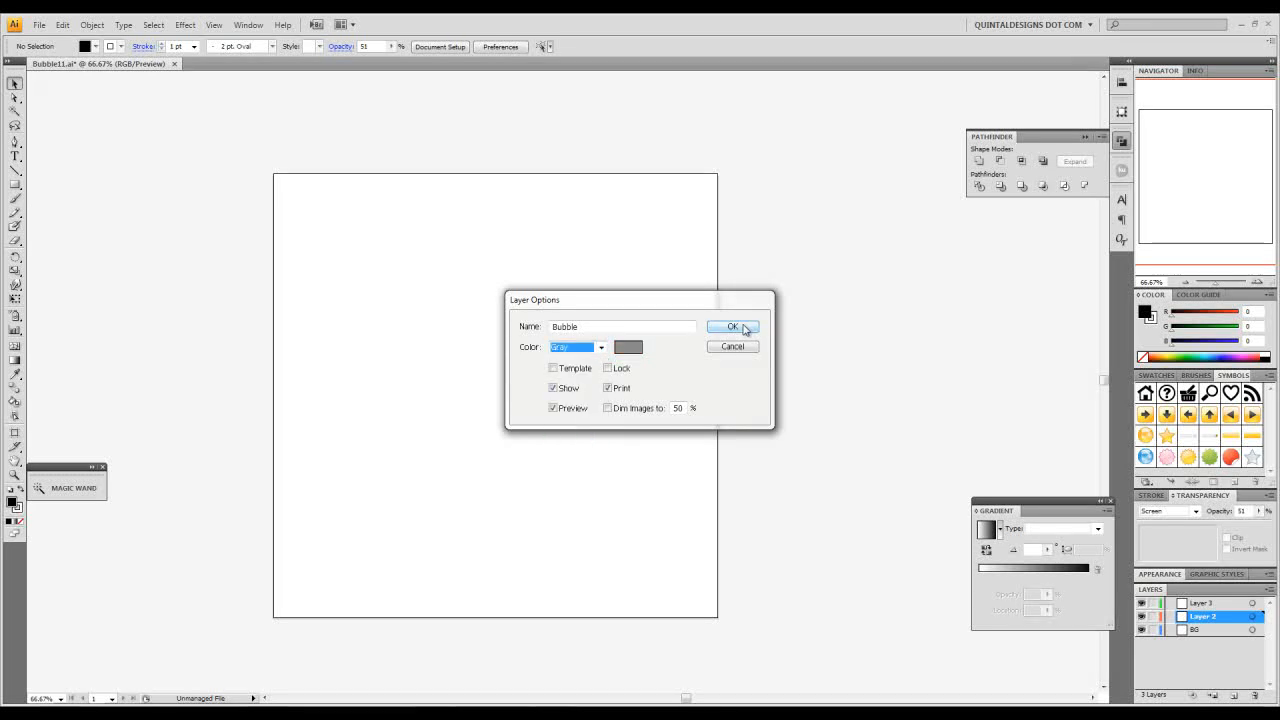
pyautogui.click(733, 327)
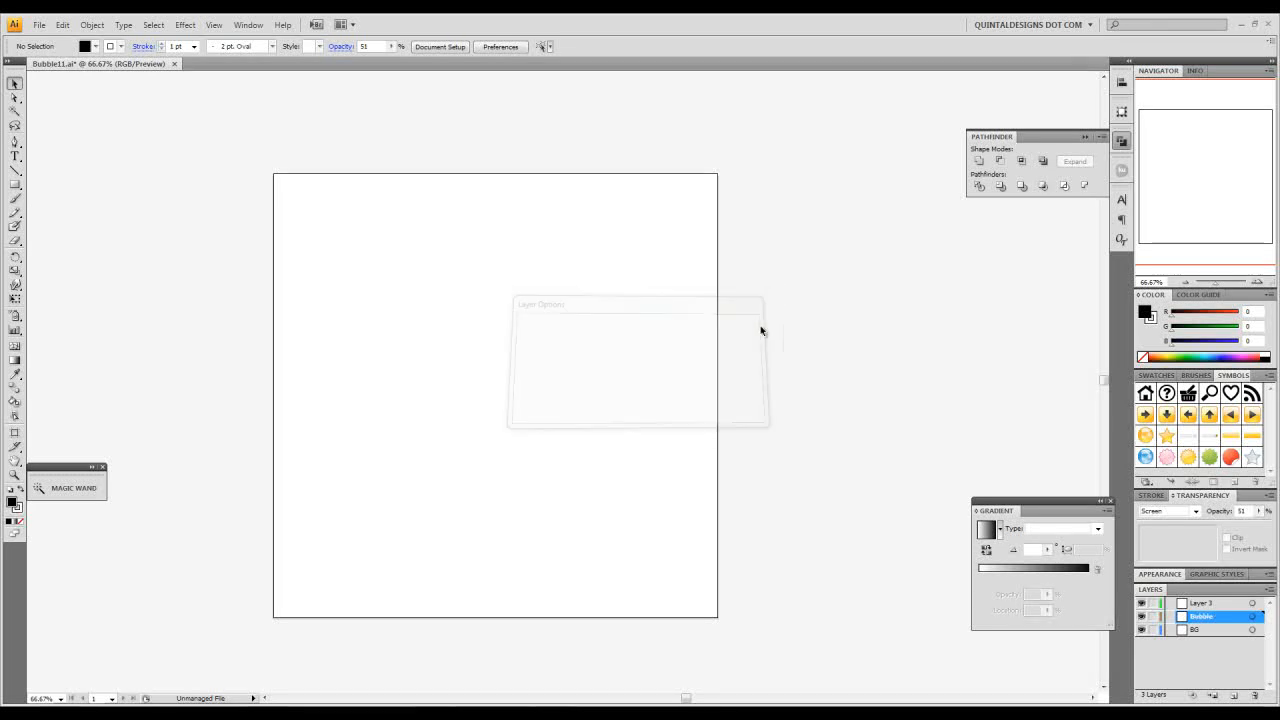
# Step: Rename the top layer as Effects
pyautogui.doubleClick(1196, 604)
pyautogui.write('Effects')
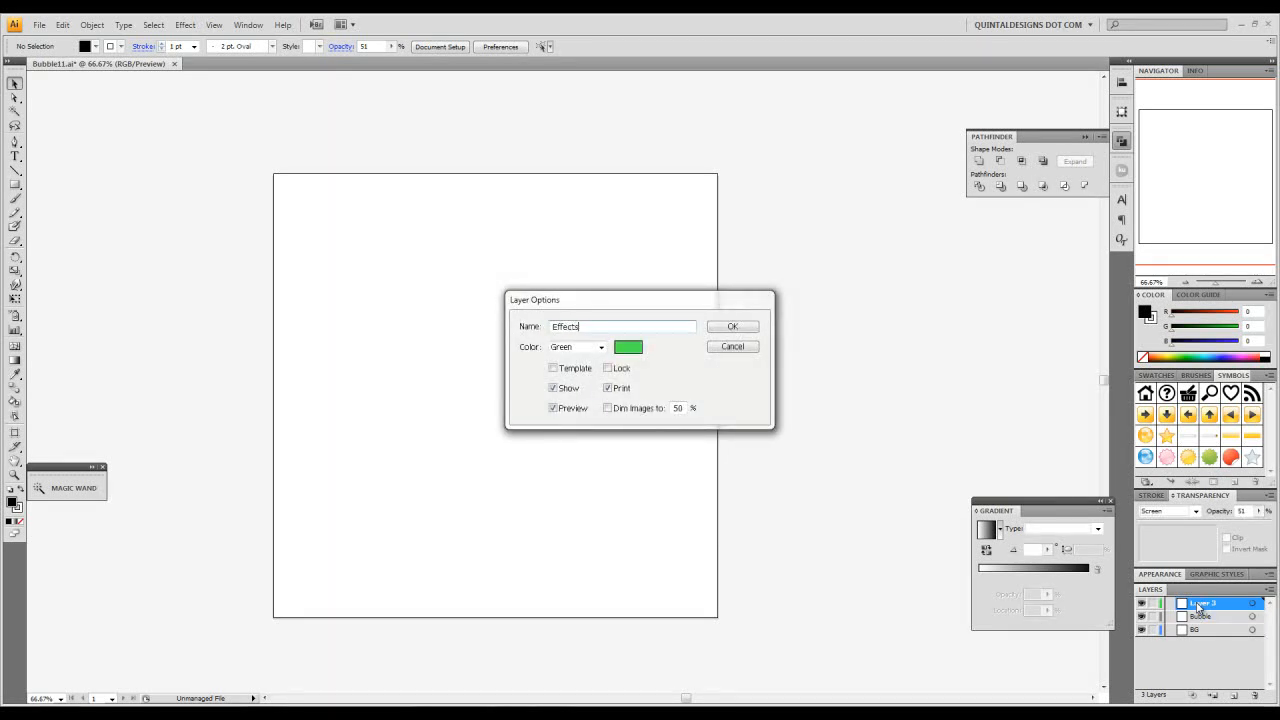
pyautogui.click(724, 327)
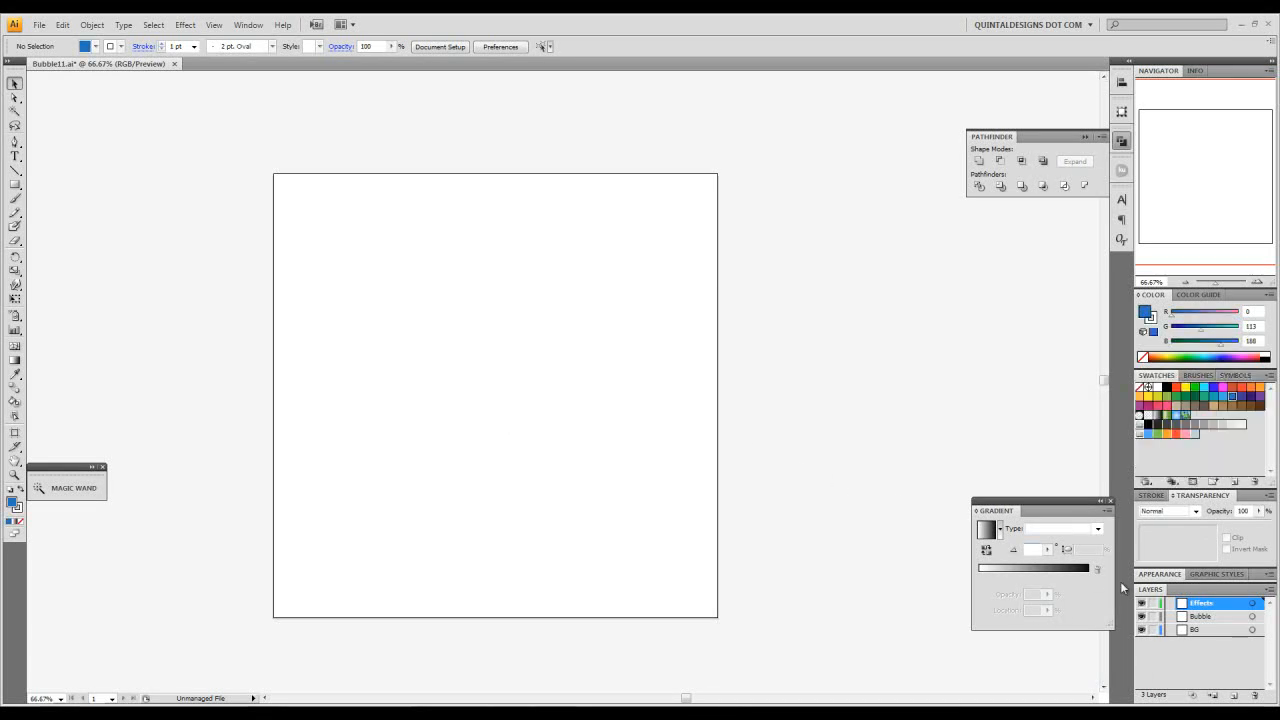
# Step: Draw a blue 1000 x 1000 px rectangle covering the artboard on the BG layer, and lock that layer
pyautogui.click(1216, 630)
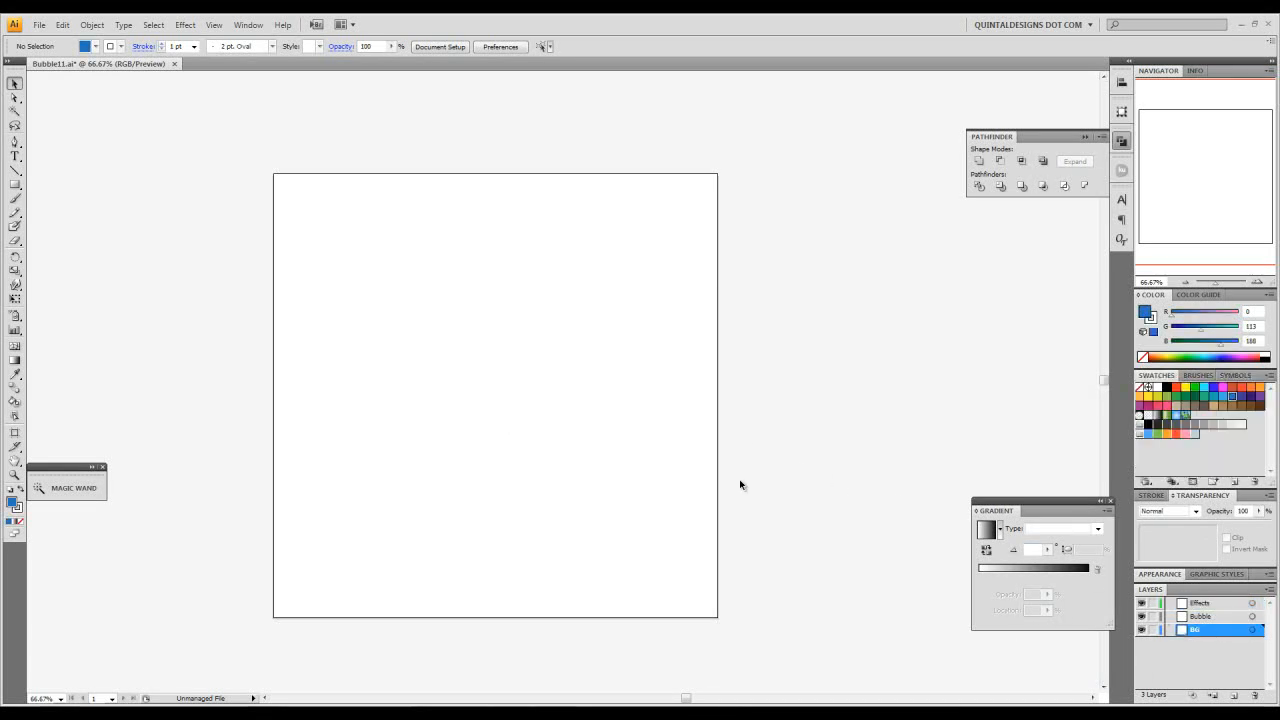
pyautogui.click(15, 184)
pyautogui.click(274, 173)
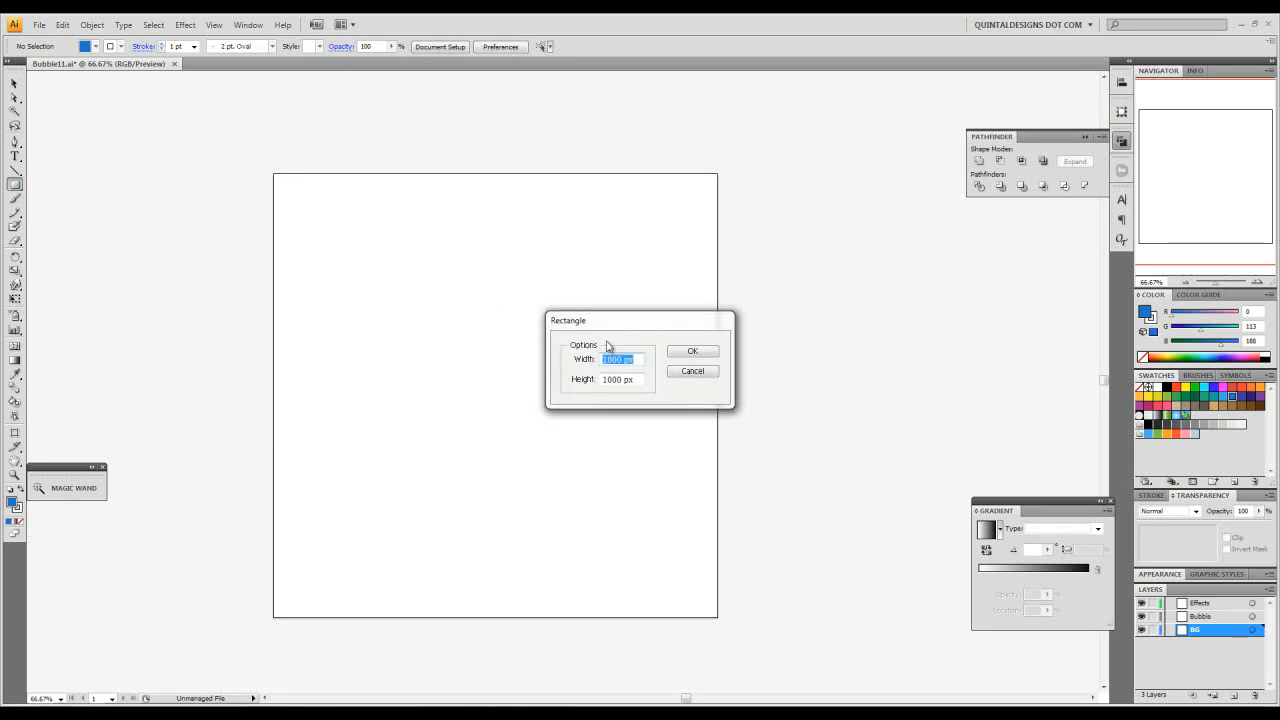
pyautogui.click(688, 352)
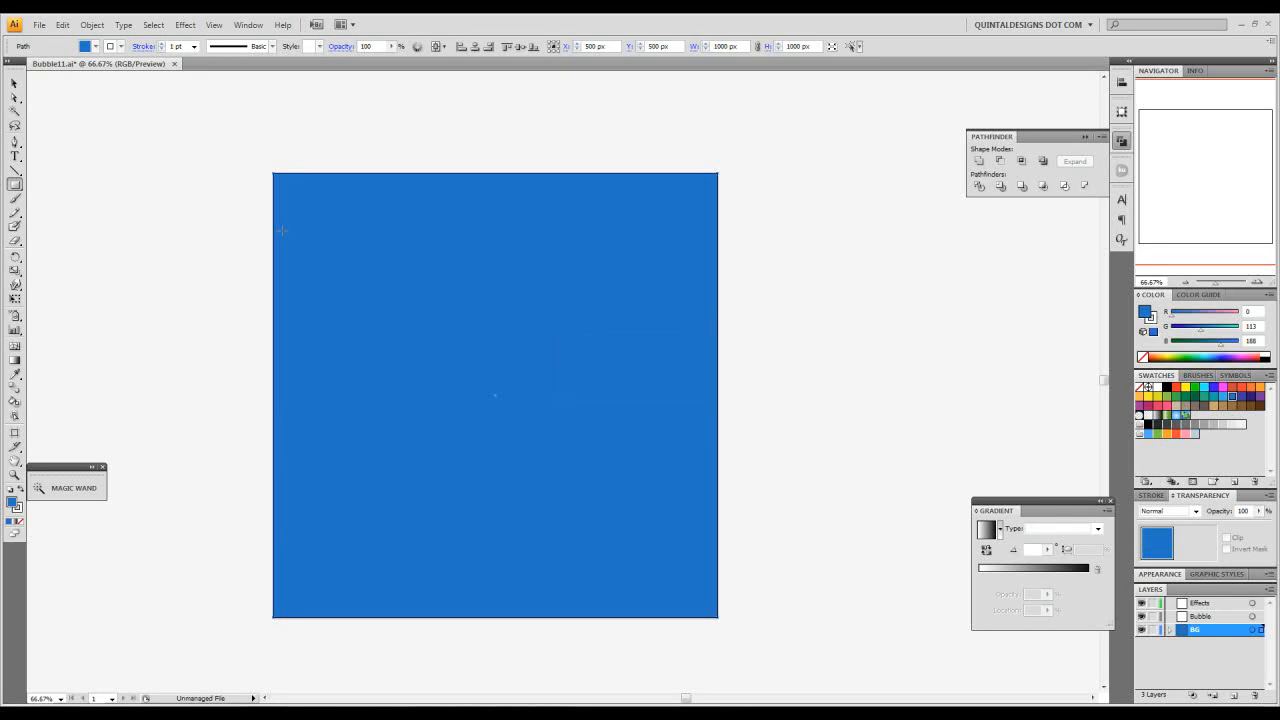
pyautogui.click(15, 83)
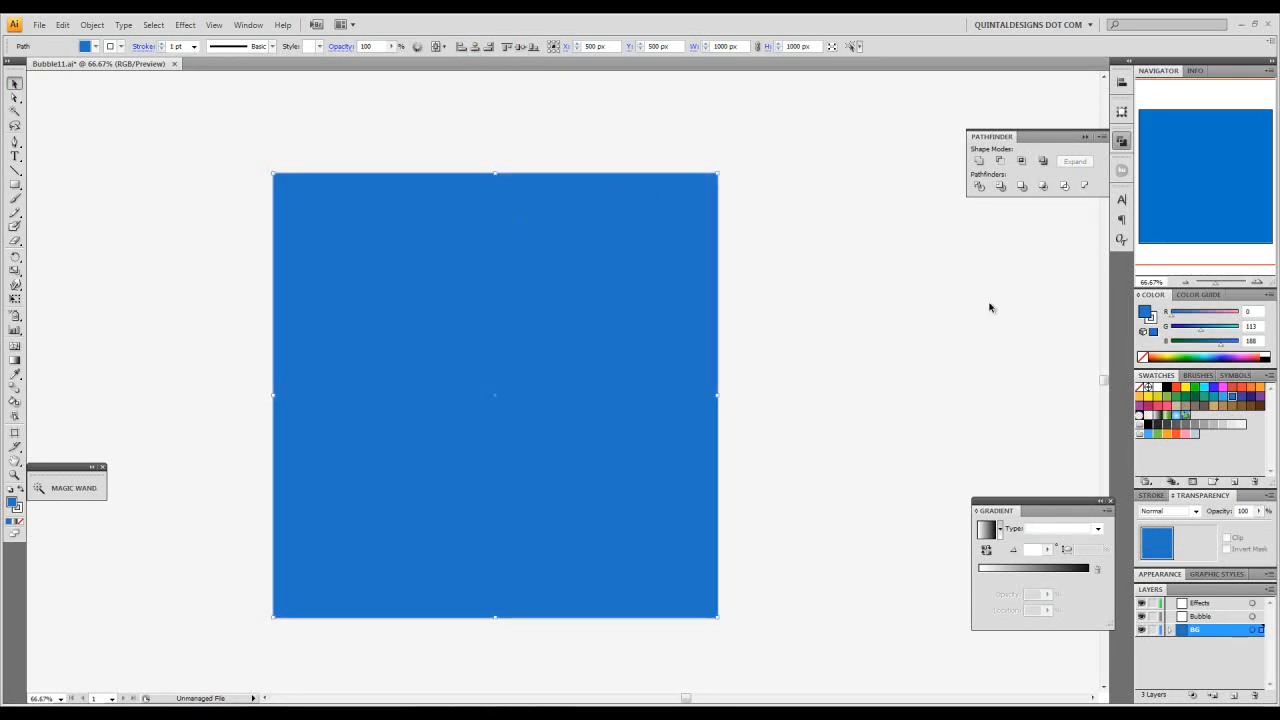
pyautogui.click(1153, 630)
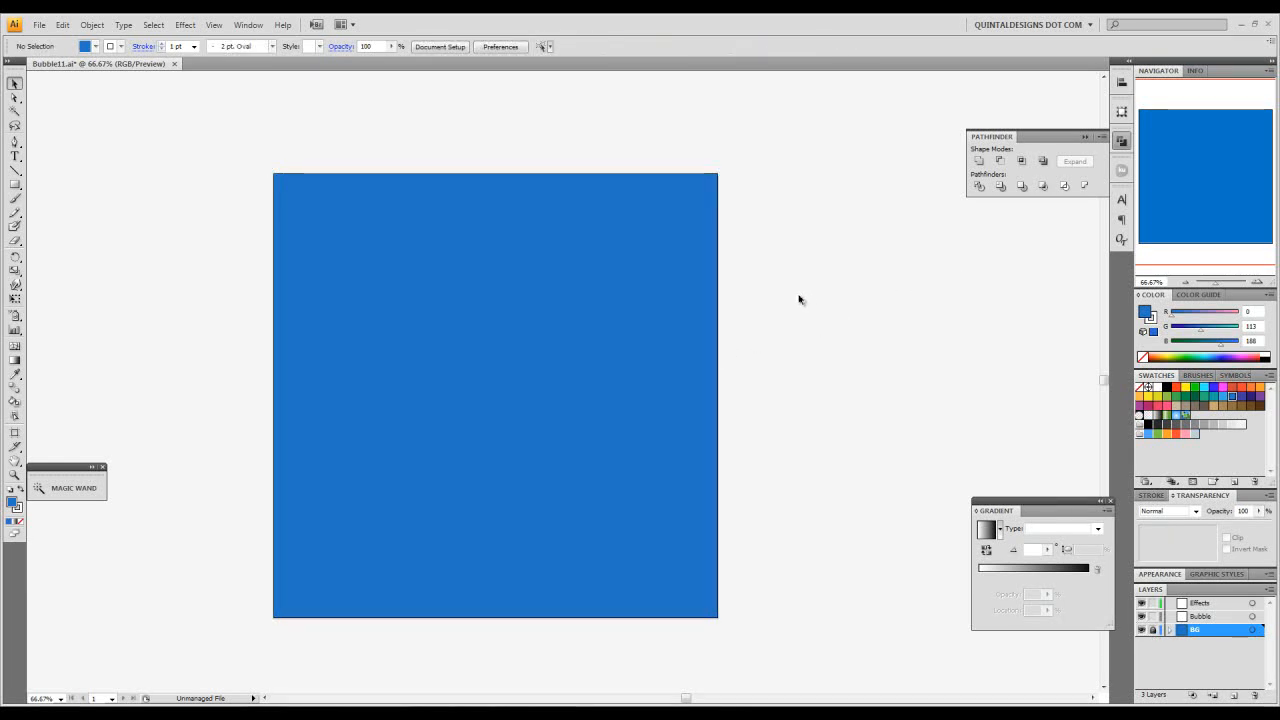
# Step: Activate the Ellipse tool on the Bubble layer, with the fill set to black and the stroke to none
pyautogui.moveTo(620, 330); pyautogui.dragTo(680, 314)
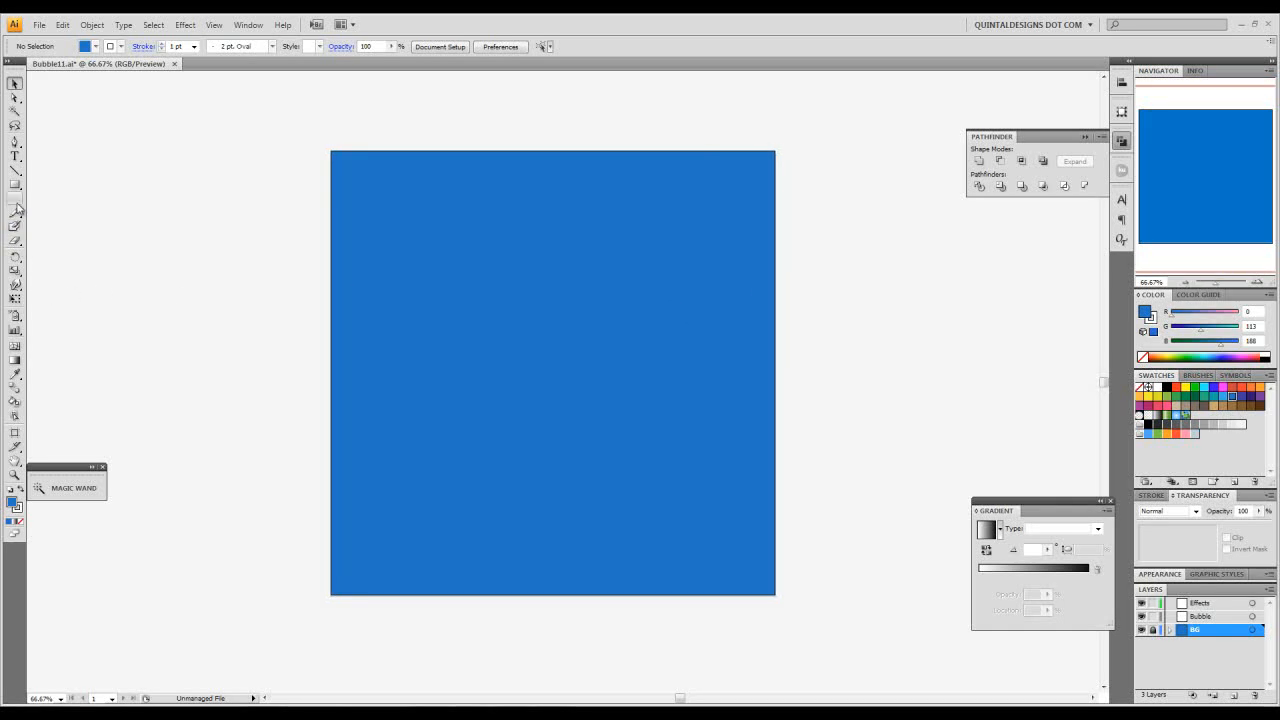
pyautogui.moveTo(15, 186); pyautogui.dragTo(63, 215)
pyautogui.click(1199, 618)
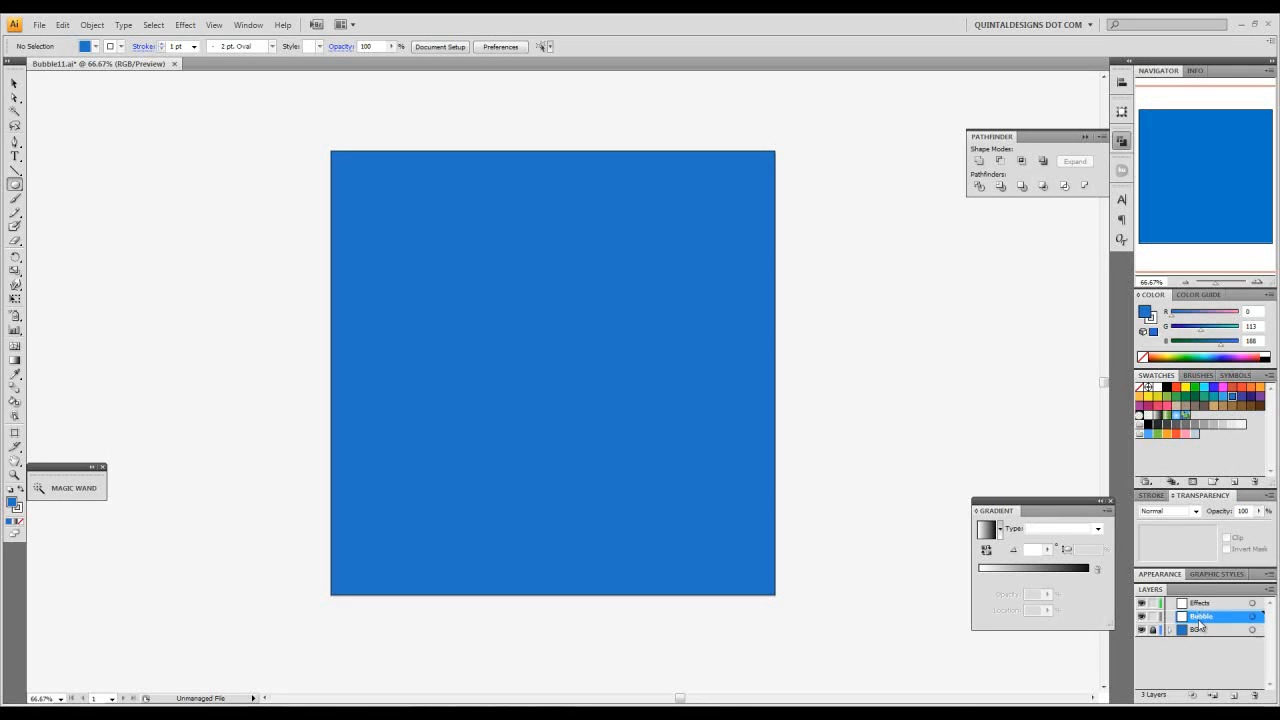
pyautogui.doubleClick(15, 505)
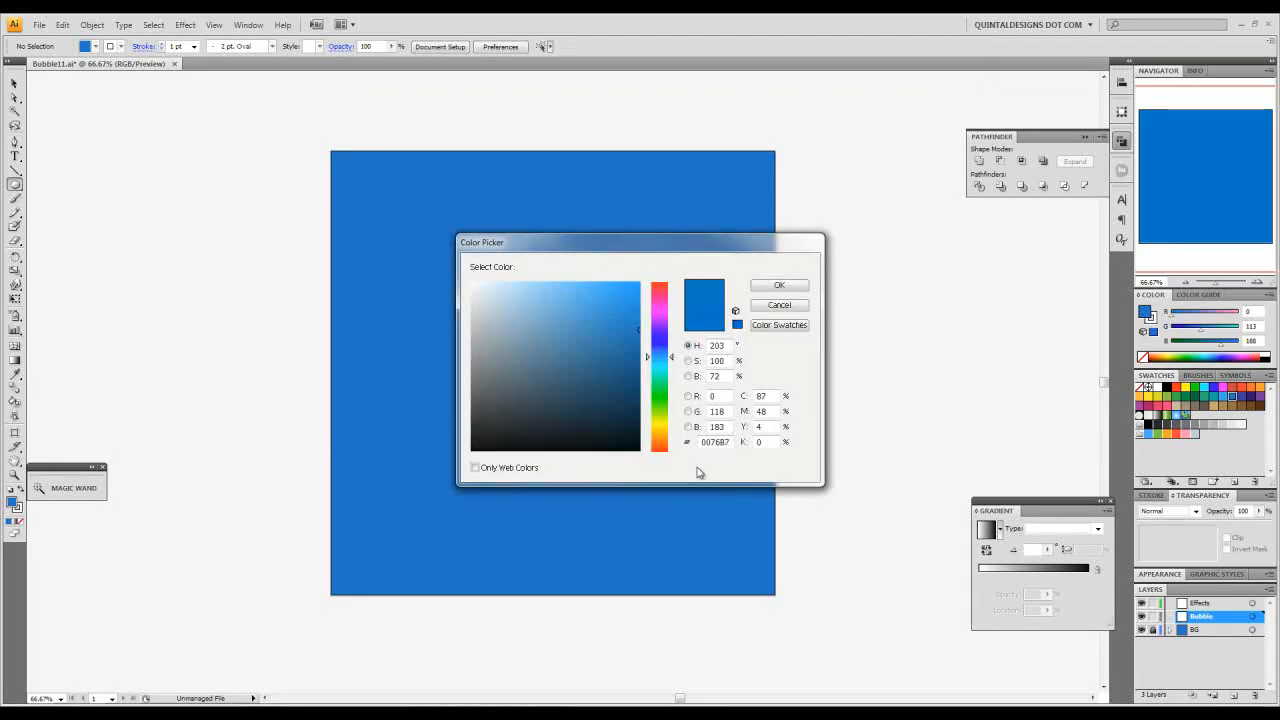
pyautogui.click(640, 452)
pyautogui.click(779, 286)
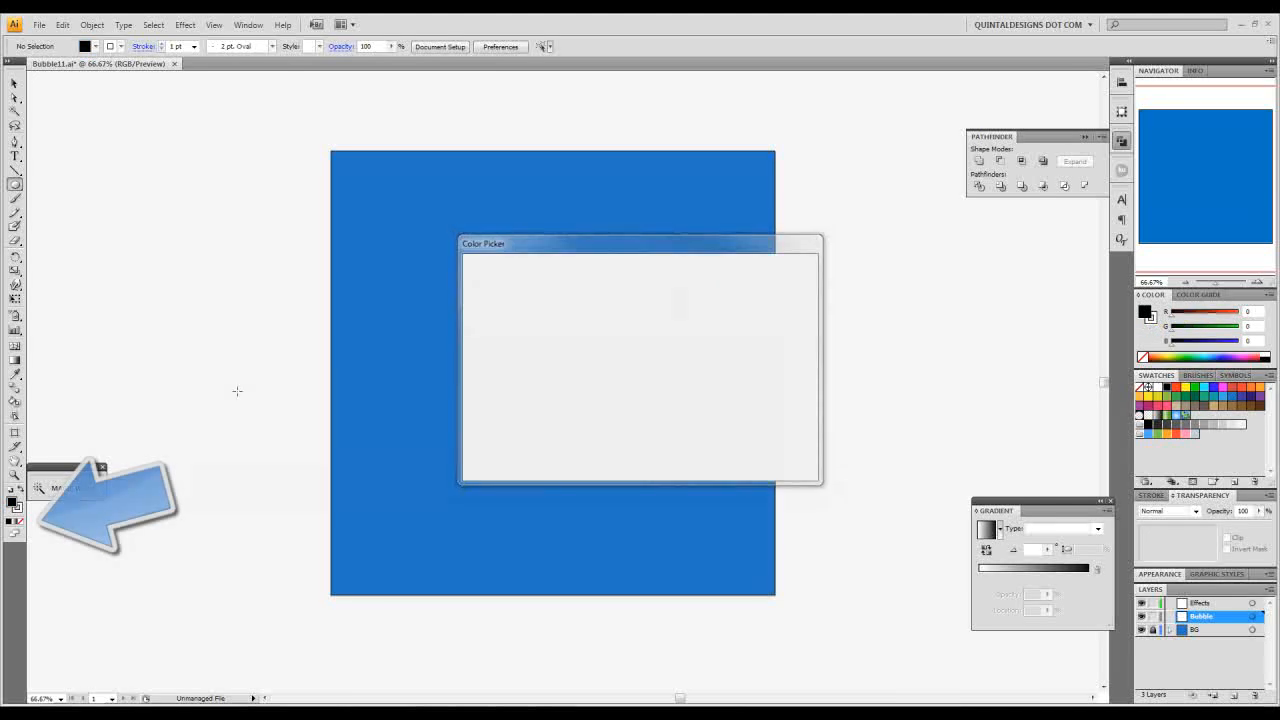
pyautogui.click(18, 509)
pyautogui.click(19, 521)
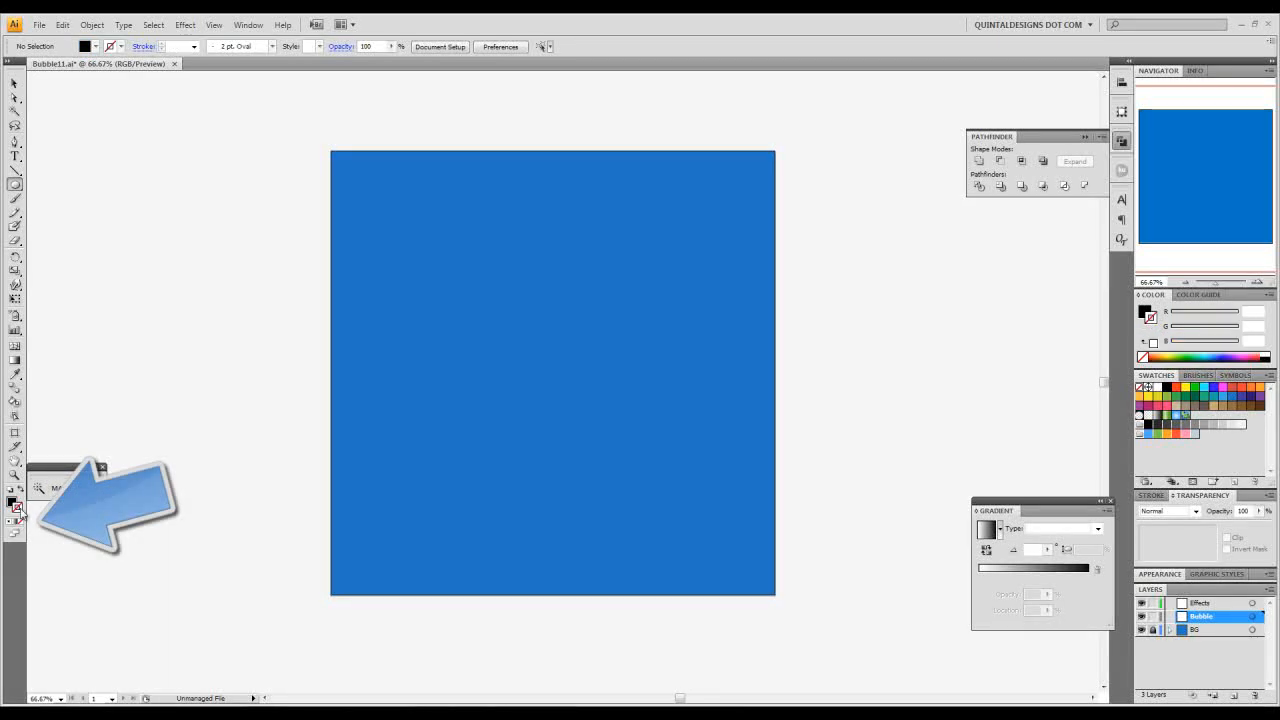
pyautogui.click(14, 503)
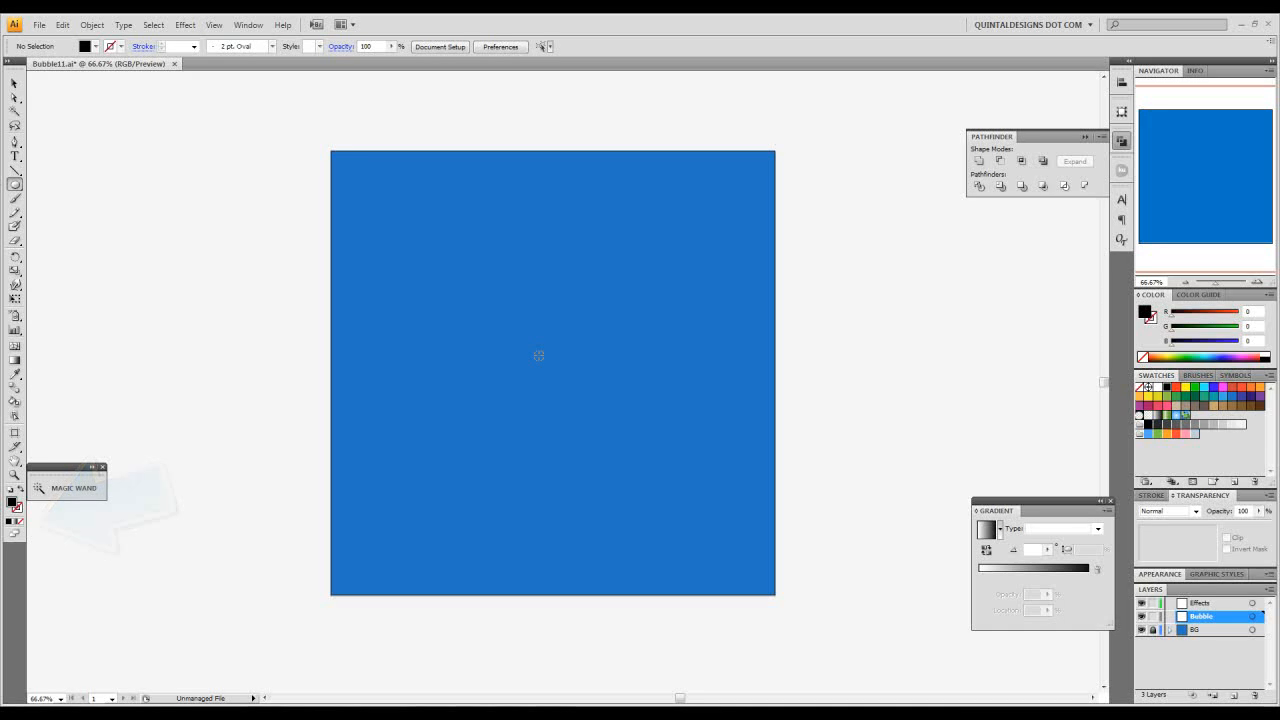
# Step: Draw a black circle about 600 px in diameter and center it horizontally and vertically on the artboard
pyautogui.moveTo(566, 403)
pyautogui.mouseDown()
pyautogui.moveTo(694, 480)
pyautogui.moveTo(672, 472)
pyautogui.mouseUp()
pyautogui.press('v')
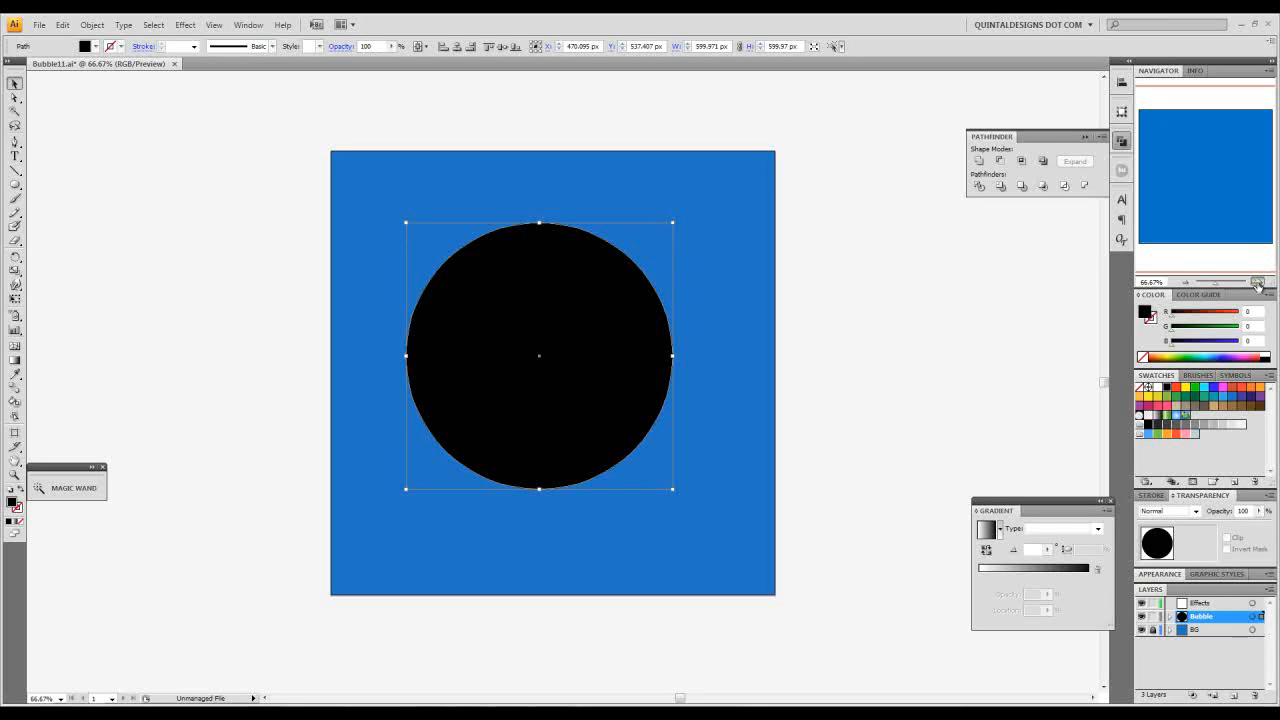
pyautogui.click(1257, 284)
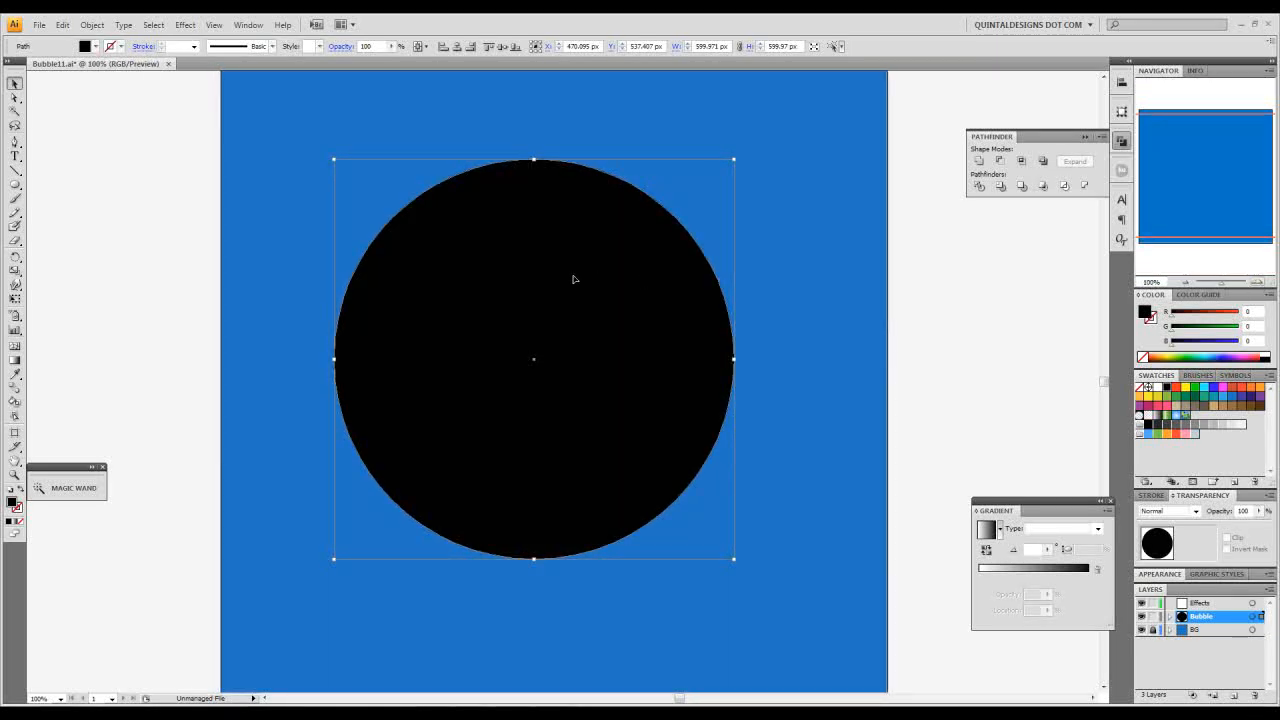
pyautogui.click(455, 48)
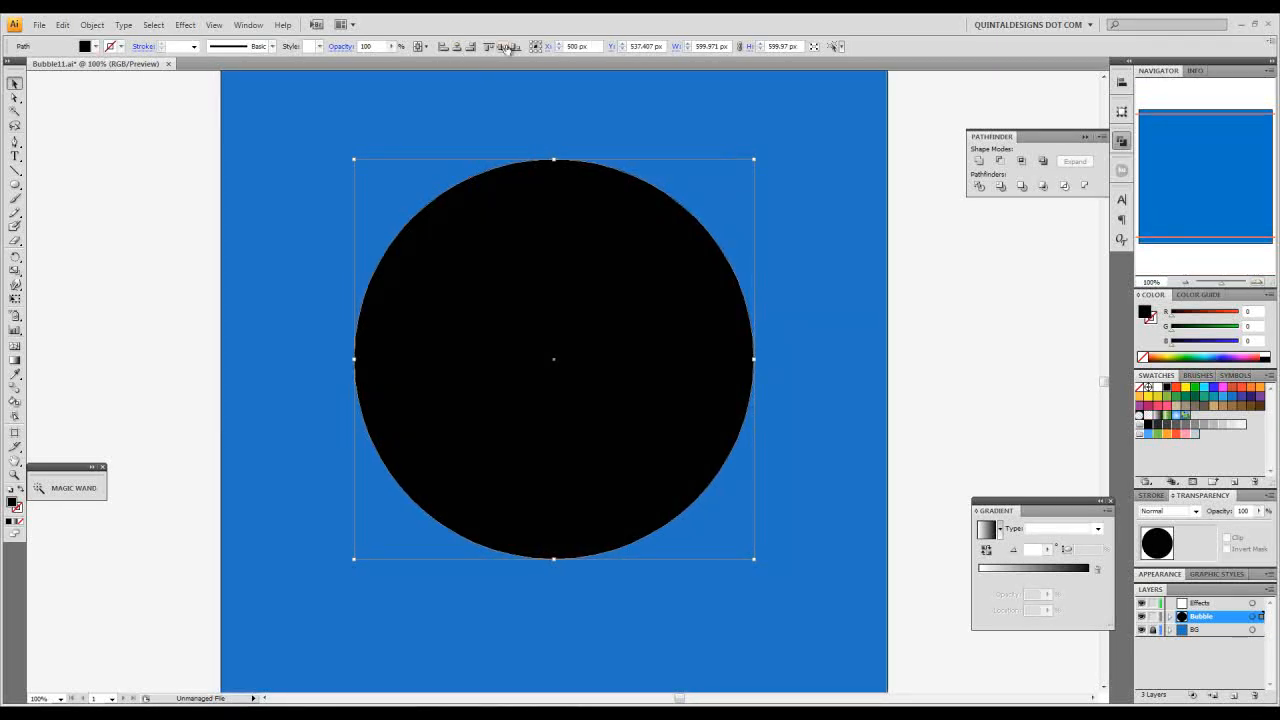
pyautogui.click(503, 47)
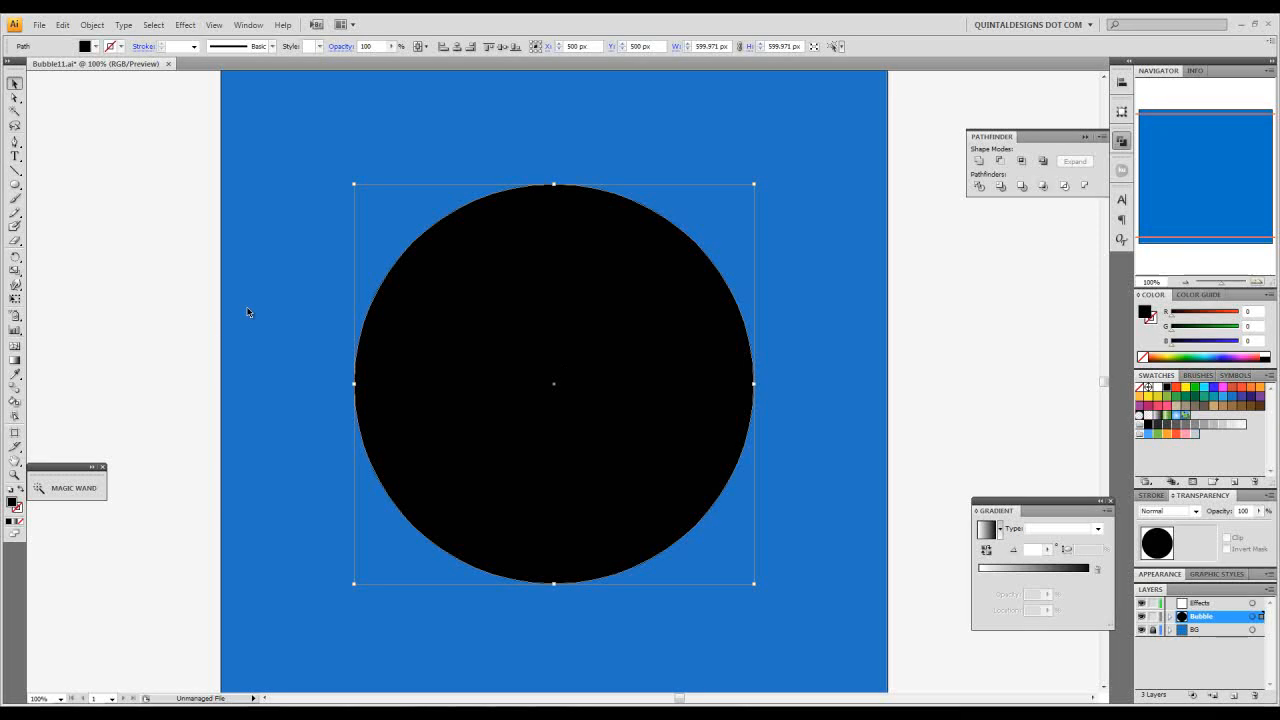
pyautogui.click(790, 236)
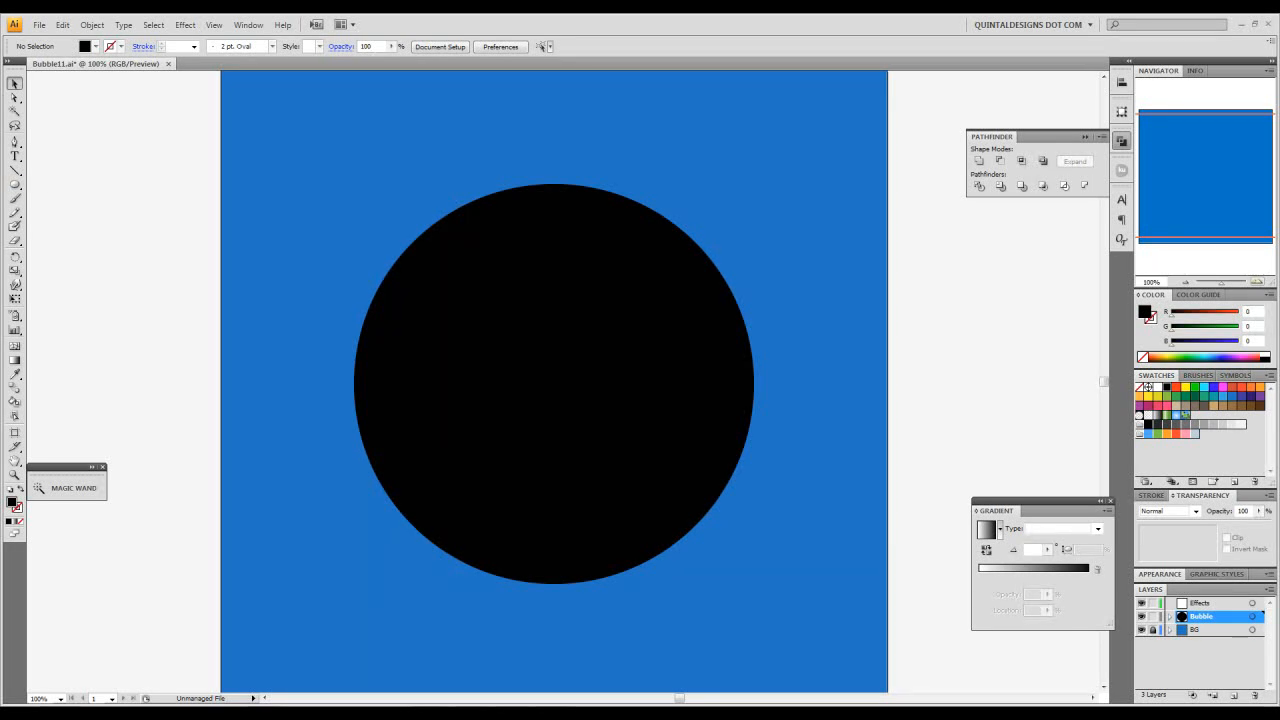
# Step: Draw a closed green crescent with the Pen tool, its upper edge curving across the lower part of the black circle
pyautogui.click(15, 141)
pyautogui.click(316, 527)
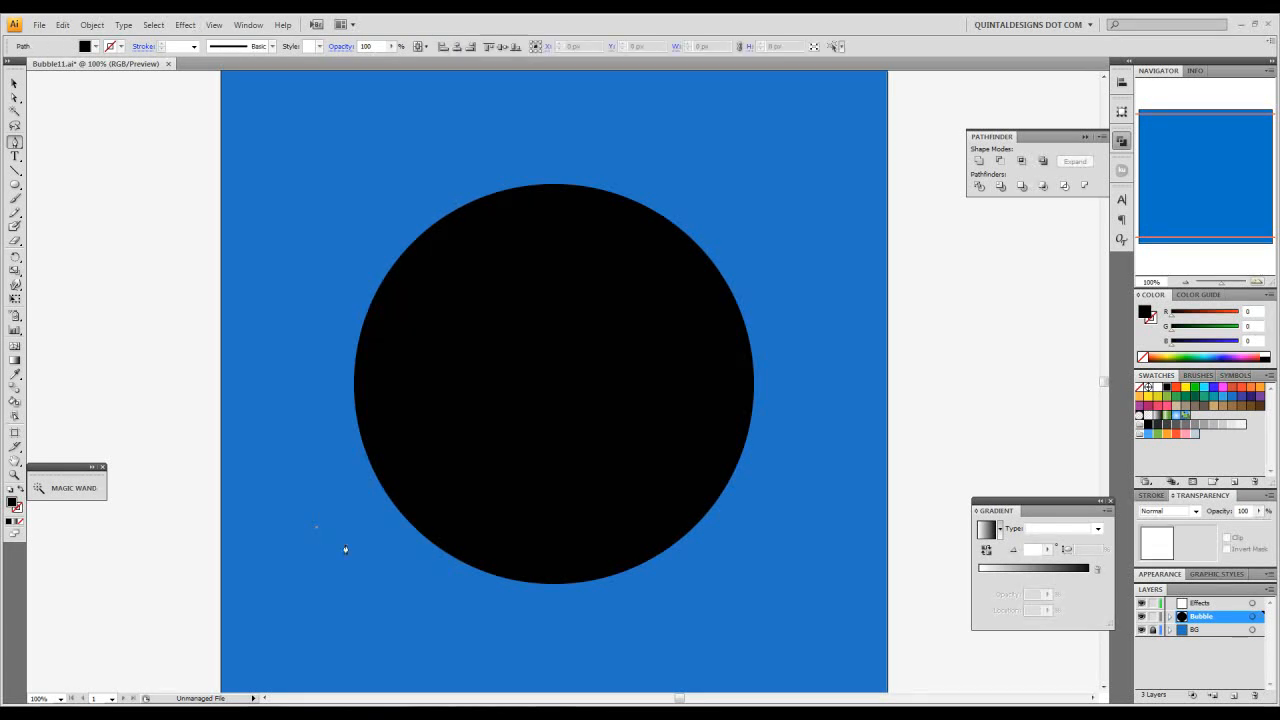
pyautogui.moveTo(778, 441); pyautogui.dragTo(924, 282)
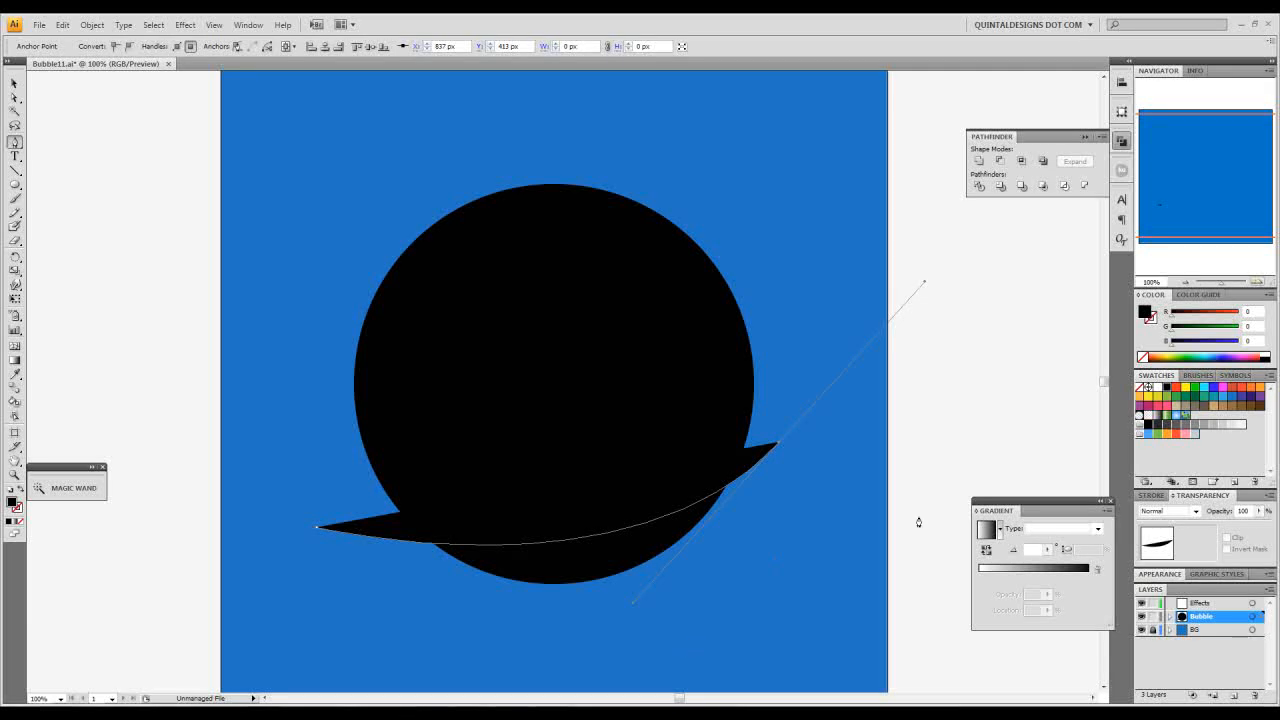
pyautogui.click(1190, 388)
pyautogui.moveTo(506, 638); pyautogui.dragTo(342, 589)
pyautogui.moveTo(314, 531); pyautogui.dragTo(675, 405)
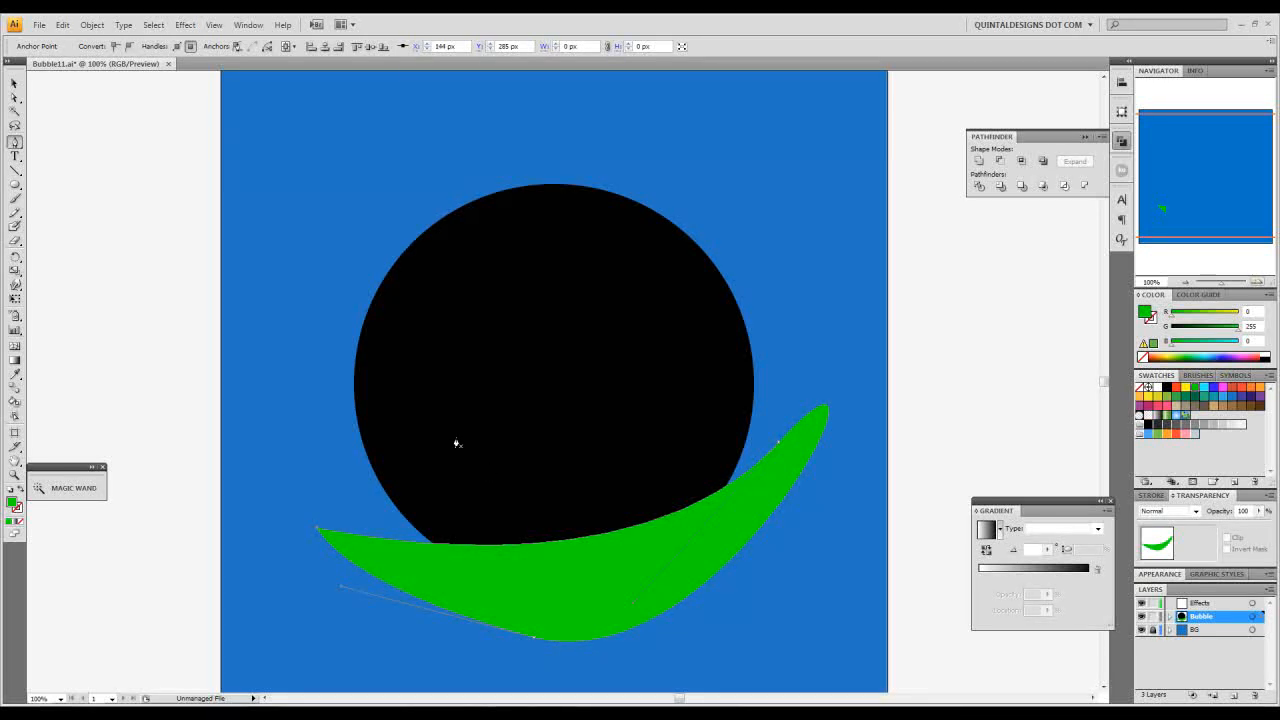
# Step: Draw a second closed green shape with the Pen tool, its curved edge cutting across the circle's lower left
pyautogui.click(267, 349)
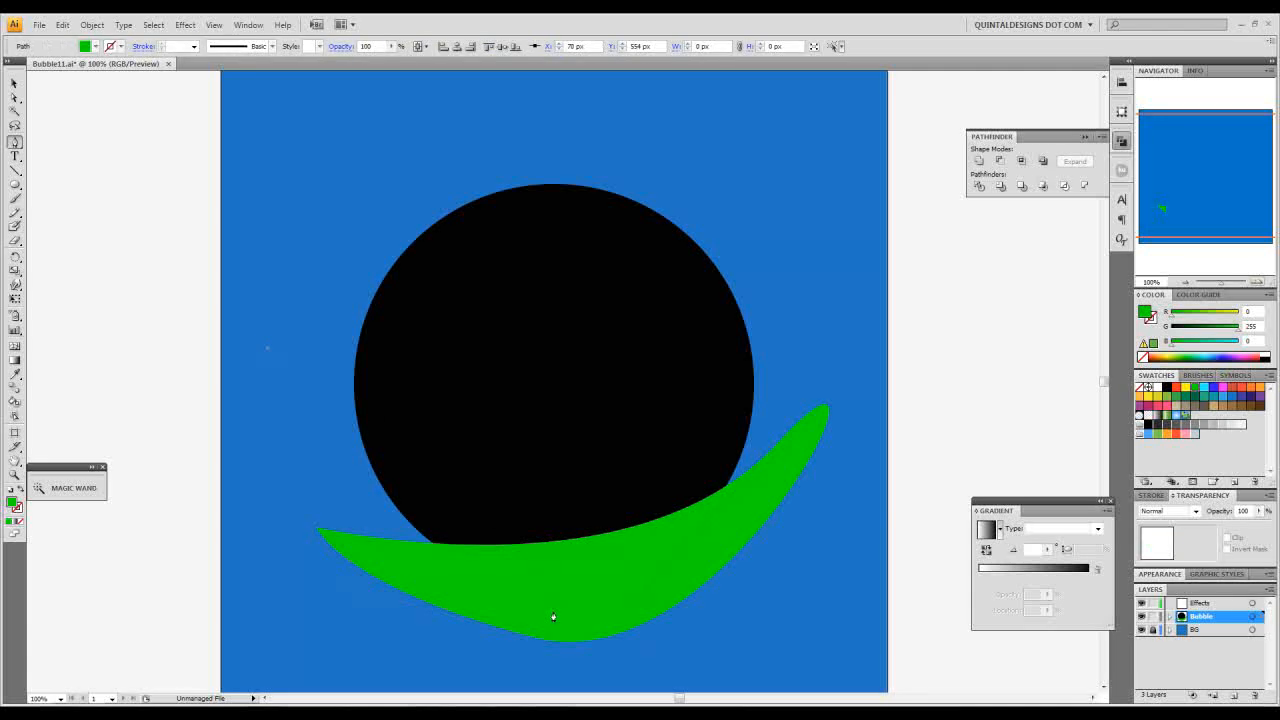
pyautogui.moveTo(583, 634); pyautogui.dragTo(629, 628)
pyautogui.moveTo(327, 376); pyautogui.dragTo(315, 358)
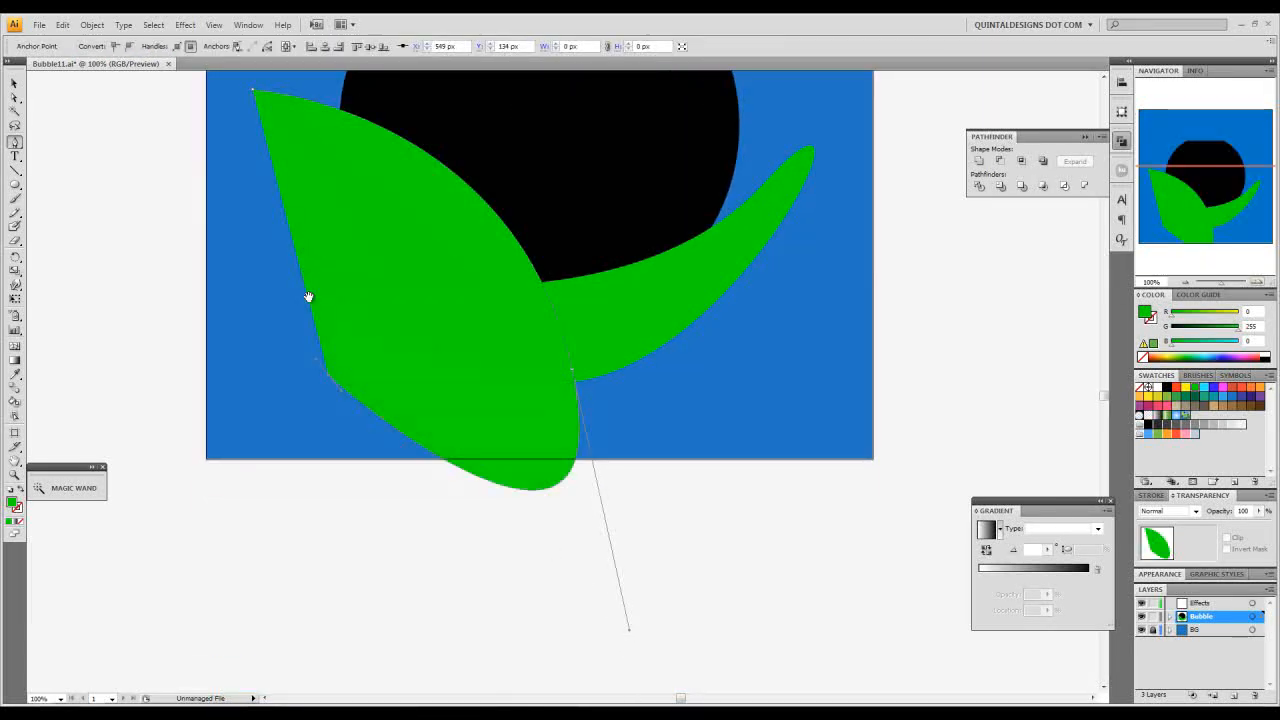
pyautogui.moveTo(307, 219); pyautogui.dragTo(306, 327)
pyautogui.click(252, 197)
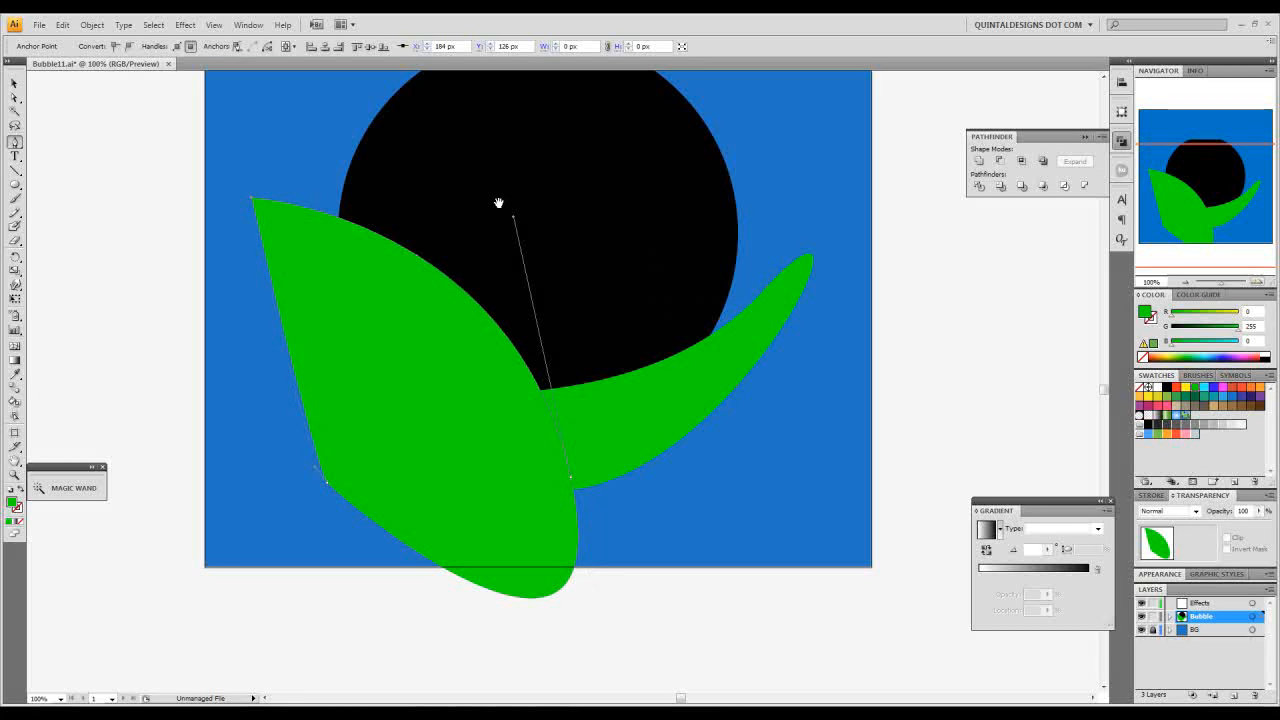
# Step: Draw a third green leaf-like shape with the Pen tool, its curved edge cutting across the circle's lower right
pyautogui.moveTo(609, 204); pyautogui.dragTo(520, 303)
pyautogui.click(741, 228)
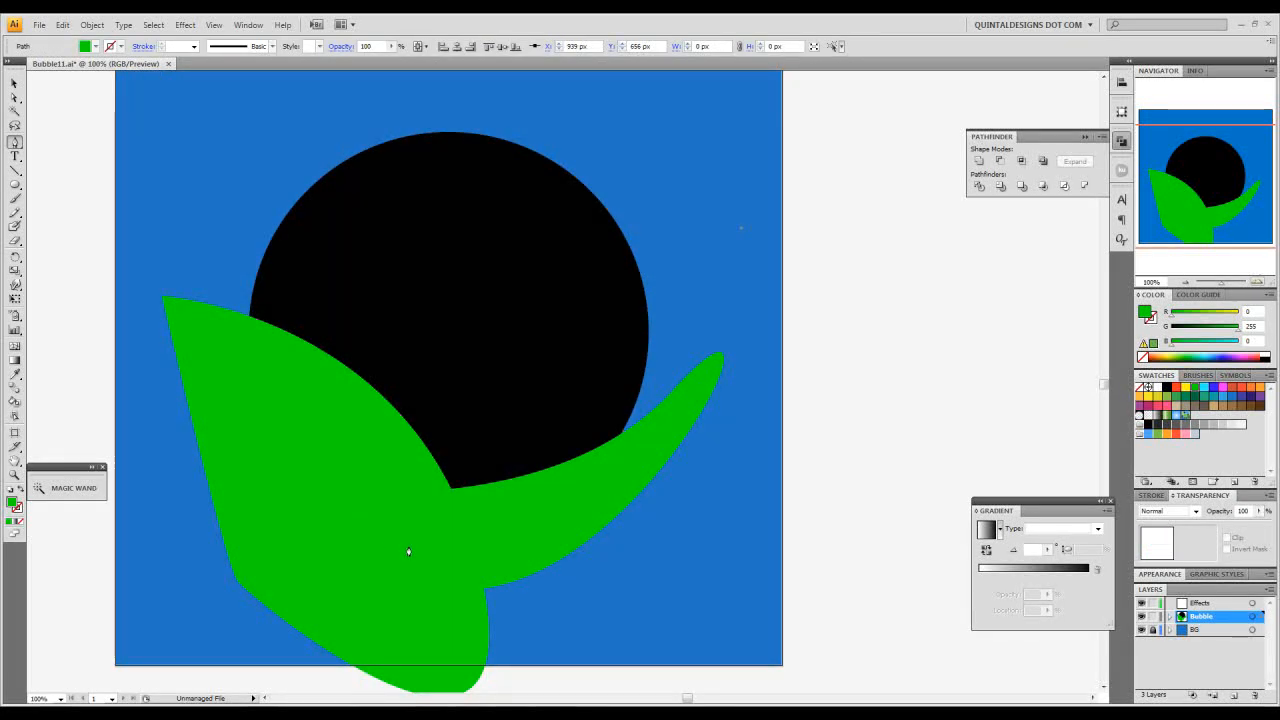
pyautogui.moveTo(465, 537); pyautogui.dragTo(409, 643)
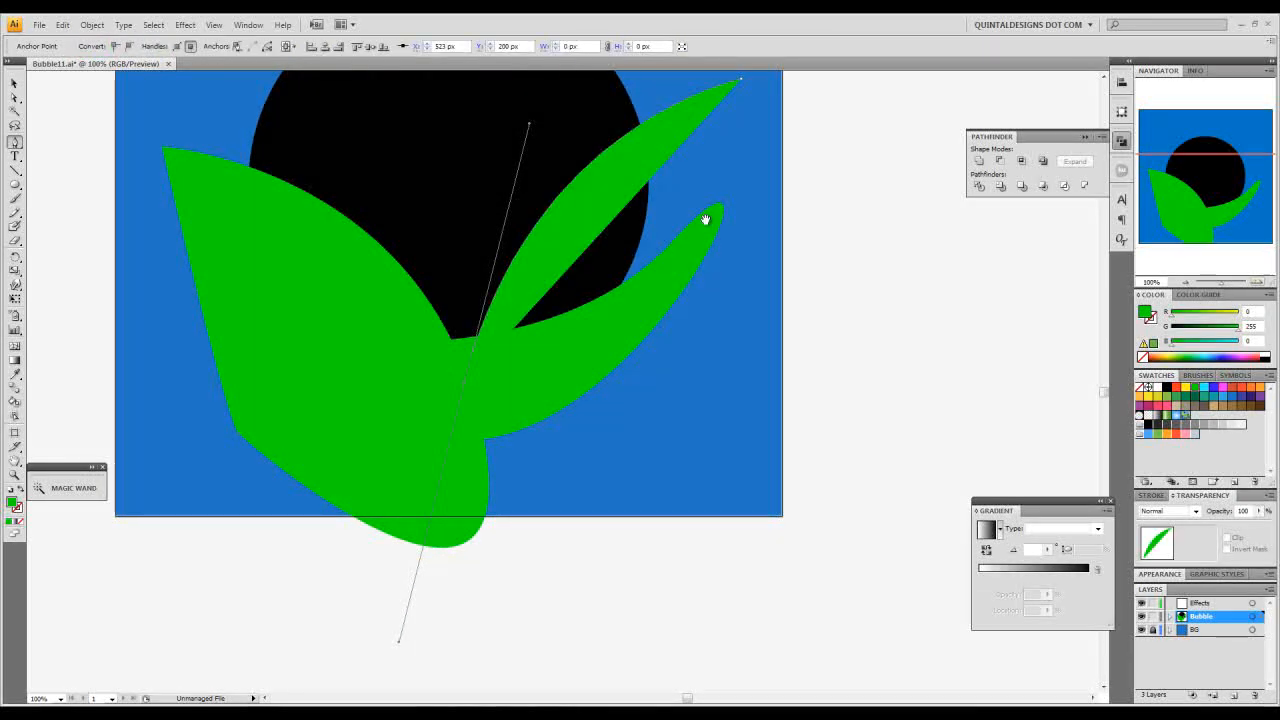
pyautogui.hotkey('ctrl', '-')
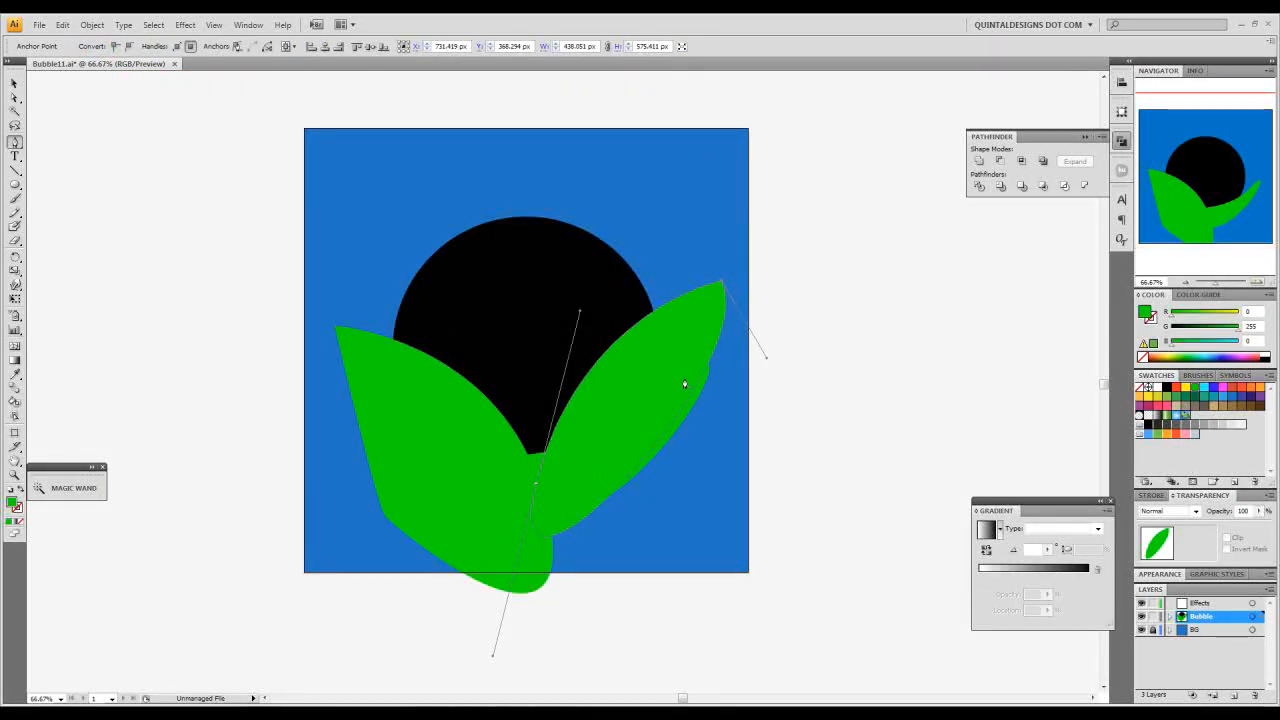
# Step: Draw a fourth closed green shape with the Pen tool, its curved inner edge cutting across the left side of the black circle
pyautogui.click(459, 214)
pyautogui.moveTo(548, 576); pyautogui.dragTo(596, 630)
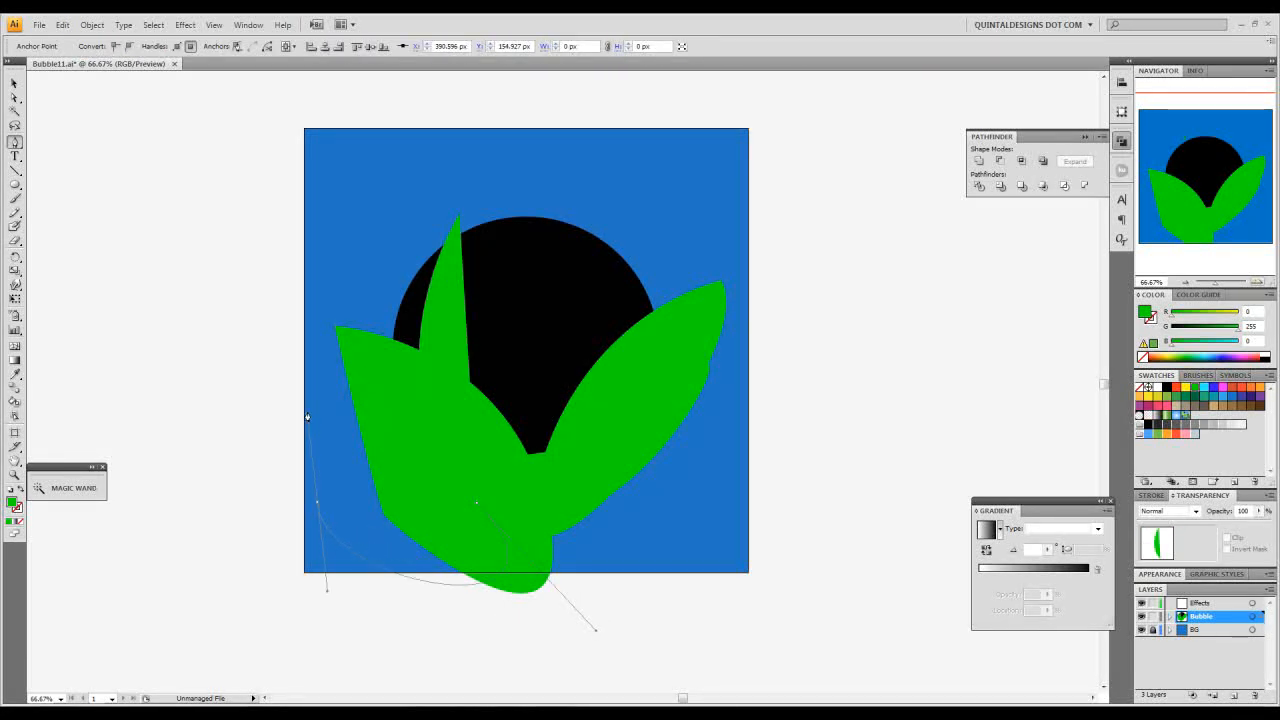
pyautogui.moveTo(307, 428); pyautogui.dragTo(308, 408)
pyautogui.moveTo(460, 216); pyautogui.dragTo(525, 218)
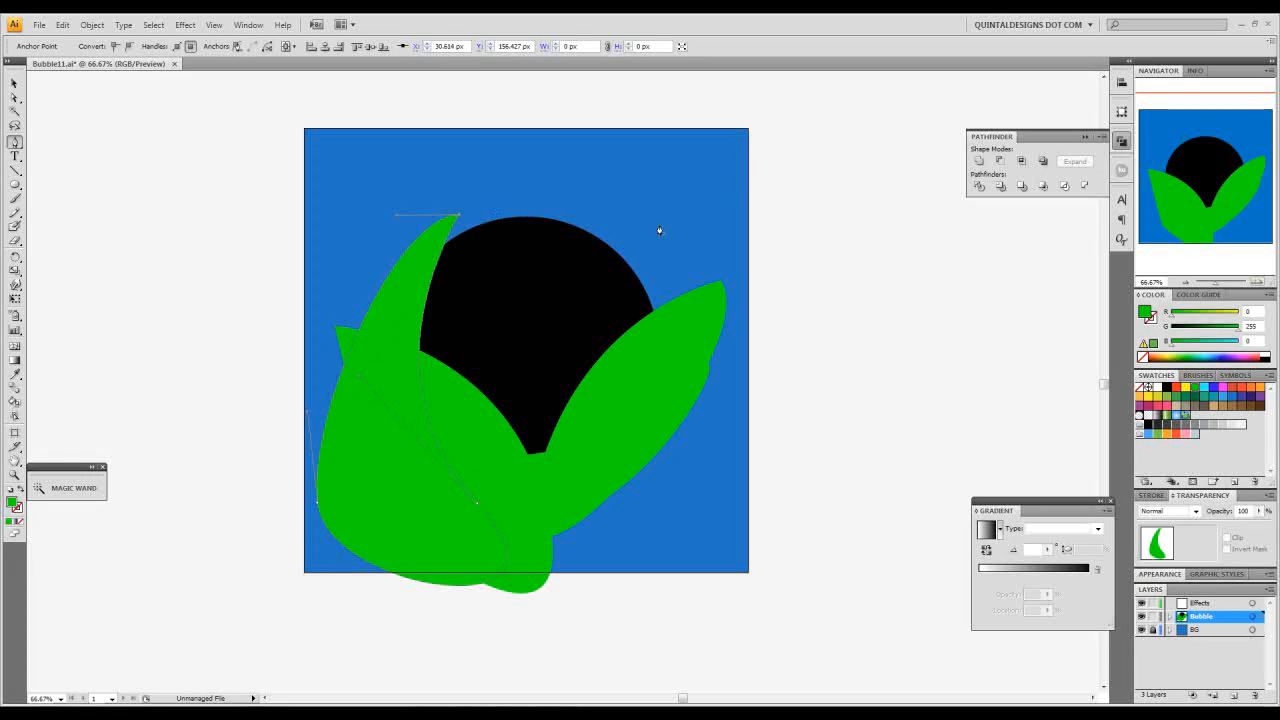
# Step: Draw a fifth closed green crescent with the Pen tool, its lower edge curving across the top of the black circle
pyautogui.click(646, 242)
pyautogui.moveTo(363, 274); pyautogui.dragTo(220, 345)
pyautogui.hotkey('ctrl', 'z')
pyautogui.moveTo(321, 336); pyautogui.dragTo(230, 457)
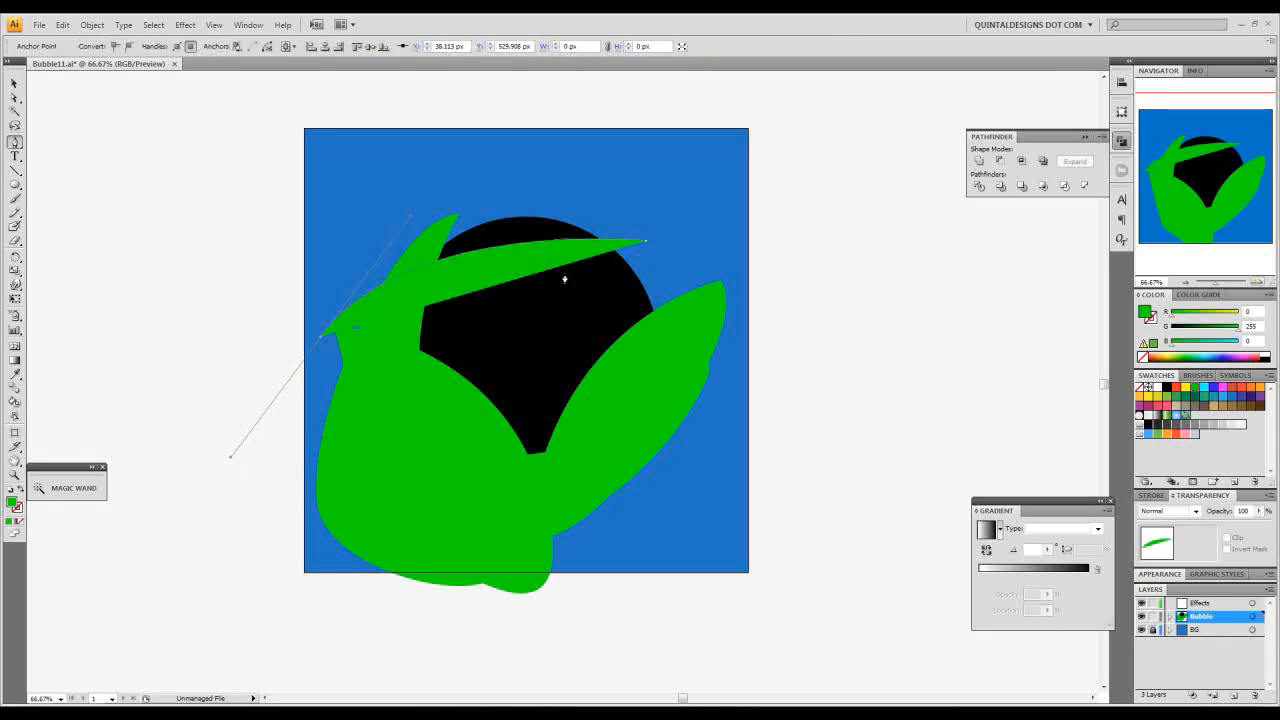
pyautogui.moveTo(646, 241); pyautogui.dragTo(823, 394)
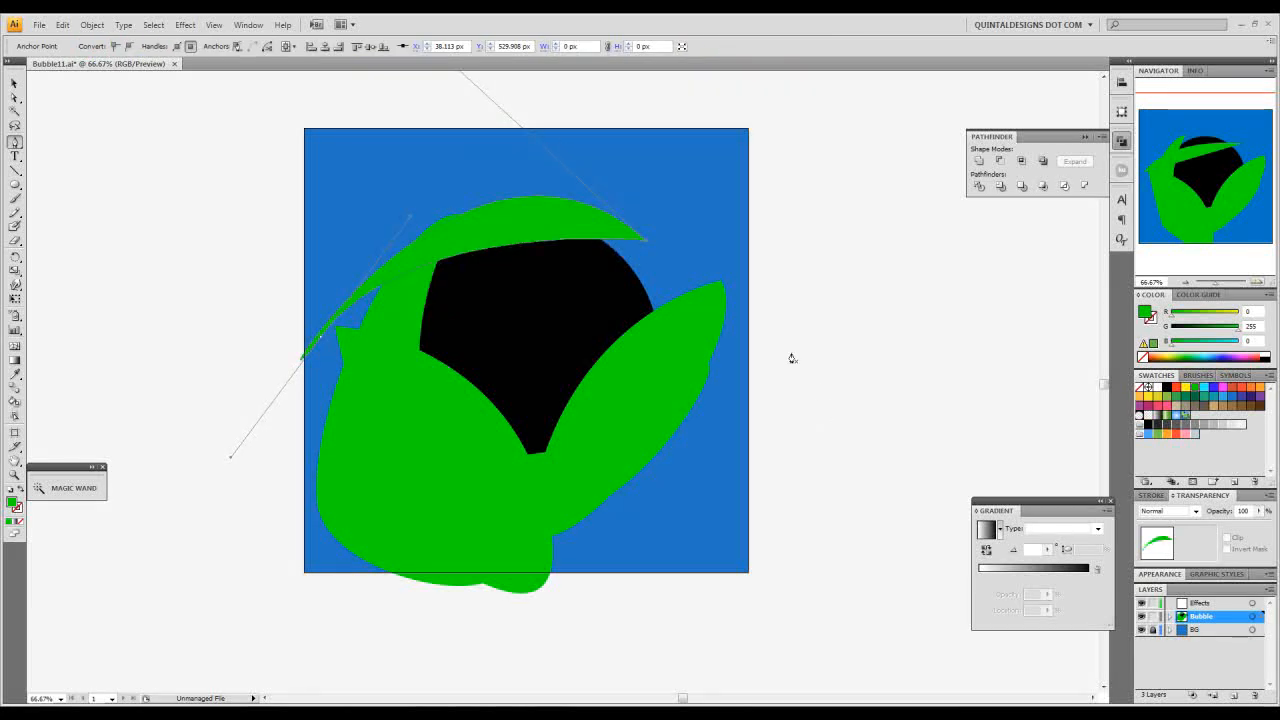
# Step: Draw a sixth closed green shape with its curved edge cutting across the circle's right side, and shift it slightly left and down
pyautogui.keyDown('ctrl'); pyautogui.click(718, 213); pyautogui.keyUp('ctrl')
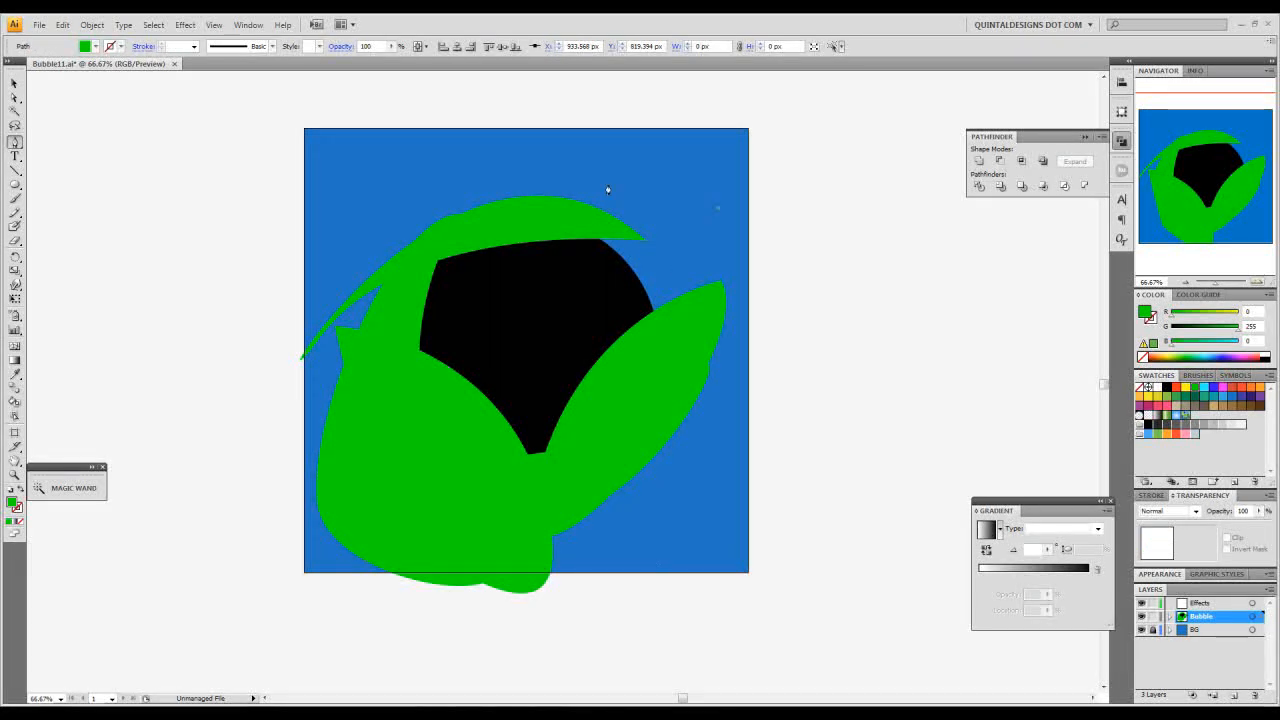
pyautogui.moveTo(588, 194); pyautogui.dragTo(602, 653)
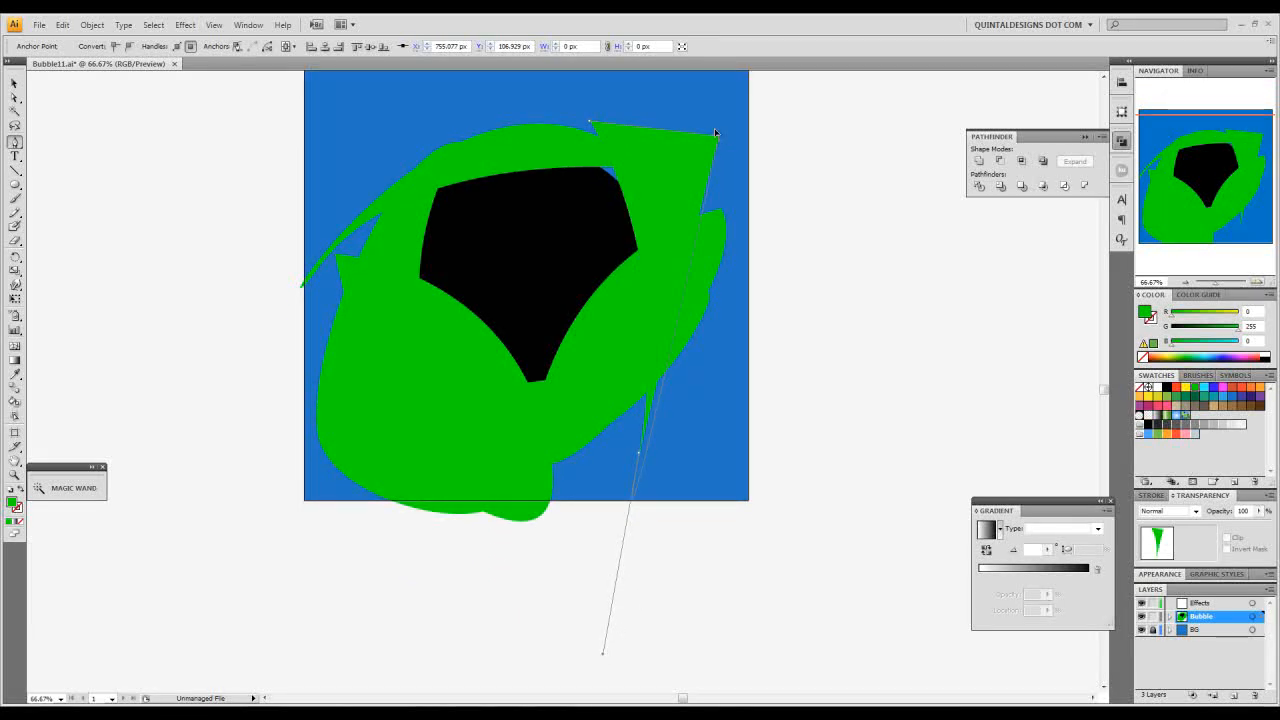
pyautogui.moveTo(640, 101); pyautogui.dragTo(639, 99)
pyautogui.moveTo(626, 166); pyautogui.dragTo(637, 306)
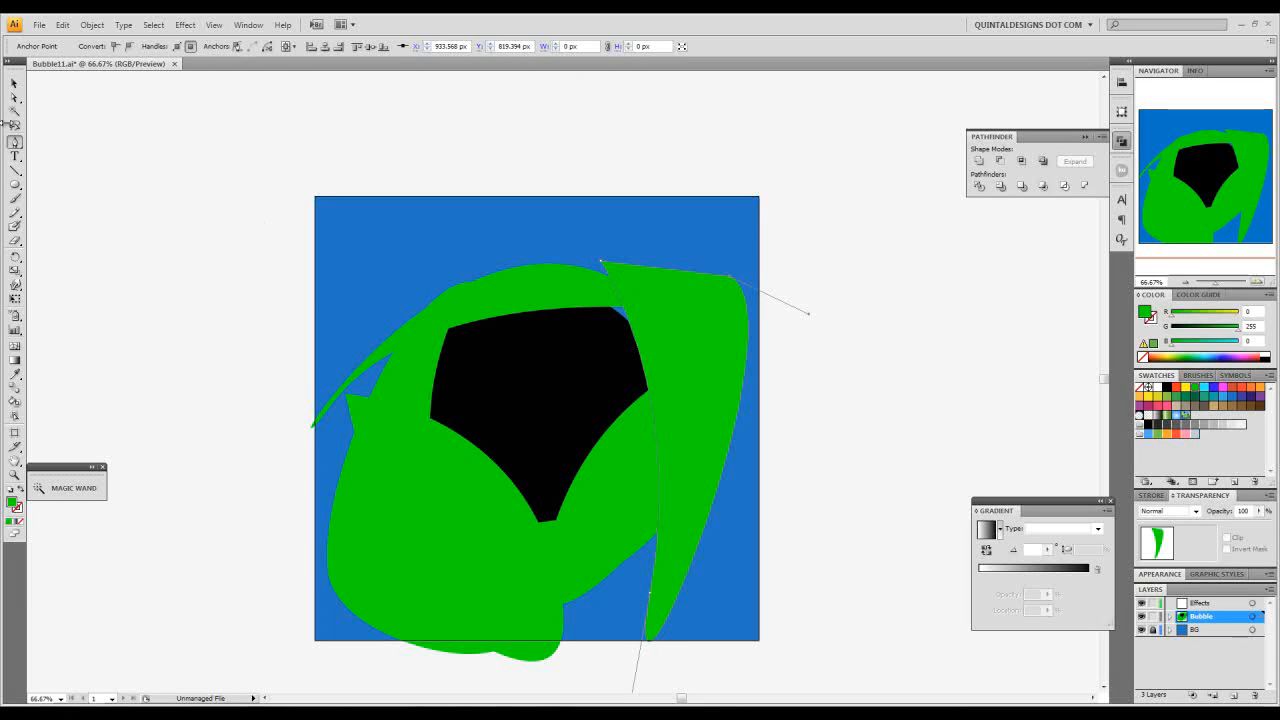
pyautogui.press('v')
pyautogui.moveTo(637, 331); pyautogui.dragTo(627, 342)
pyautogui.click(797, 342)
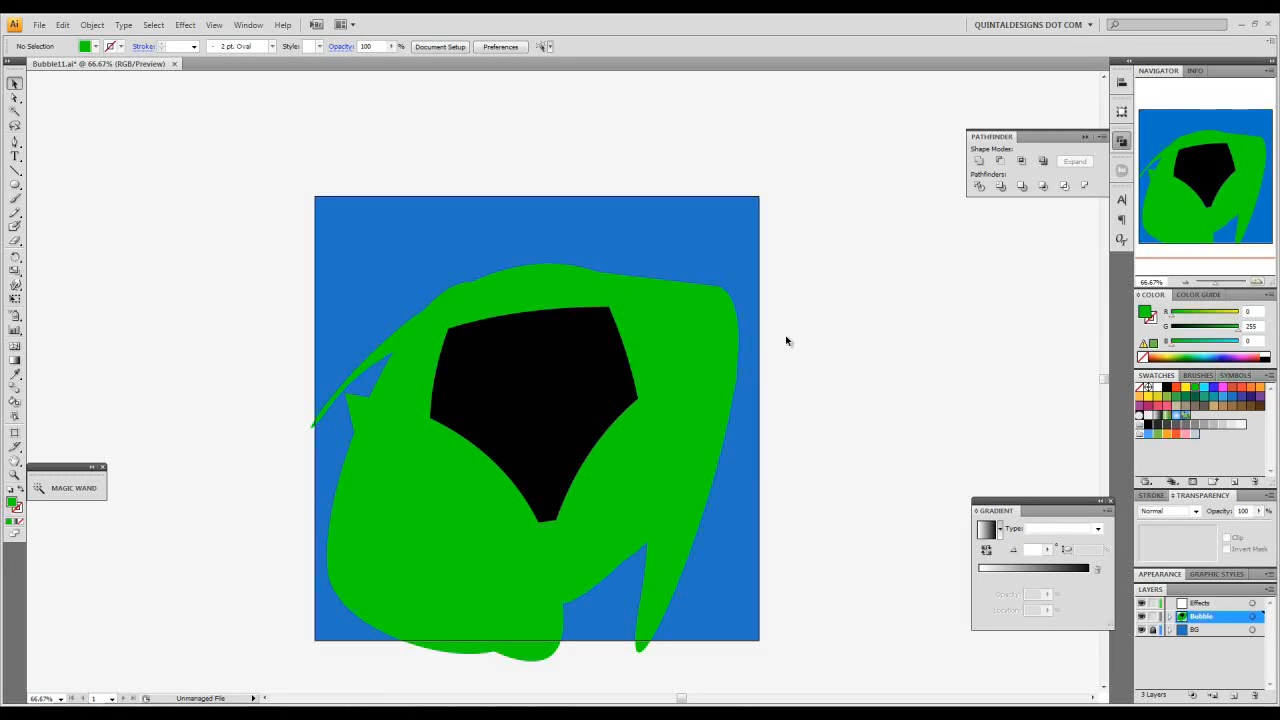
# Step: Duplicate the black circle in place and trim the right-hand green shape to the copy with Pathfinder Intersect
pyautogui.click(1257, 282)
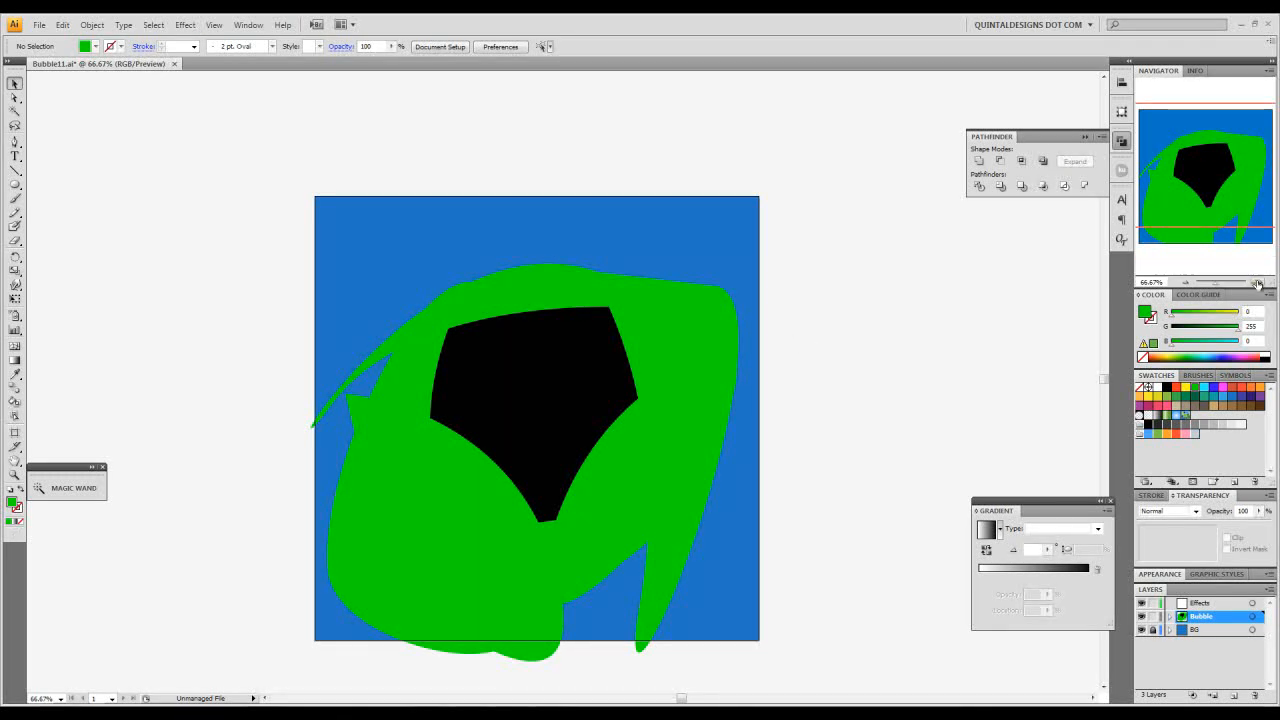
pyautogui.moveTo(1200, 186); pyautogui.dragTo(1205, 186)
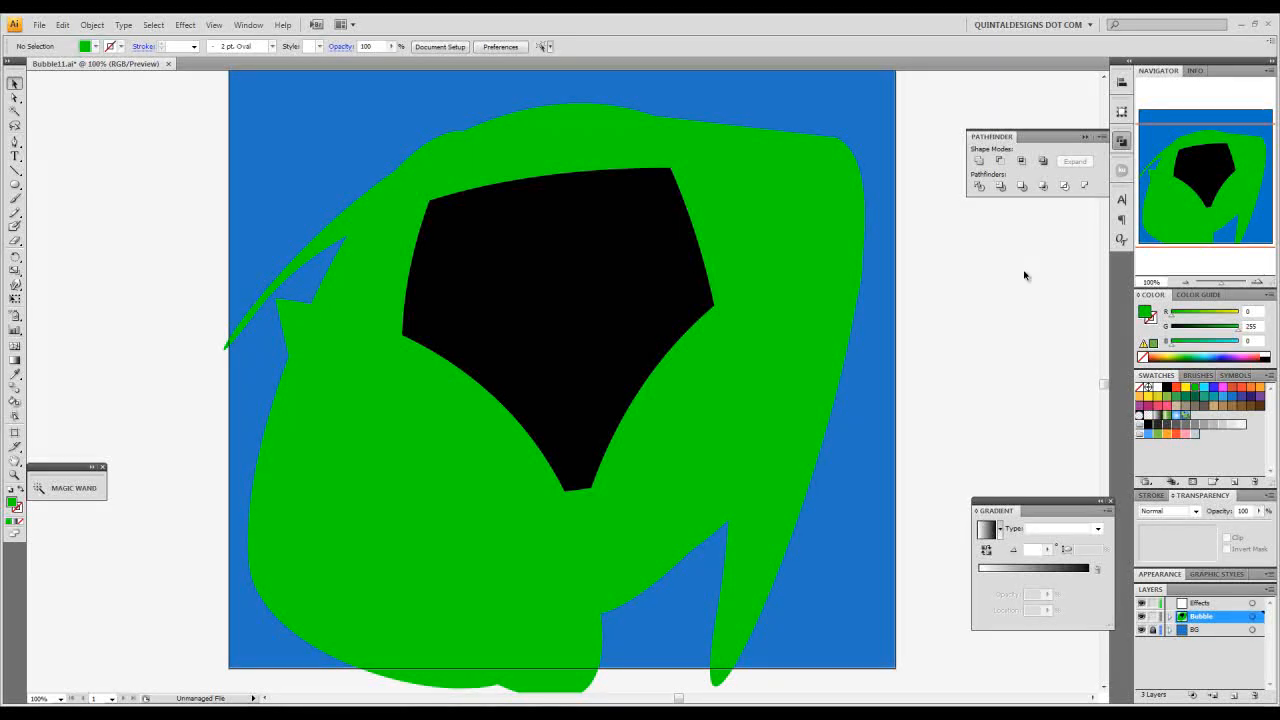
pyautogui.click(1203, 194)
pyautogui.moveTo(1203, 194); pyautogui.dragTo(1213, 185)
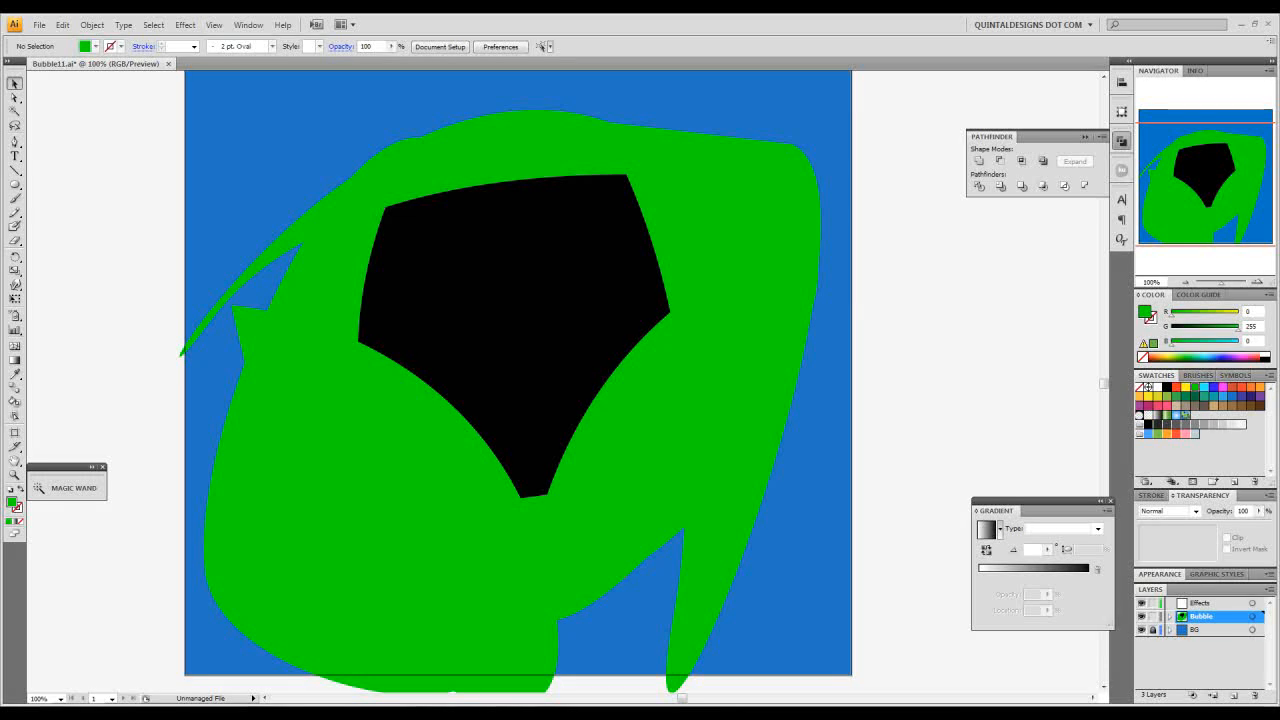
pyautogui.click(574, 271)
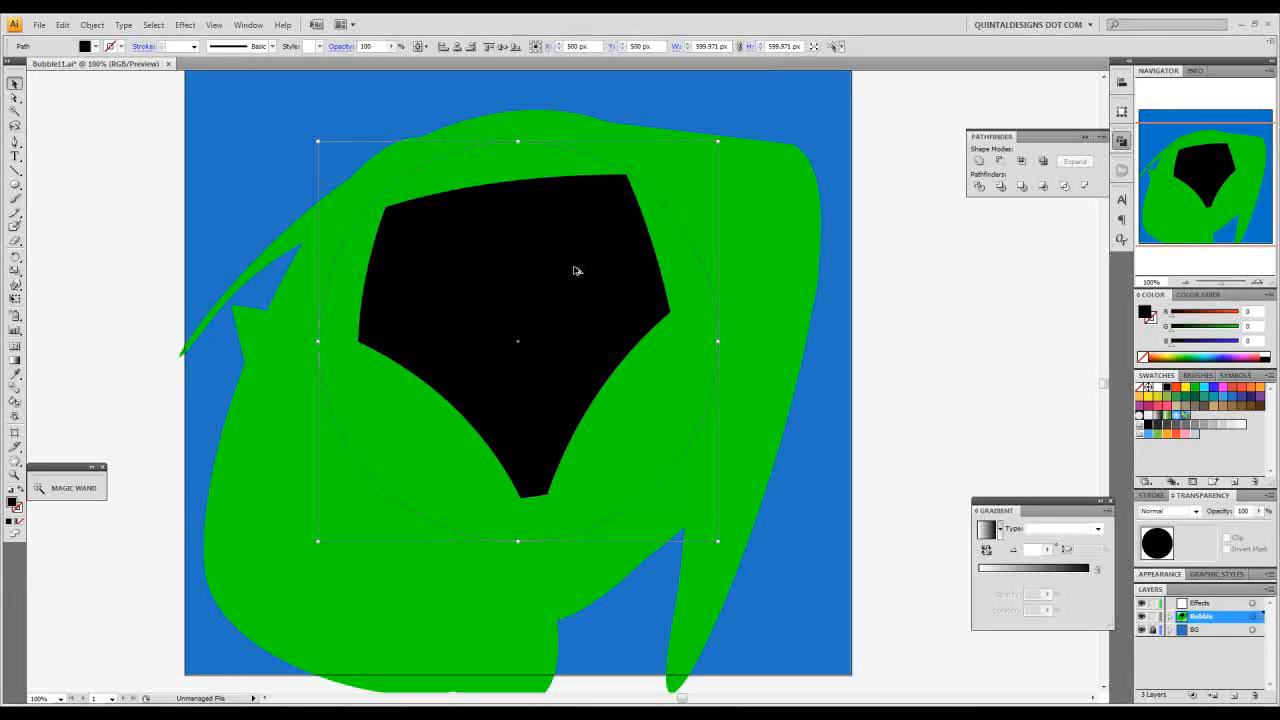
pyautogui.press('Right')
pyautogui.press('Left')
pyautogui.click(249, 25)
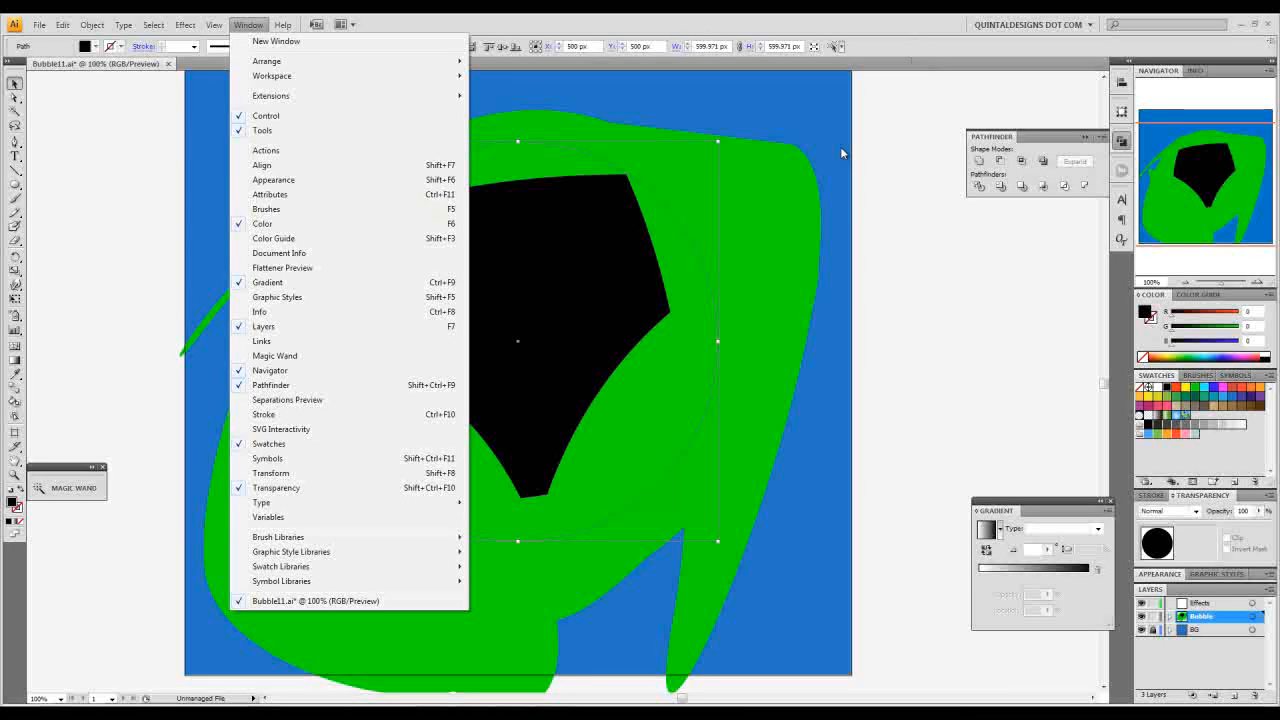
pyautogui.click(790, 214)
pyautogui.click(789, 211)
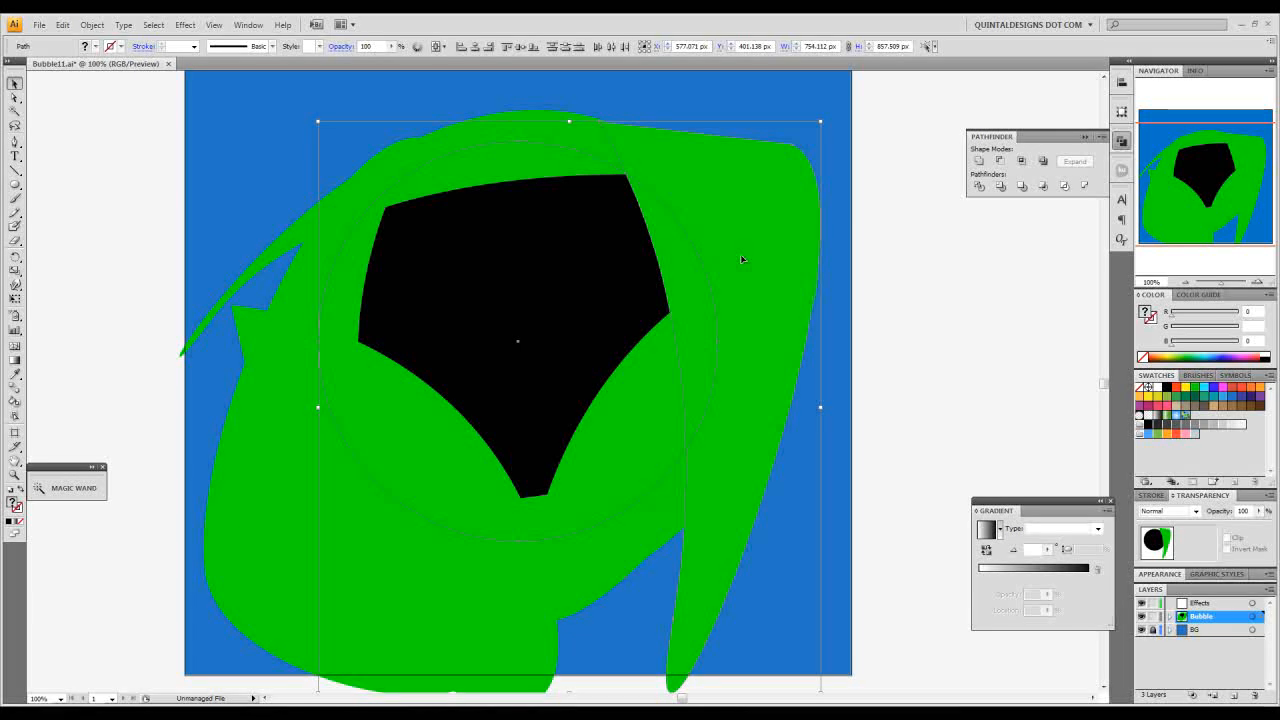
pyautogui.click(1023, 162)
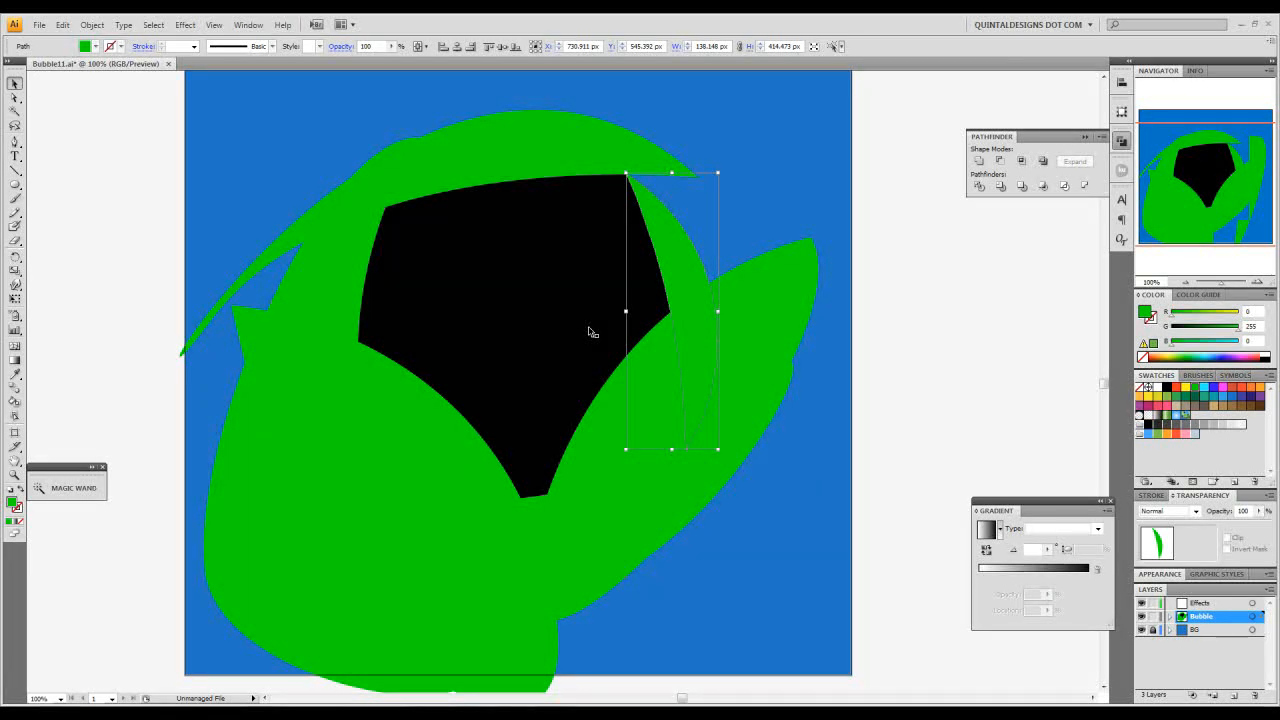
# Step: Intersect the green crescent across the top with a copy of the black circle, keeping the original circle
pyautogui.hotkey('ctrl', 'shift', 'a')
pyautogui.moveTo(557, 263); pyautogui.dragTo(598, 281)
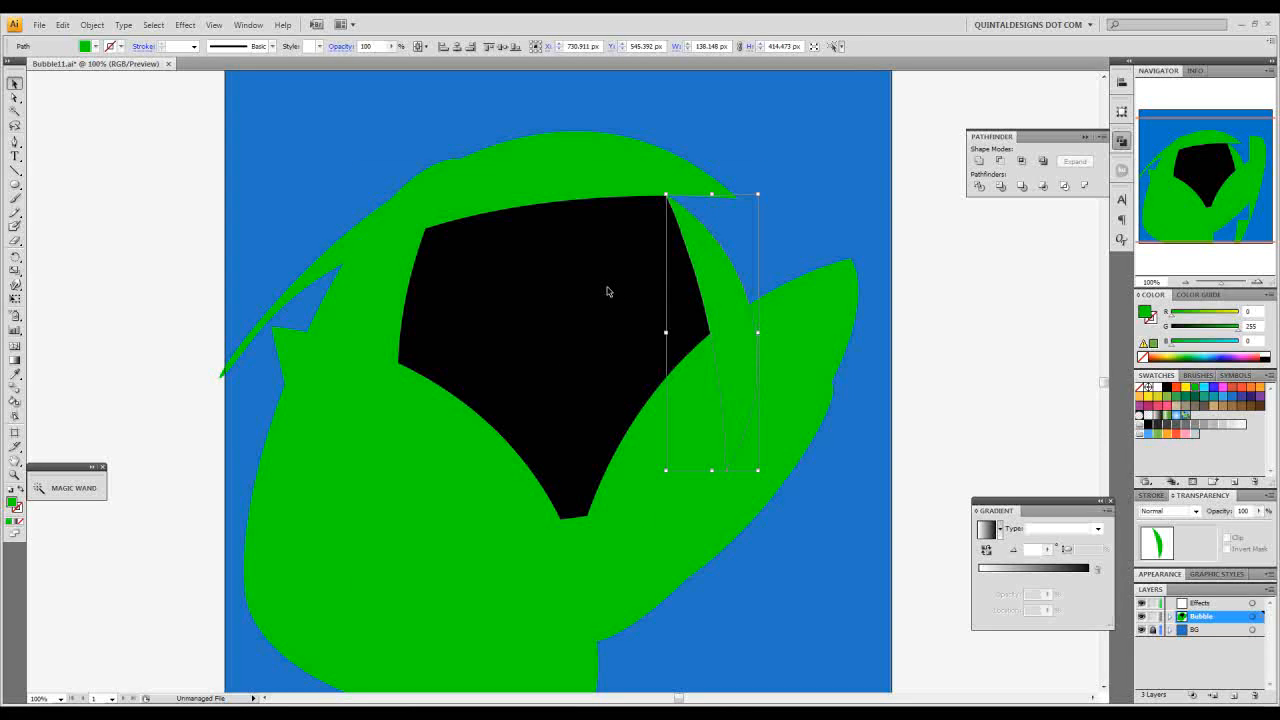
pyautogui.click(608, 292)
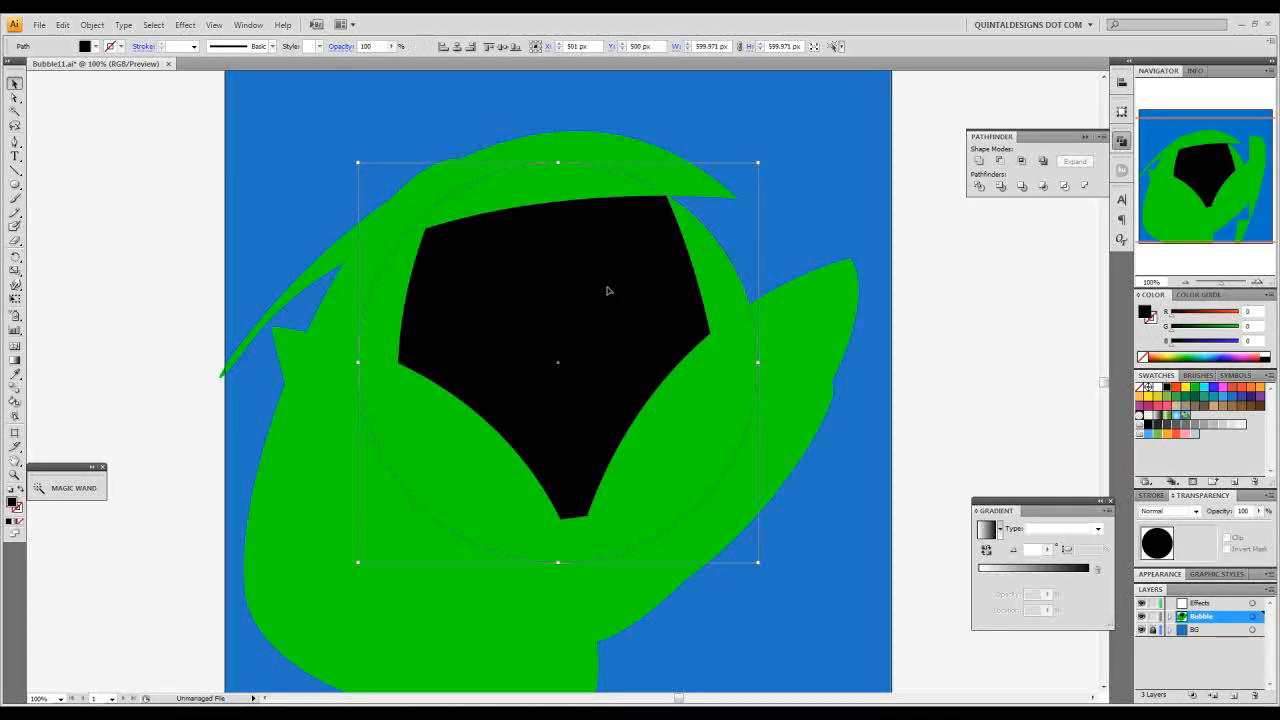
pyautogui.keyDown('shift'); pyautogui.click(620, 145); pyautogui.keyUp('shift')
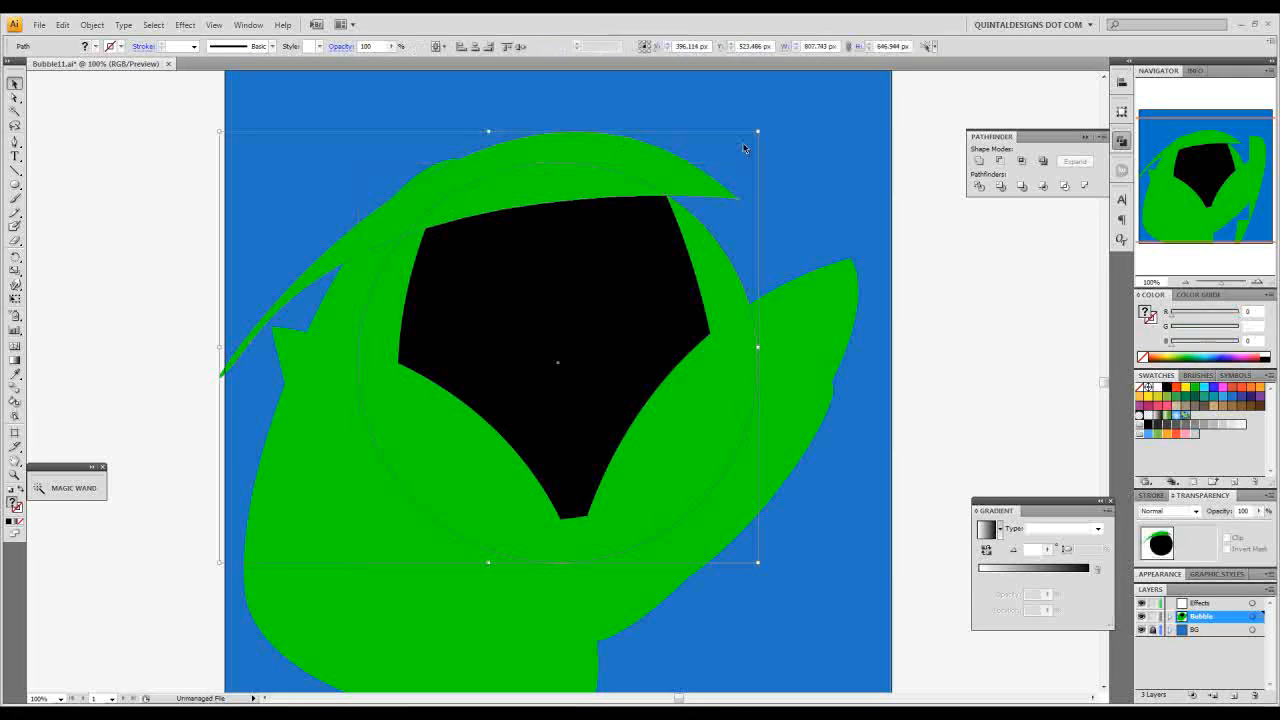
pyautogui.click(1021, 161)
pyautogui.click(770, 219)
# Step: Trim the lower-right leaf and the lower-left green shape to the circle's outline by intersecting each with a circle copy
pyautogui.click(588, 330)
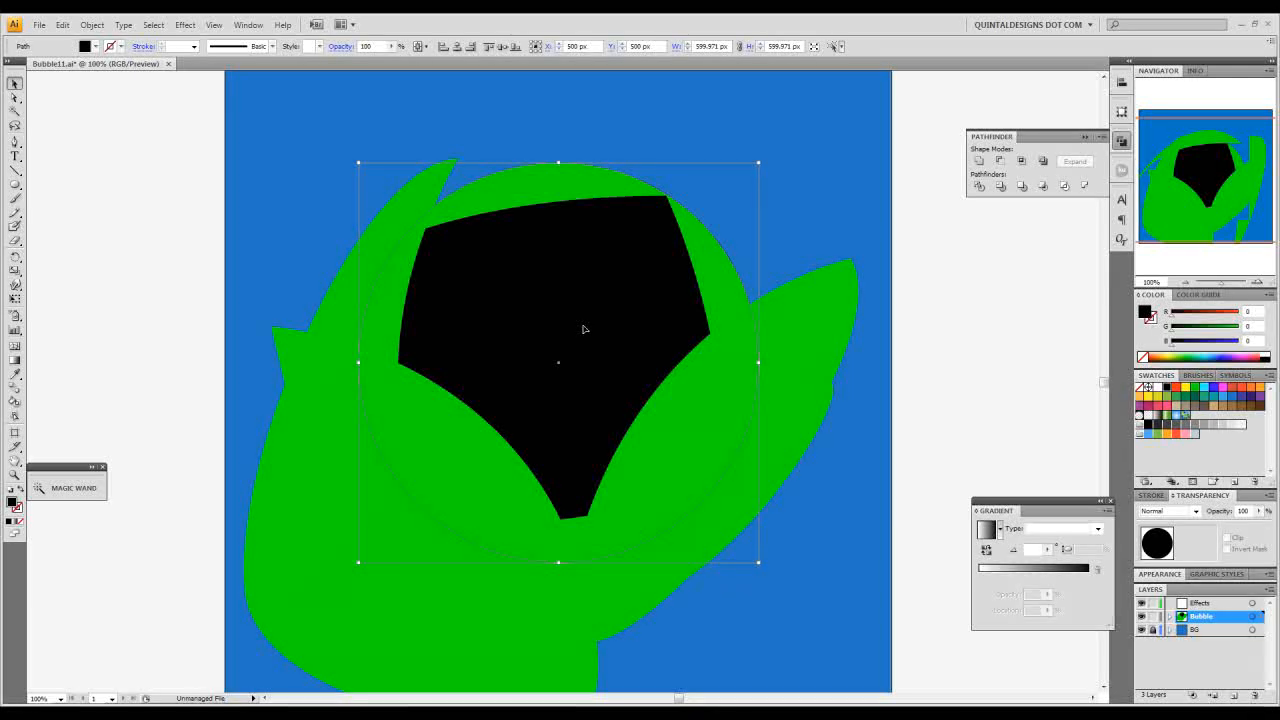
pyautogui.keyDown('shift'); pyautogui.click(796, 320); pyautogui.keyUp('shift')
pyautogui.click(1021, 161)
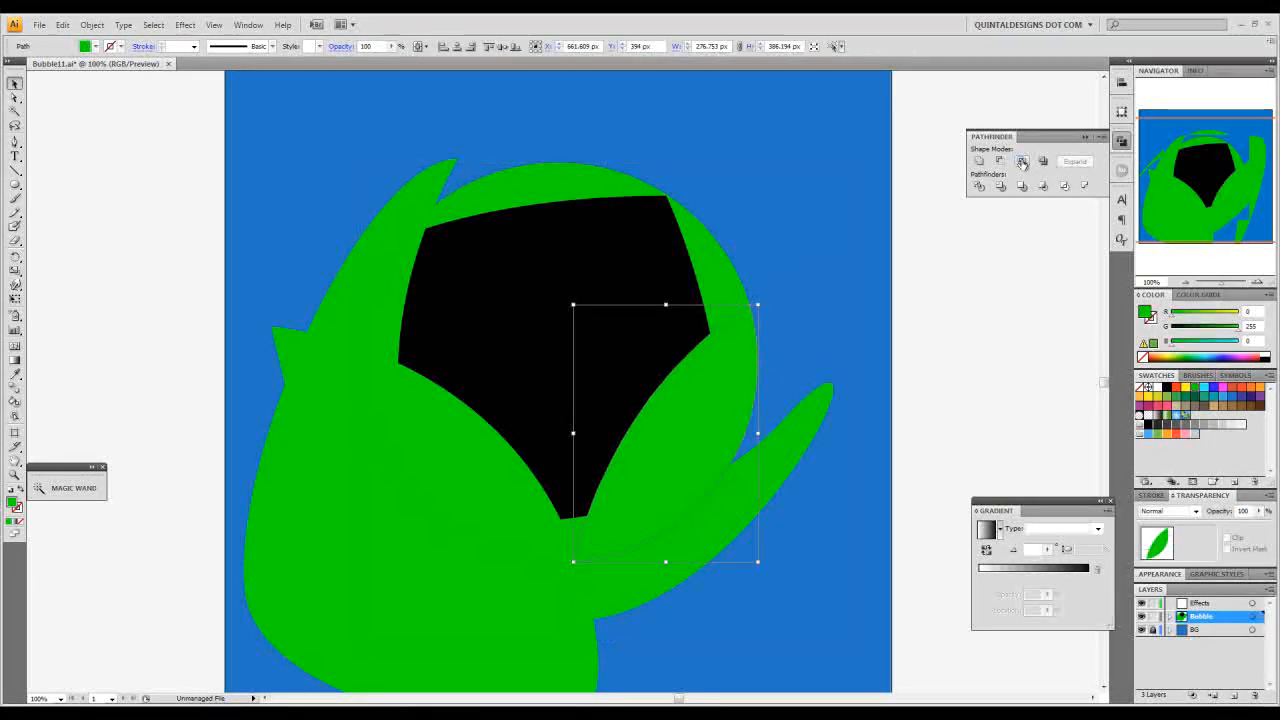
pyautogui.click(575, 383)
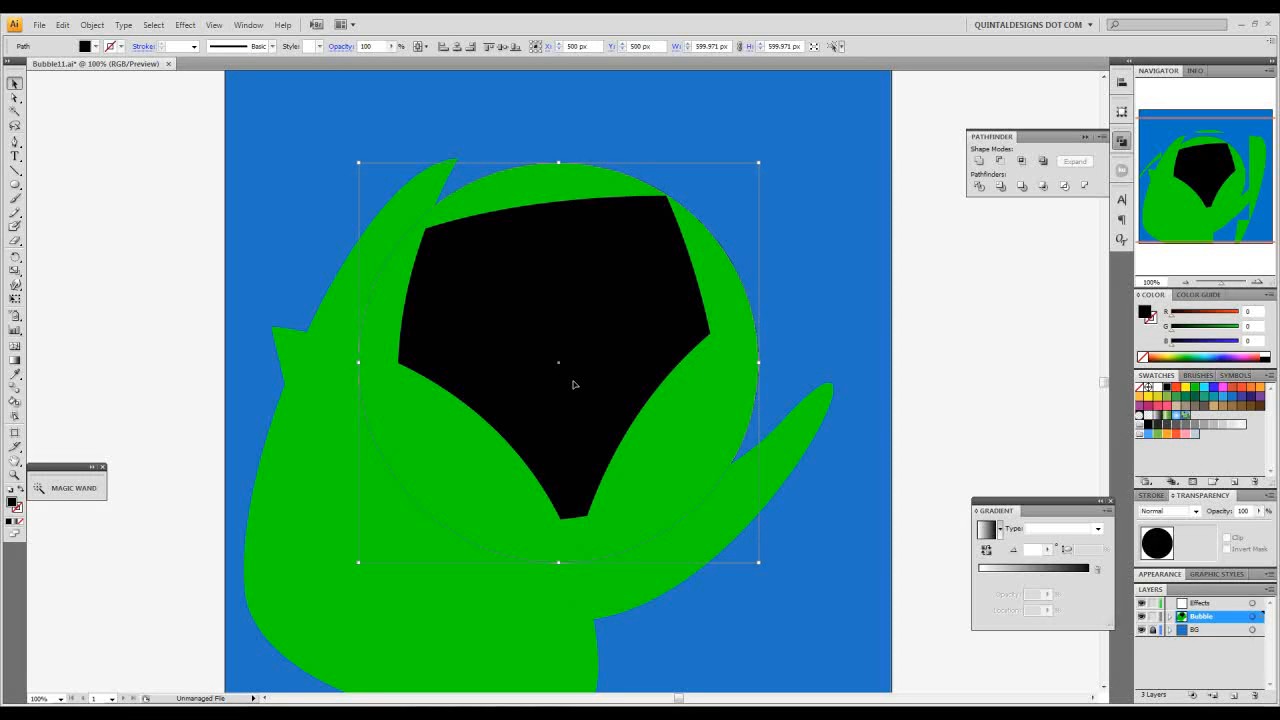
pyautogui.keyDown('shift'); pyautogui.click(469, 471); pyautogui.keyUp('shift')
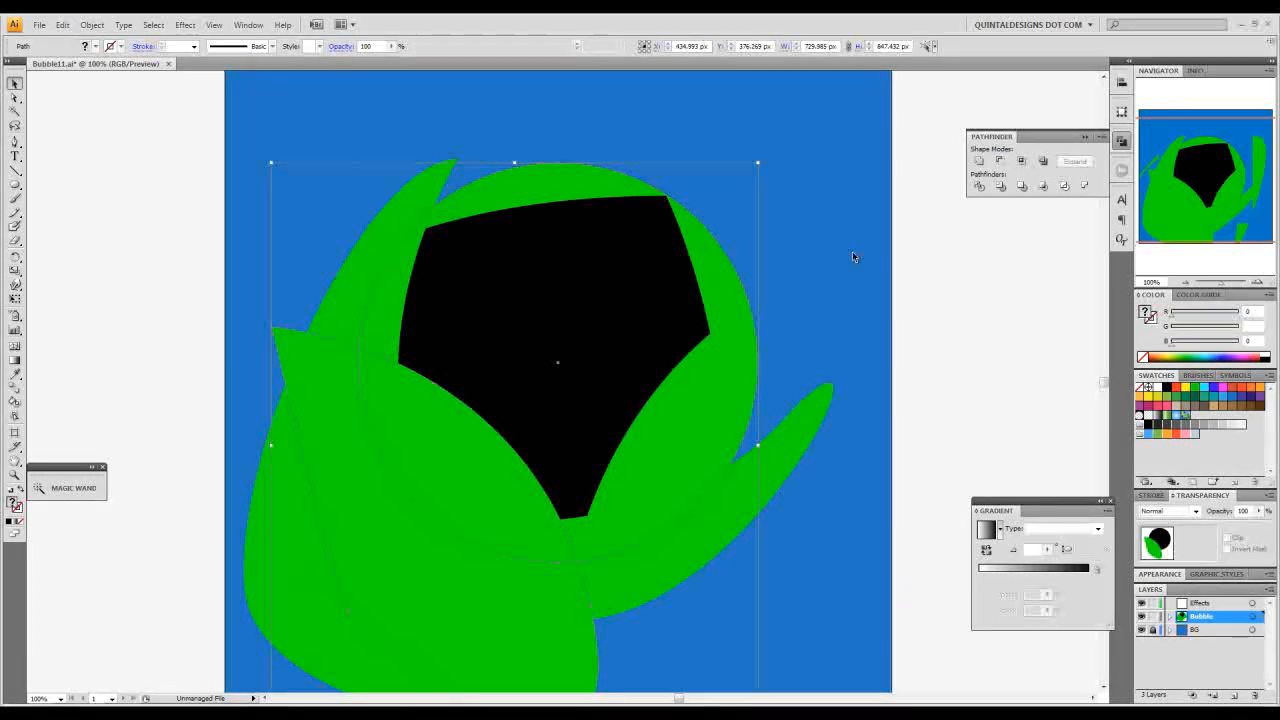
pyautogui.click(1022, 162)
# Step: Intersect the large green shape on the circle's left side with a circle copy so only the part inside the circle is kept
pyautogui.click(620, 337)
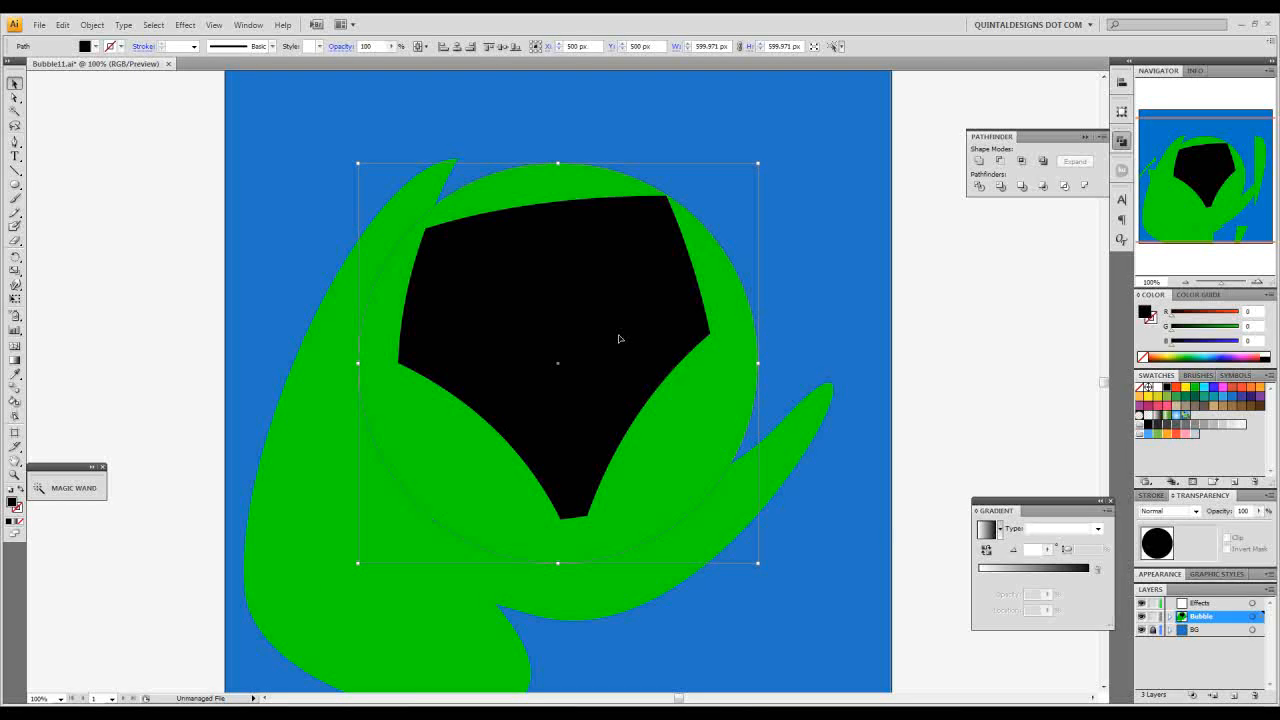
pyautogui.click(416, 182)
pyautogui.click(1022, 161)
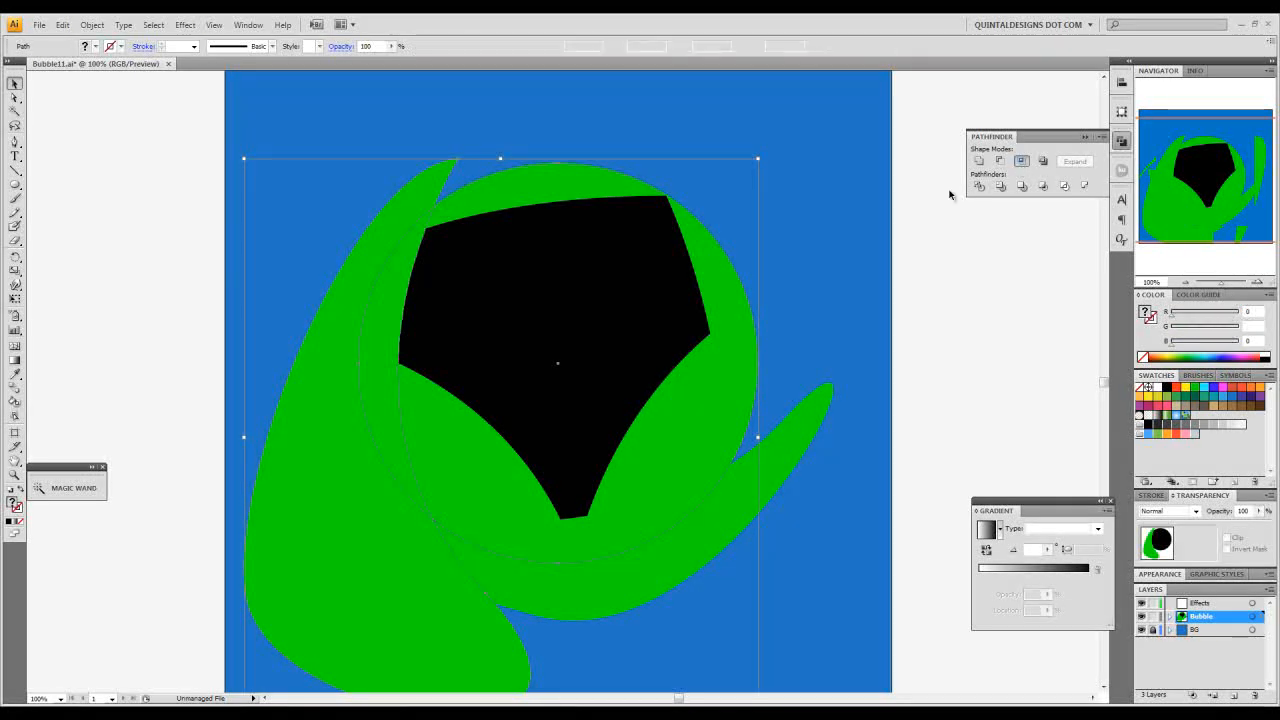
pyautogui.click(800, 230)
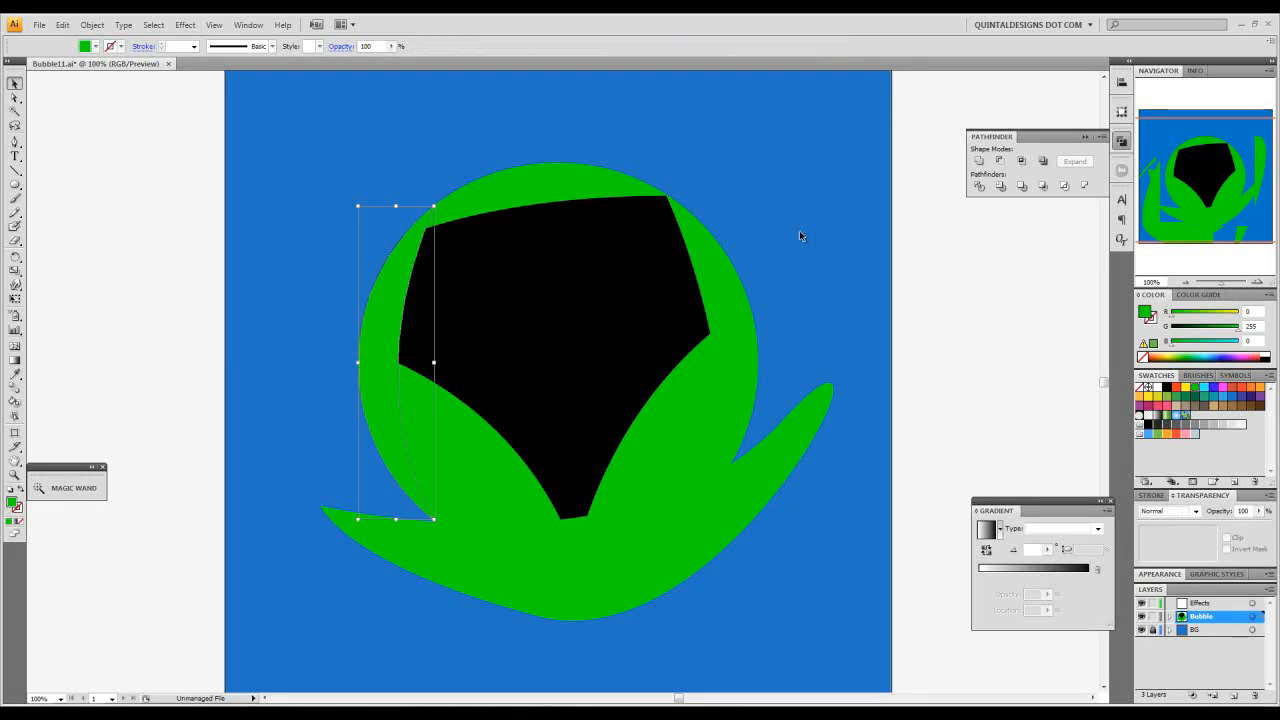
pyautogui.click(390, 320)
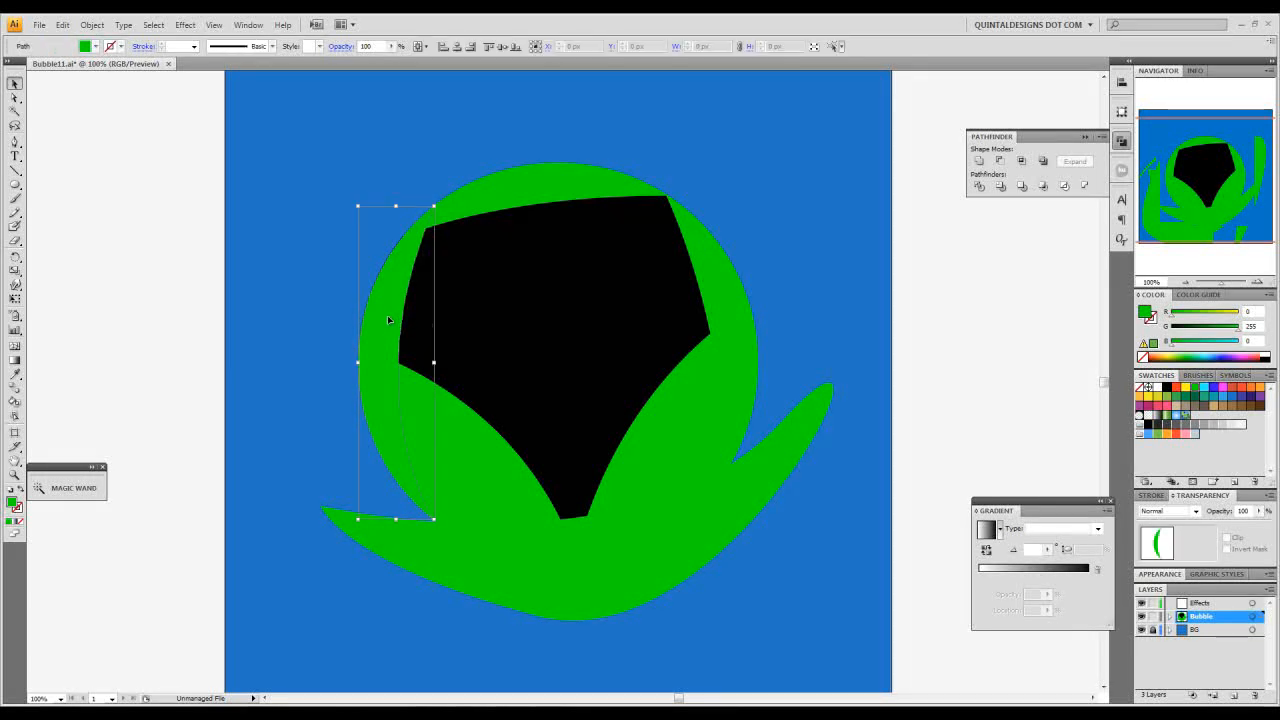
# Step: Intersect the green crescent at the bottom with a circle copy to trim it to the circle's outline
pyautogui.click(586, 349)
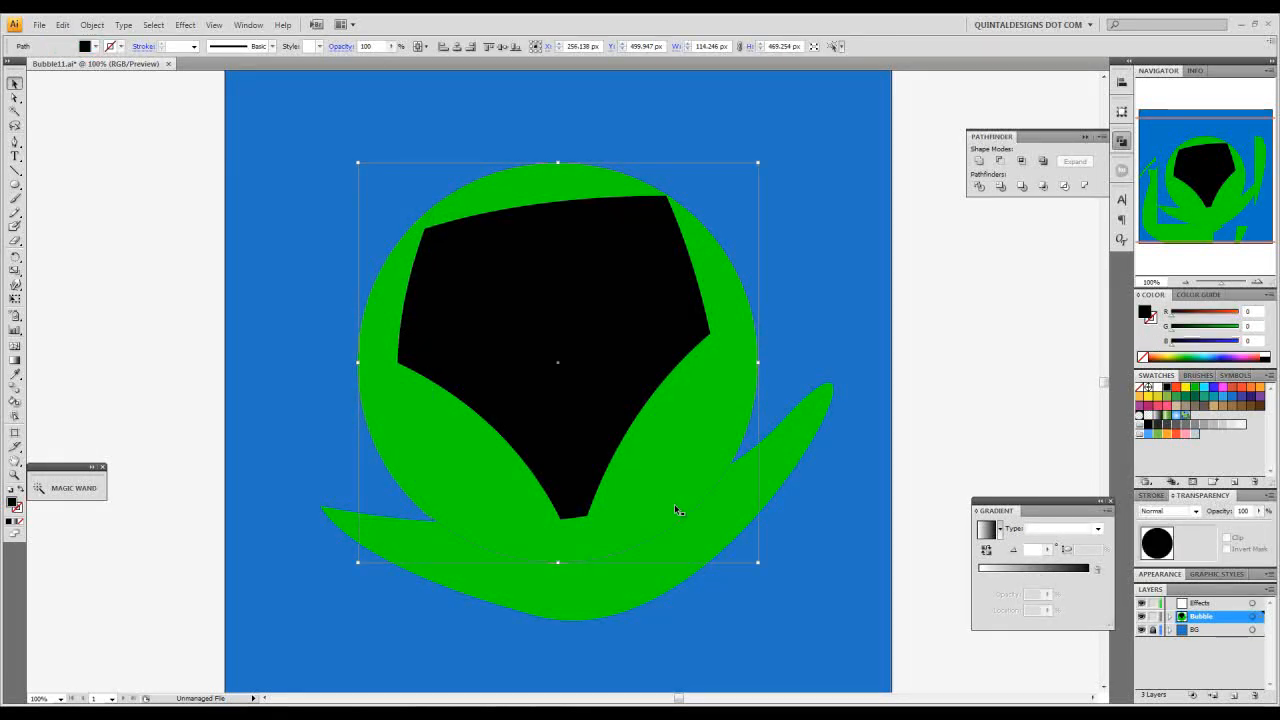
pyautogui.keyDown('shift'); pyautogui.click(727, 518); pyautogui.keyUp('shift')
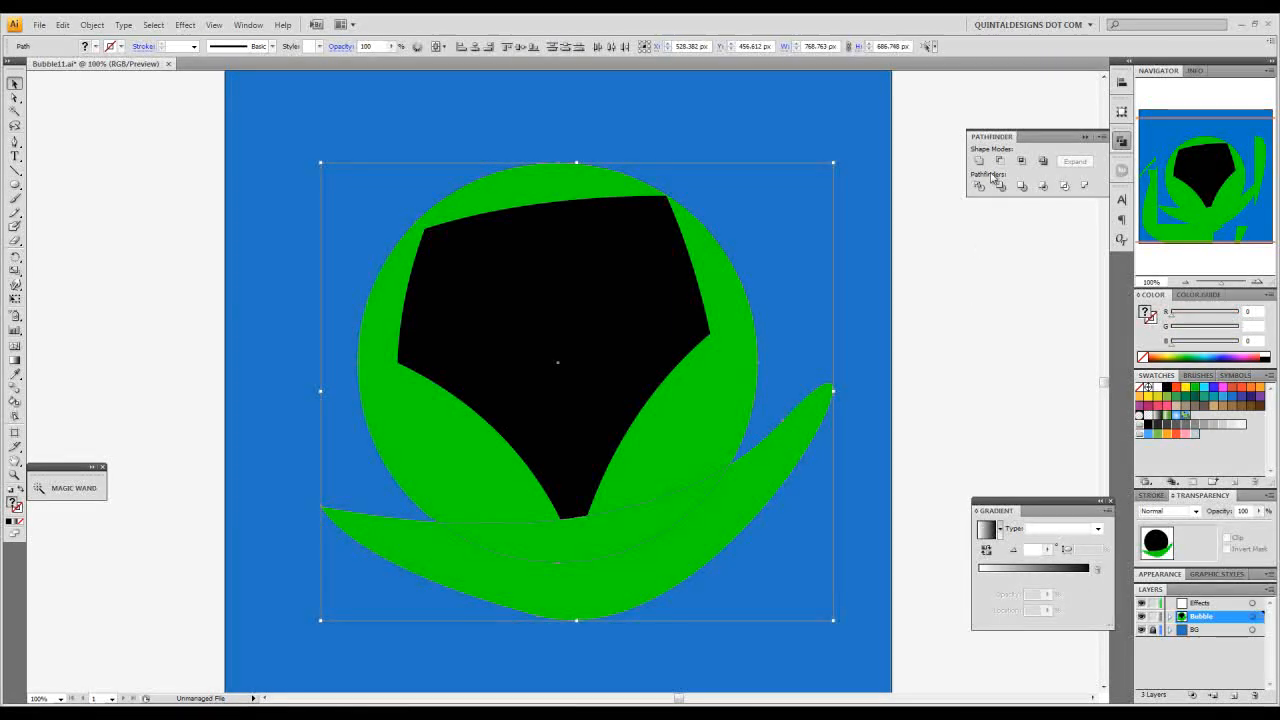
pyautogui.click(1021, 161)
pyautogui.click(814, 286)
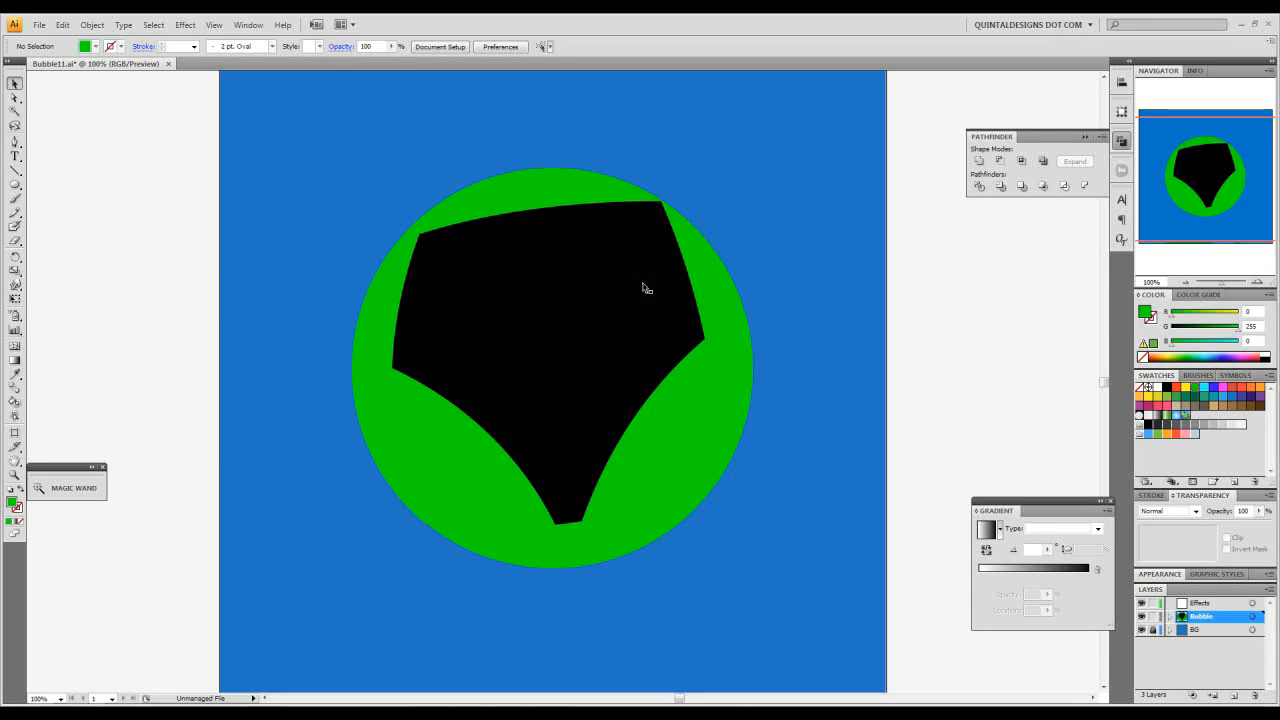
# Step: Rotate the black circle and all trimmed green shapes together slightly counterclockwise
pyautogui.moveTo(893, 156); pyautogui.dragTo(302, 558)
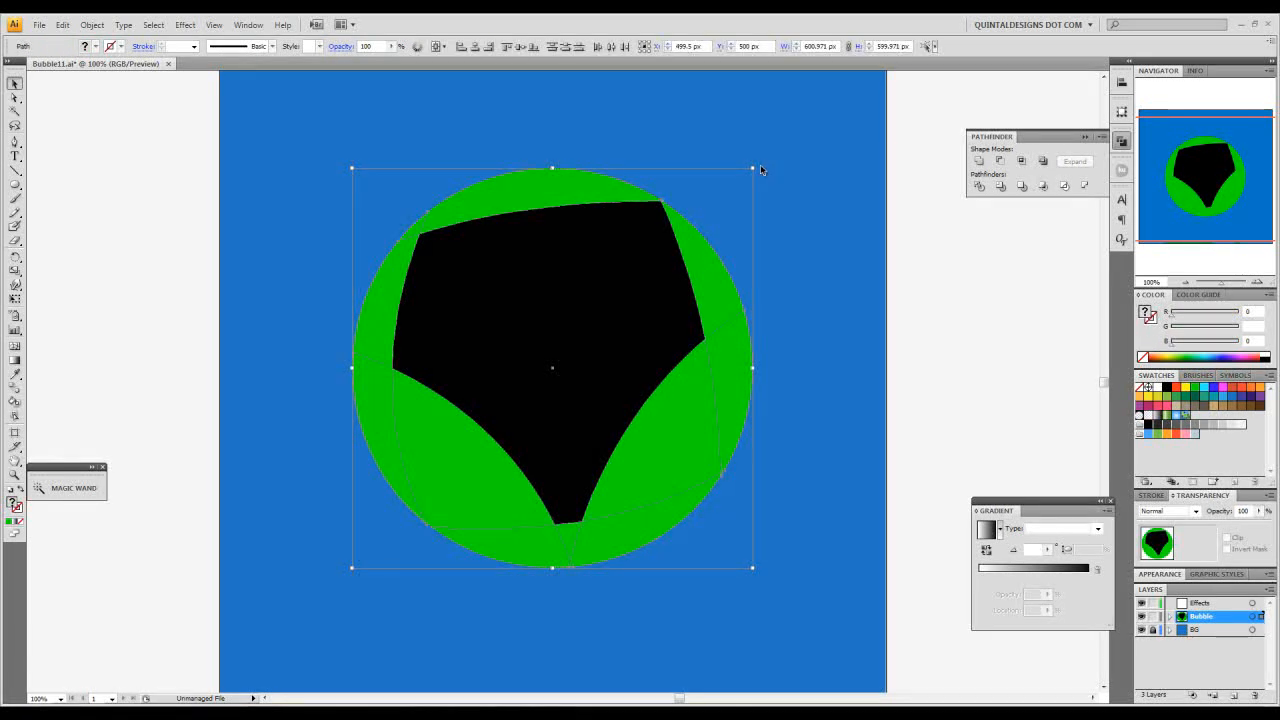
pyautogui.moveTo(760, 168); pyautogui.dragTo(732, 140)
pyautogui.click(804, 168)
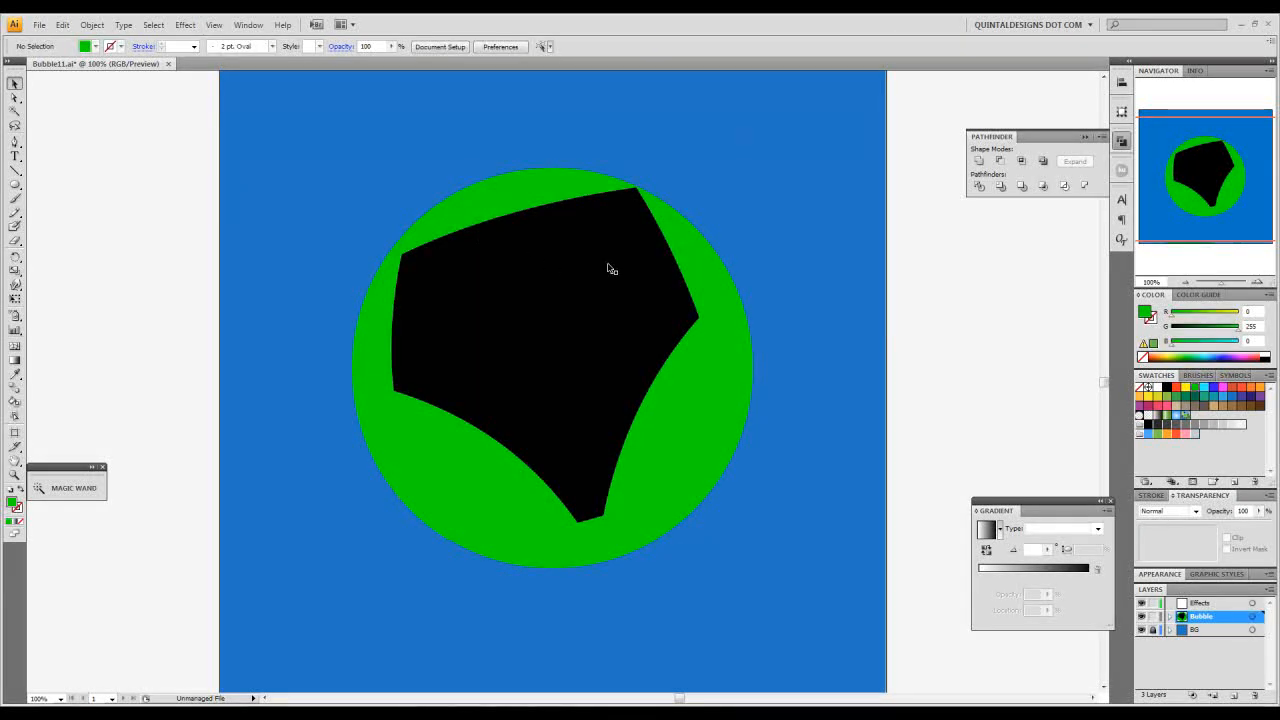
# Step: Select all green shapes with the Magic Wand matching fill and stroke color, and swap their fill and stroke to leave green outlines
pyautogui.moveTo(647, 298); pyautogui.dragTo(654, 277)
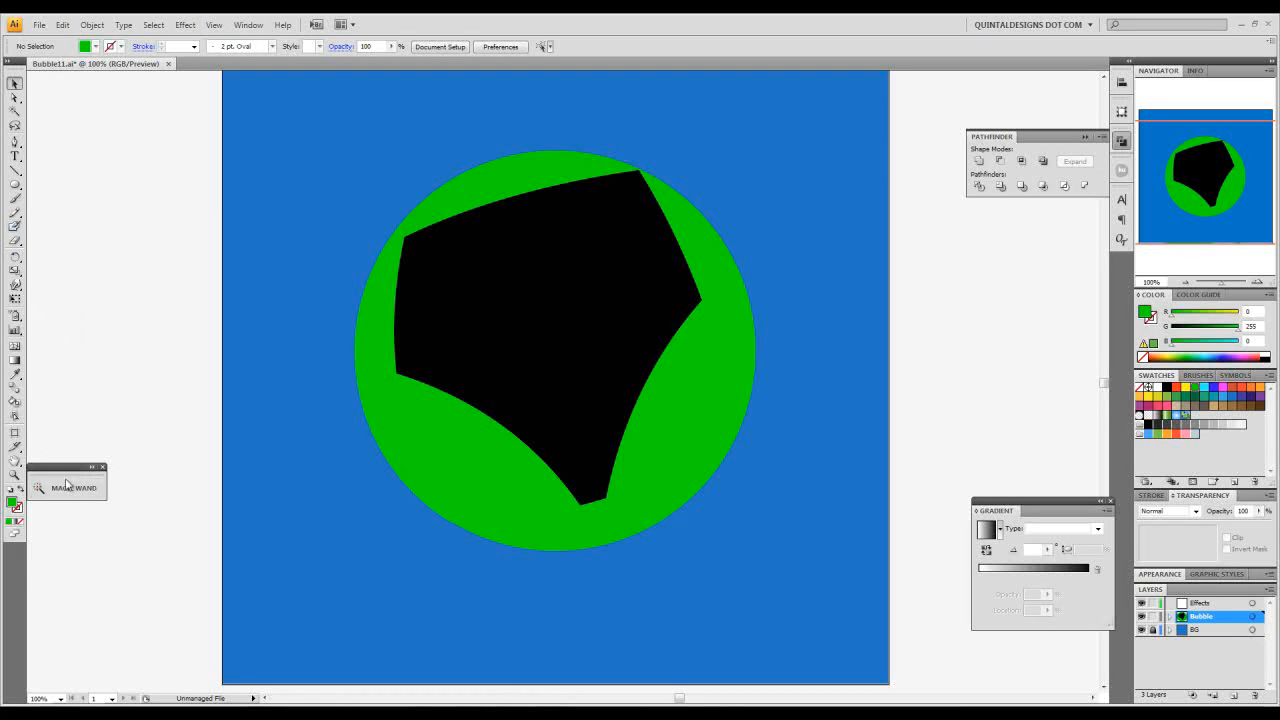
pyautogui.doubleClick(14, 113)
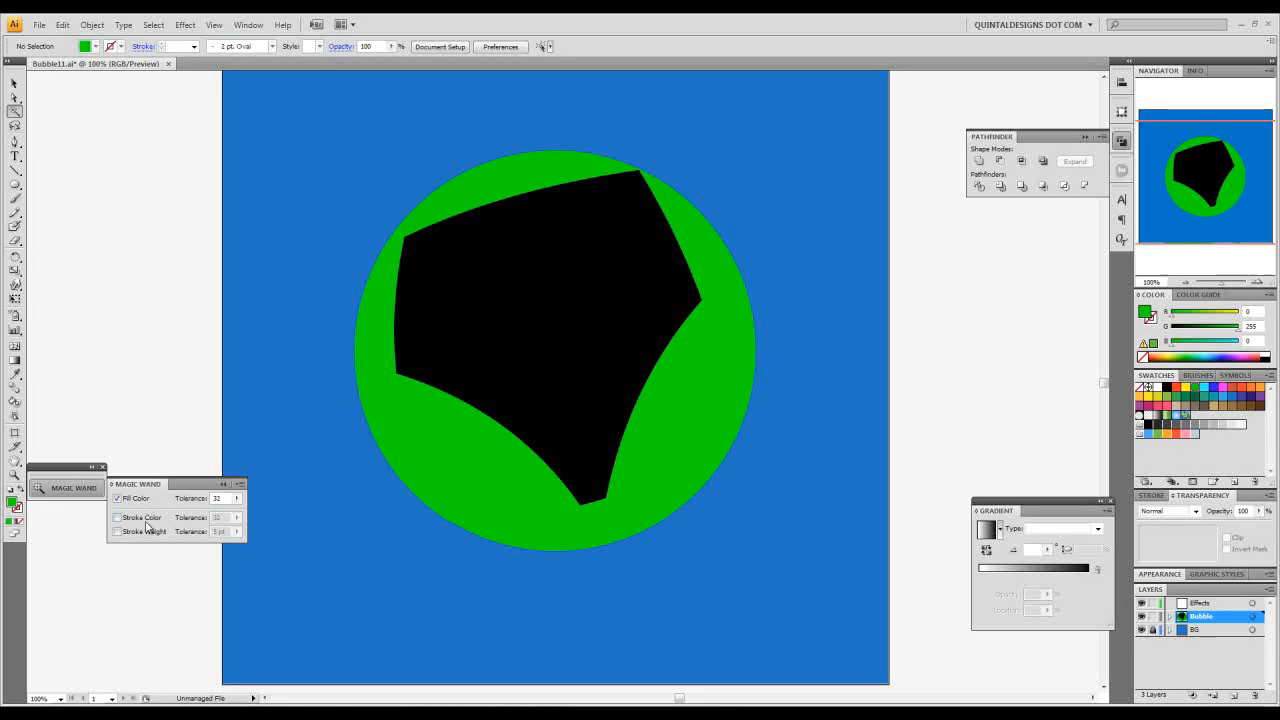
pyautogui.click(117, 517)
pyautogui.click(438, 428)
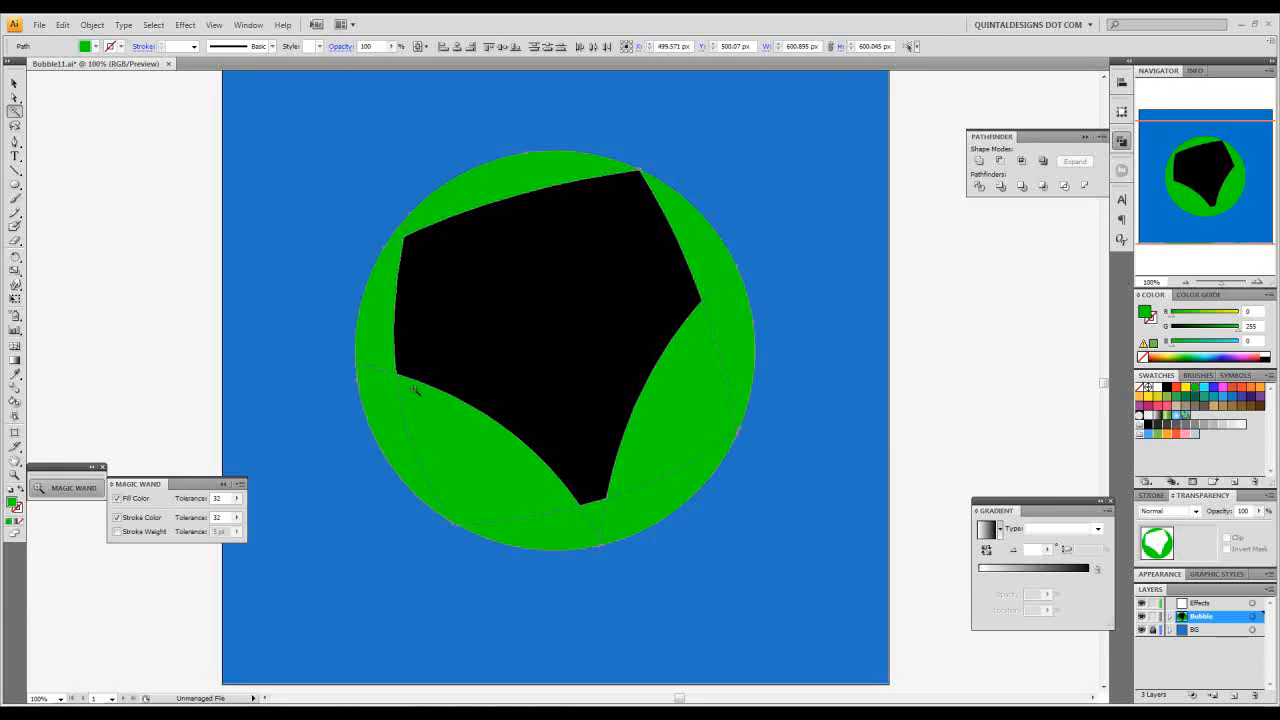
pyautogui.click(20, 493)
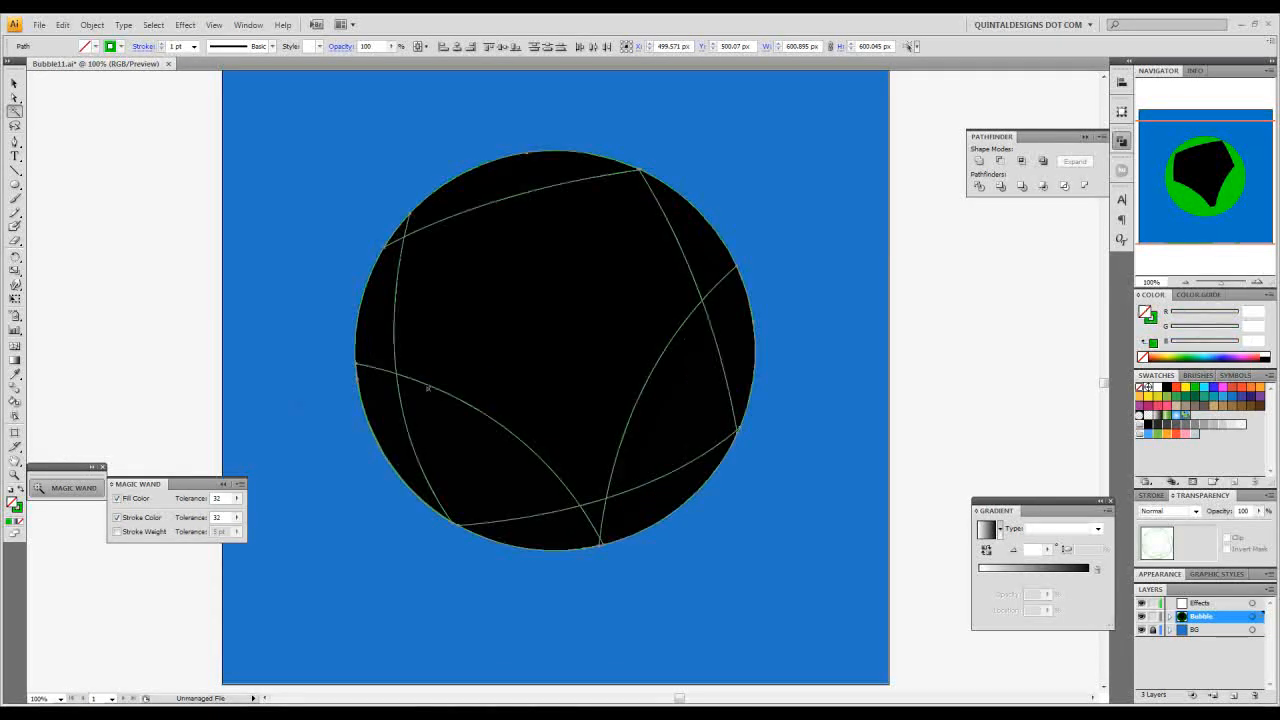
# Step: With everything deselected, draw a closed crescent-like Pen shape with a magenta stroke and no fill inside the circle's left half
pyautogui.click(15, 83)
pyautogui.click(152, 188)
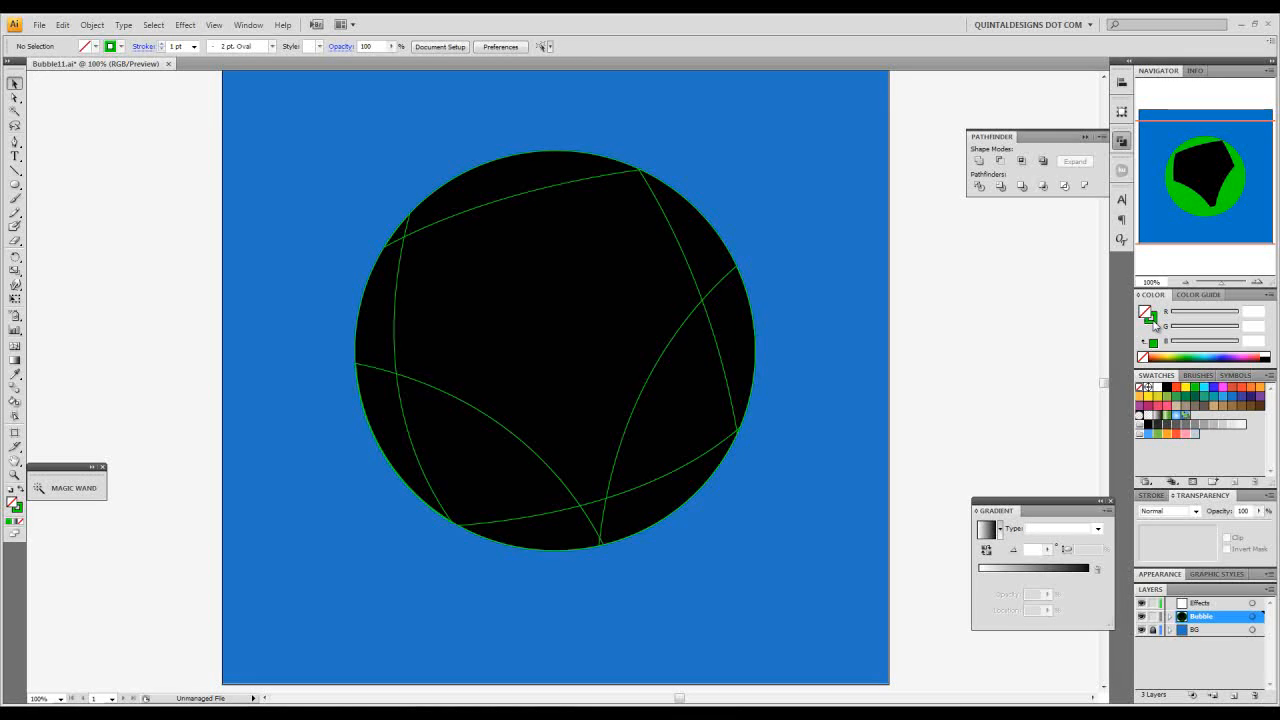
pyautogui.click(1221, 387)
pyautogui.click(15, 141)
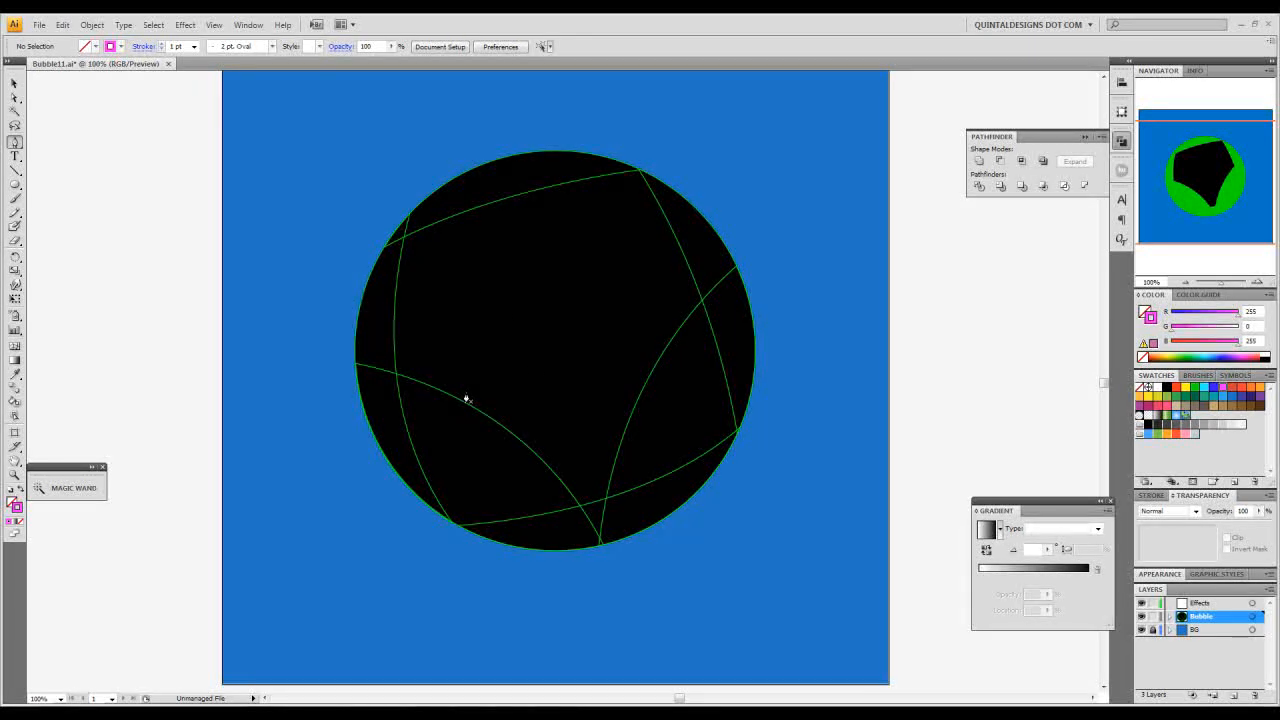
pyautogui.click(490, 417)
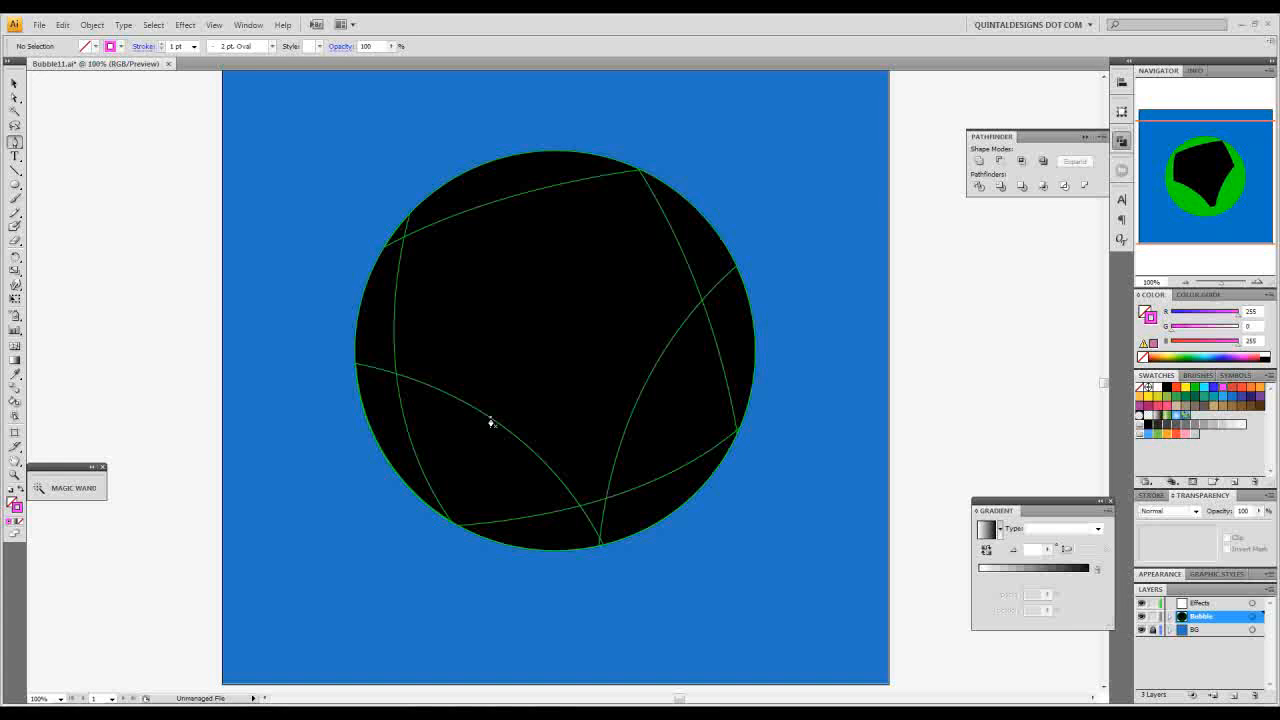
pyautogui.click(401, 437)
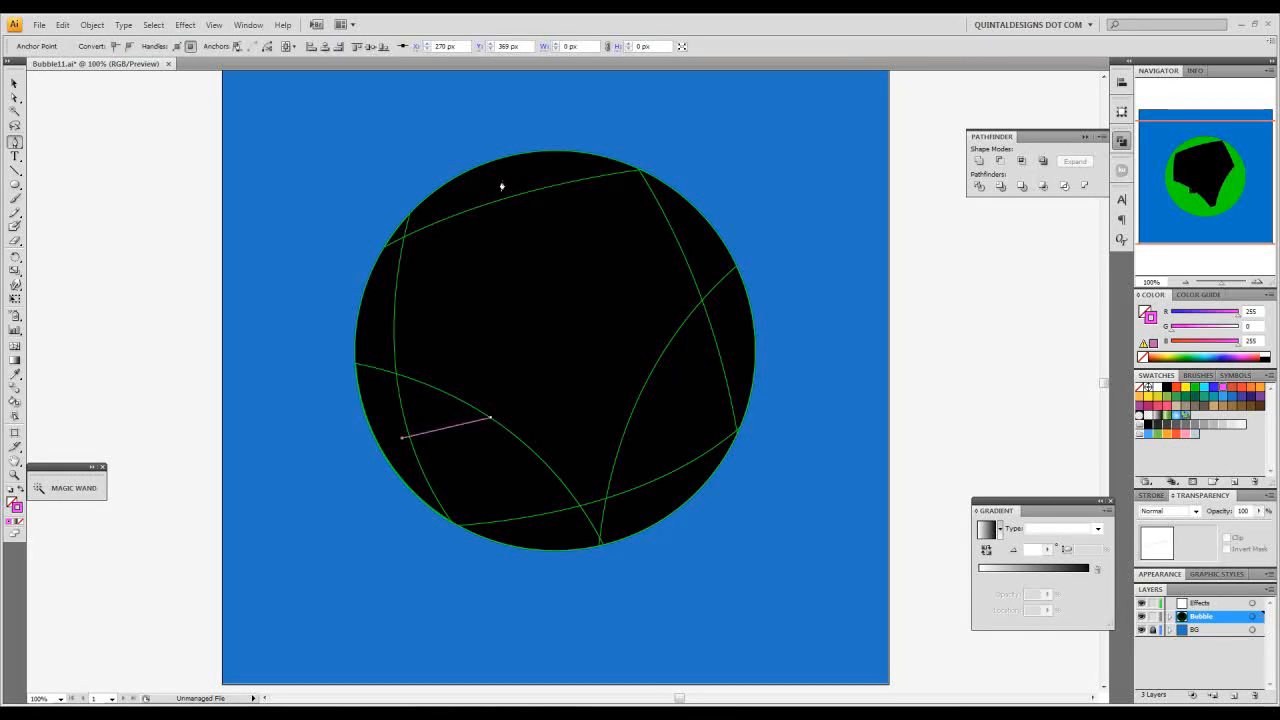
pyautogui.moveTo(508, 181); pyautogui.dragTo(679, 119)
pyautogui.click(509, 184)
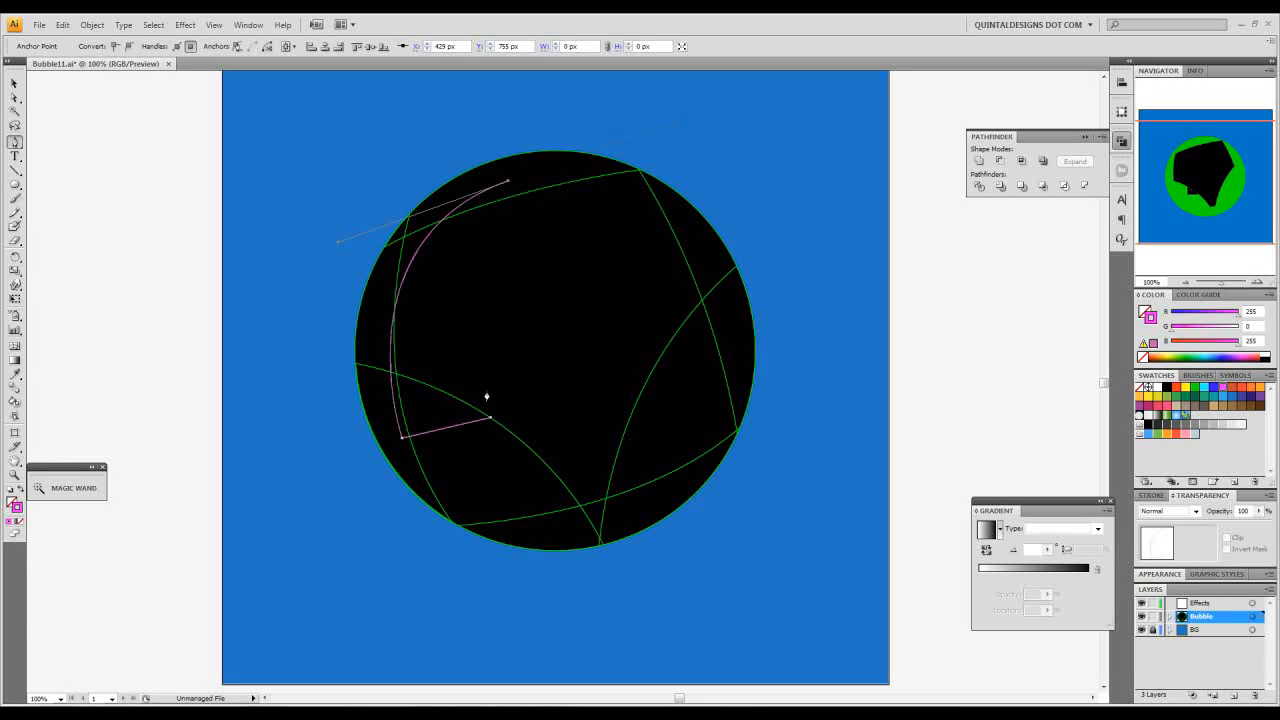
pyautogui.moveTo(490, 417); pyautogui.dragTo(595, 551)
# Step: Swap the magenta shape to a solid fill and place a copy, rotated to face it, in the circle's right half
pyautogui.click(15, 82)
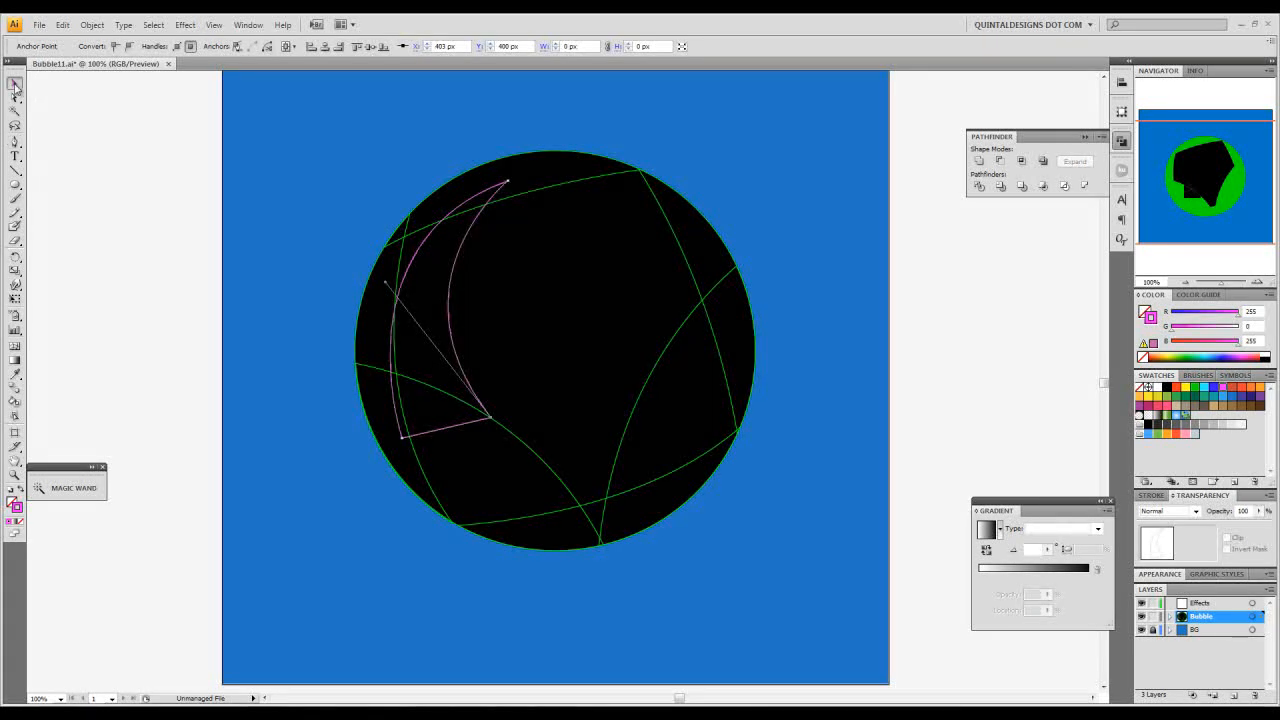
pyautogui.moveTo(449, 438); pyautogui.dragTo(462, 465)
pyautogui.click(20, 491)
pyautogui.moveTo(405, 372); pyautogui.dragTo(578, 366)
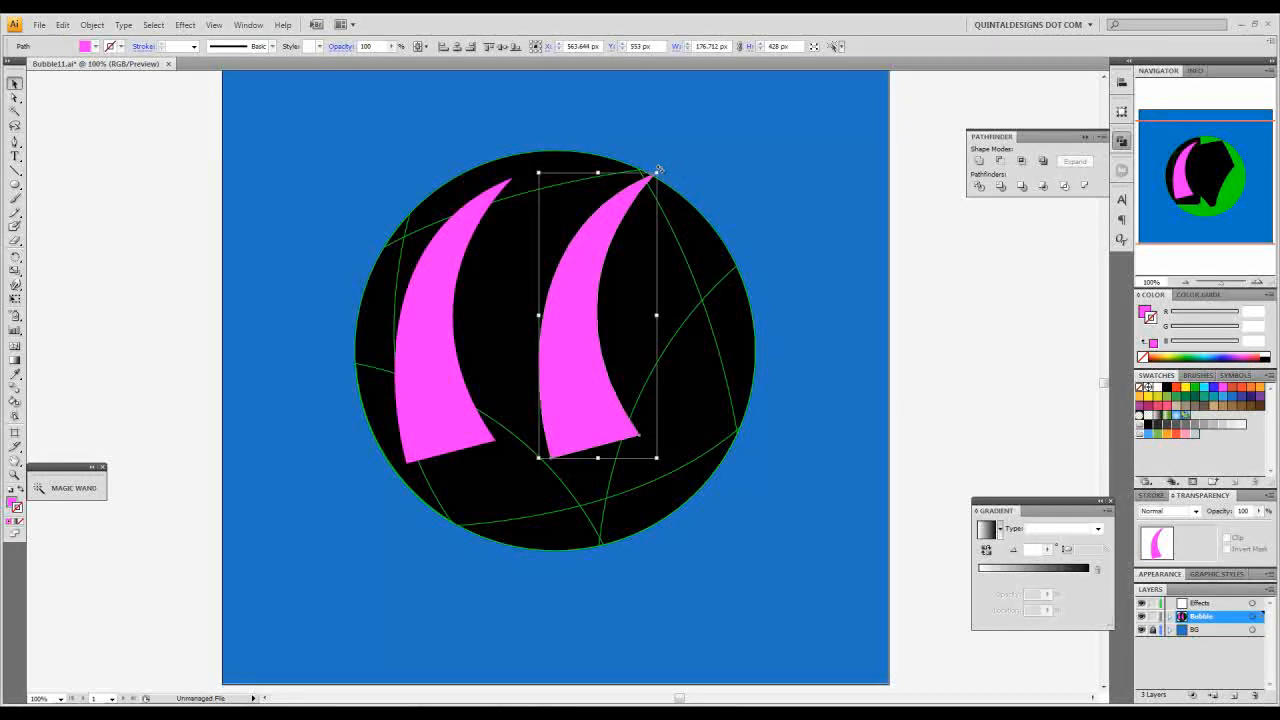
pyautogui.moveTo(665, 172); pyautogui.dragTo(529, 585)
pyautogui.moveTo(630, 293); pyautogui.dragTo(681, 343)
pyautogui.moveTo(682, 302); pyautogui.dragTo(688, 293)
pyautogui.click(756, 207)
# Step: Widen and slightly rotate the left magenta shape, and nudge the right one closer to the circle's edge
pyautogui.click(414, 297)
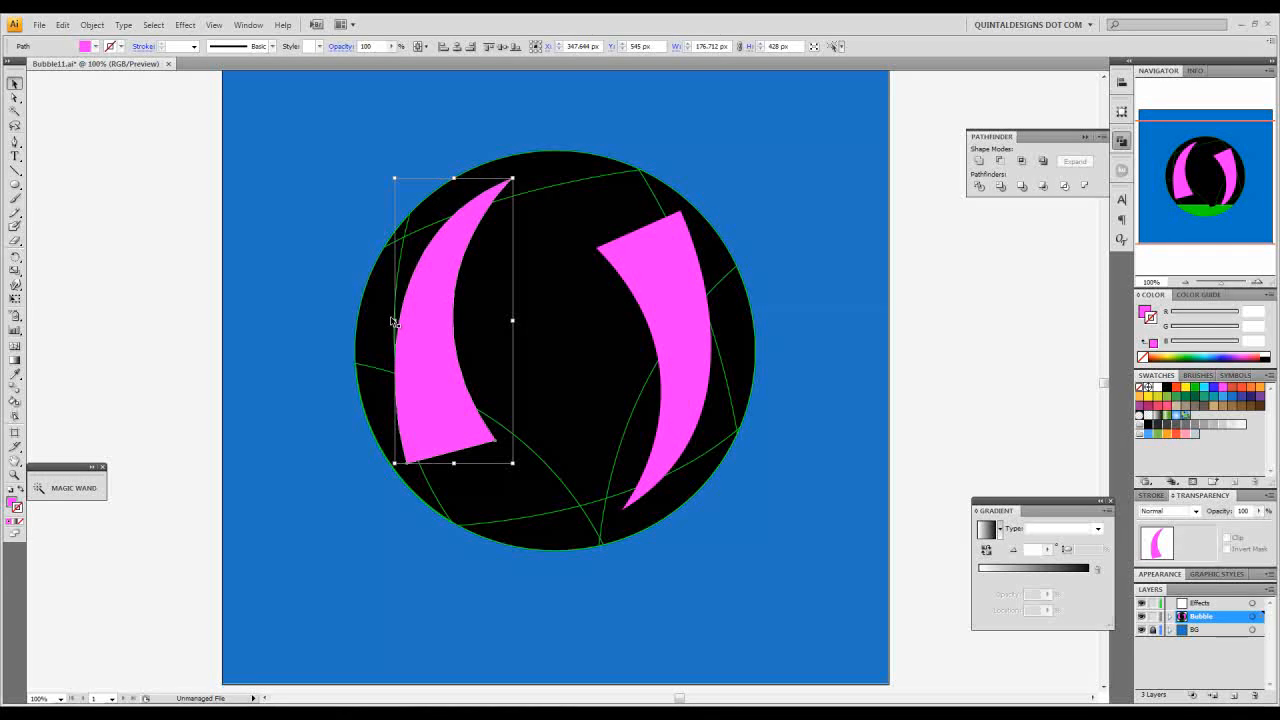
pyautogui.moveTo(395, 321); pyautogui.dragTo(388, 321)
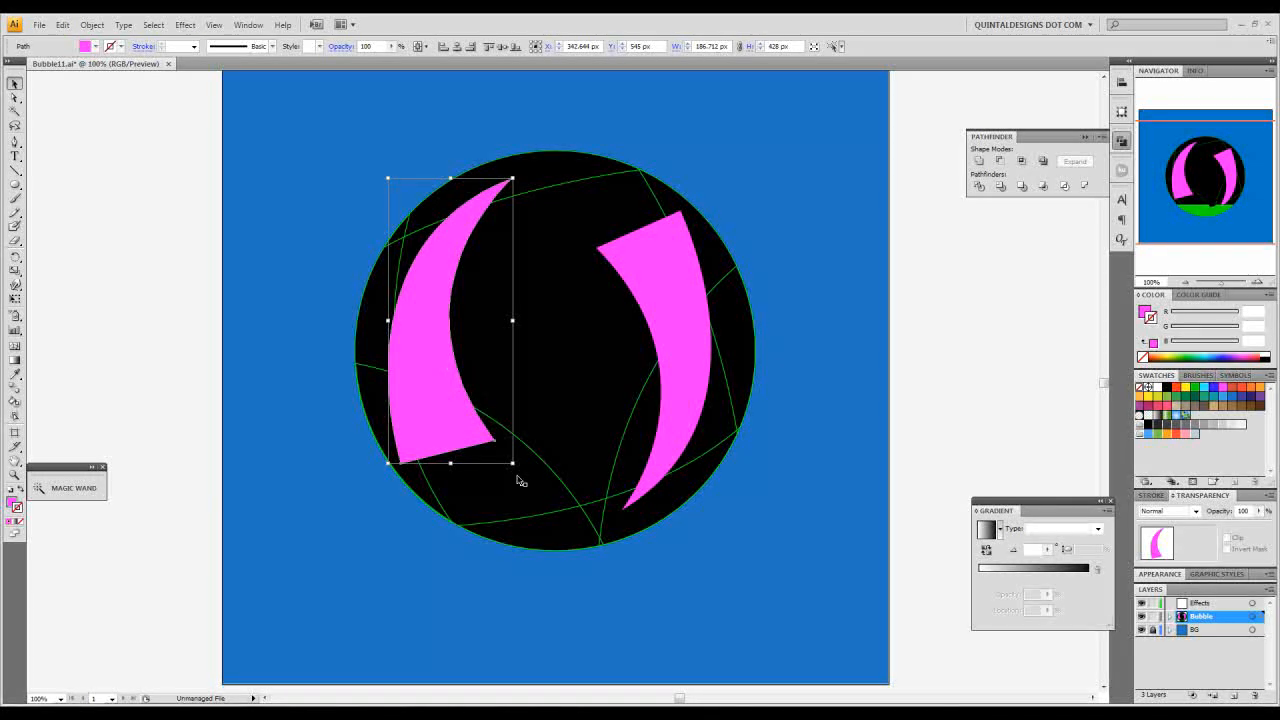
pyautogui.moveTo(519, 477)
pyautogui.mouseDown()
pyautogui.moveTo(531, 451)
pyautogui.moveTo(535, 462)
pyautogui.mouseUp()
pyautogui.moveTo(444, 413); pyautogui.dragTo(442, 422)
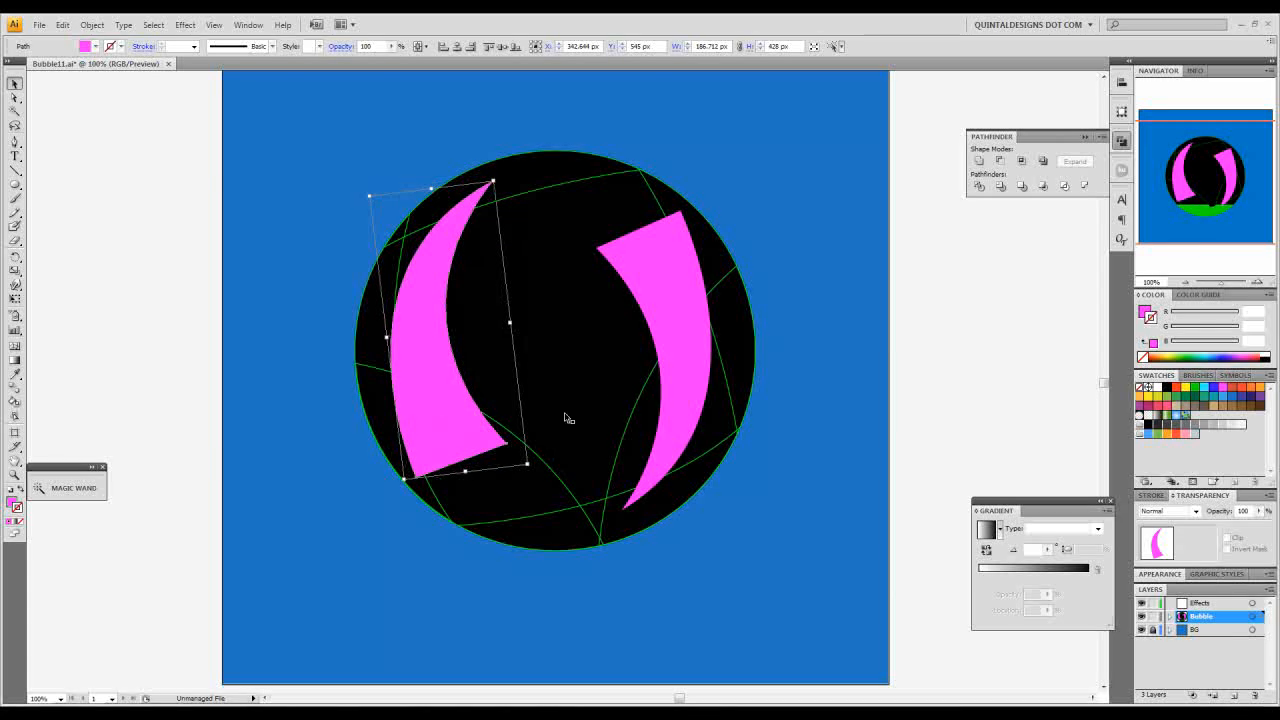
pyautogui.moveTo(689, 357); pyautogui.dragTo(698, 358)
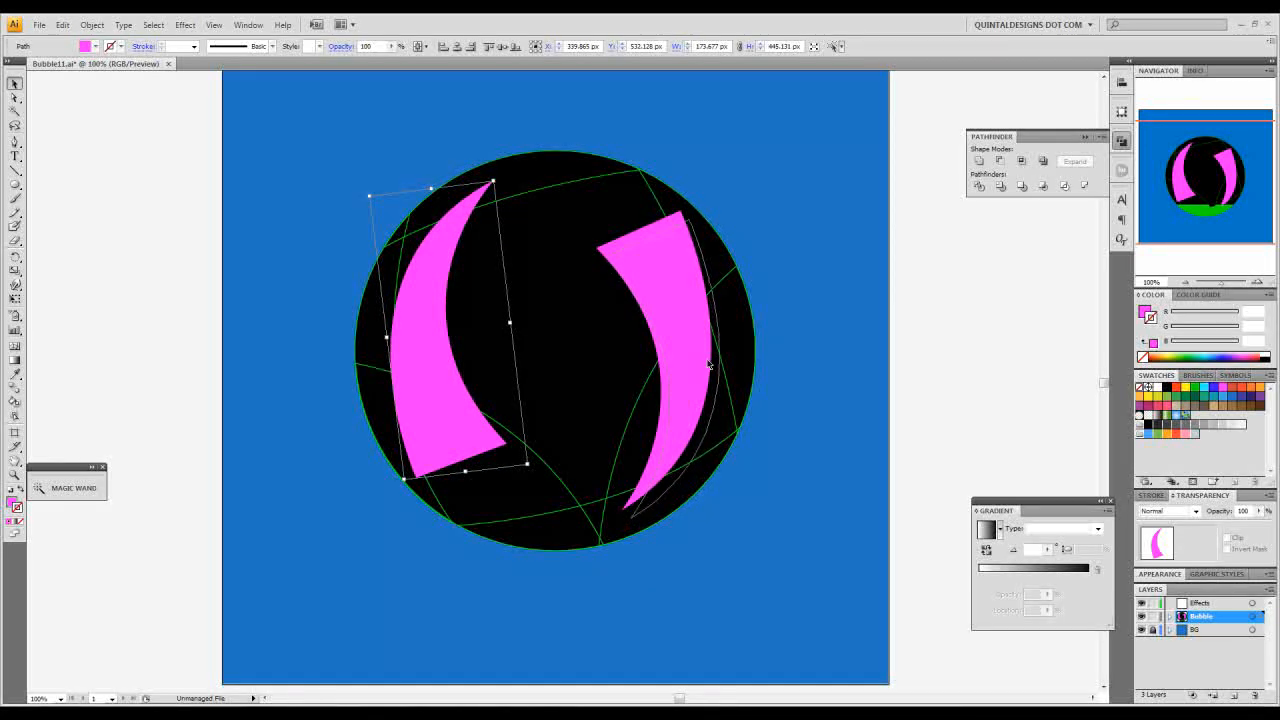
pyautogui.click(857, 340)
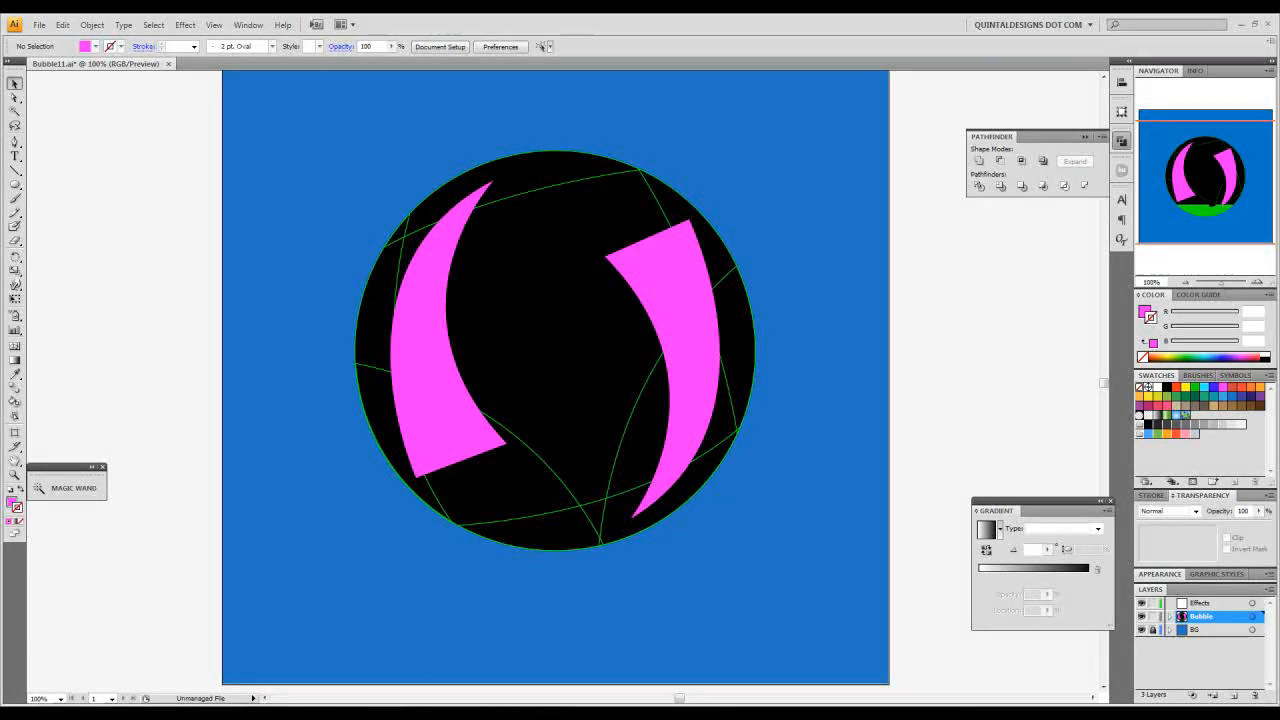
# Step: Swap fill and stroke on both magenta shapes to leave only magenta outlines
pyautogui.click(685, 289)
pyautogui.keyDown('shift'); pyautogui.click(415, 369); pyautogui.keyUp('shift')
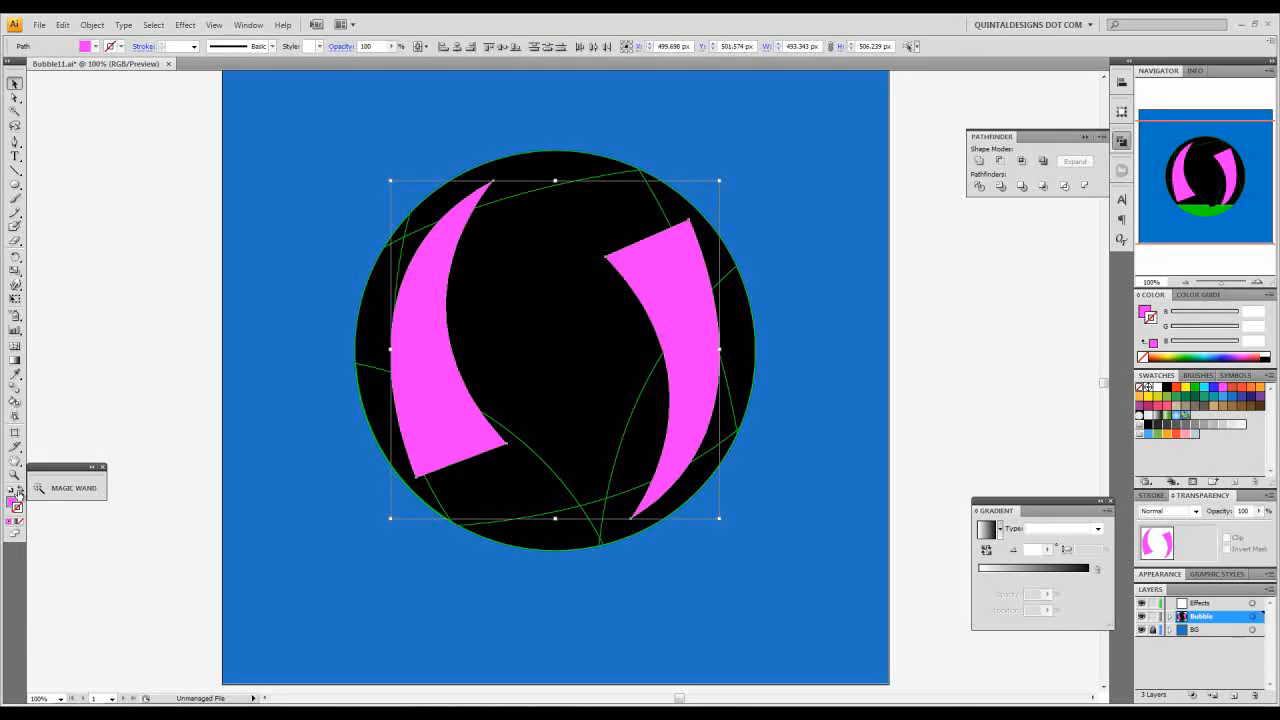
pyautogui.click(22, 497)
pyautogui.click(208, 345)
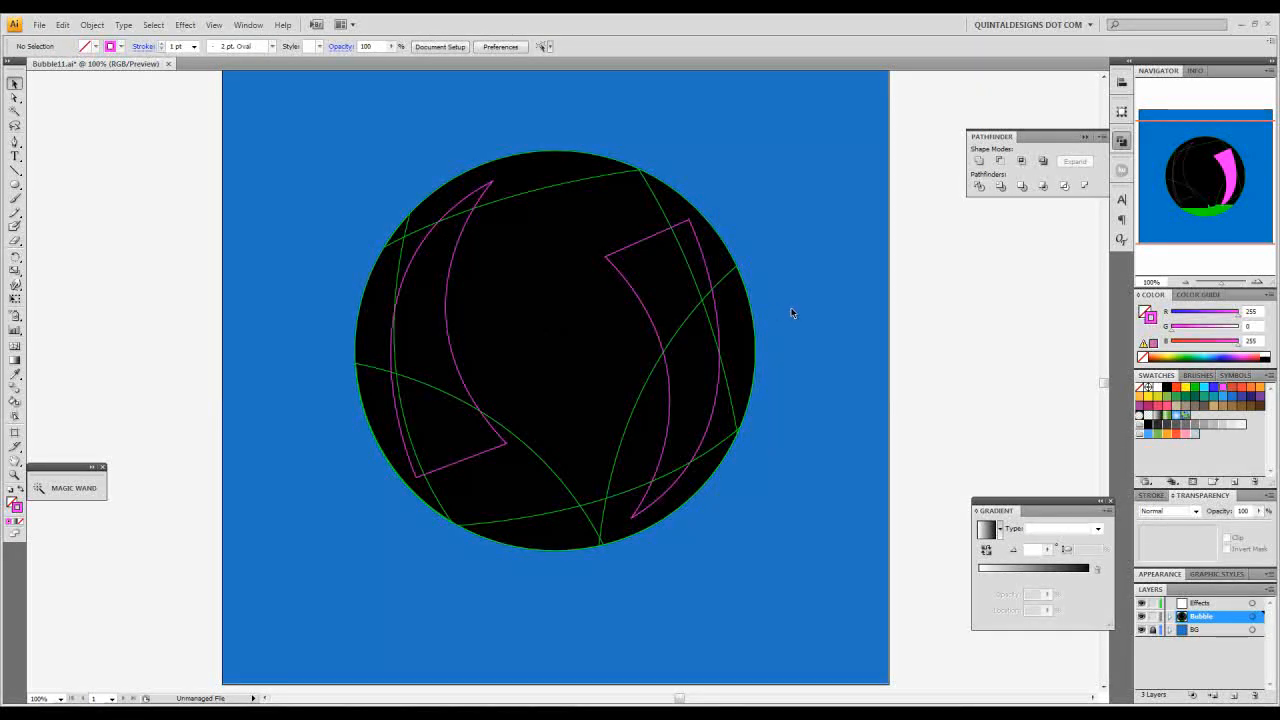
# Step: Draw a circle about 210 px wide with a cyan stroke and no fill near the black circle's centre
pyautogui.moveTo(15, 185)
pyautogui.mouseDown()
pyautogui.moveTo(37, 202)
pyautogui.moveTo(15, 186)
pyautogui.mouseUp()
pyautogui.click(1193, 389)
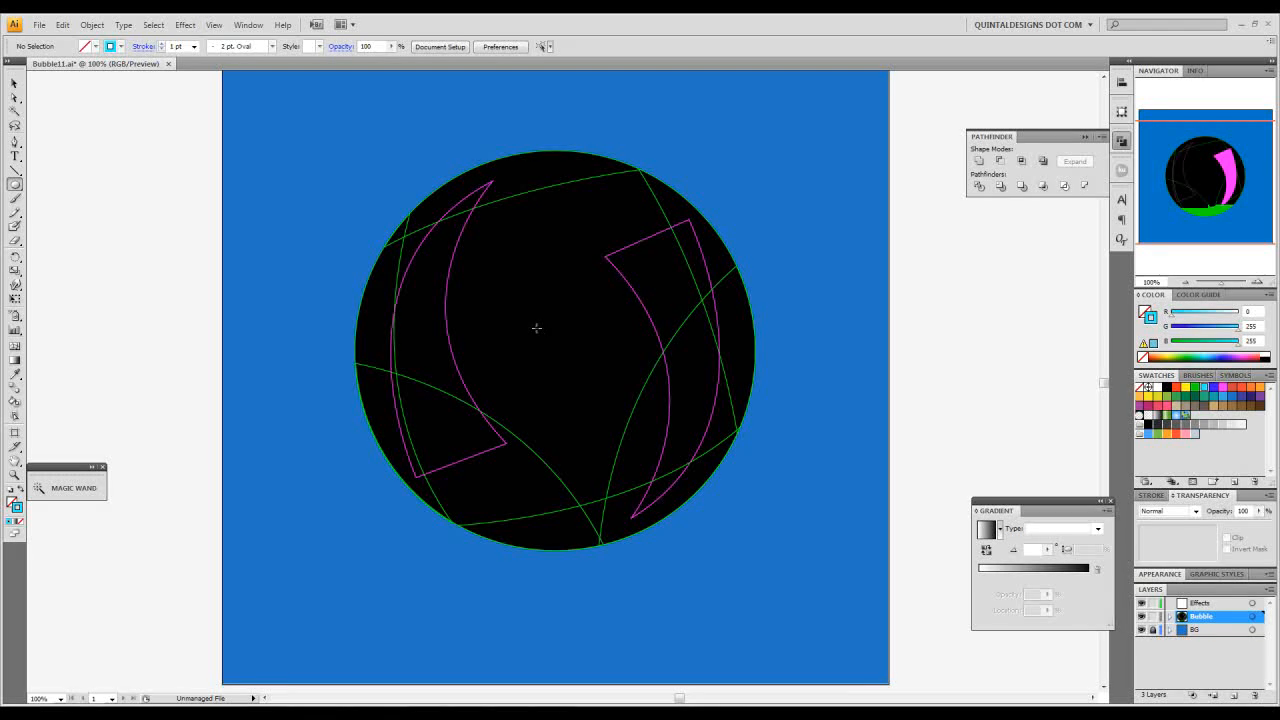
pyautogui.moveTo(538, 326); pyautogui.dragTo(607, 375)
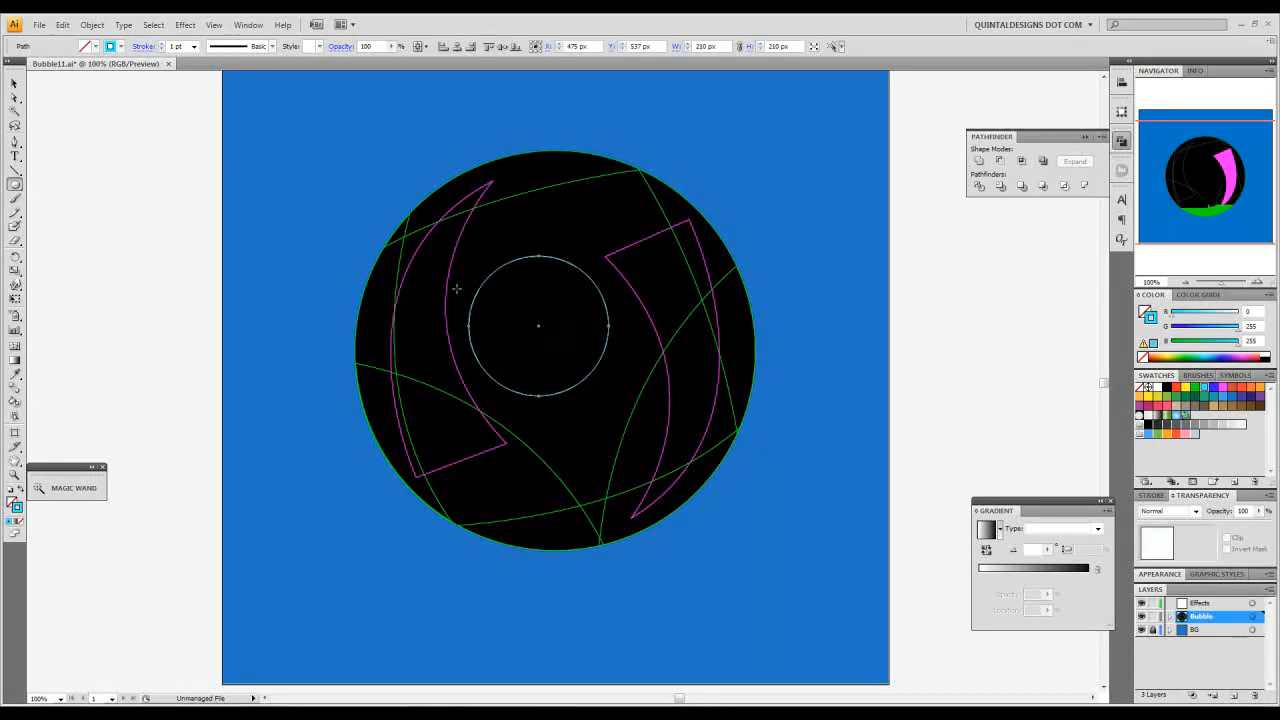
pyautogui.click(21, 496)
pyautogui.hotkey('shift', 'x')
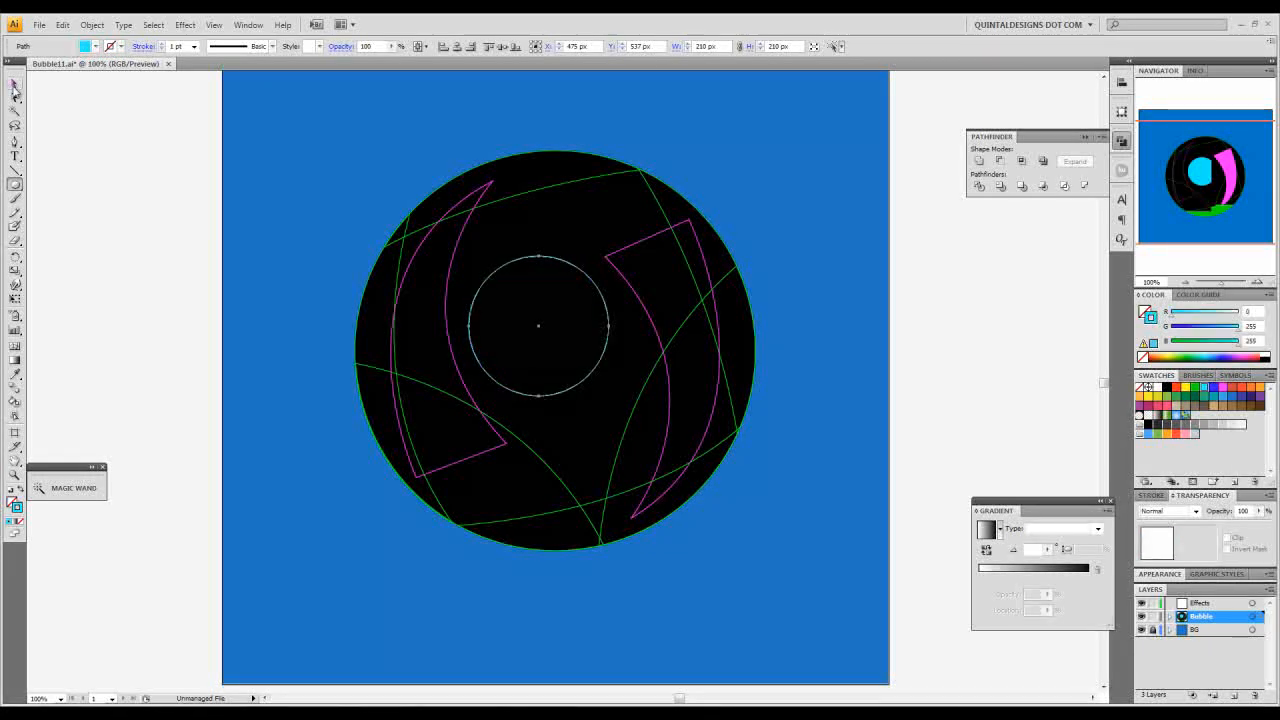
pyautogui.click(14, 83)
pyautogui.click(116, 193)
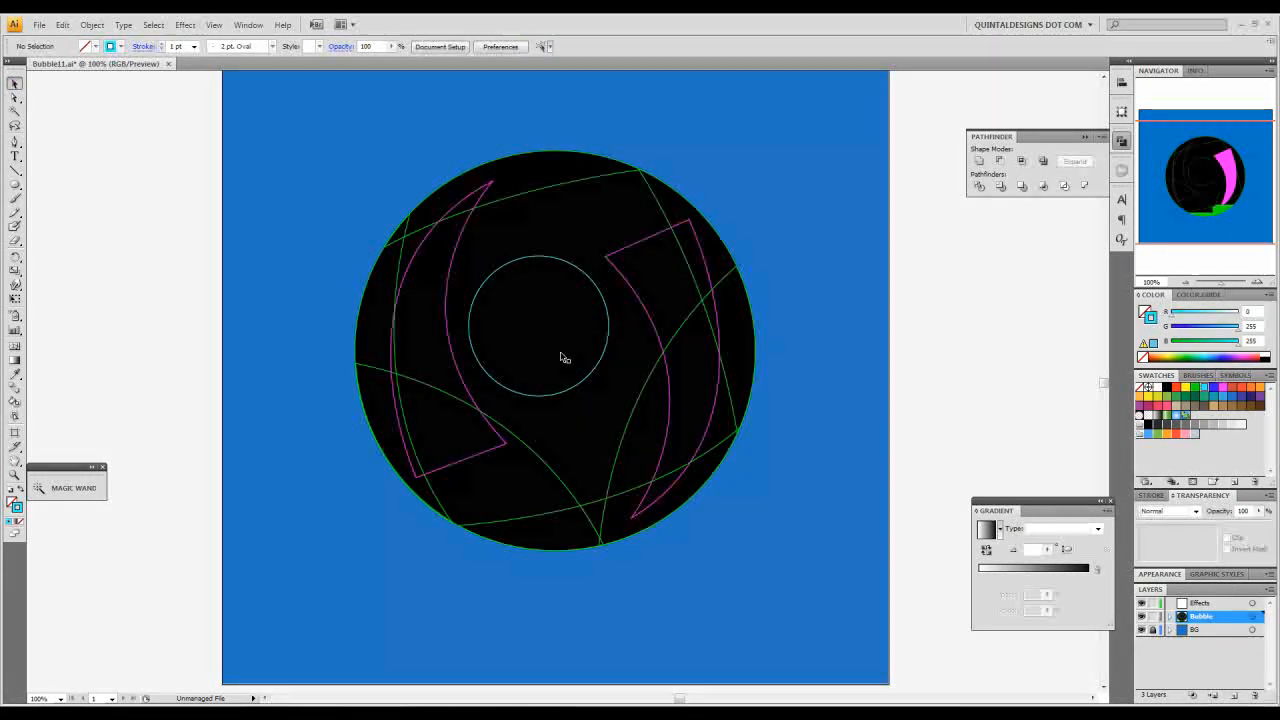
# Step: Duplicate the cyan circle, scale the copy to about 170 px, give it a blue stroke and move it inside the original
pyautogui.click(610, 342)
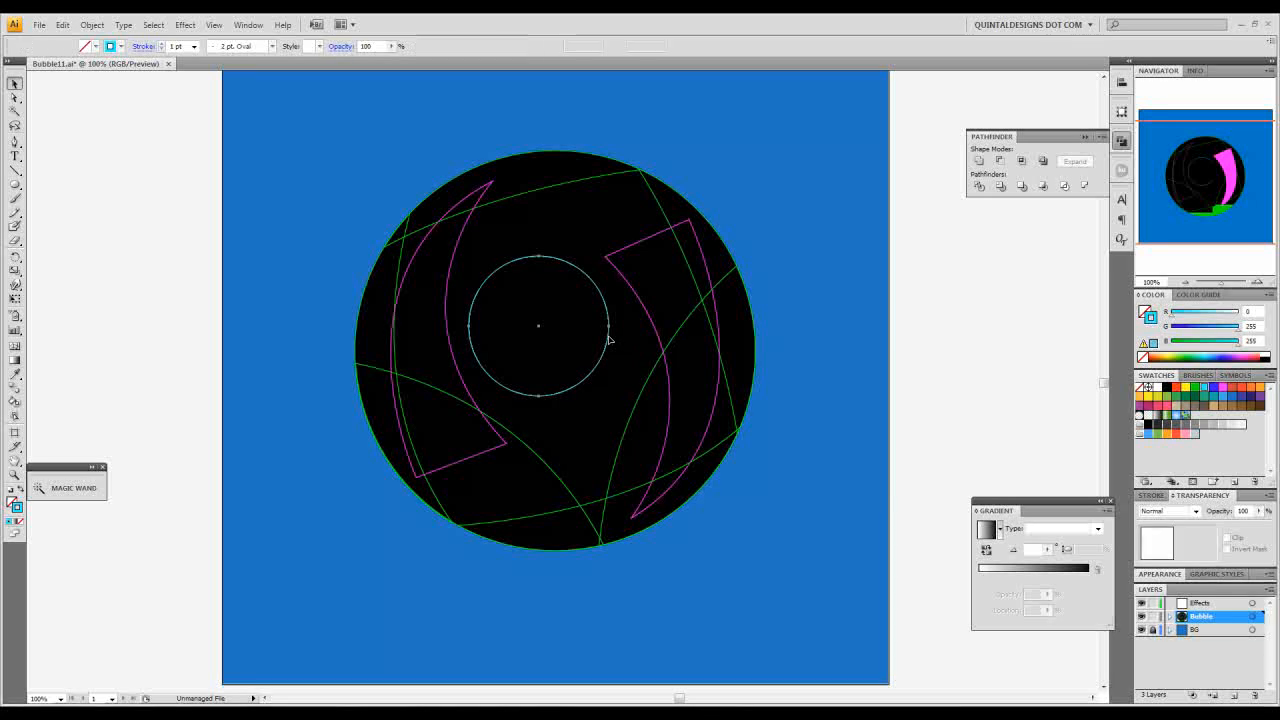
pyautogui.moveTo(610, 342); pyautogui.dragTo(634, 398)
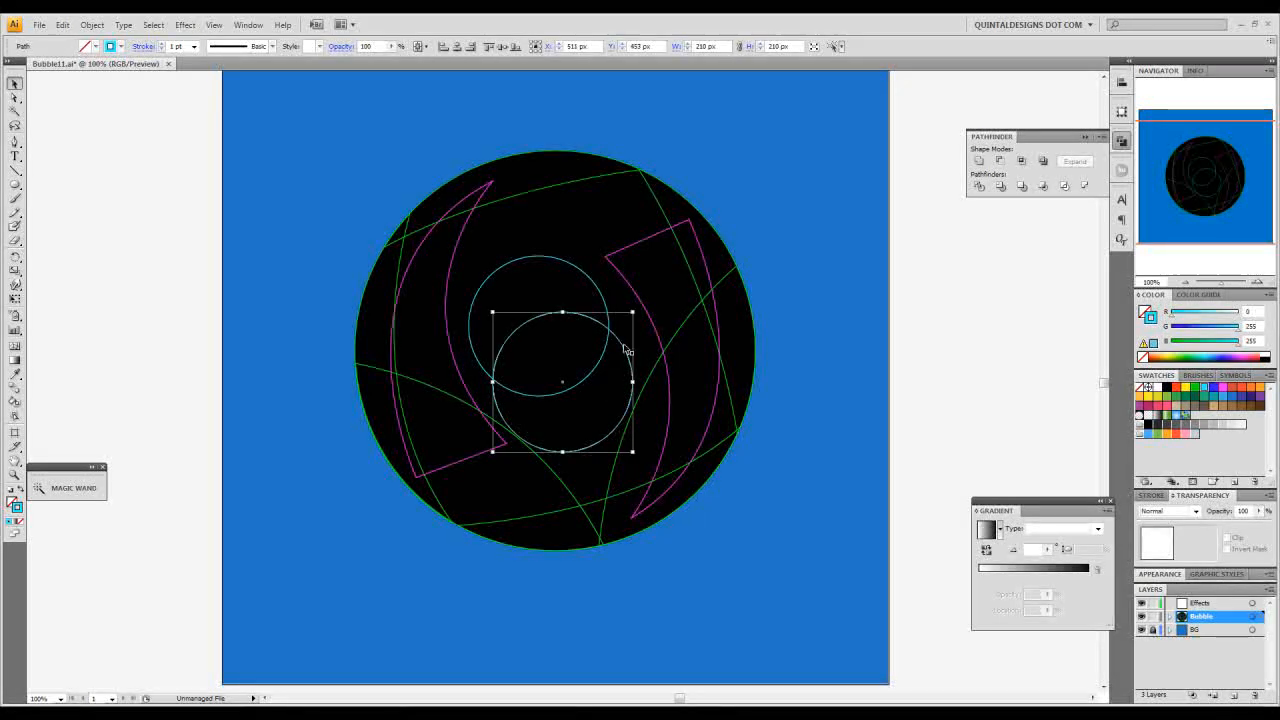
pyautogui.moveTo(632, 453); pyautogui.dragTo(606, 425)
pyautogui.moveTo(1238, 329); pyautogui.dragTo(1080, 334)
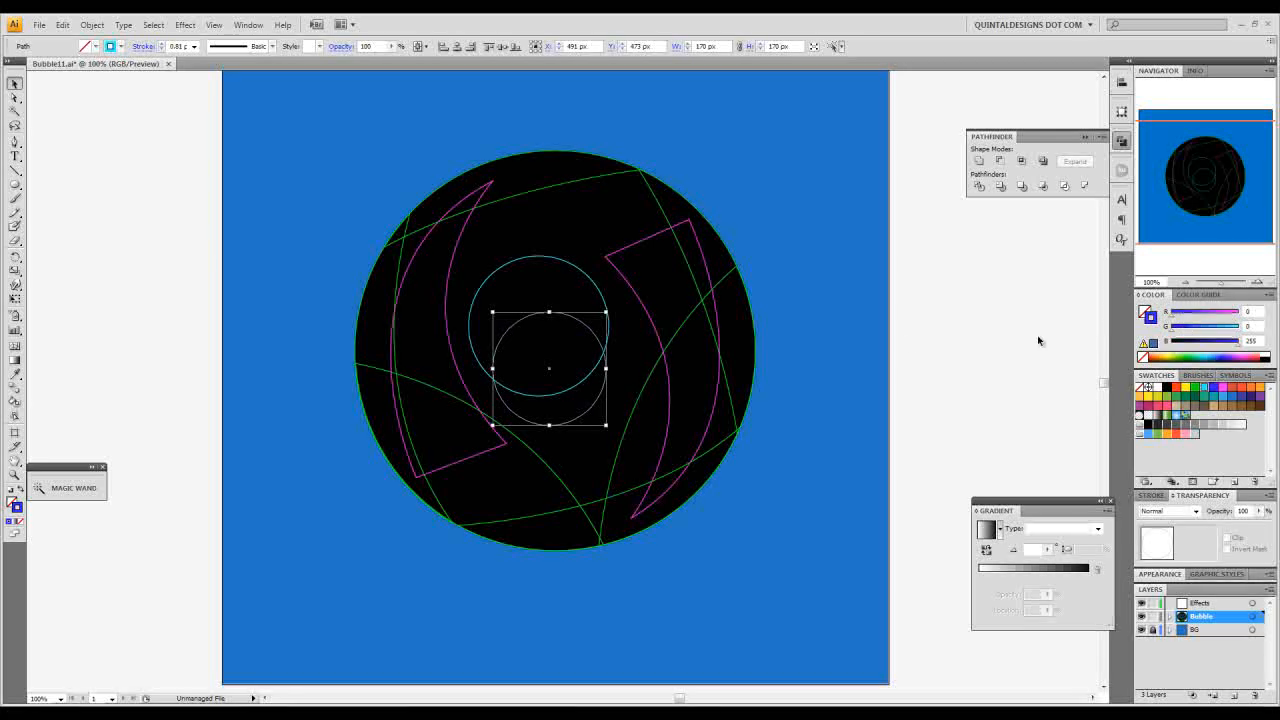
pyautogui.moveTo(587, 330); pyautogui.dragTo(574, 301)
# Step: Shrink the blue circle slightly and adjust its position so it sits evenly inside the cyan circle
pyautogui.click(604, 295)
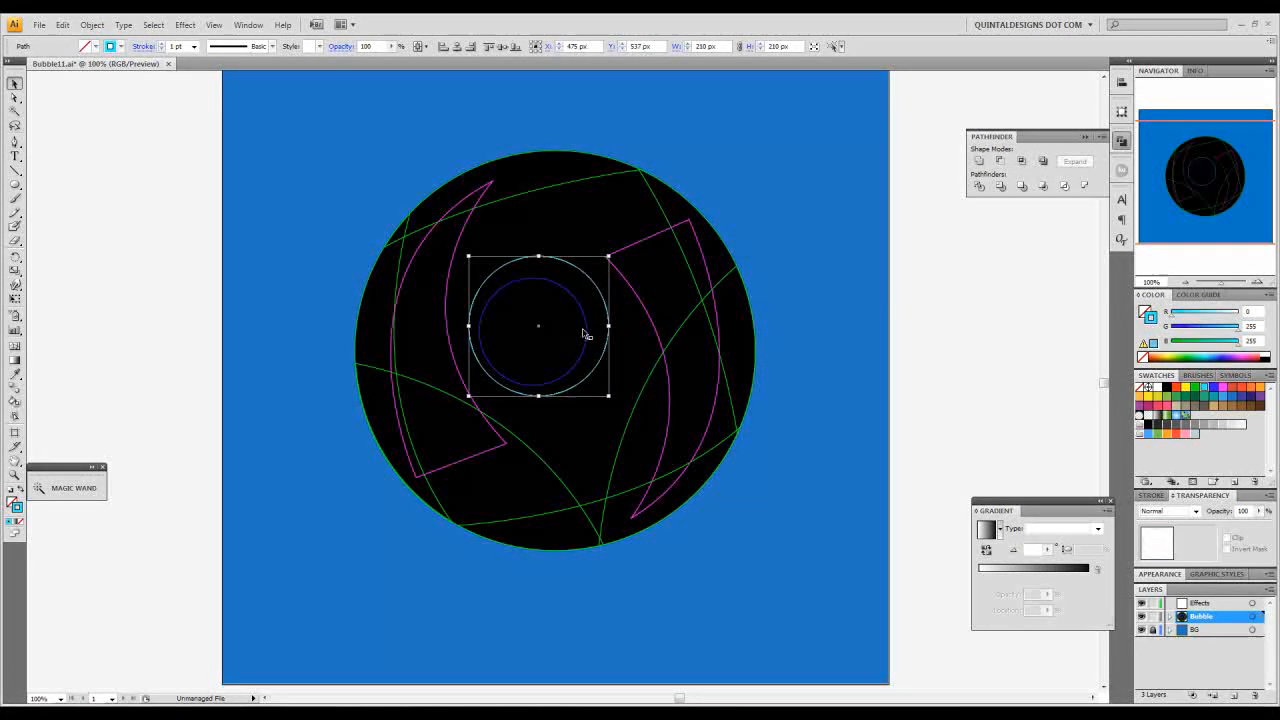
pyautogui.click(590, 333)
pyautogui.click(798, 333)
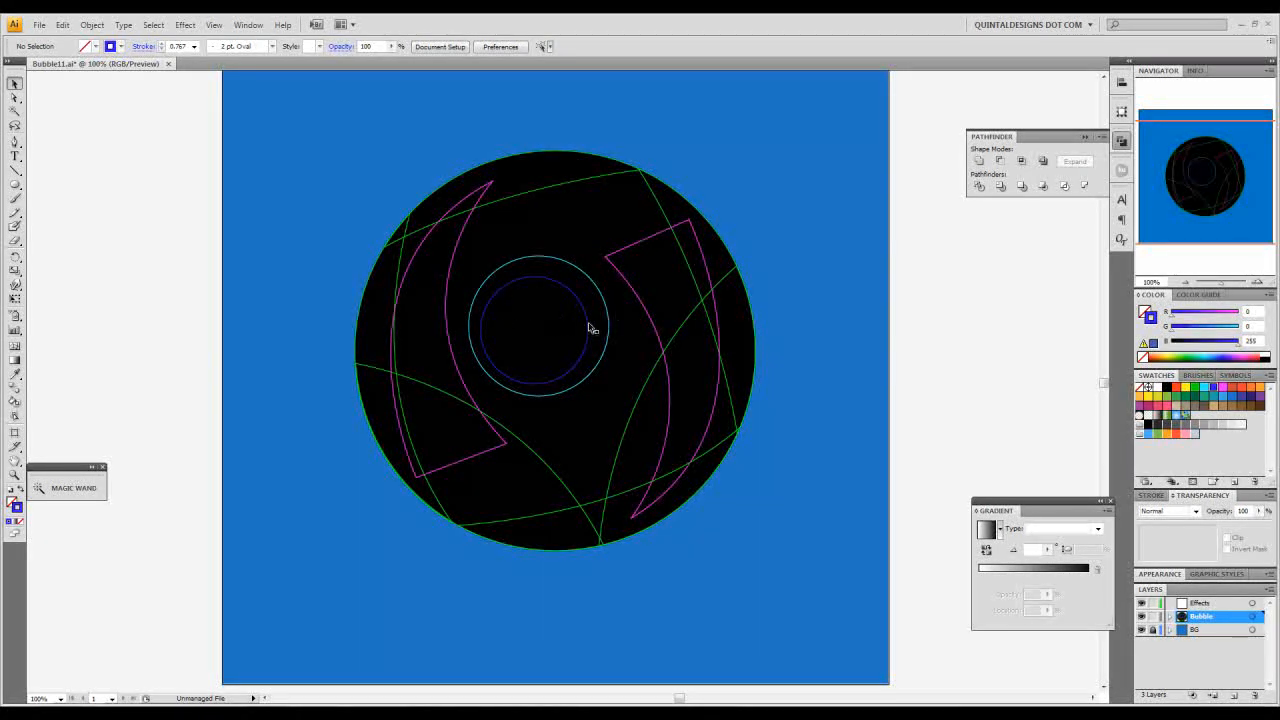
pyautogui.click(588, 325)
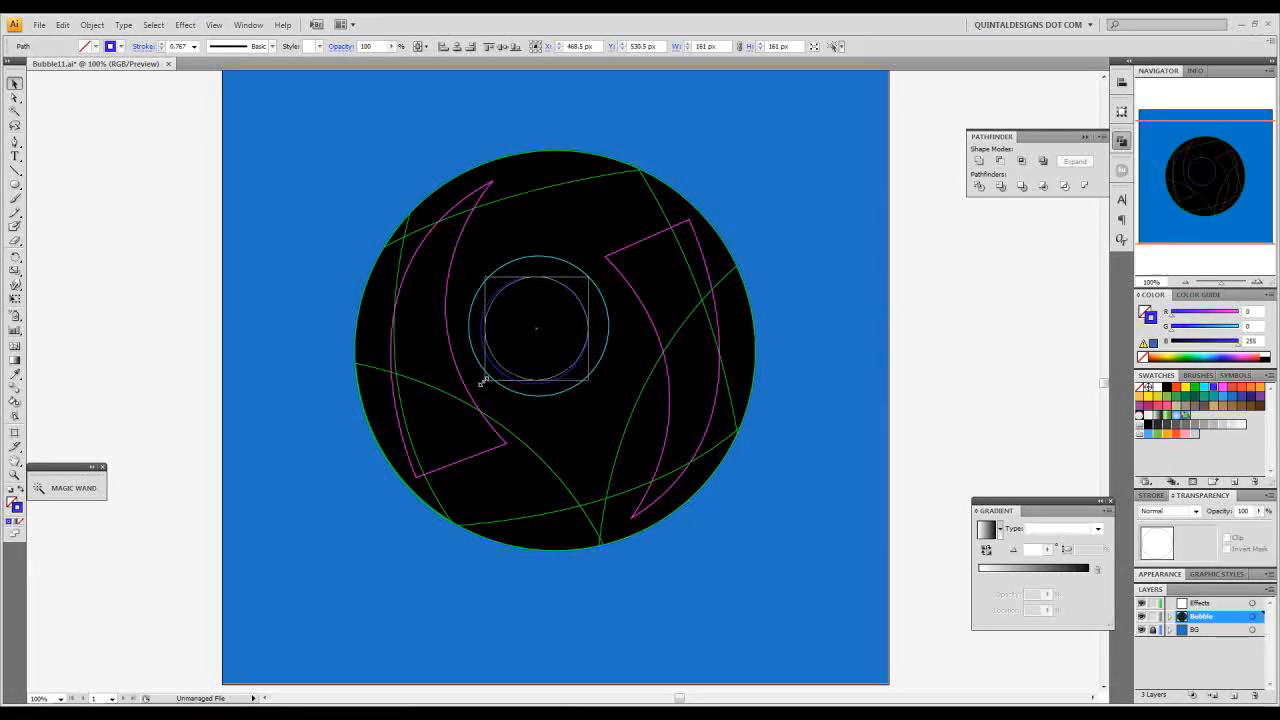
pyautogui.click(806, 289)
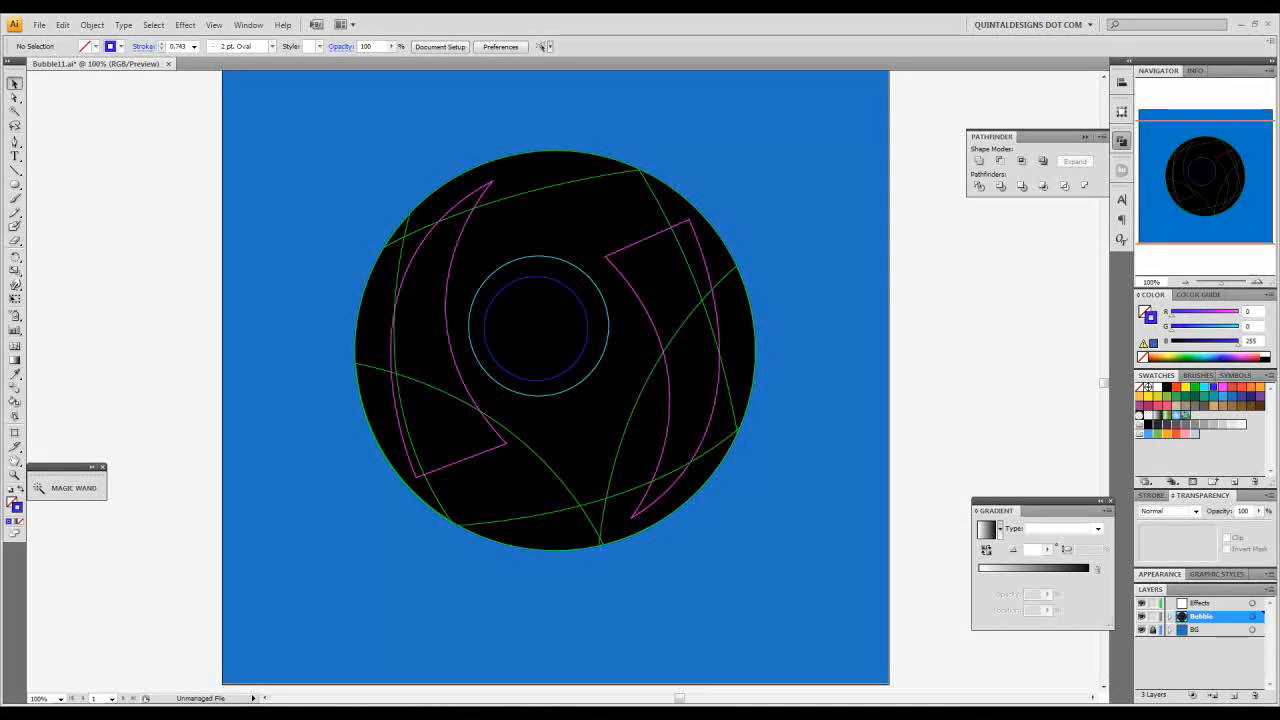
# Step: Bring the black circle to the front of all shapes in its layer
pyautogui.moveTo(640, 262); pyautogui.dragTo(636, 294)
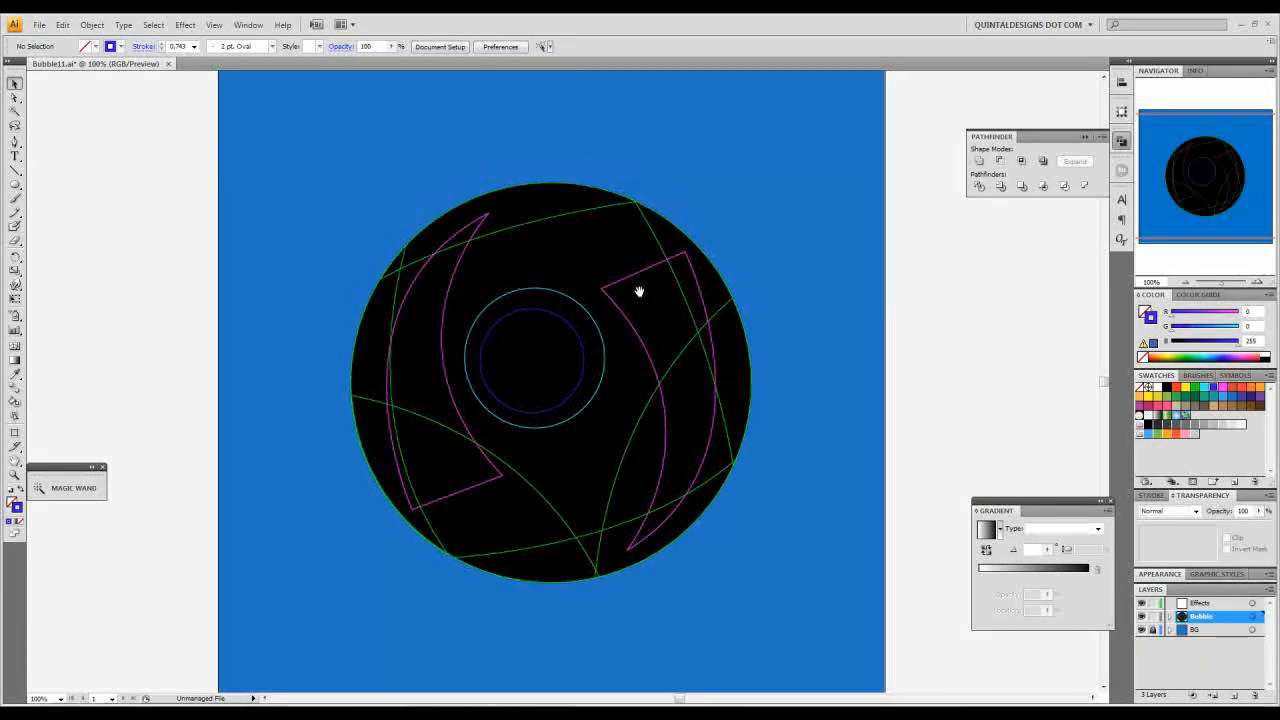
pyautogui.click(589, 261)
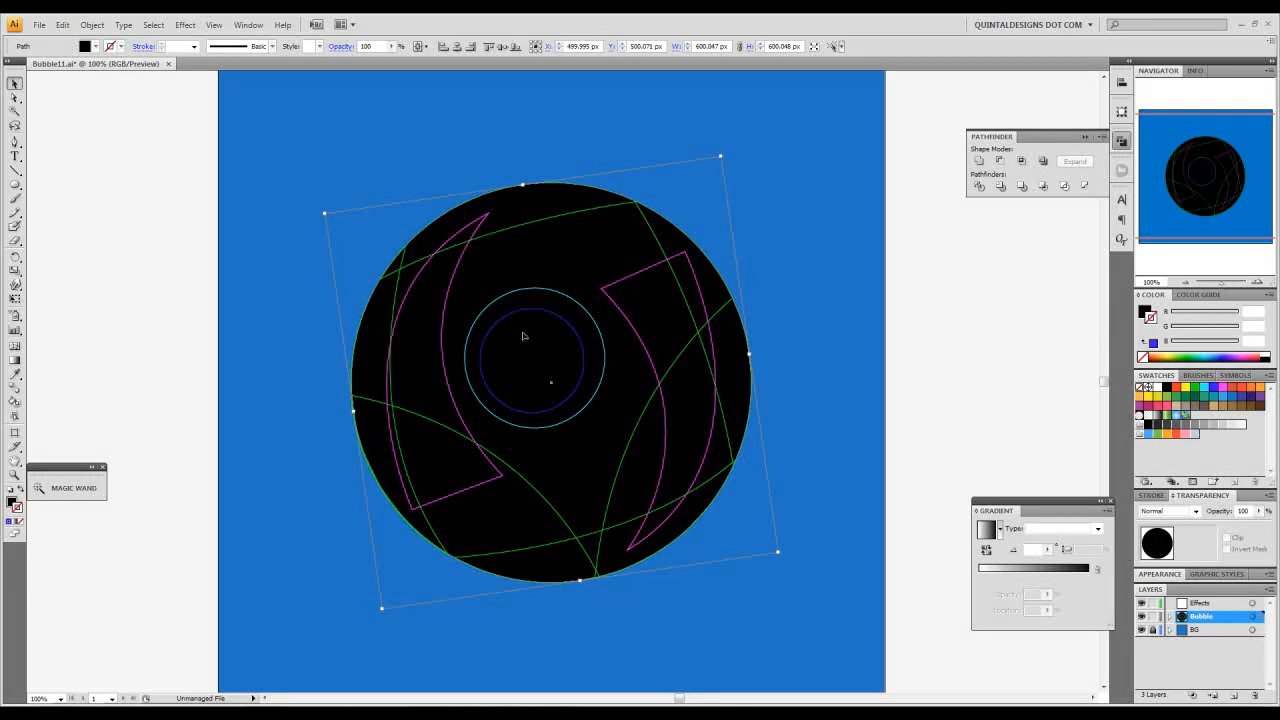
pyautogui.rightClick(600, 260)
pyautogui.moveTo(633, 432)
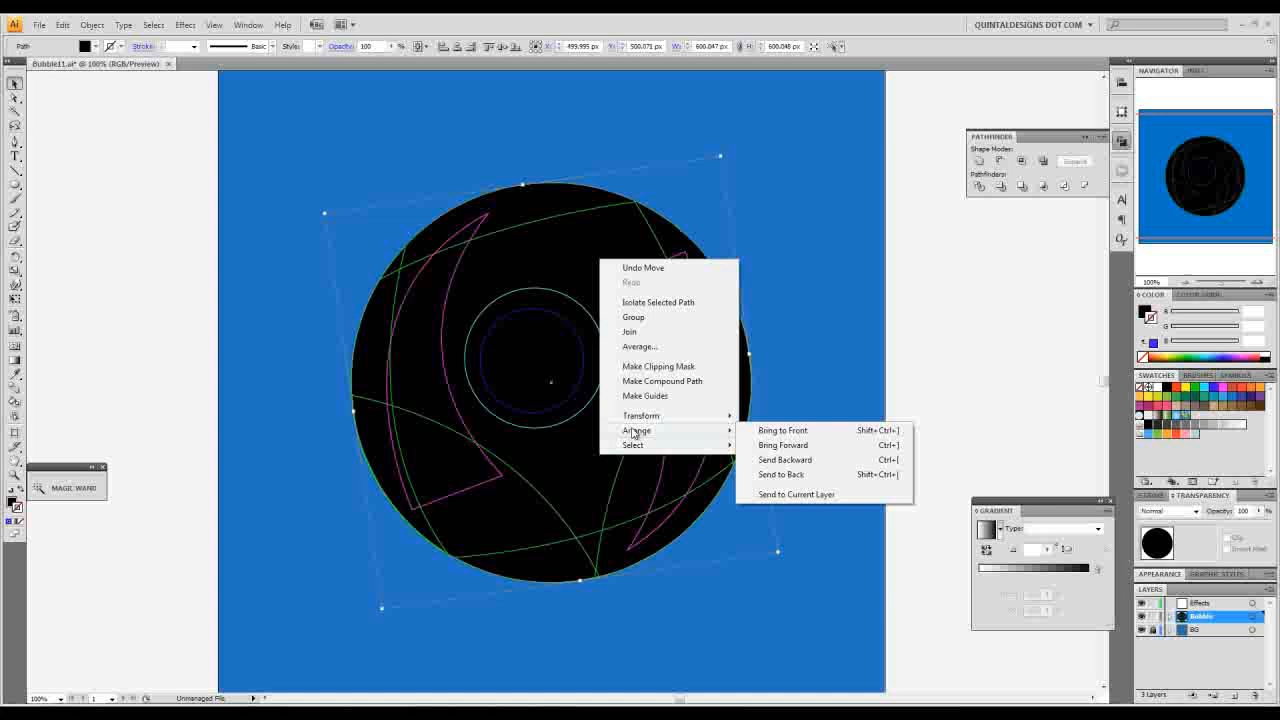
pyautogui.click(838, 432)
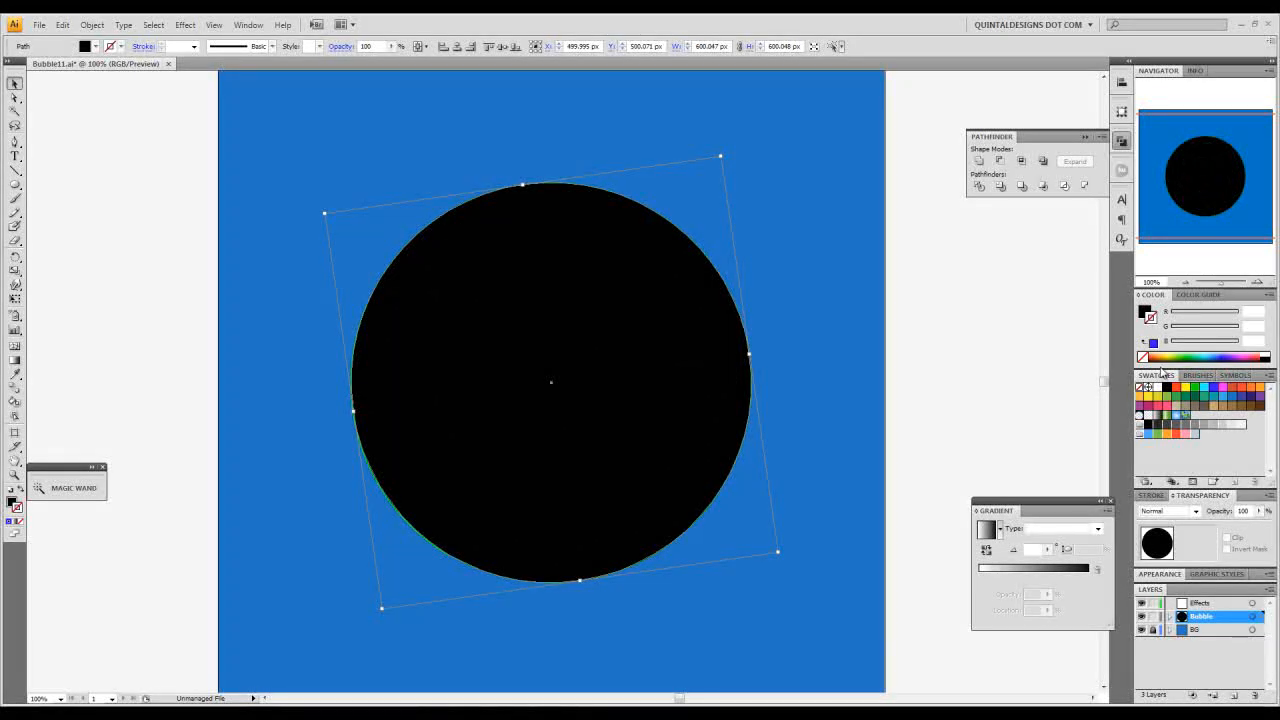
# Step: Fill the front circle with light orange (RGB 251, 176, 59) and set its opacity to 70%
pyautogui.click(1146, 314)
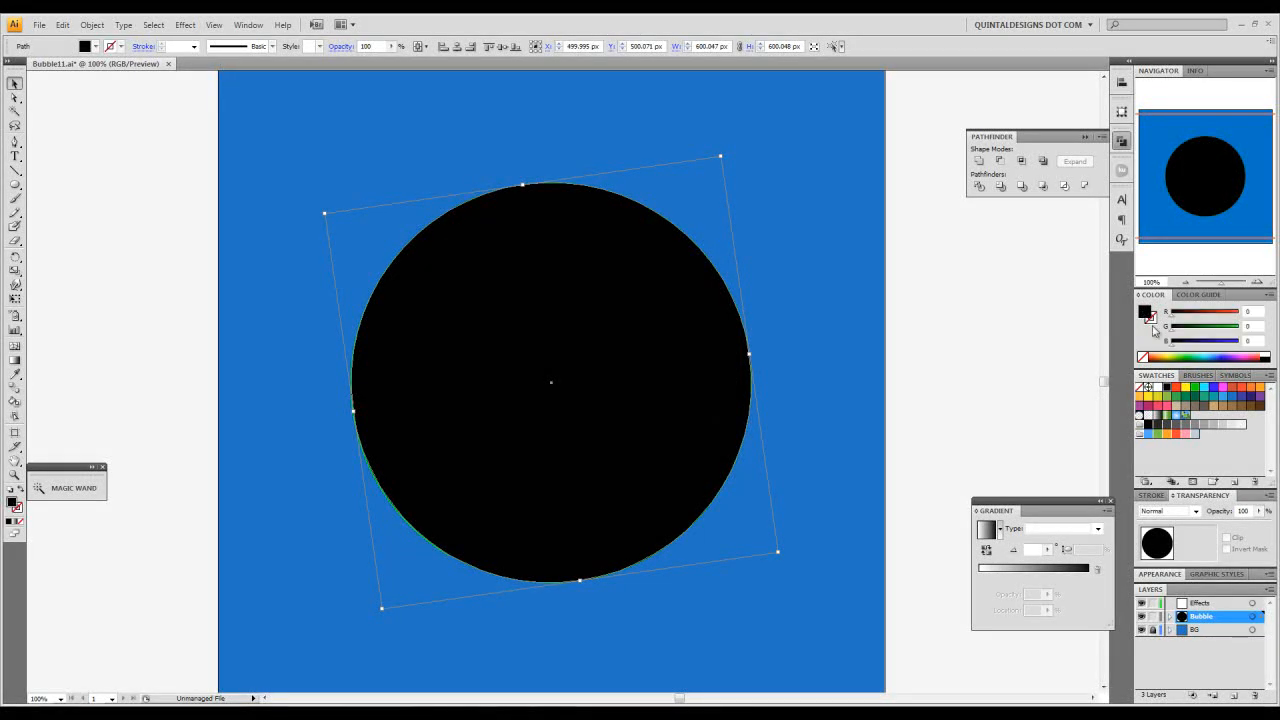
pyautogui.click(1141, 397)
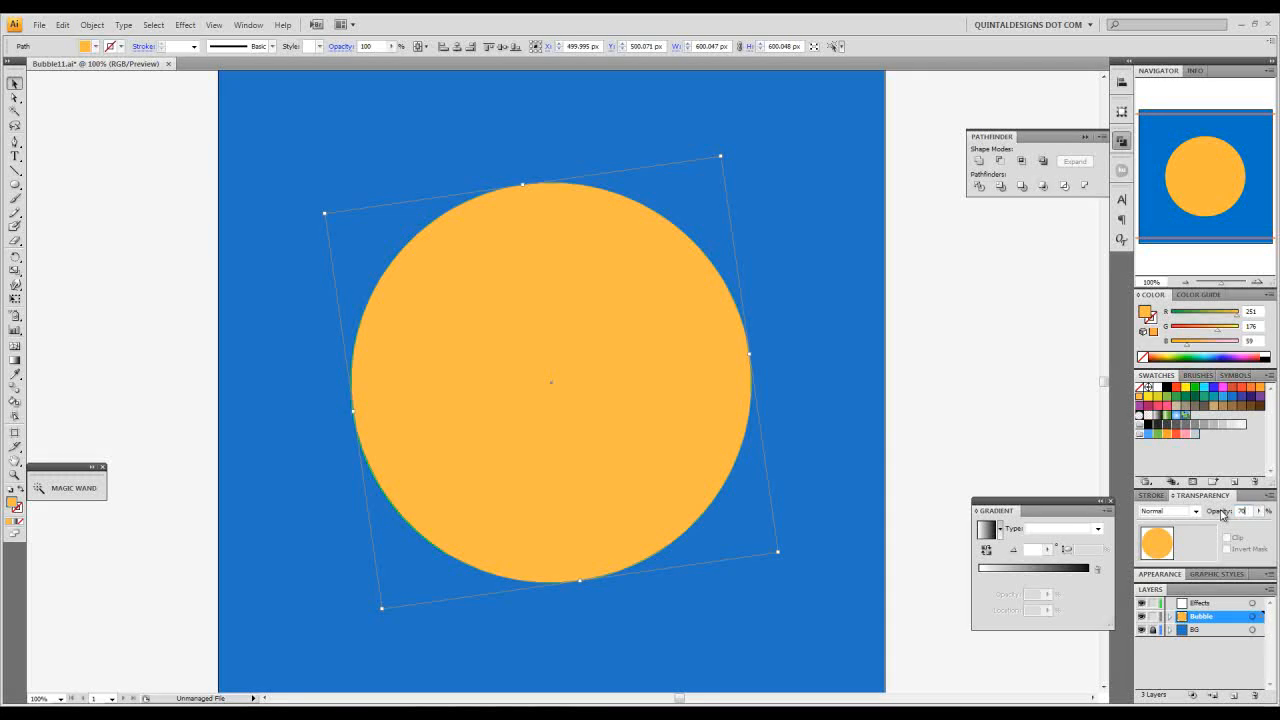
pyautogui.press('Return')
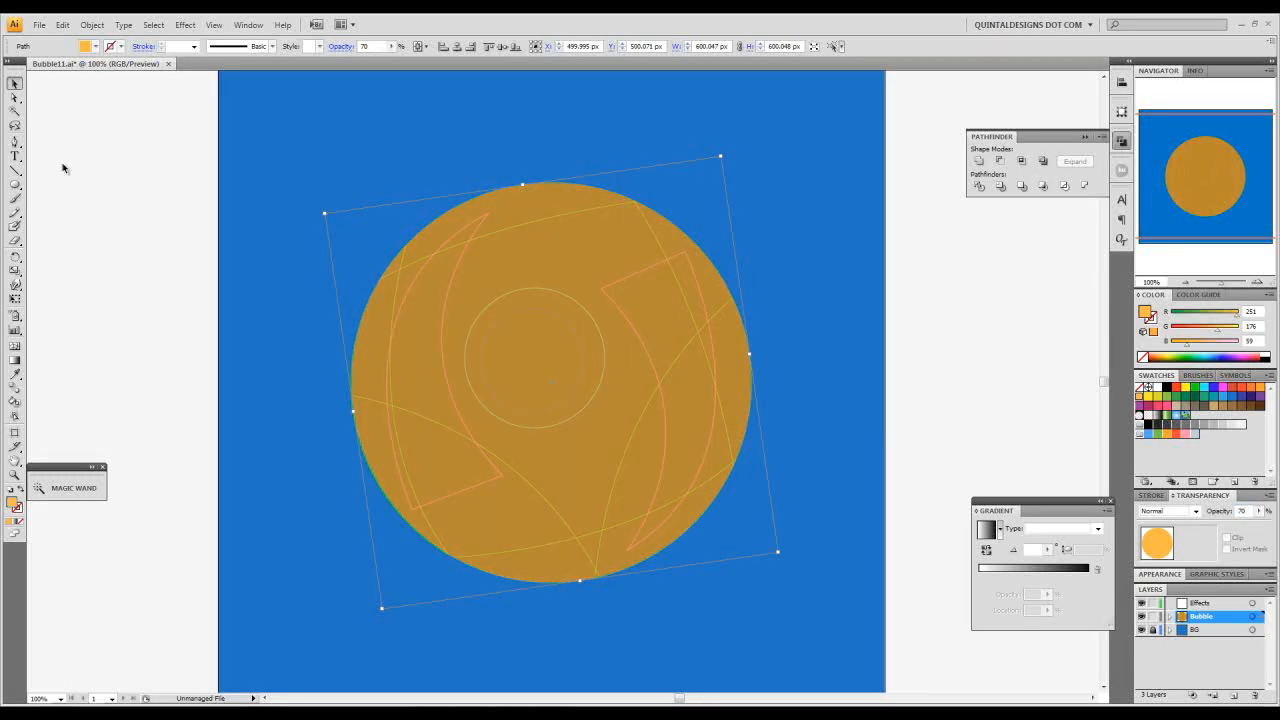
# Step: Draw an open zigzag path with the Pen tool across the circle's upper half, with no fill and an orange stroke
pyautogui.click(16, 144)
pyautogui.hotkey('ctrl', 'shift', 'a')
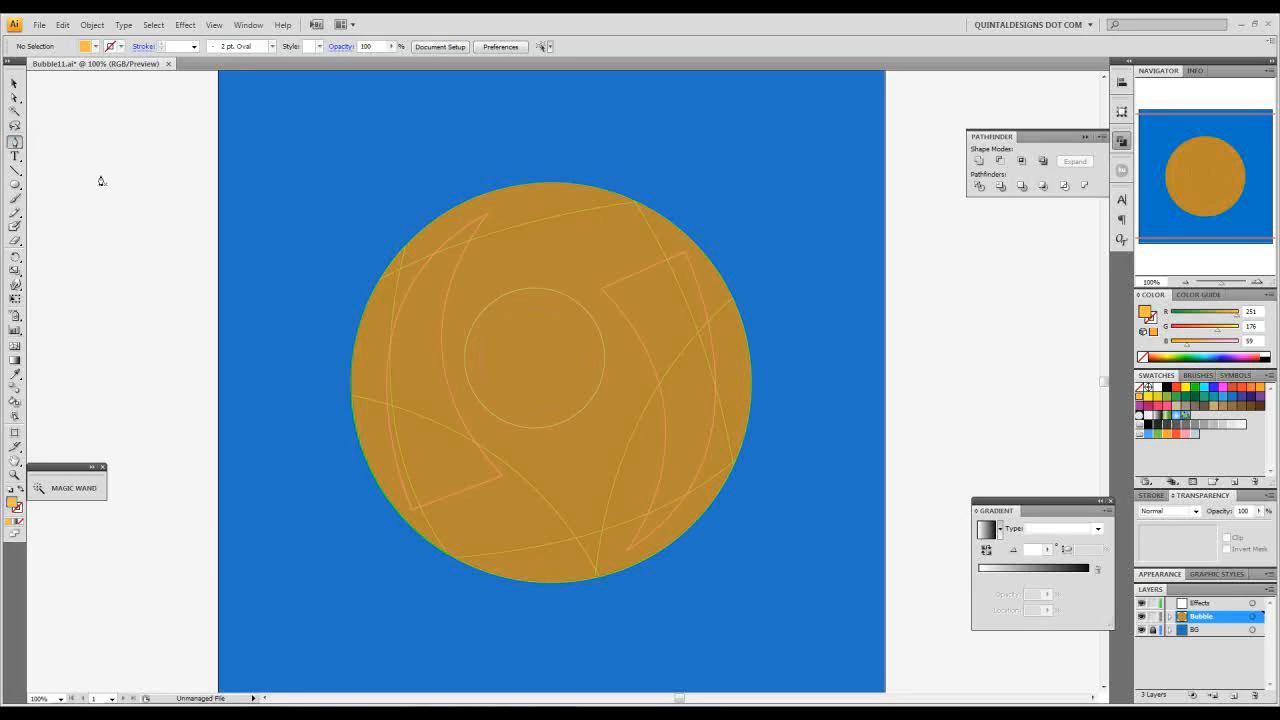
pyautogui.click(342, 372)
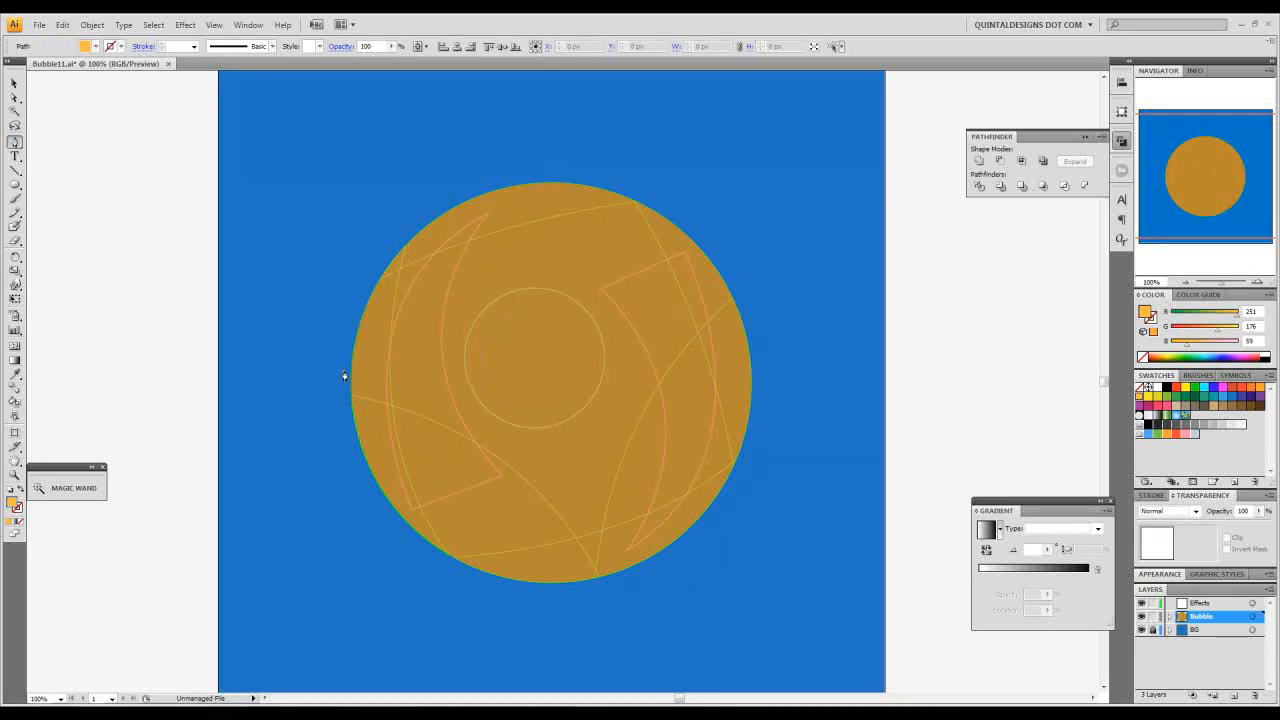
pyautogui.click(421, 342)
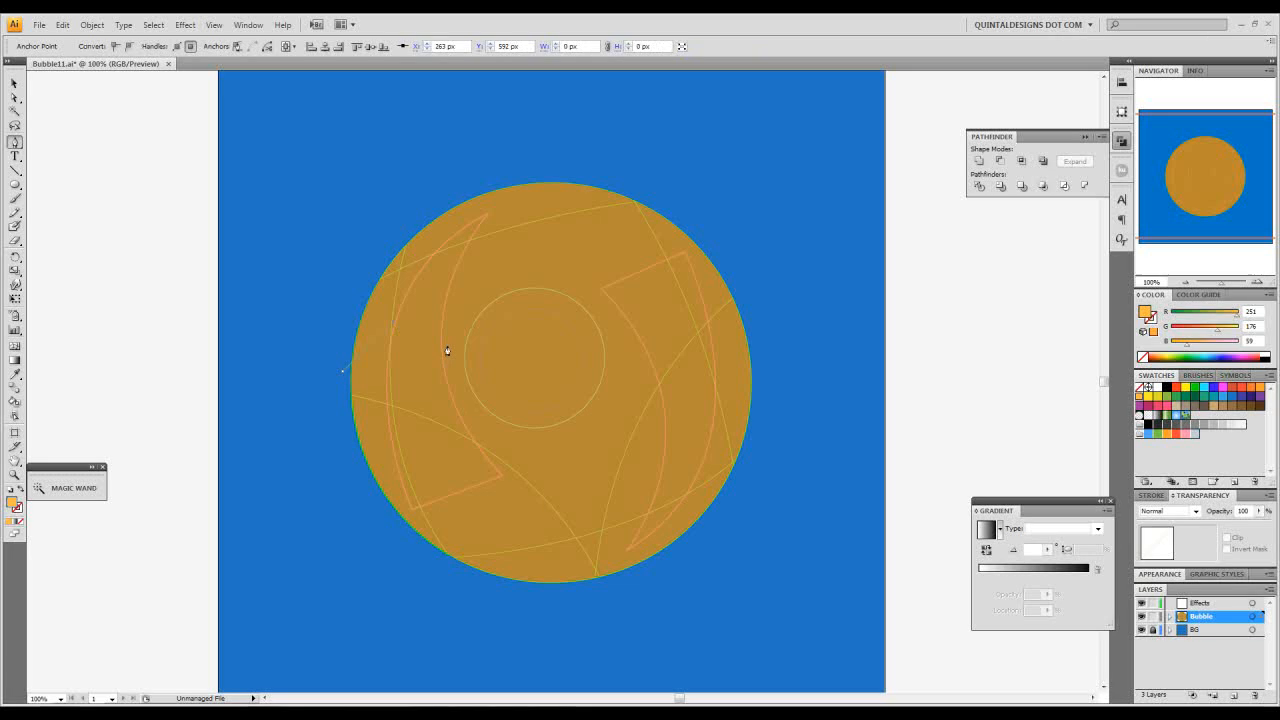
pyautogui.click(457, 348)
pyautogui.click(515, 278)
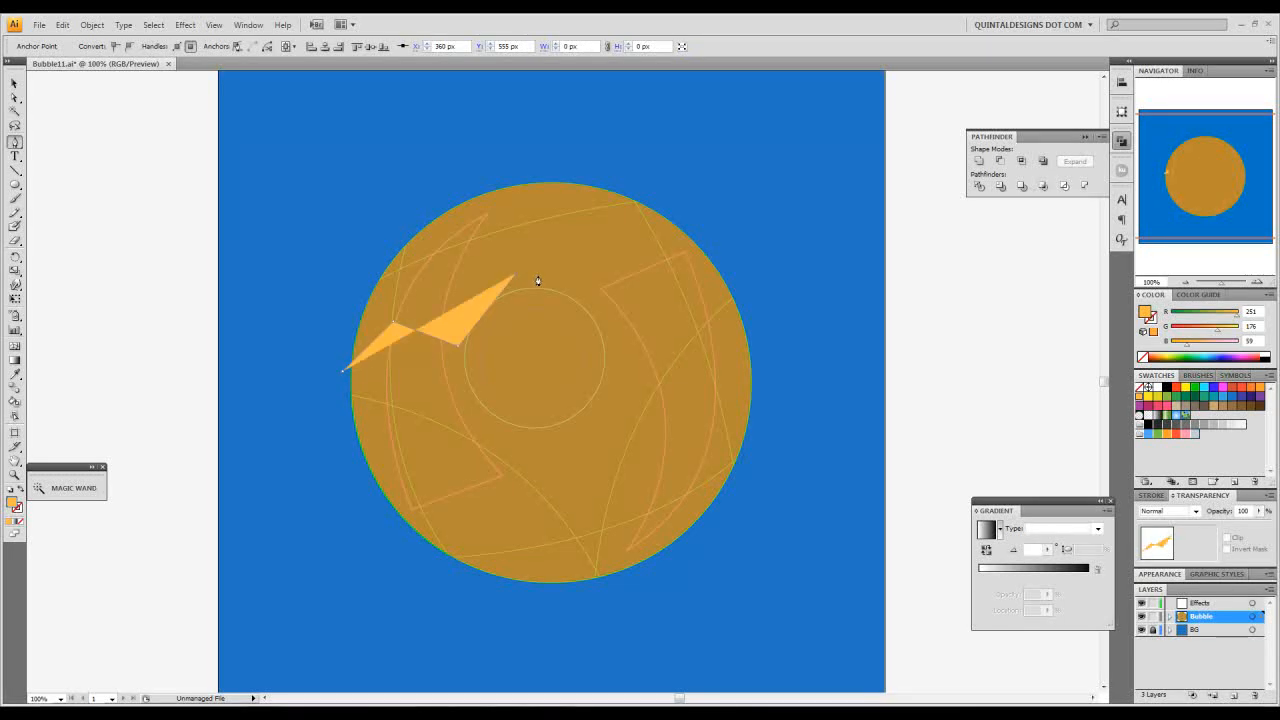
pyautogui.click(600, 302)
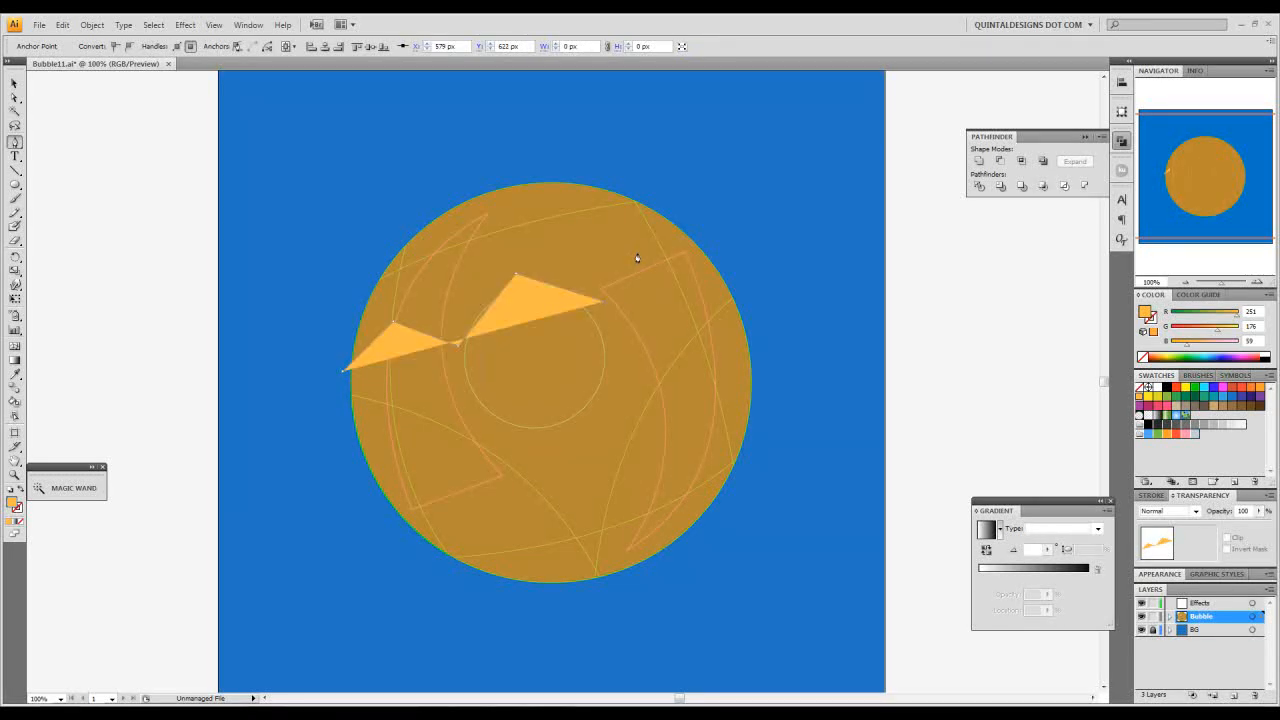
pyautogui.click(640, 254)
pyautogui.click(724, 268)
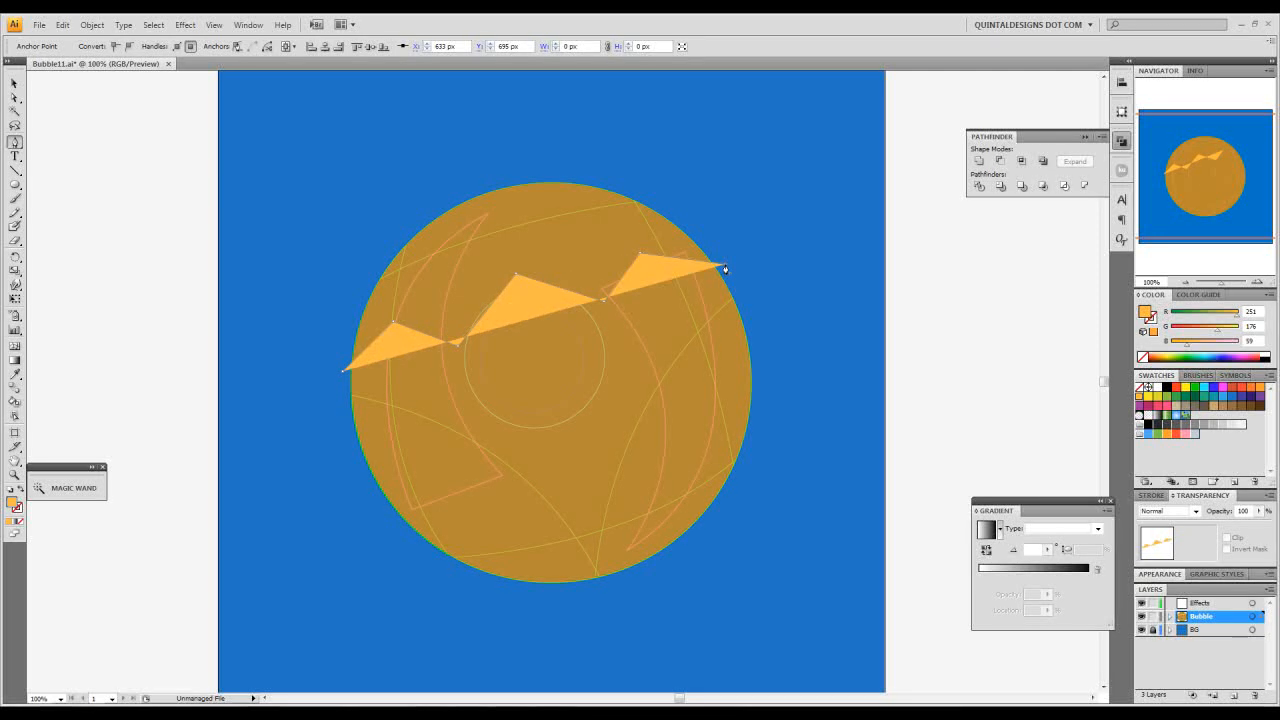
pyautogui.click(21, 490)
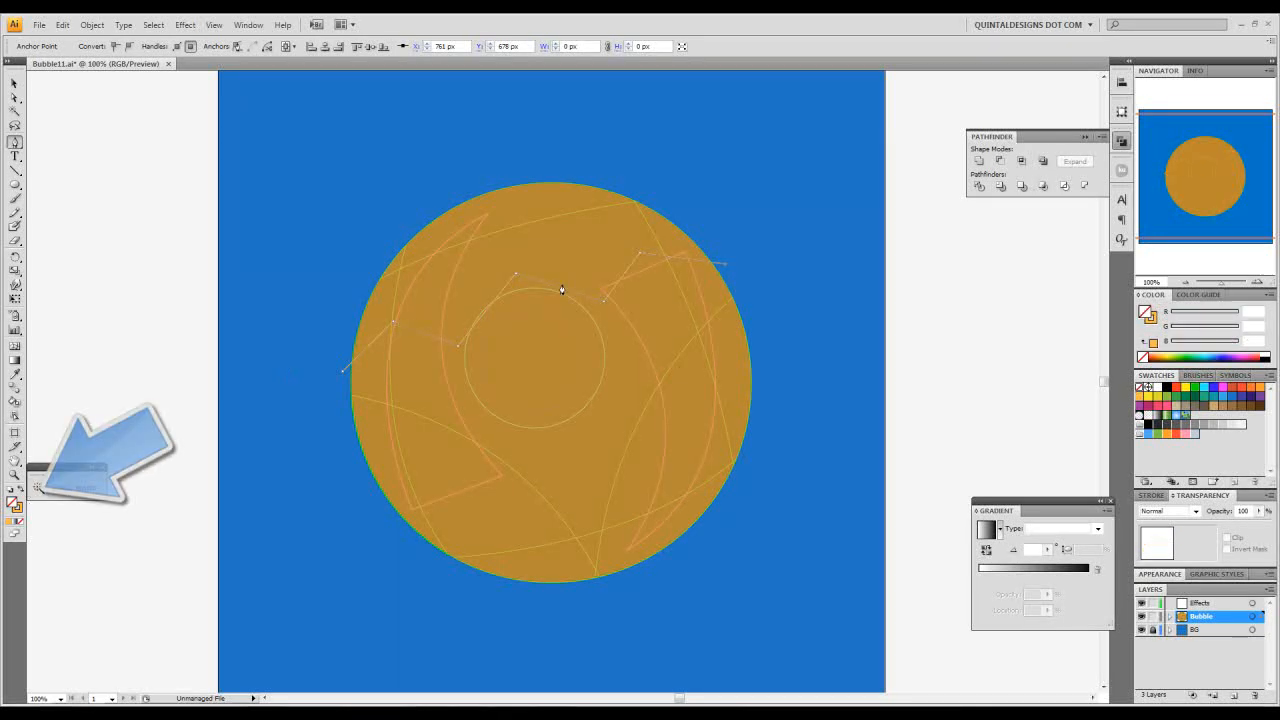
pyautogui.press('v')
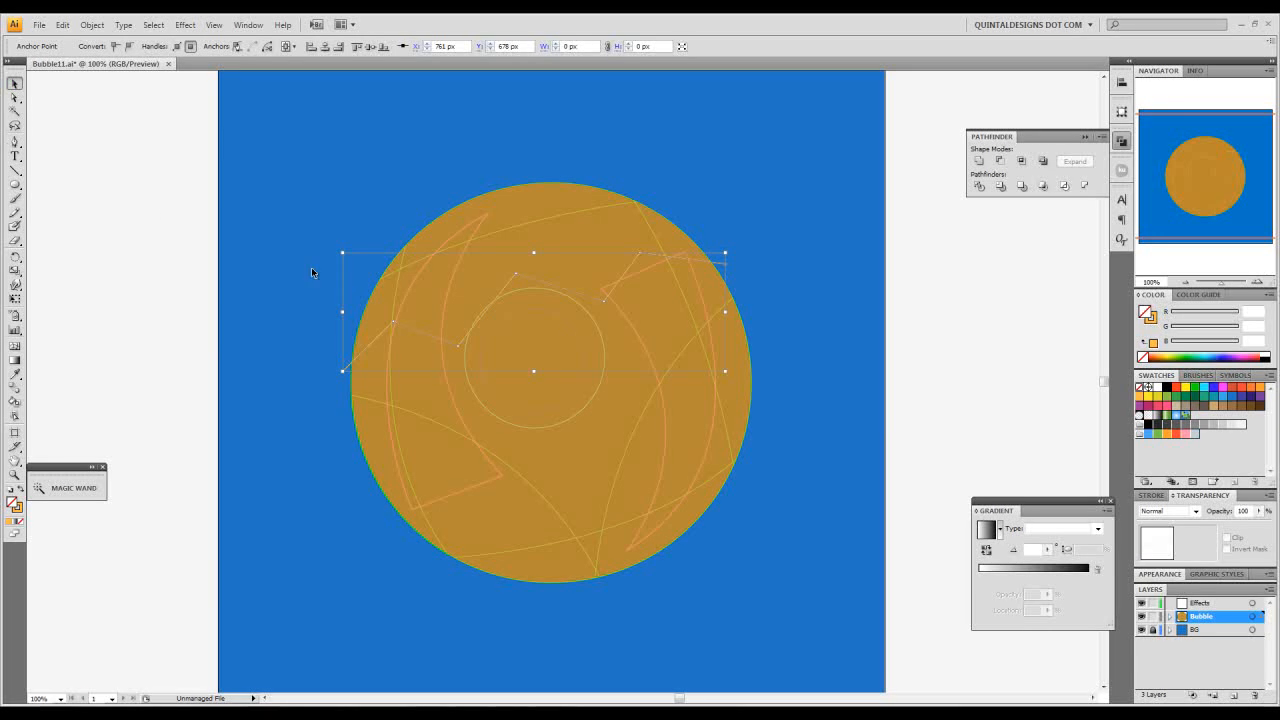
# Step: Fine-tune the upper zigzag by moving its middle valley and two rightmost peaks slightly
pyautogui.click(15, 97)
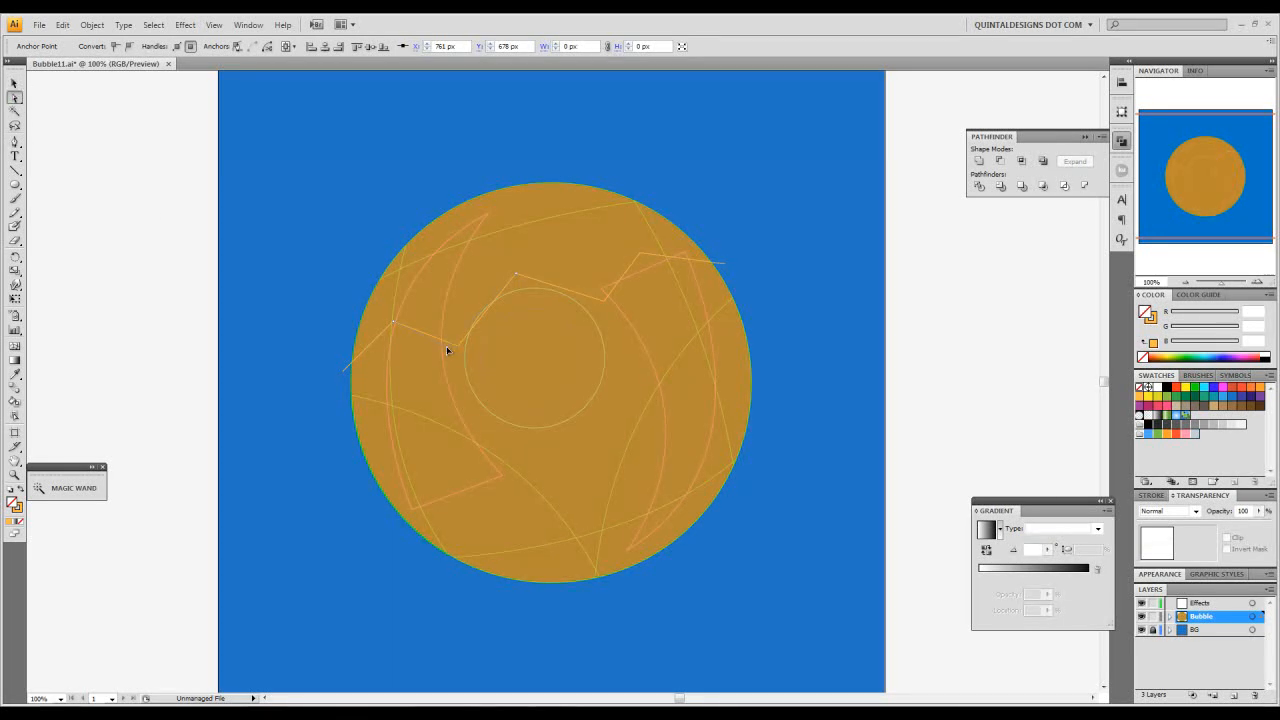
pyautogui.click(516, 275)
pyautogui.moveTo(512, 274); pyautogui.dragTo(508, 267)
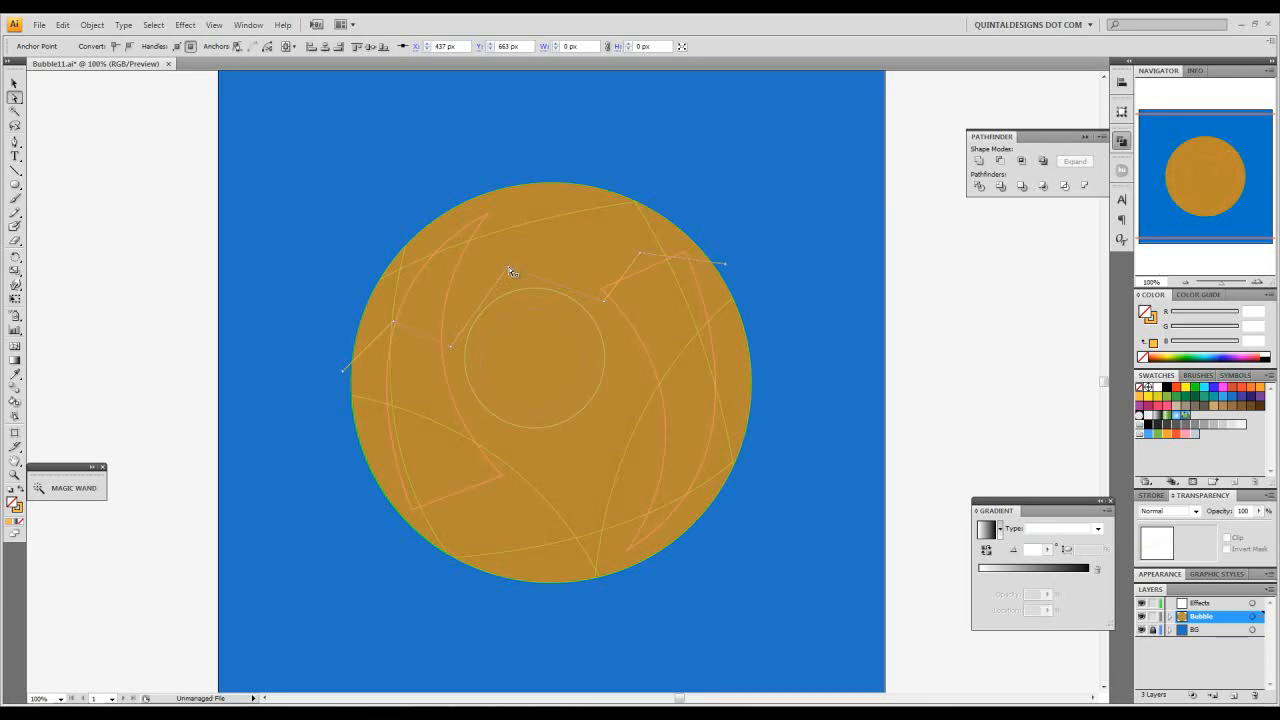
pyautogui.click(646, 243)
# Step: Draw a second open zigzag path across the circle's lower right, extending past the circle's edge at both ends
pyautogui.click(15, 143)
pyautogui.click(412, 542)
pyautogui.click(497, 542)
pyautogui.click(652, 455)
pyautogui.click(710, 471)
pyautogui.click(757, 398)
# Step: Divide the orange circle along both zigzag paths with Pathfinder
pyautogui.click(15, 83)
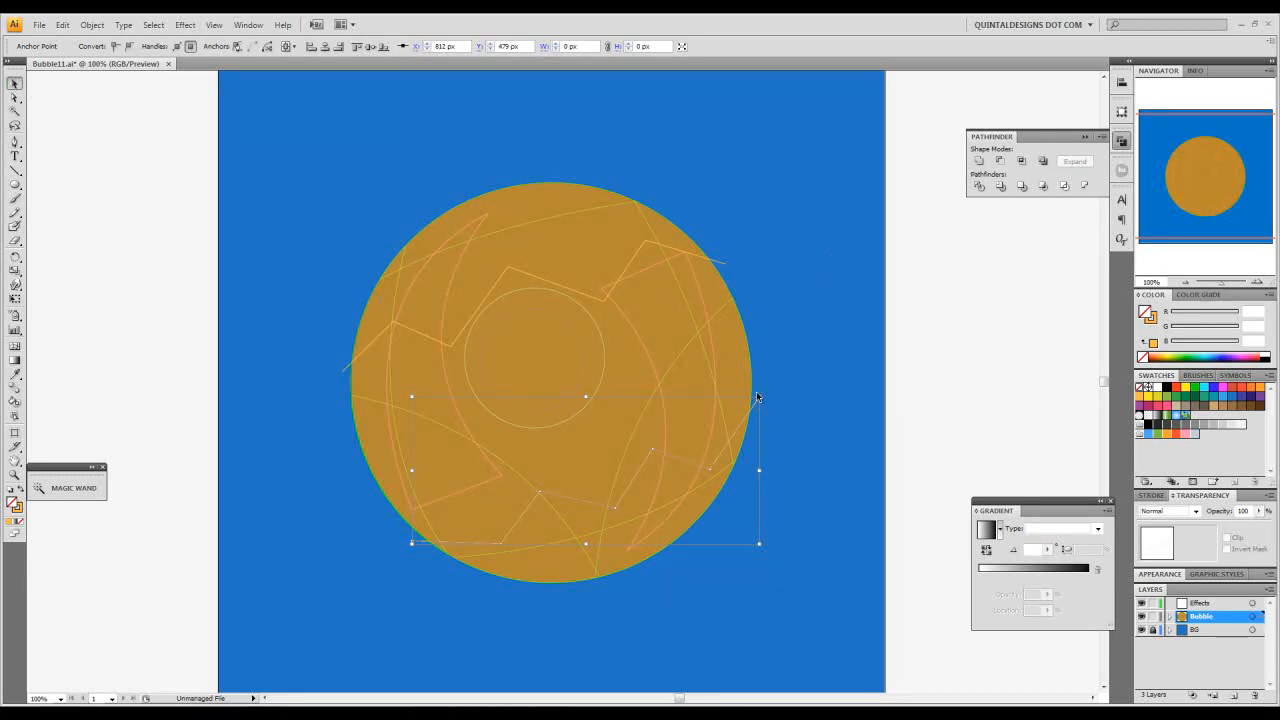
pyautogui.keyDown('shift'); pyautogui.click(722, 265); pyautogui.keyUp('shift')
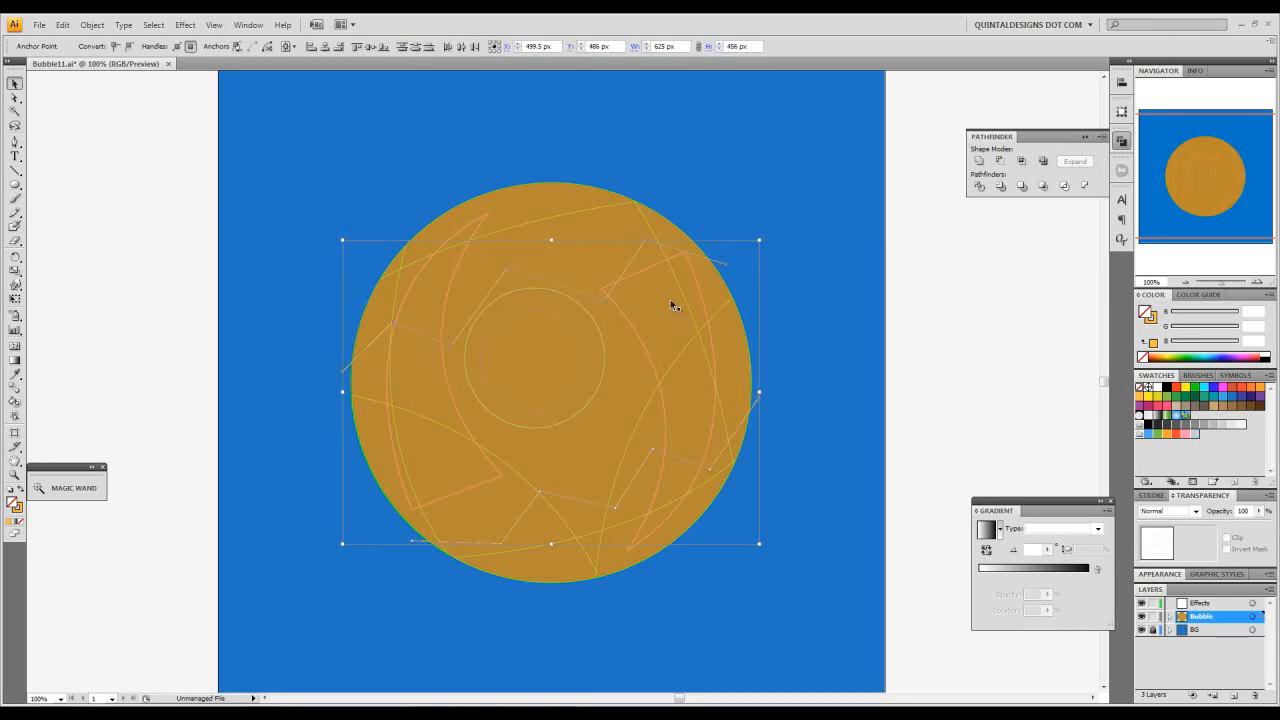
pyautogui.keyDown('shift'); pyautogui.click(673, 306); pyautogui.keyUp('shift')
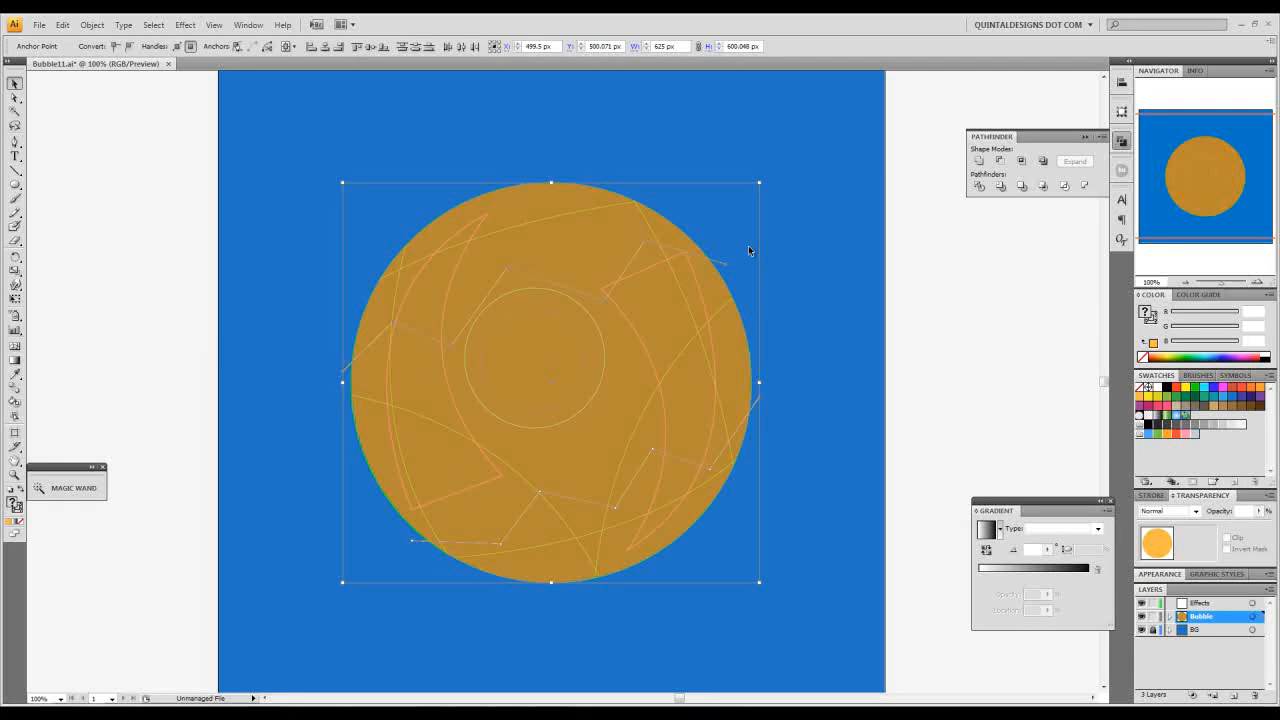
pyautogui.click(979, 186)
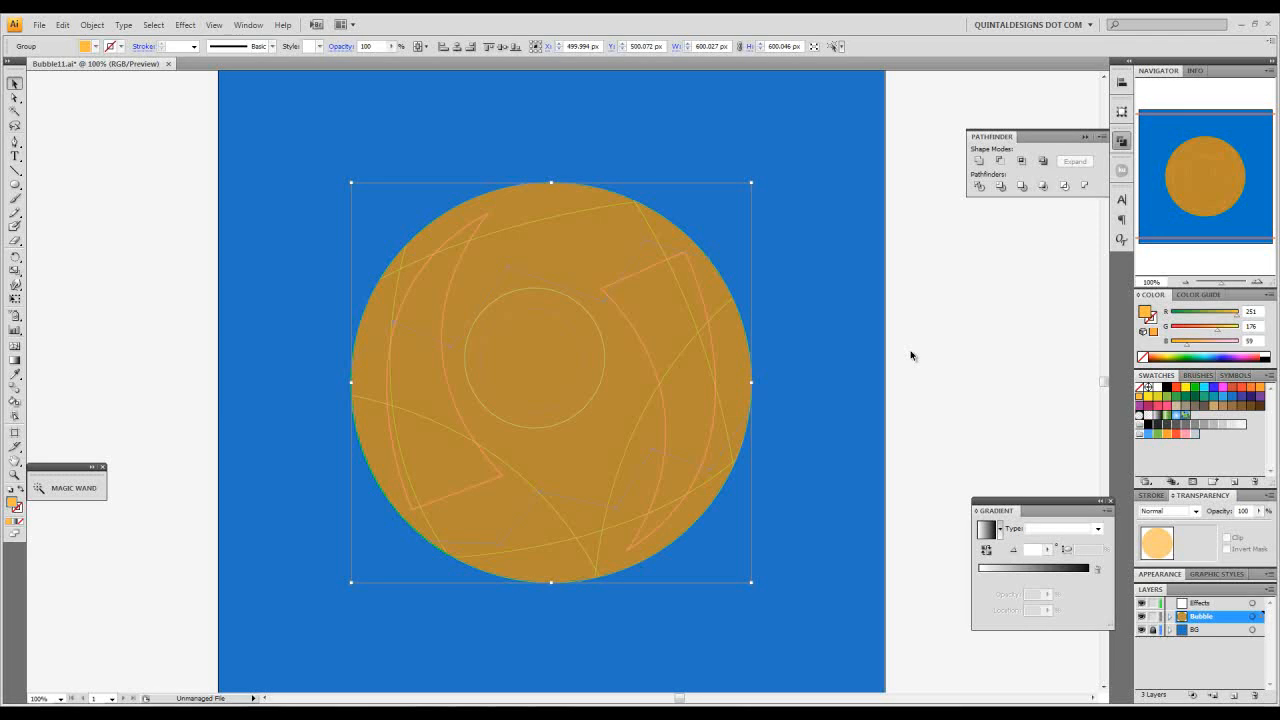
# Step: Delete the middle piece of the divided orange circle, keeping the upper and lower pieces
pyautogui.click(15, 97)
pyautogui.click(343, 343)
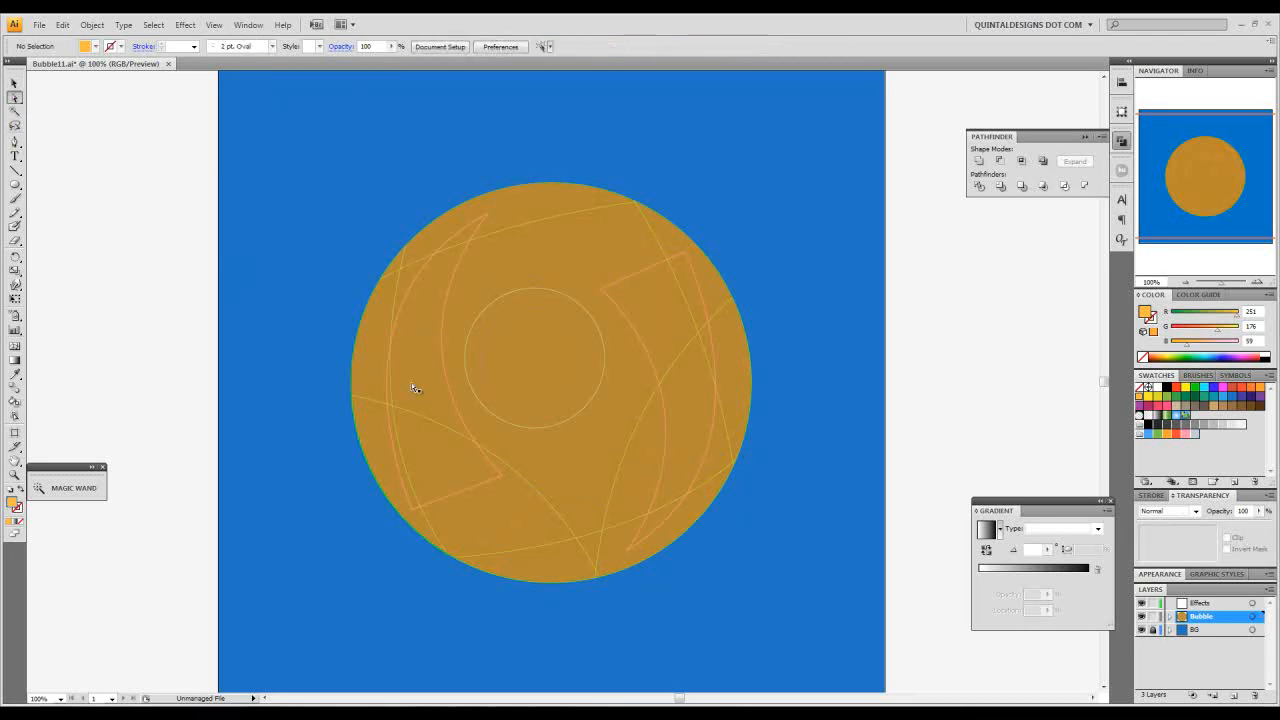
pyautogui.click(435, 402)
pyautogui.press('Delete')
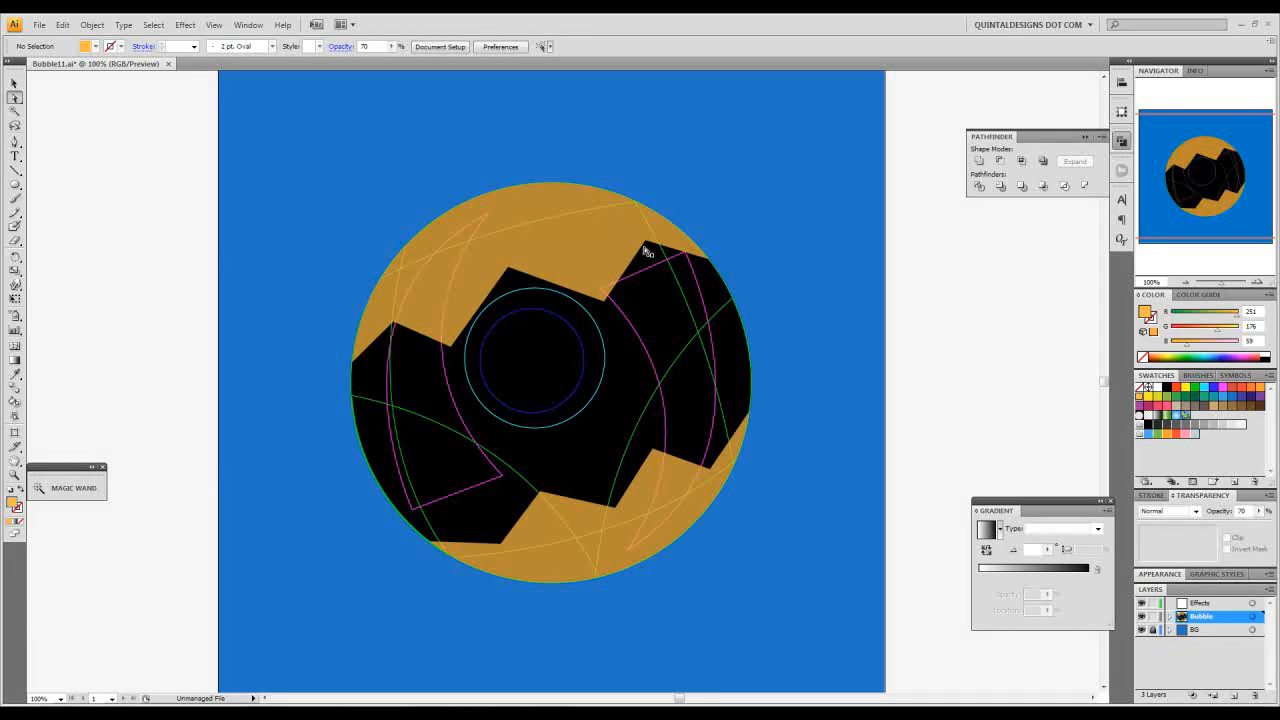
# Step: Convert the three zigzag peak points of the upper orange piece to smooth points
pyautogui.click(508, 270)
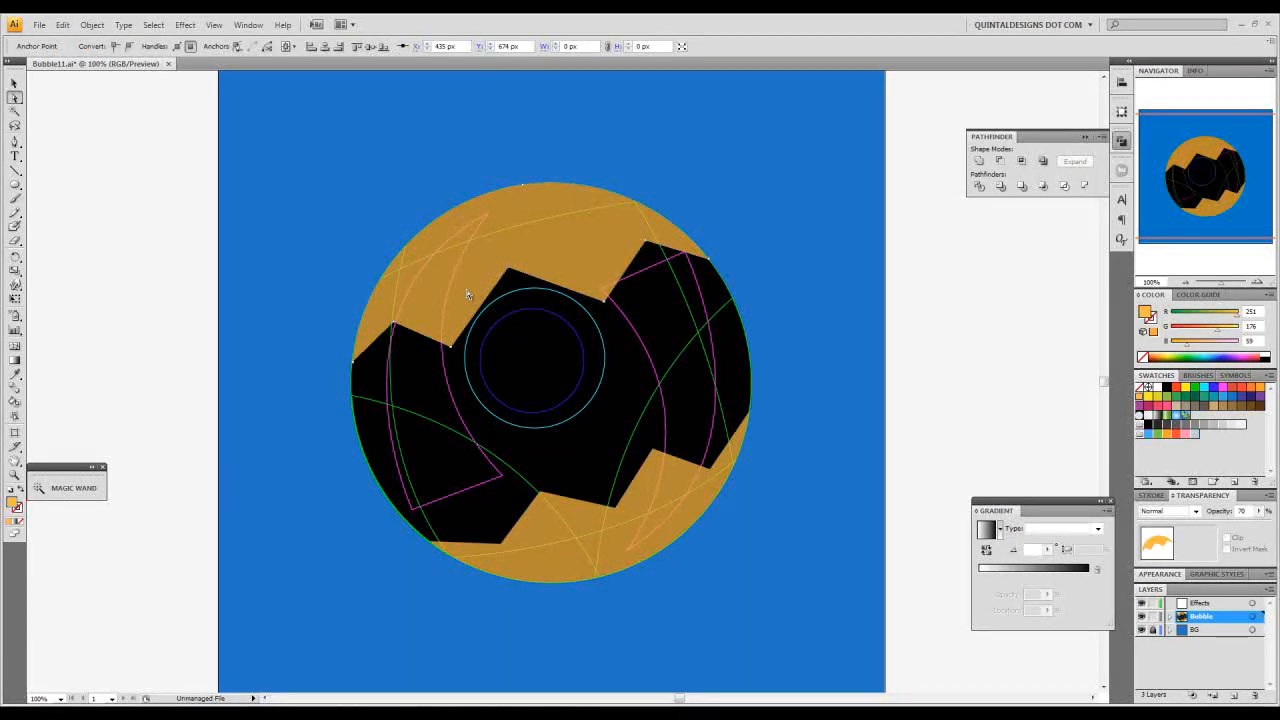
pyautogui.click(394, 327)
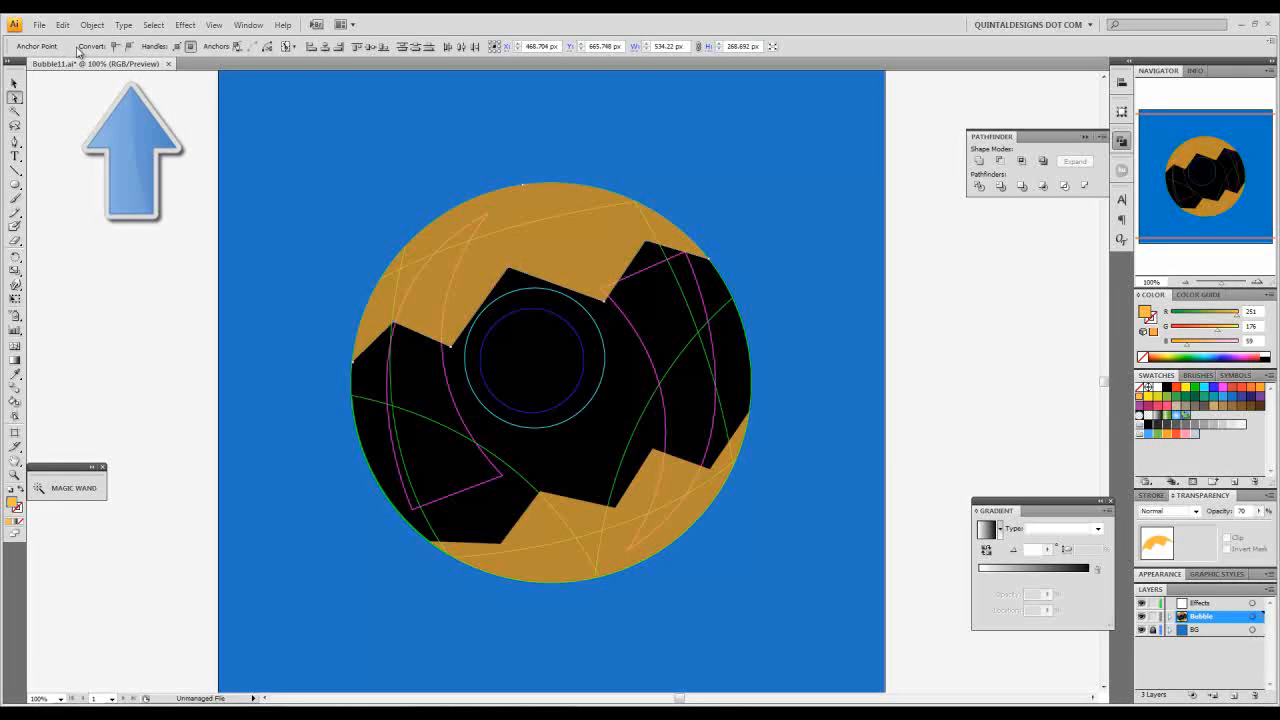
pyautogui.click(128, 47)
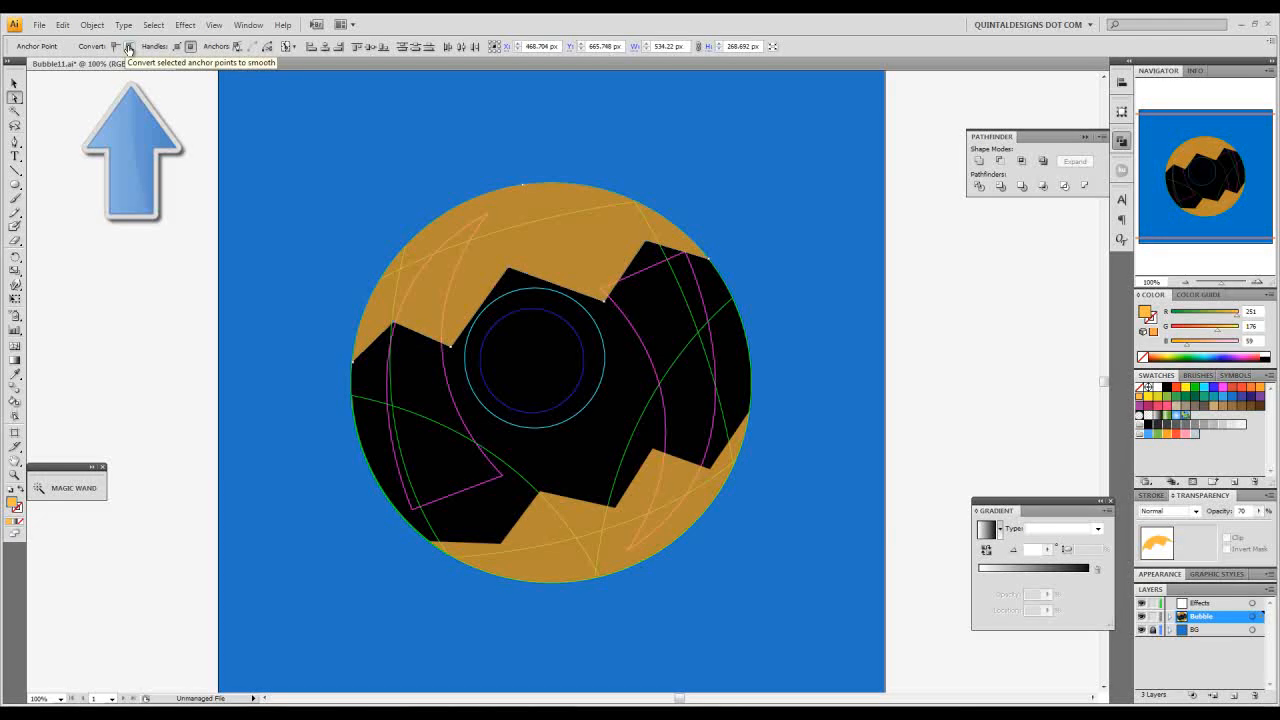
pyautogui.click(128, 47)
# Step: Convert the three zigzag valley points of the lower orange piece to smooth points
pyautogui.click(710, 468)
pyautogui.click(515, 548)
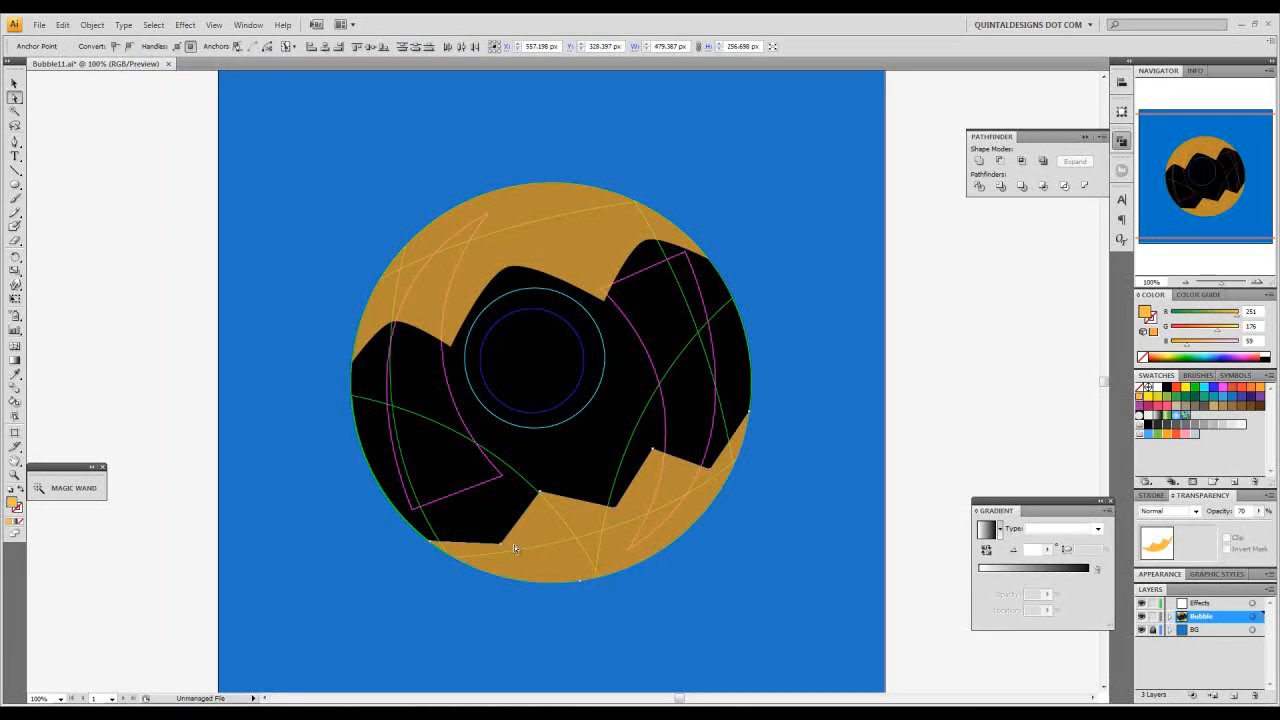
pyautogui.click(129, 47)
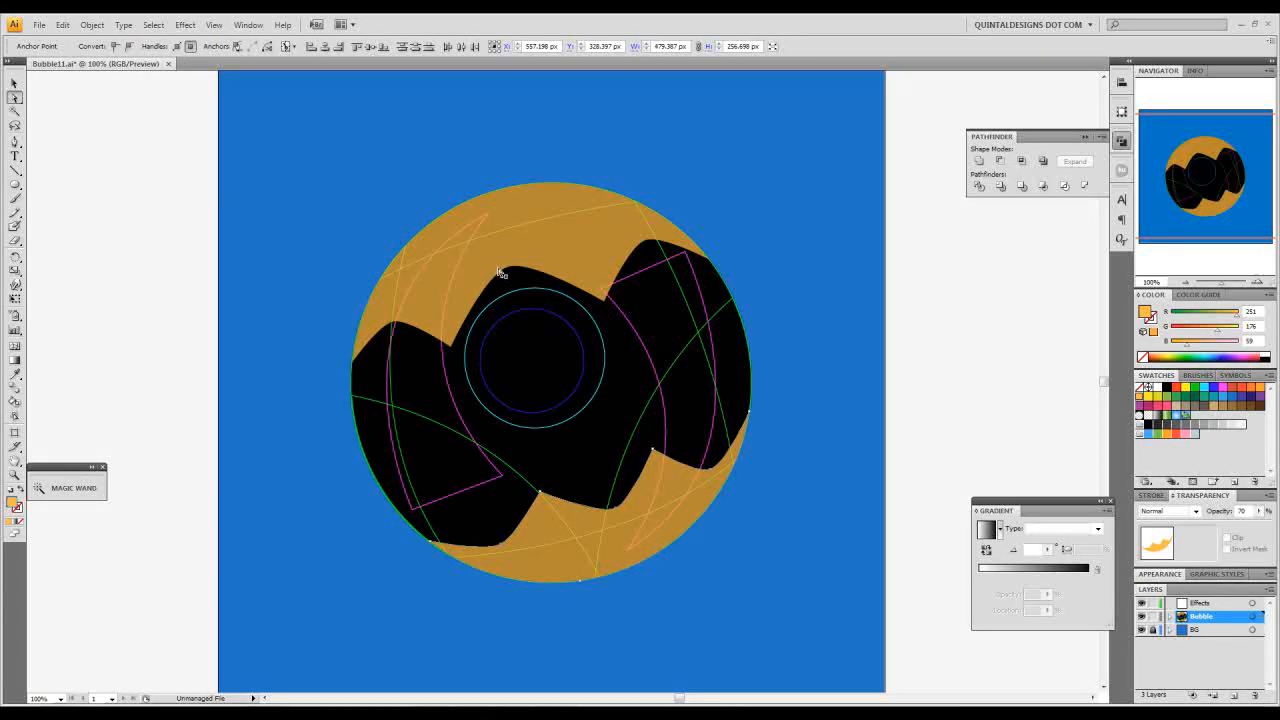
# Step: Reshape the three smoothed peaks of the upper orange piece into rounder arches by adjusting their anchor points and handles
pyautogui.moveTo(511, 271); pyautogui.dragTo(562, 273)
pyautogui.moveTo(488, 289)
pyautogui.mouseDown()
pyautogui.moveTo(465, 287)
pyautogui.moveTo(510, 284)
pyautogui.mouseUp()
pyautogui.moveTo(647, 244); pyautogui.dragTo(611, 260)
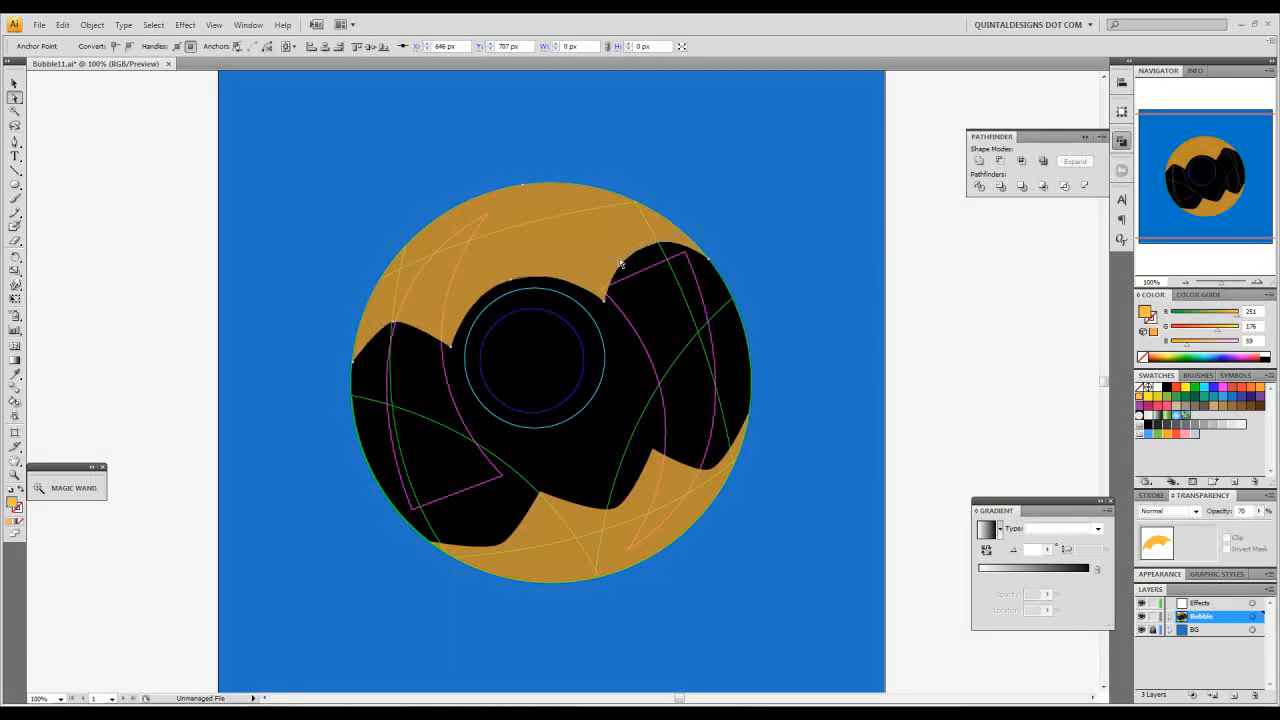
pyautogui.click(1258, 283)
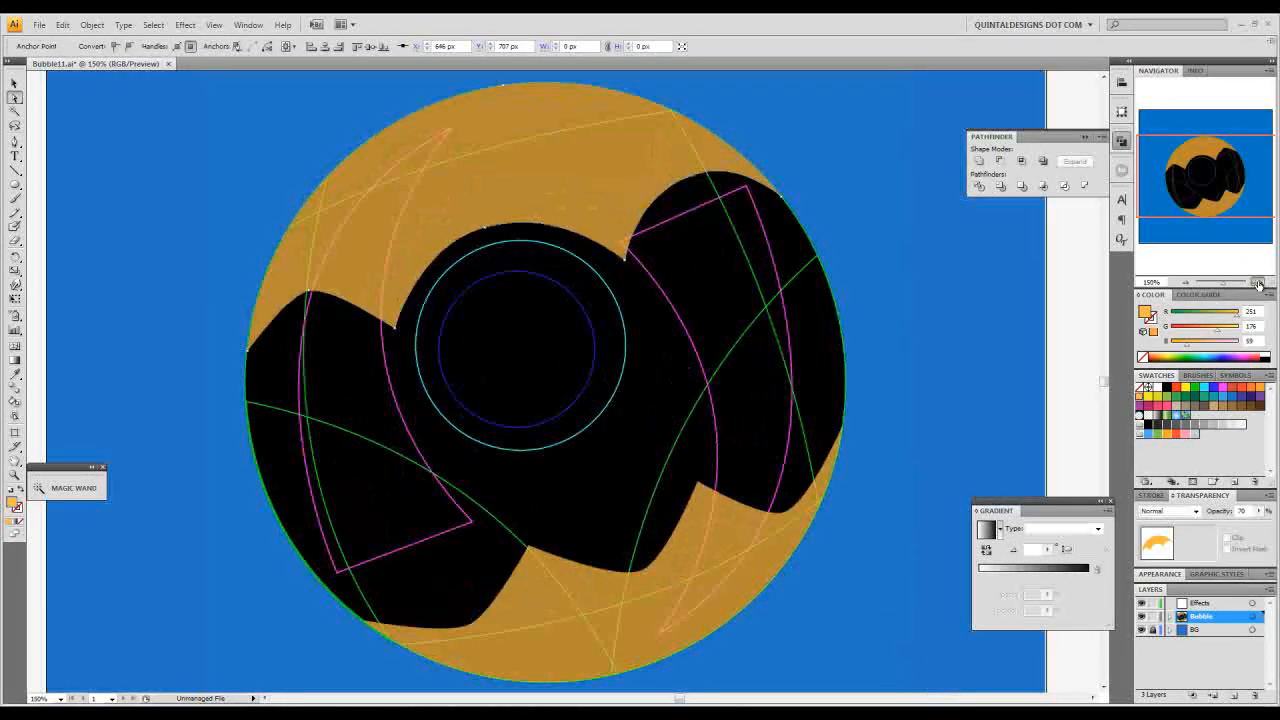
pyautogui.click(1258, 283)
pyautogui.moveTo(520, 289); pyautogui.dragTo(675, 344)
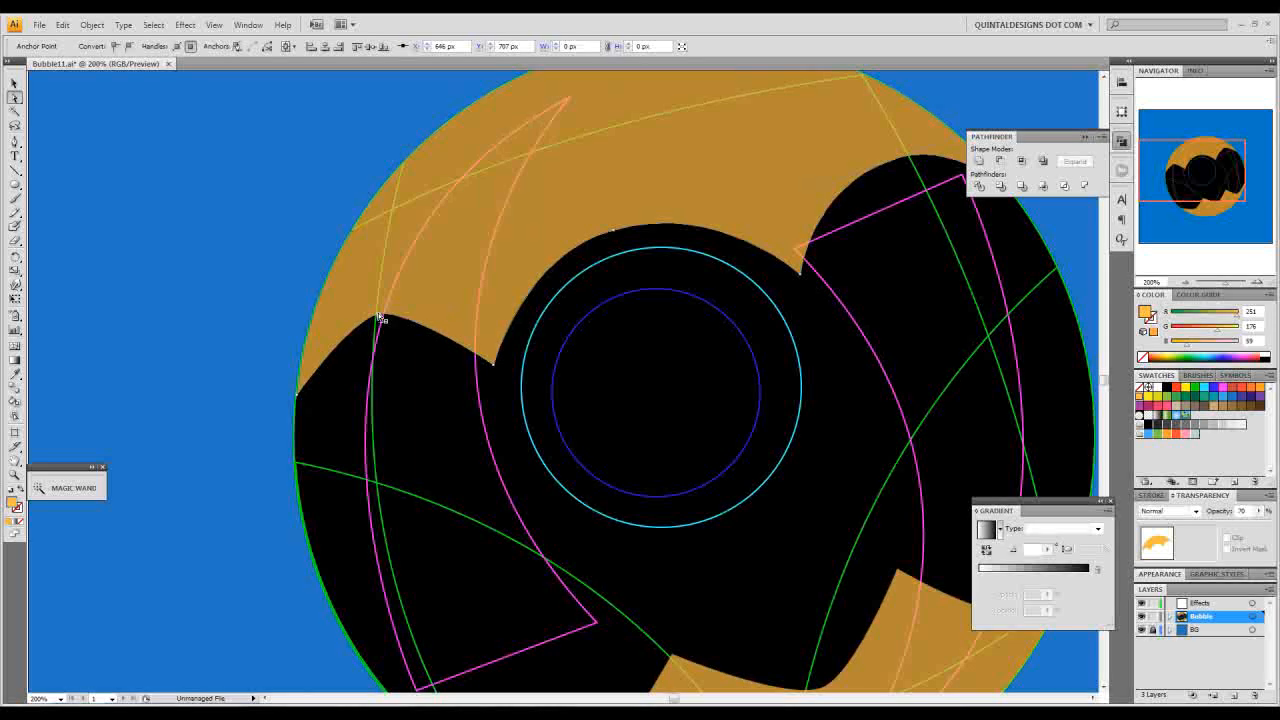
pyautogui.moveTo(379, 316); pyautogui.dragTo(449, 304)
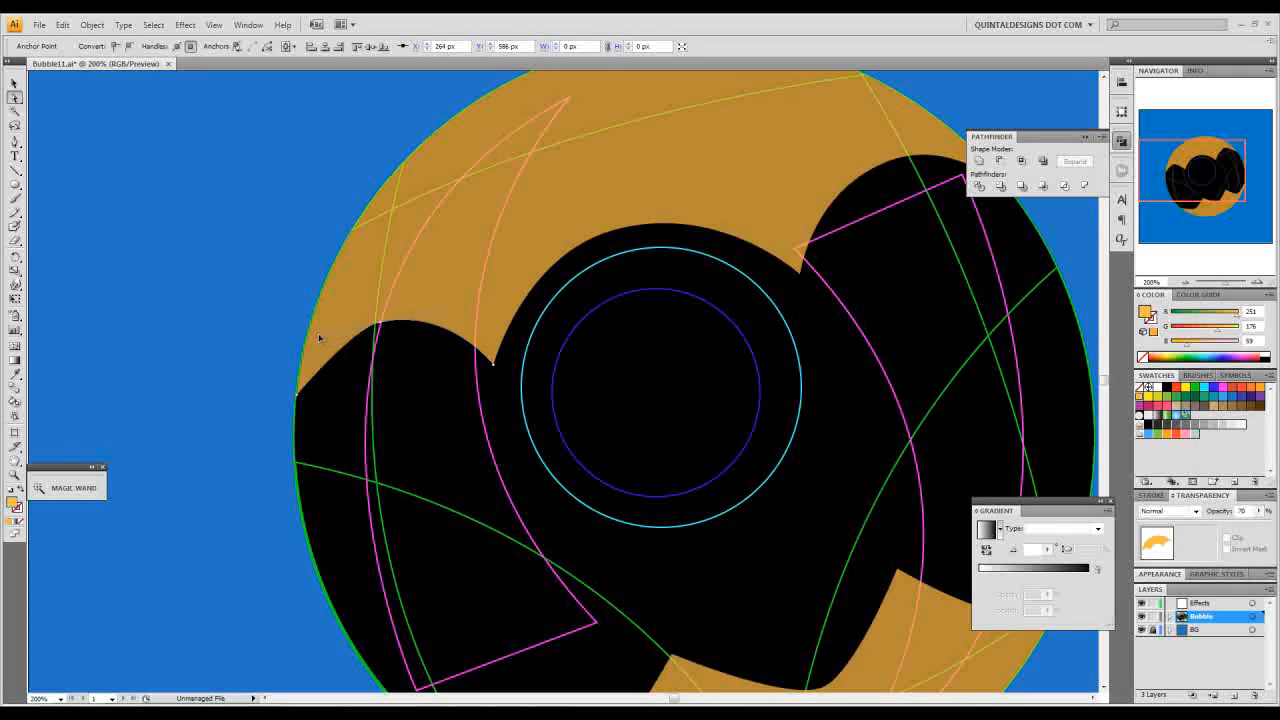
pyautogui.moveTo(319, 339); pyautogui.dragTo(320, 338)
# Step: Reshape the three smoothed valleys of the lower orange piece into round scallops, checking the curves in outline view
pyautogui.moveTo(754, 468); pyautogui.dragTo(617, 337)
pyautogui.click(667, 548)
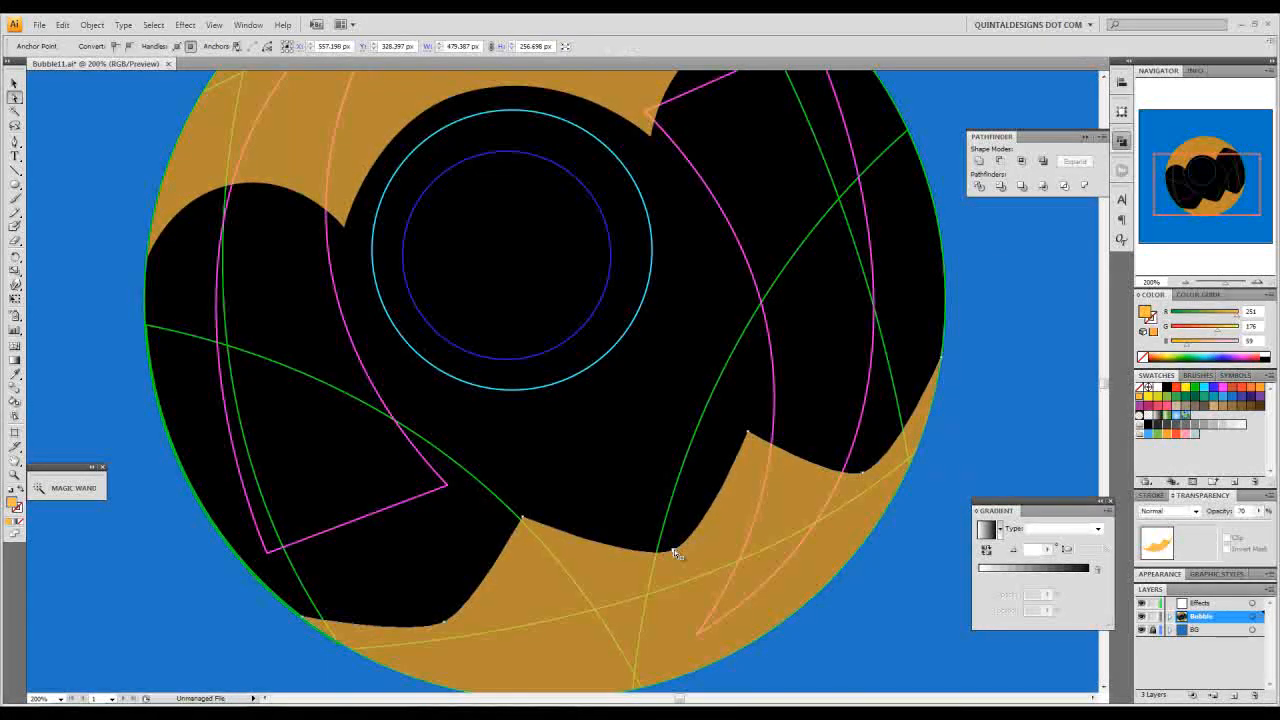
pyautogui.moveTo(667, 548); pyautogui.dragTo(596, 575)
pyautogui.moveTo(862, 473); pyautogui.dragTo(799, 494)
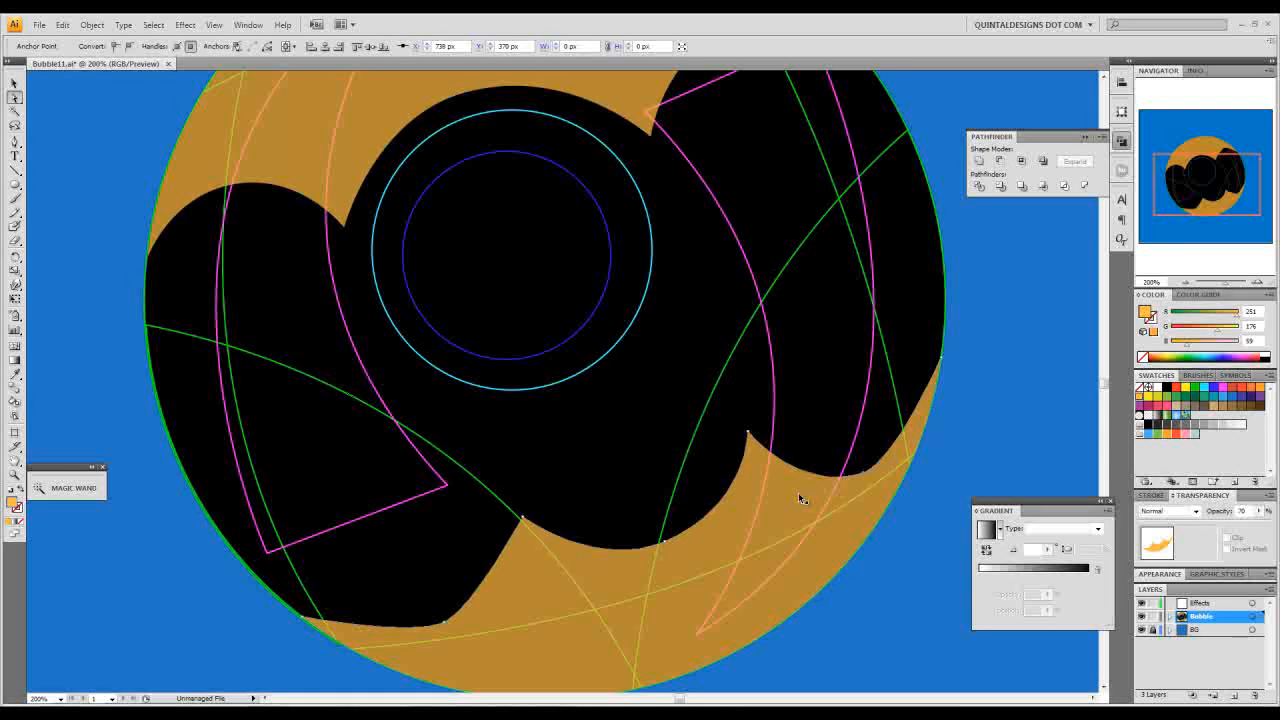
pyautogui.hotkey('ctrl', 'y')
pyautogui.moveTo(898, 465); pyautogui.dragTo(920, 451)
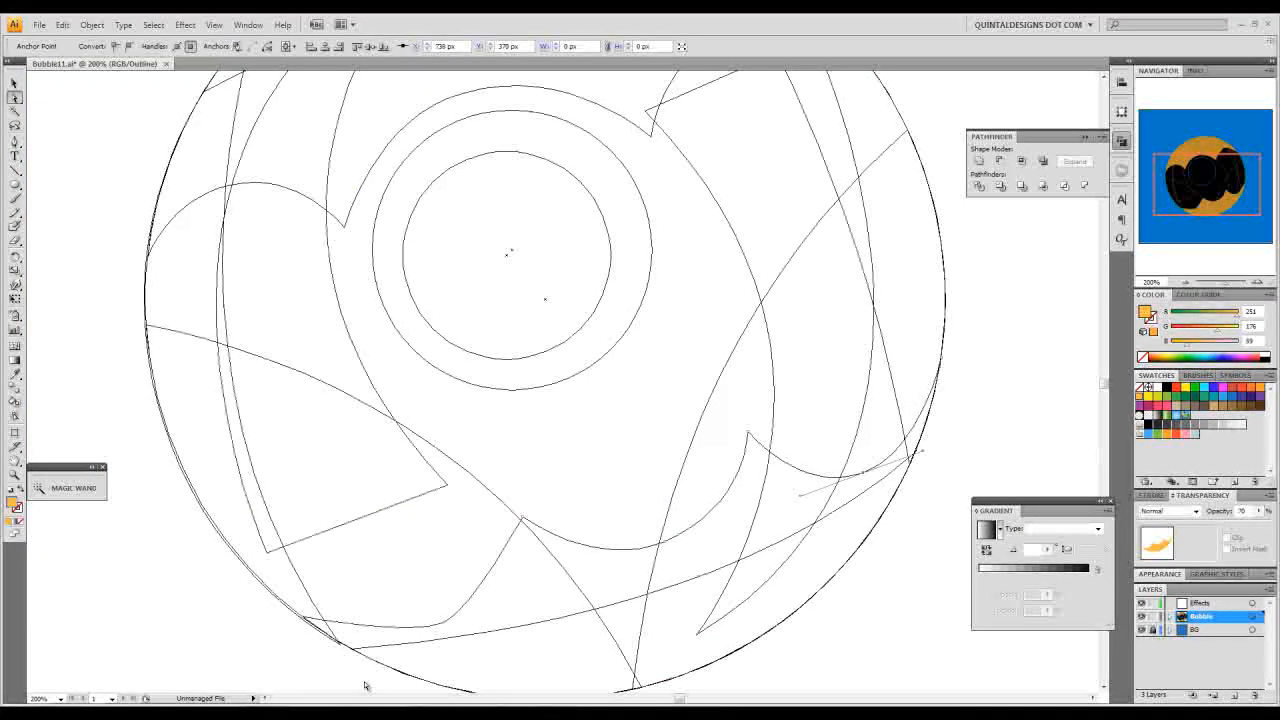
pyautogui.moveTo(443, 624); pyautogui.dragTo(500, 602)
pyautogui.hotkey('ctrl', 'y')
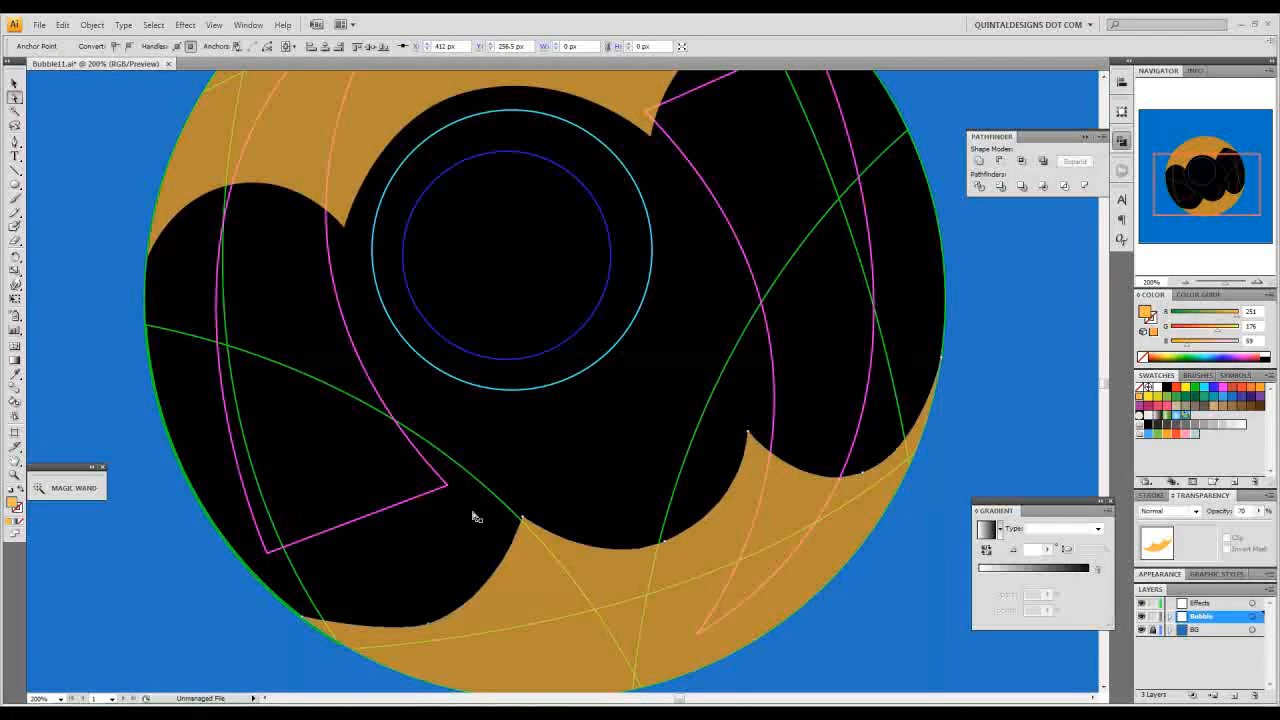
# Step: Ungroup the two orange pieces and deselect them
pyautogui.click(1187, 285)
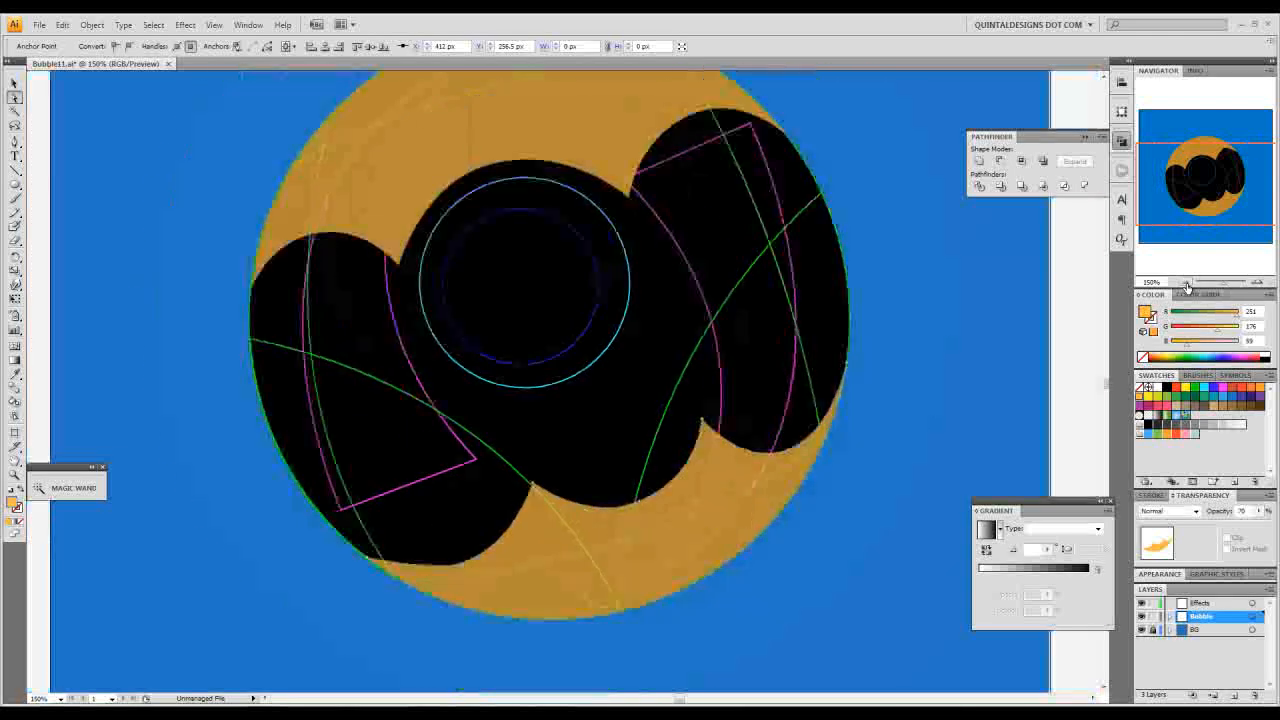
pyautogui.click(1187, 285)
pyautogui.click(1187, 285)
pyautogui.moveTo(701, 284); pyautogui.dragTo(717, 323)
pyautogui.click(15, 82)
pyautogui.click(657, 492)
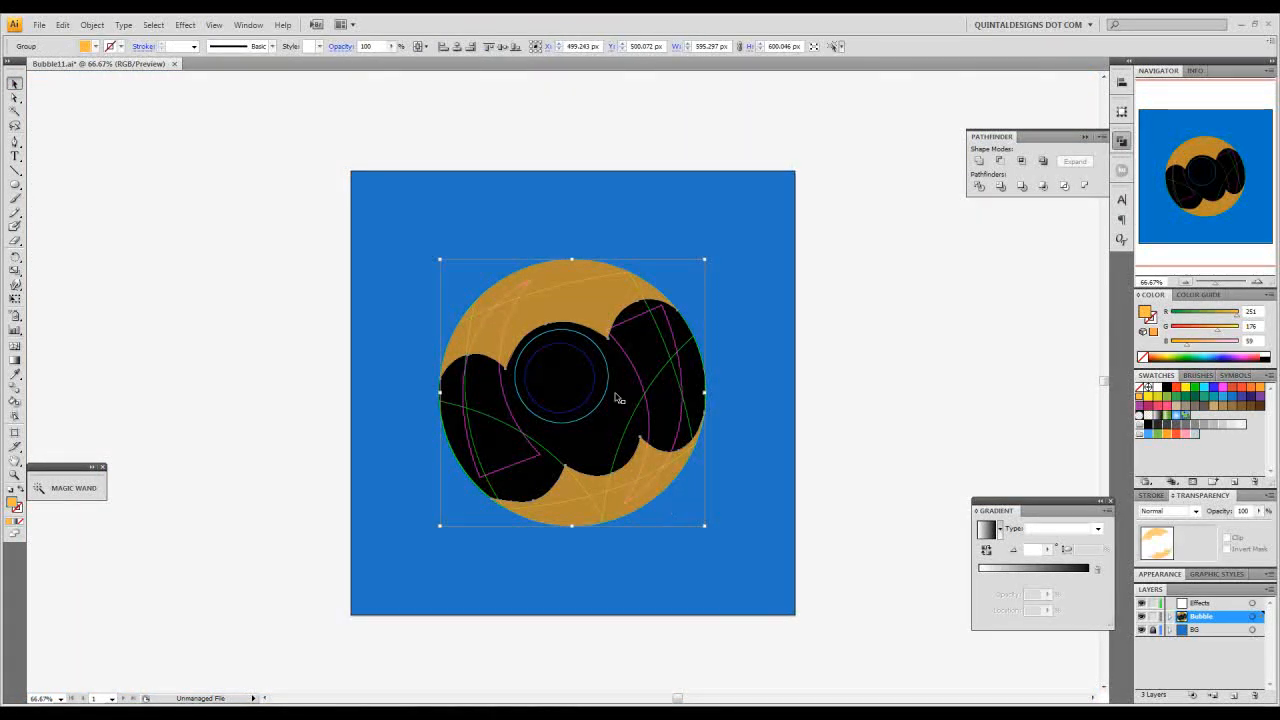
pyautogui.rightClick(621, 492)
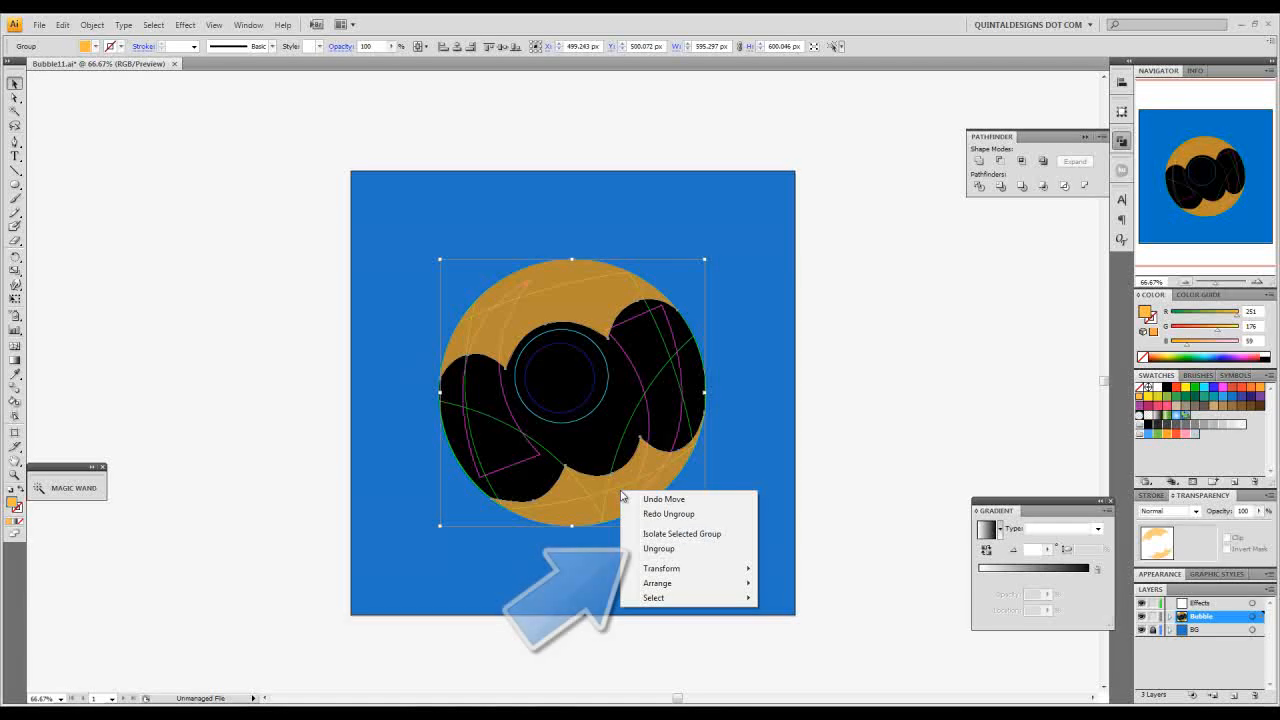
pyautogui.click(659, 548)
pyautogui.click(737, 491)
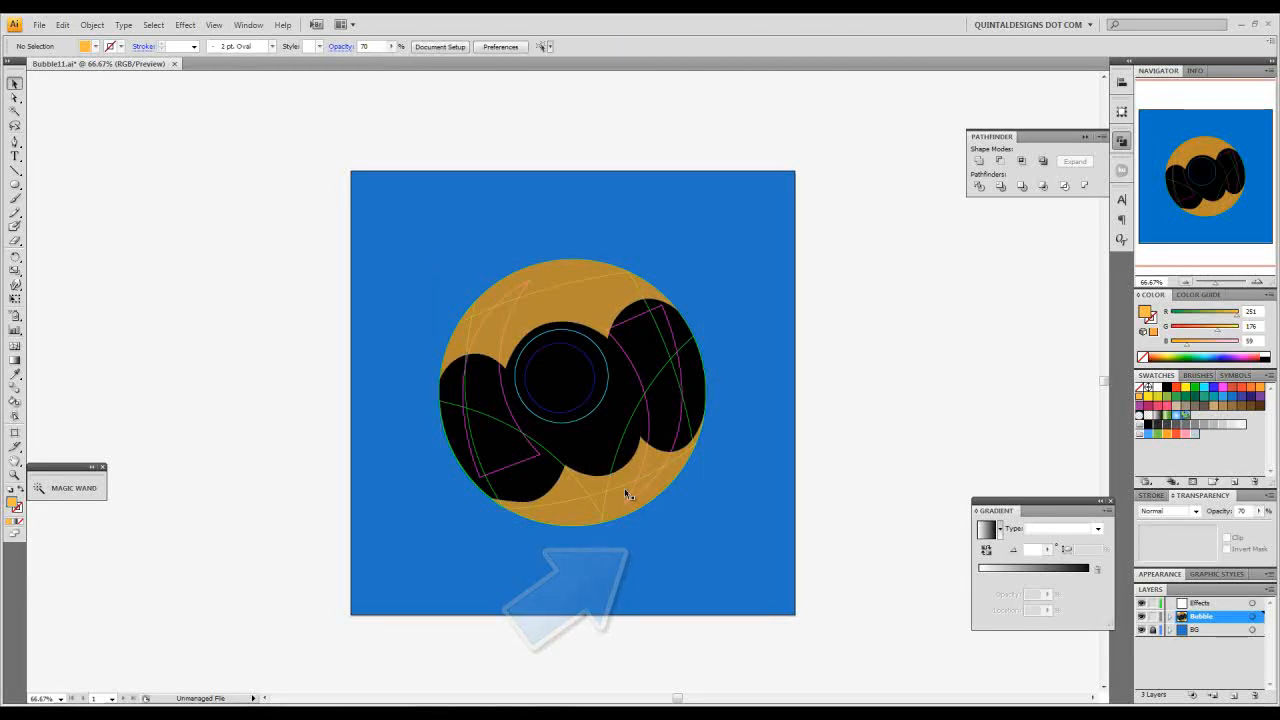
# Step: Move the lower orange piece slightly up and inward, and shrink the upper piece to about 498 by 251 px
pyautogui.moveTo(624, 488); pyautogui.dragTo(622, 479)
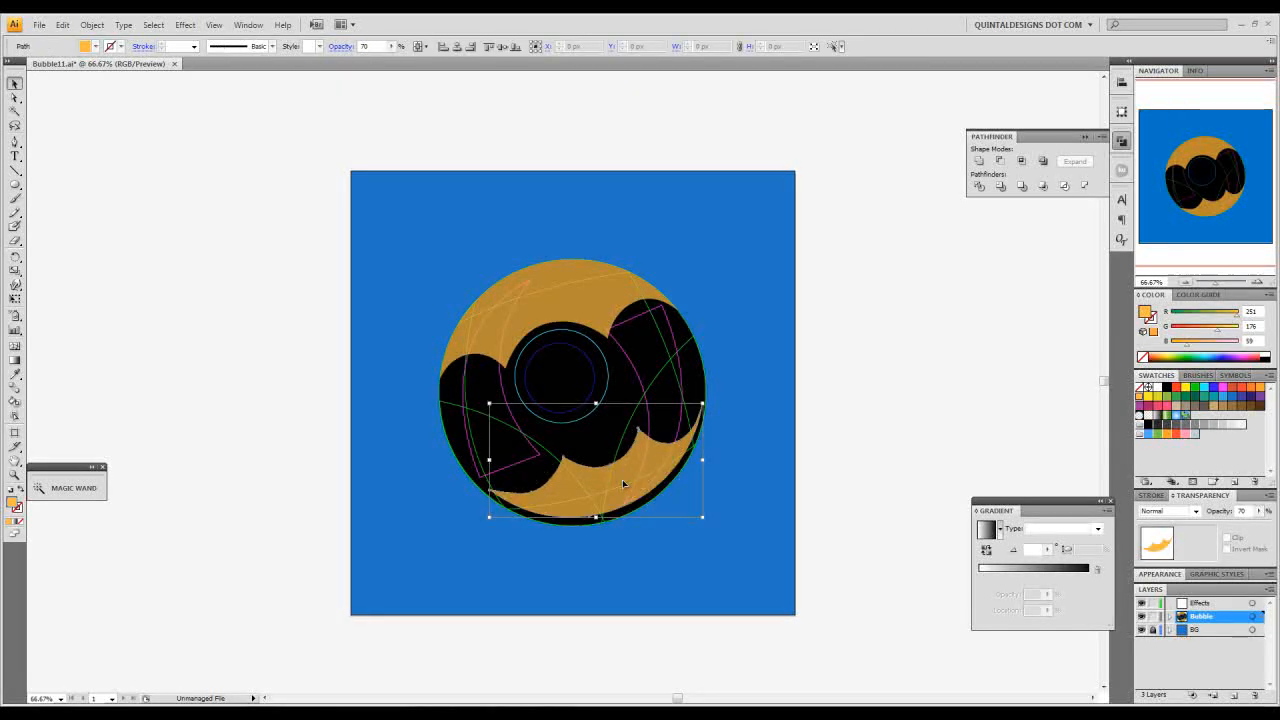
pyautogui.click(572, 309)
pyautogui.moveTo(678, 258); pyautogui.dragTo(670, 263)
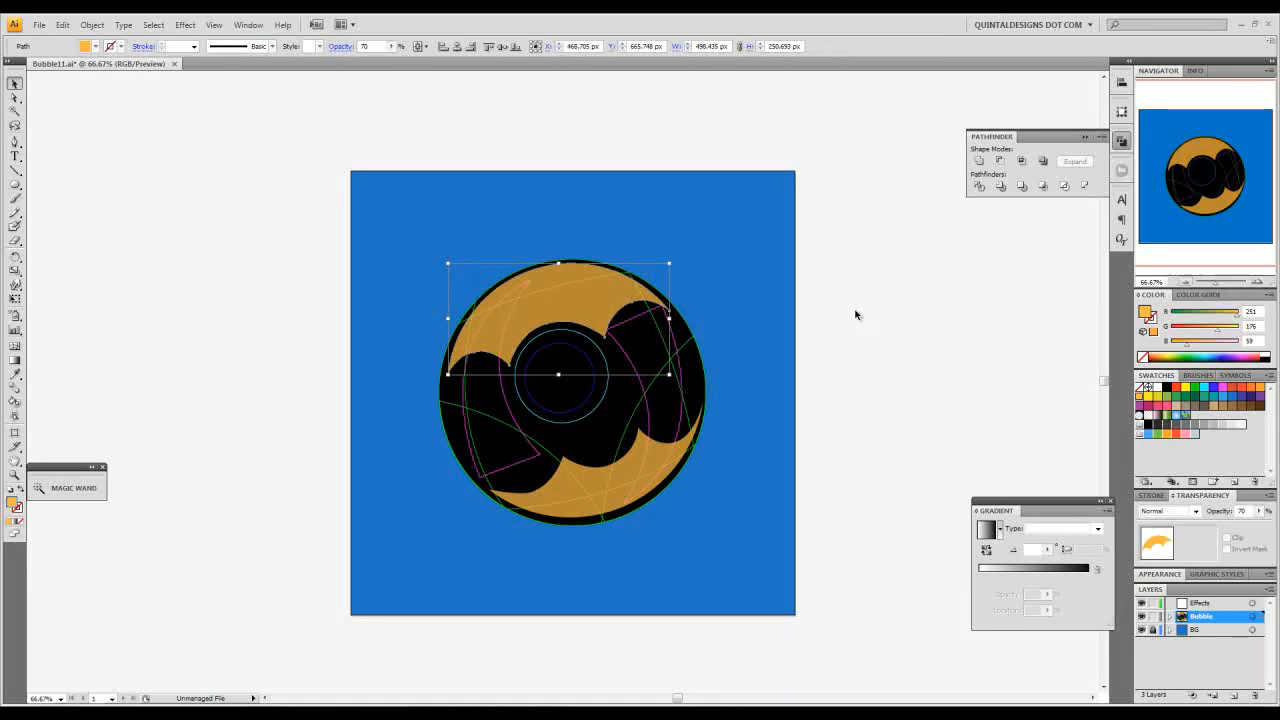
# Step: Raise the opacity of both scalloped orange pieces to 100%
pyautogui.click(855, 315)
pyautogui.moveTo(746, 376); pyautogui.dragTo(751, 372)
pyautogui.click(600, 303)
pyautogui.keyDown('shift'); pyautogui.click(615, 453); pyautogui.keyUp('shift')
pyautogui.click(1258, 511)
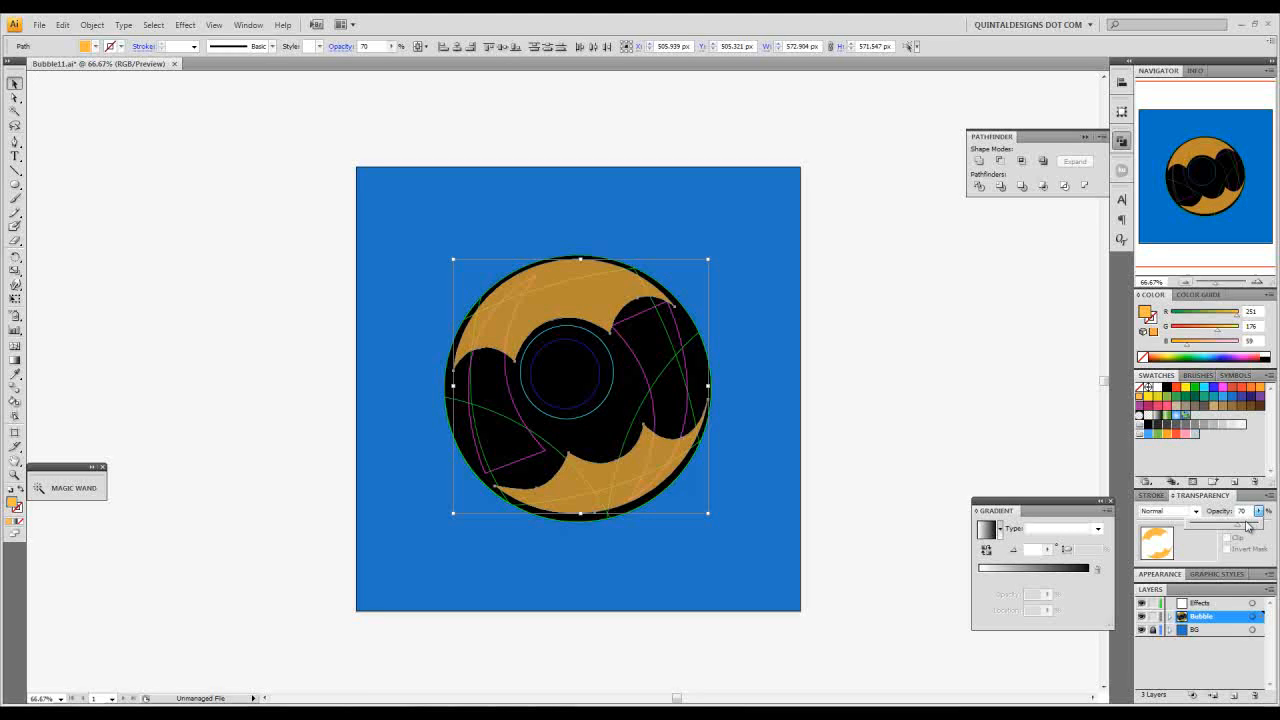
pyautogui.moveTo(1246, 524); pyautogui.dragTo(1264, 524)
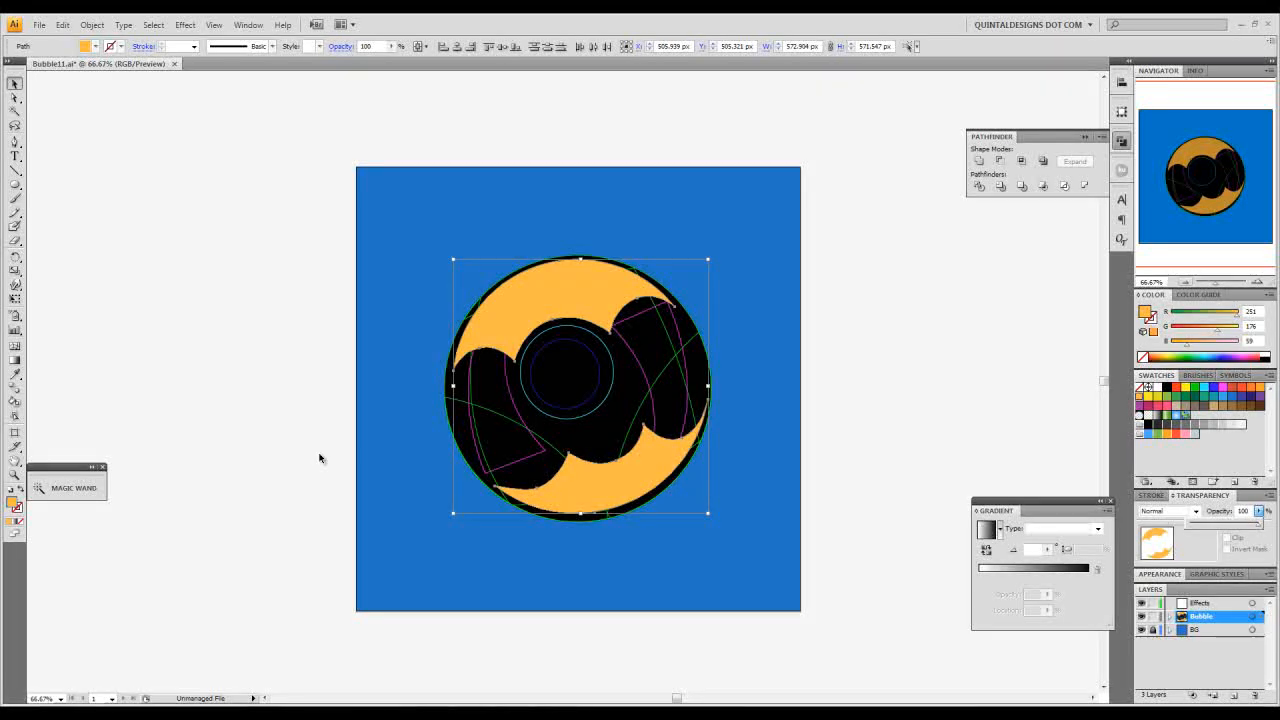
# Step: Swap fill and stroke on both orange pieces so they are orange outlines without fill, and deselect them
pyautogui.click(19, 490)
pyautogui.click(229, 337)
pyautogui.moveTo(348, 379); pyautogui.dragTo(321, 384)
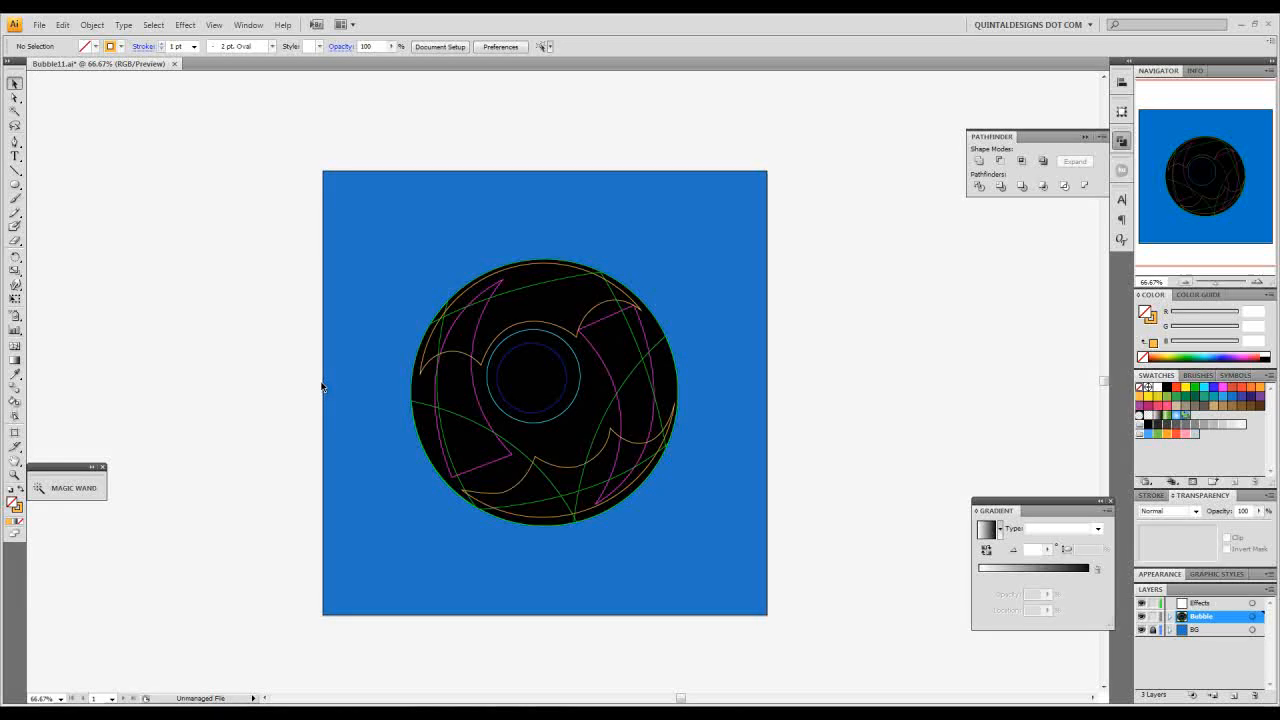
pyautogui.hotkey('ctrl', '+')
pyautogui.hotkey('ctrl', '+')
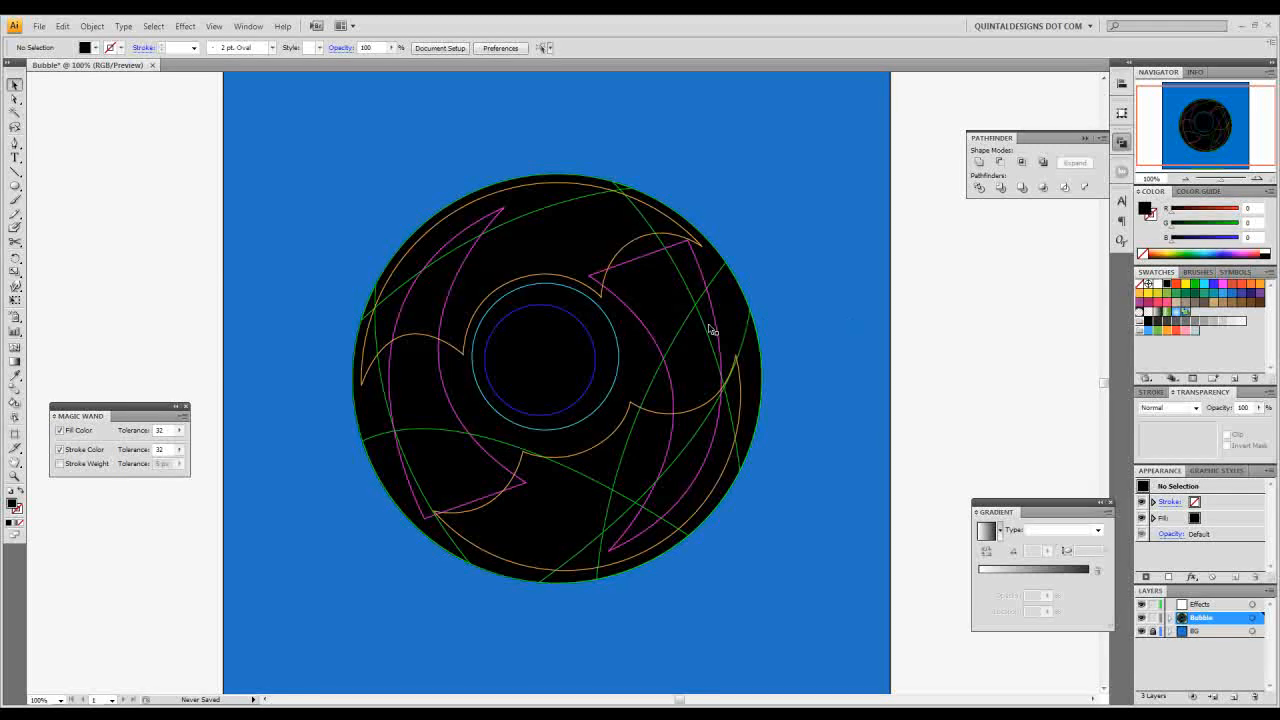
# Step: Move the black base circle from the Bubble layer to the Effects layer and hide the Effects layer
pyautogui.click(643, 347)
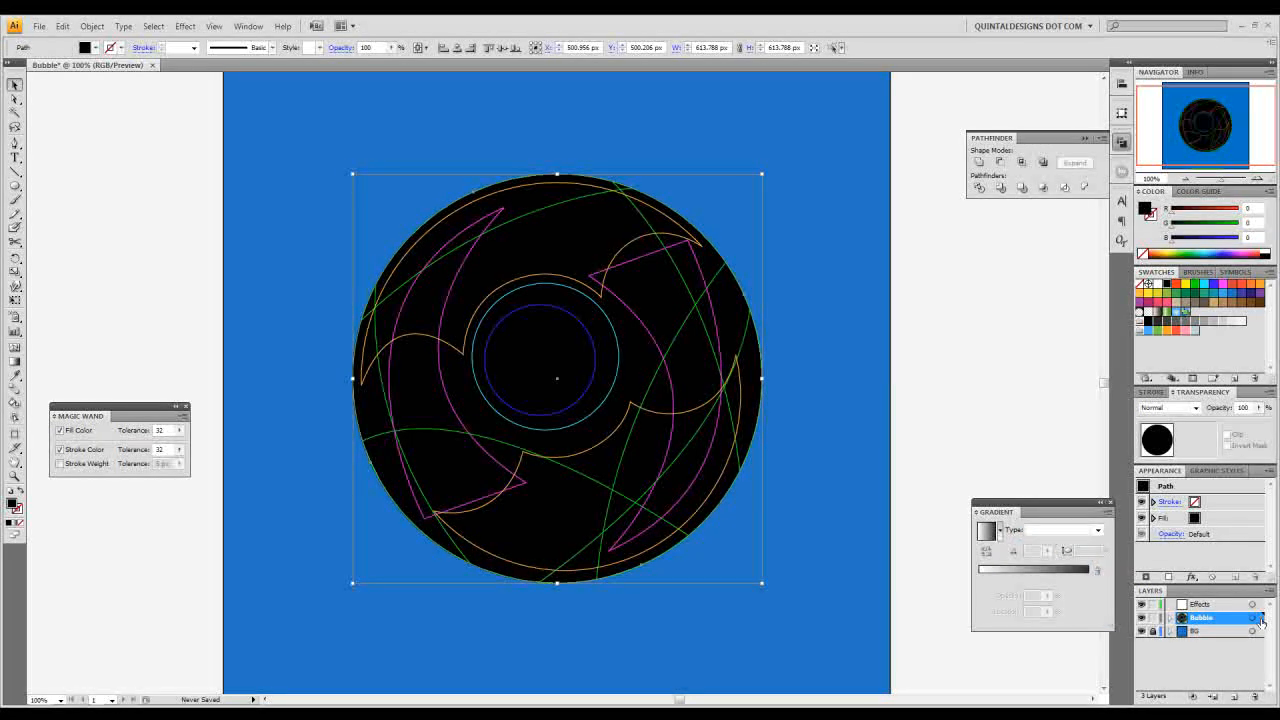
pyautogui.moveTo(1262, 619); pyautogui.dragTo(1257, 605)
pyautogui.click(1141, 605)
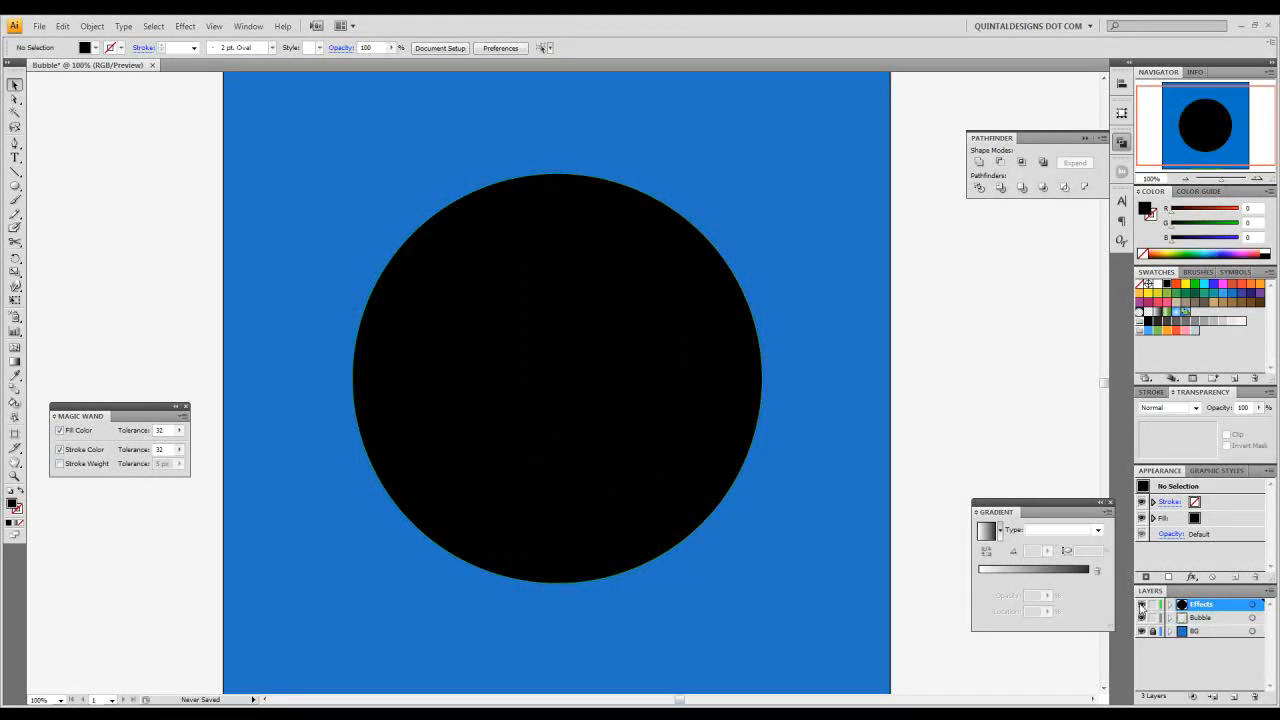
pyautogui.click(1141, 606)
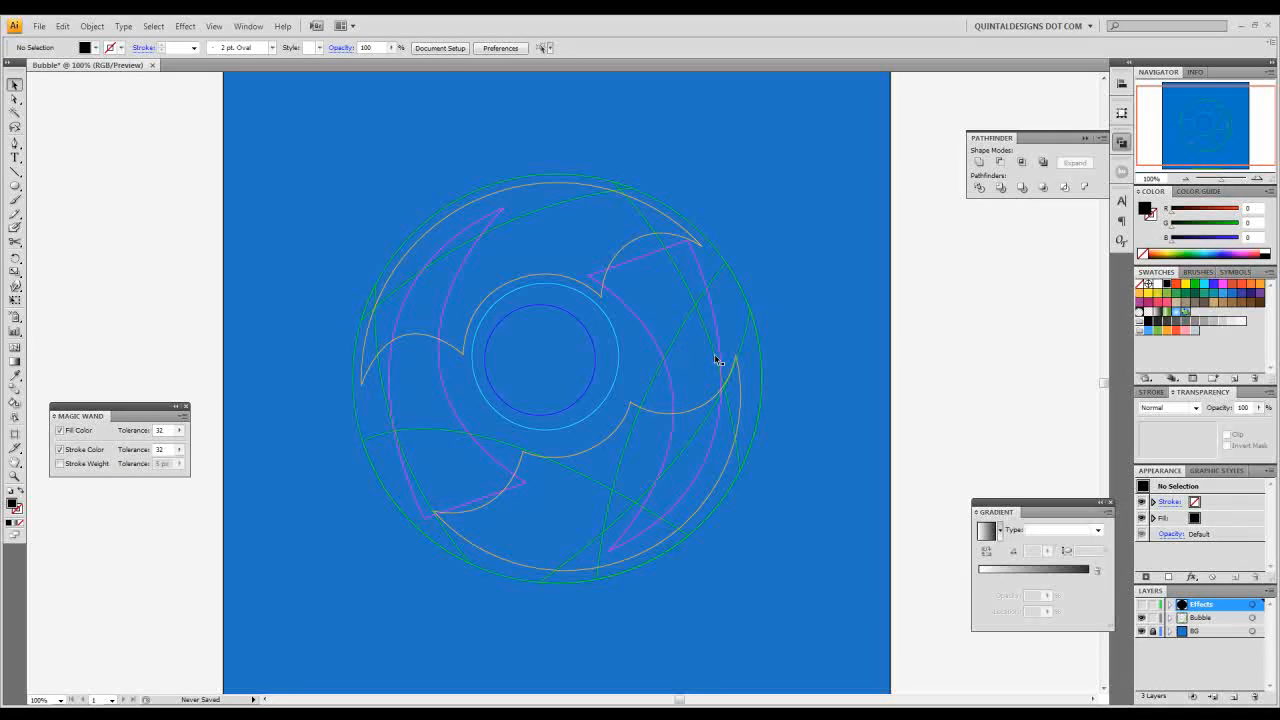
# Step: Try selecting the magenta shapes, the cyan circle and the green outlines in turn with the Magic Wand, and deselect everything
pyautogui.click(16, 114)
pyautogui.click(440, 358)
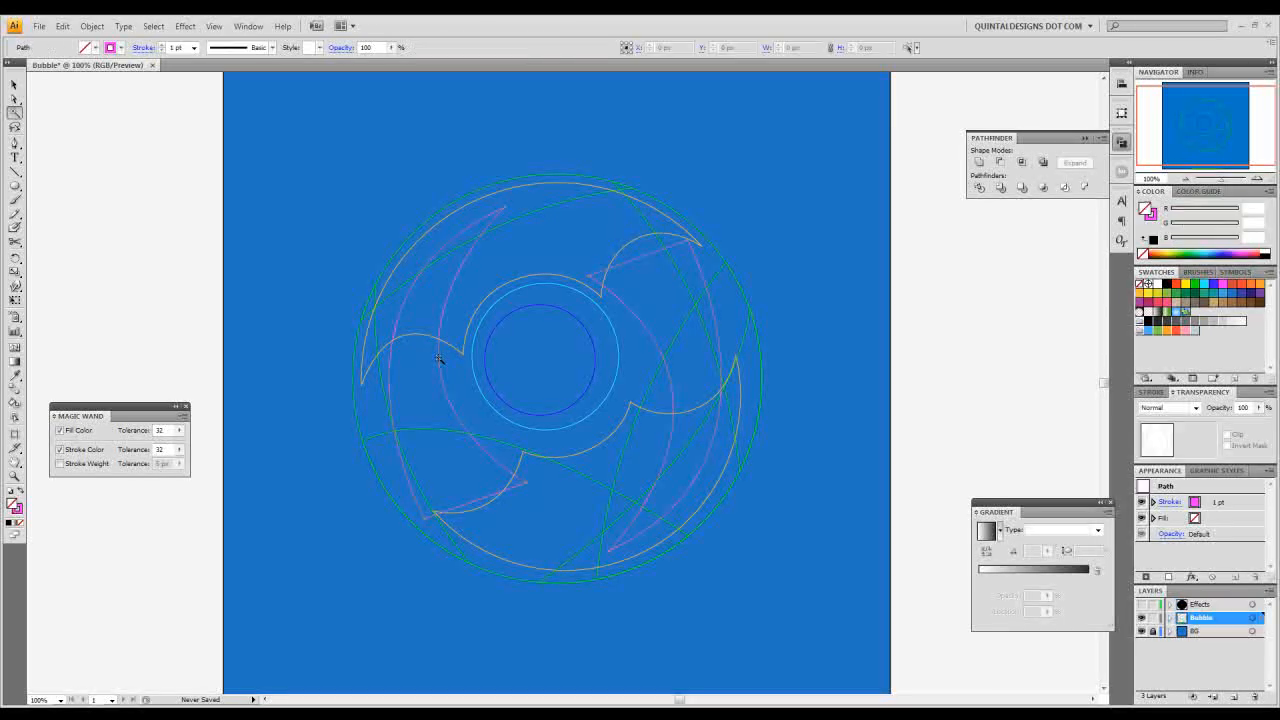
pyautogui.click(508, 290)
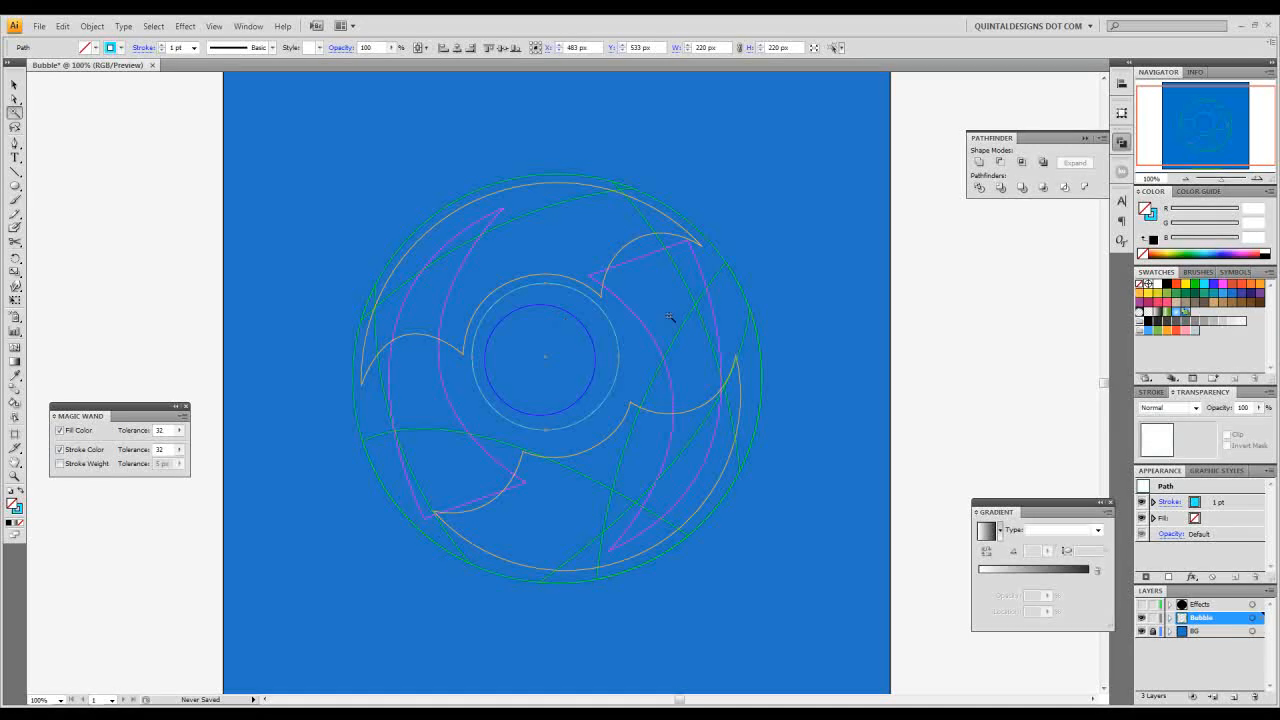
pyautogui.click(722, 268)
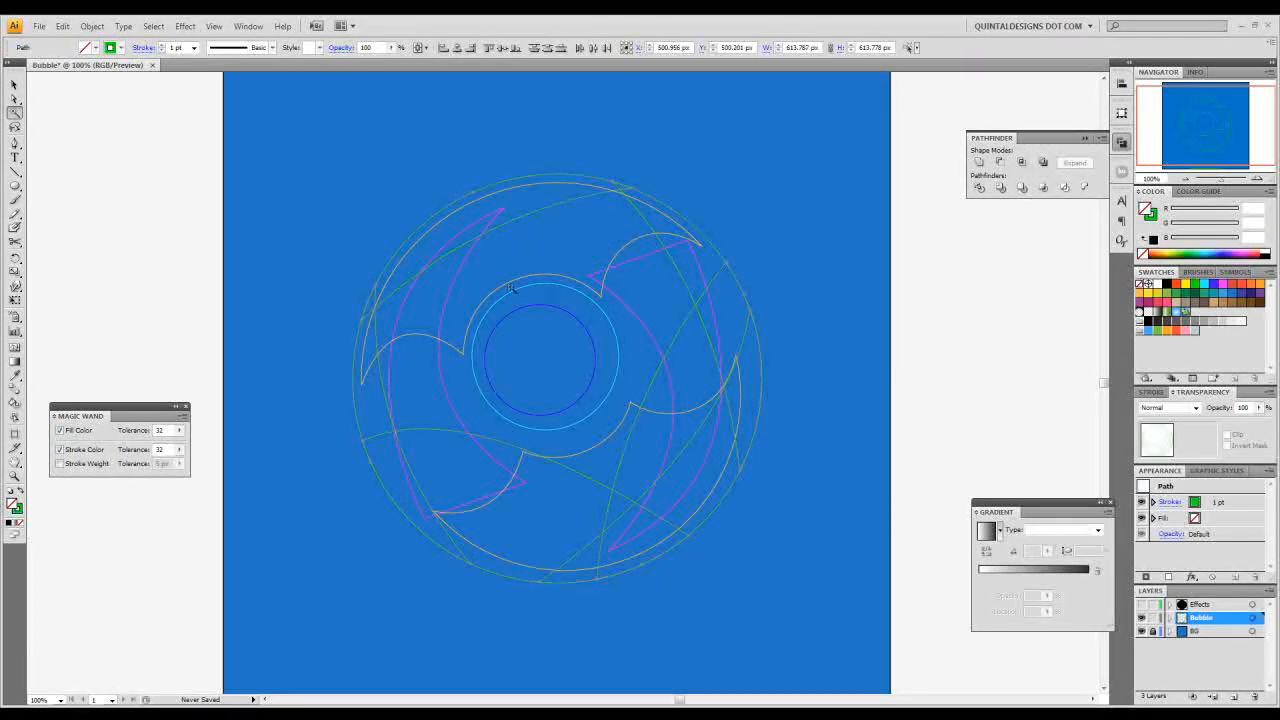
pyautogui.click(15, 84)
pyautogui.click(314, 190)
pyautogui.moveTo(501, 298); pyautogui.dragTo(497, 312)
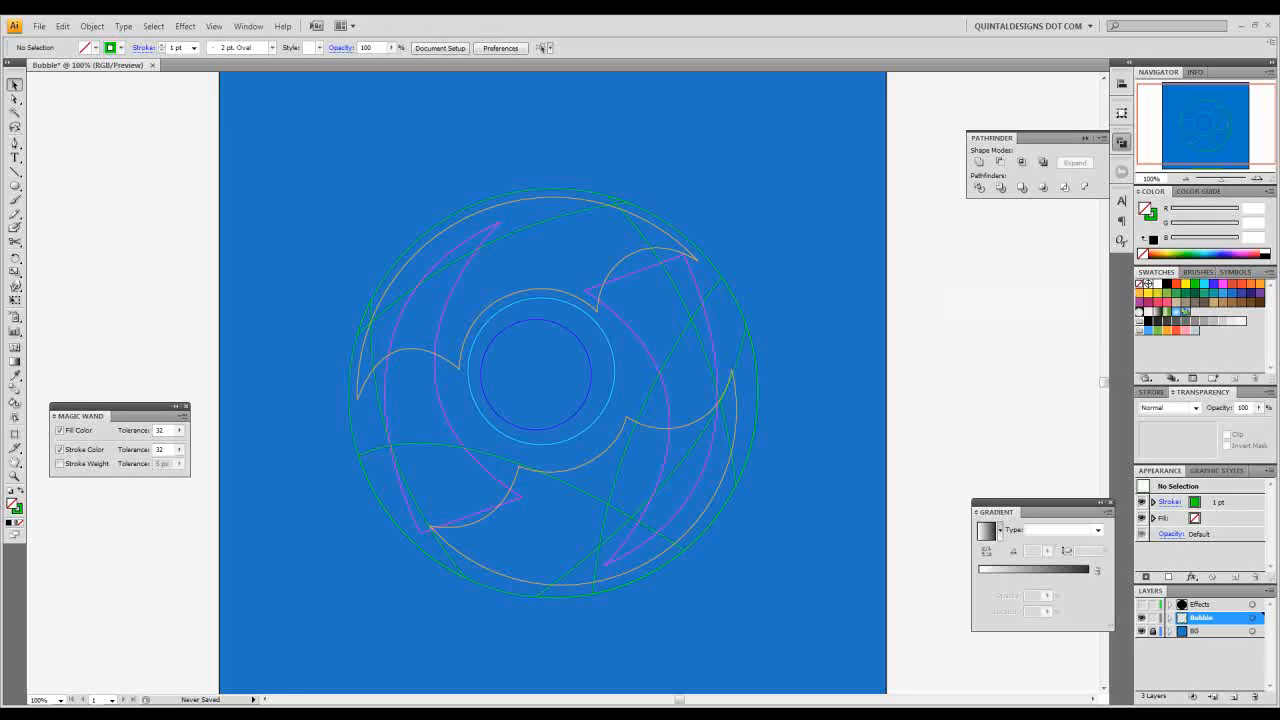
# Step: Fill the two inner circles with the linear white-to-black gradient swatch
pyautogui.click(558, 327)
pyautogui.keyDown('shift'); pyautogui.click(571, 303); pyautogui.keyUp('shift')
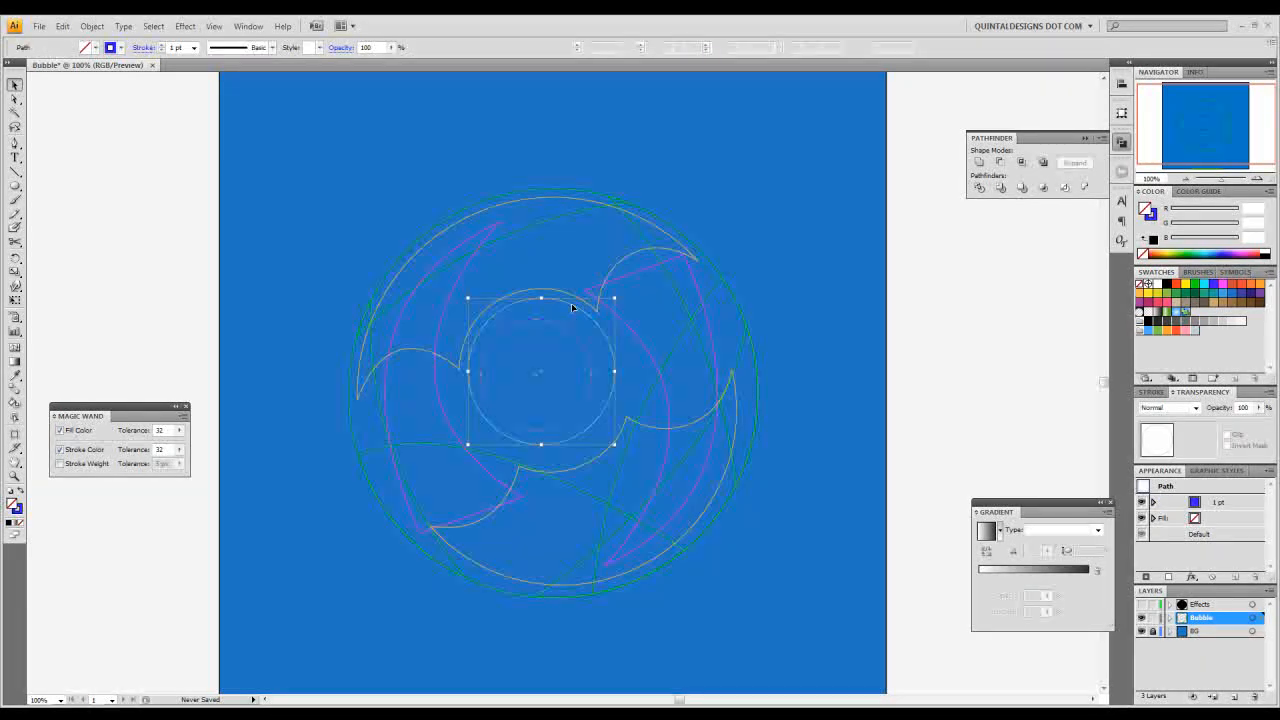
pyautogui.click(1157, 313)
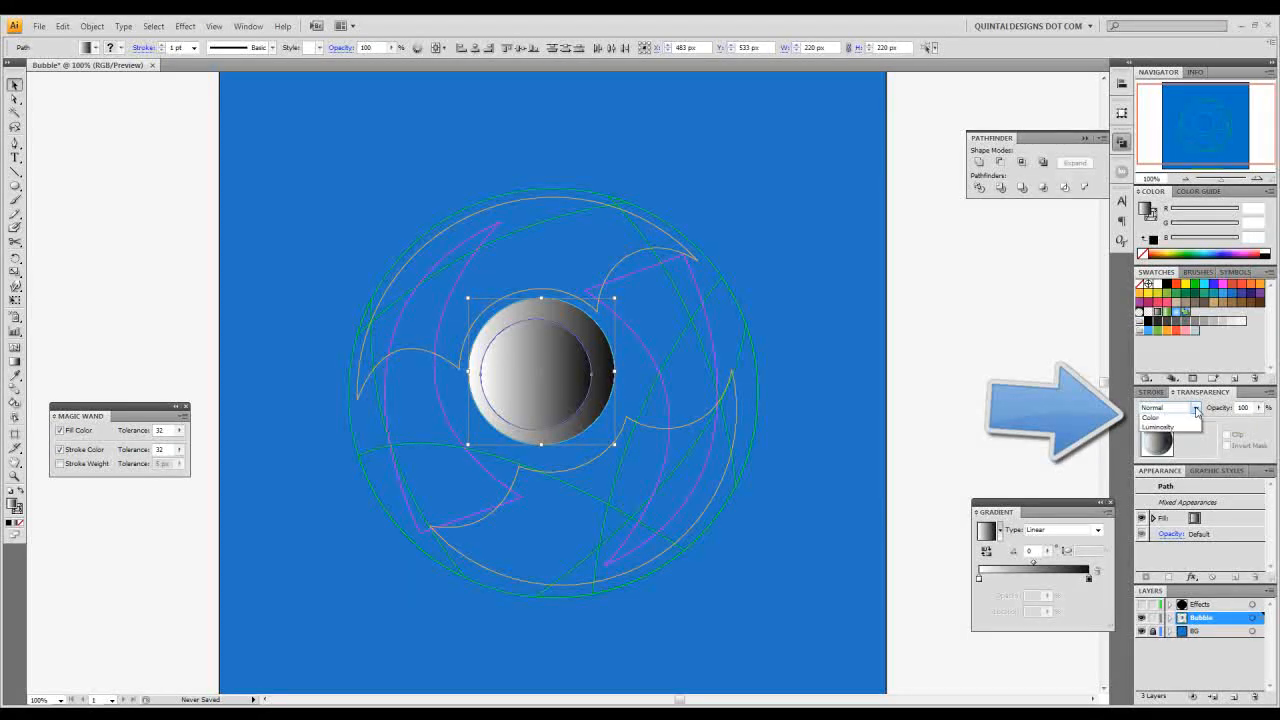
# Step: Set the two inner circles to the Screen blending mode with 10% opacity and deselect them
pyautogui.click(1195, 410)
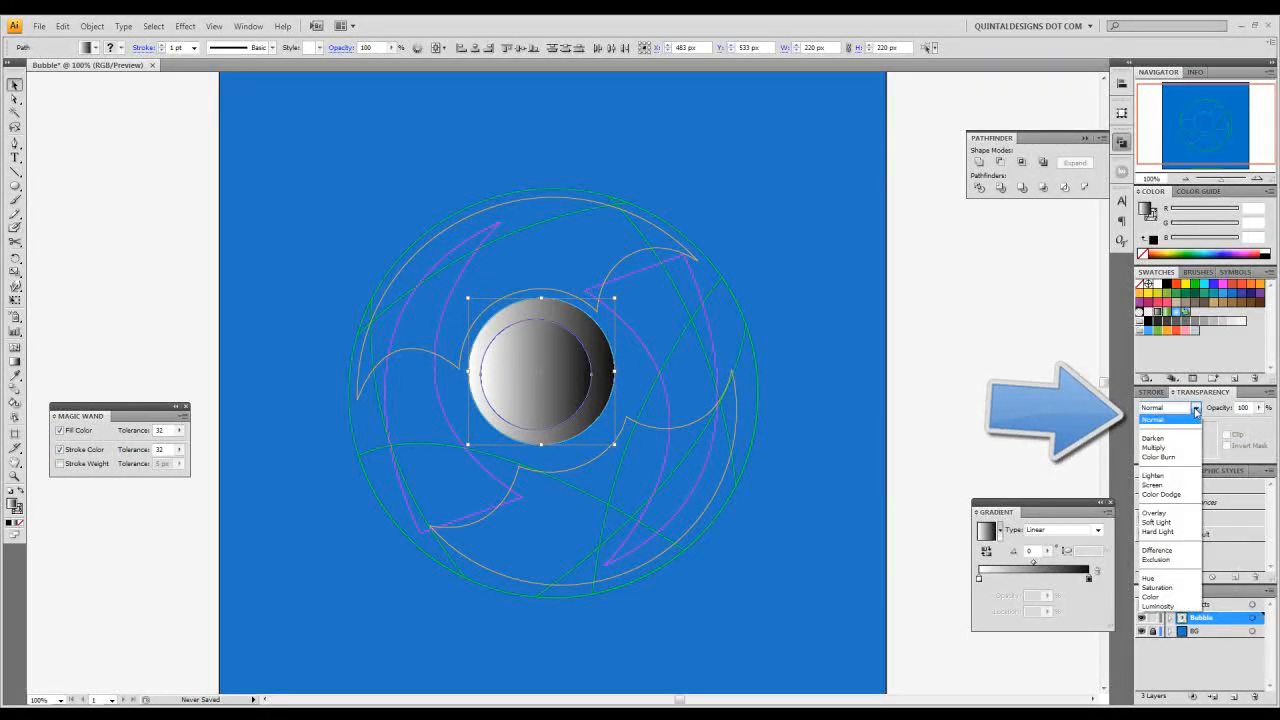
pyautogui.click(1166, 485)
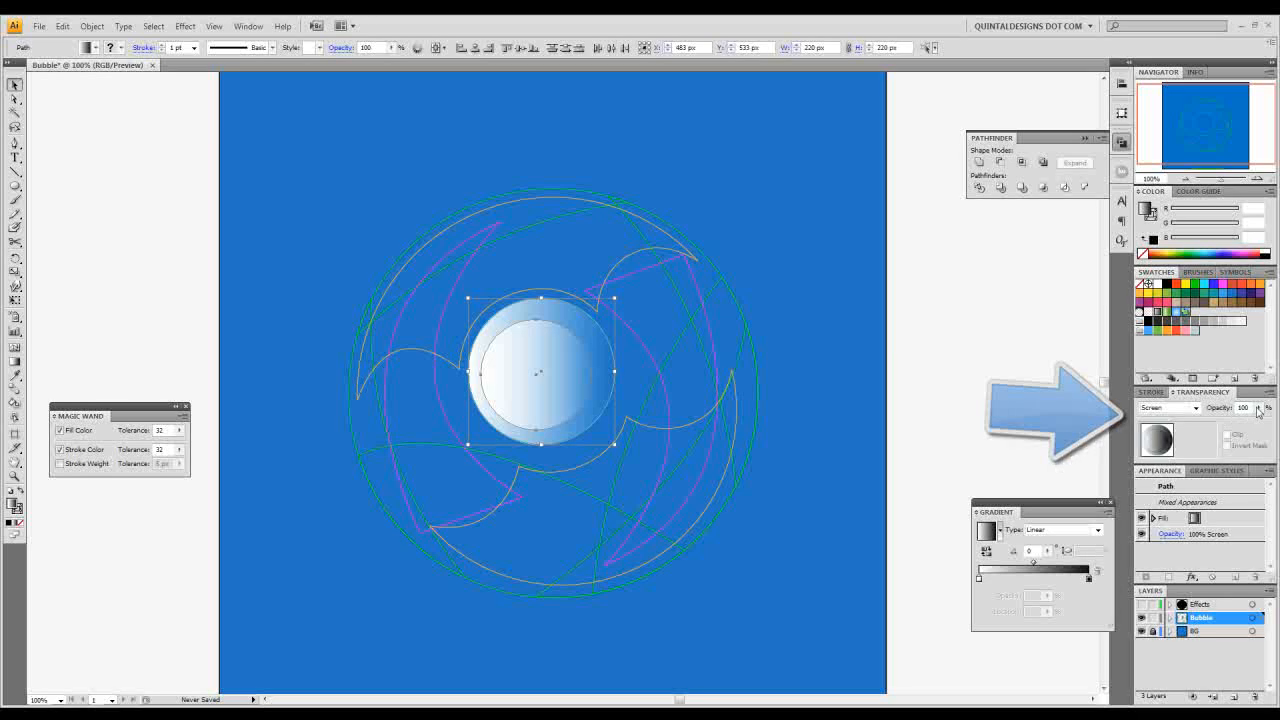
pyautogui.click(1260, 408)
pyautogui.moveTo(1253, 410); pyautogui.dragTo(1215, 413)
pyautogui.write('10')
pyautogui.press('Return')
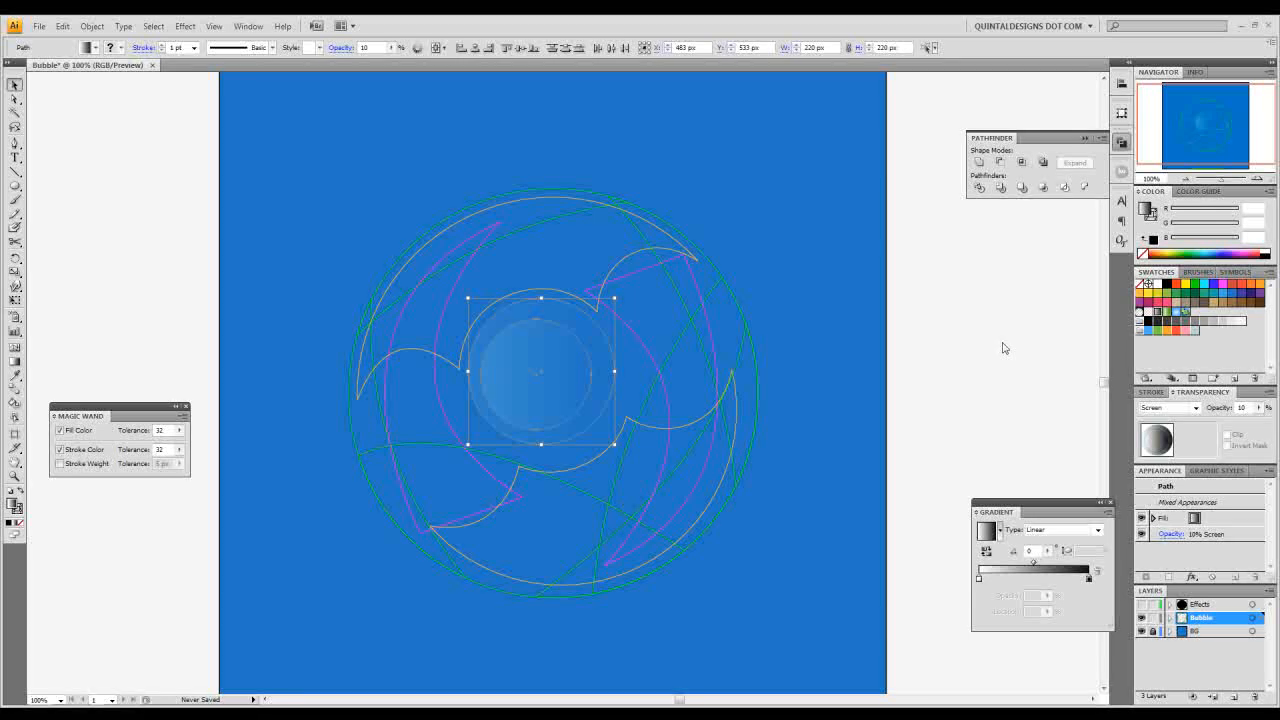
pyautogui.click(1001, 340)
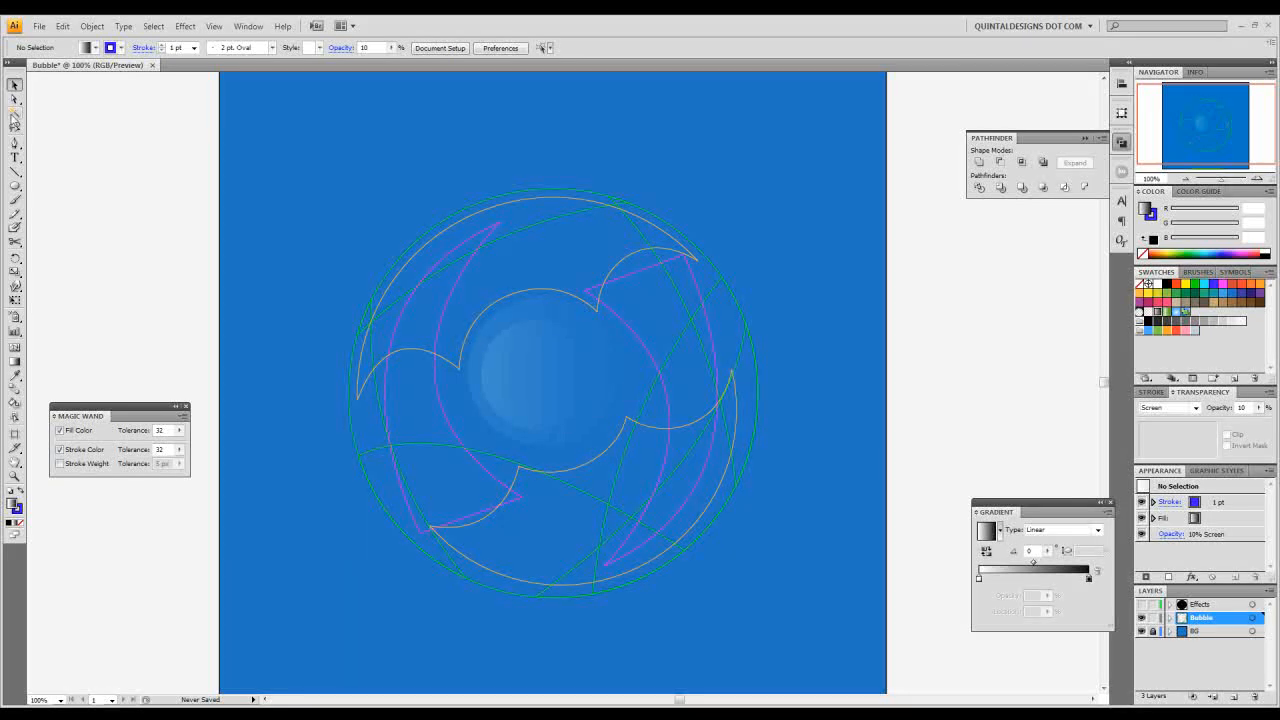
# Step: Fill both orange-outlined scalloped pieces with the linear white-to-black gradient swatch
pyautogui.click(14, 114)
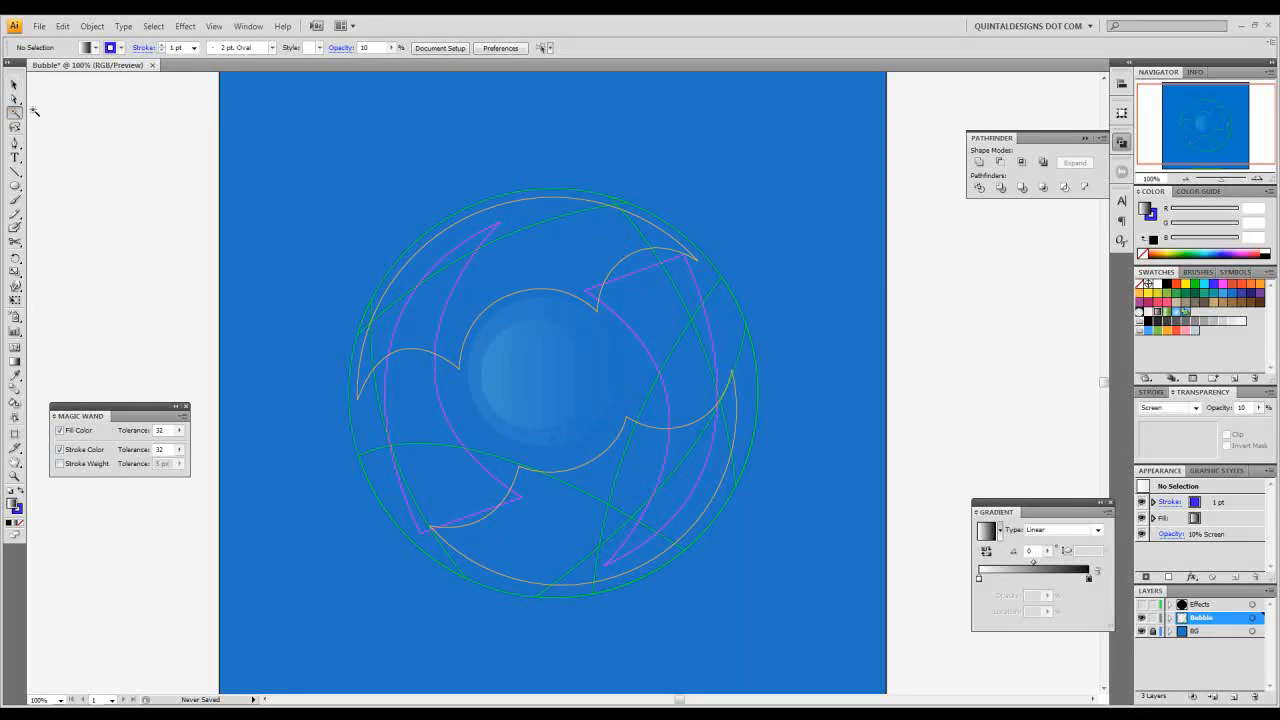
pyautogui.click(548, 290)
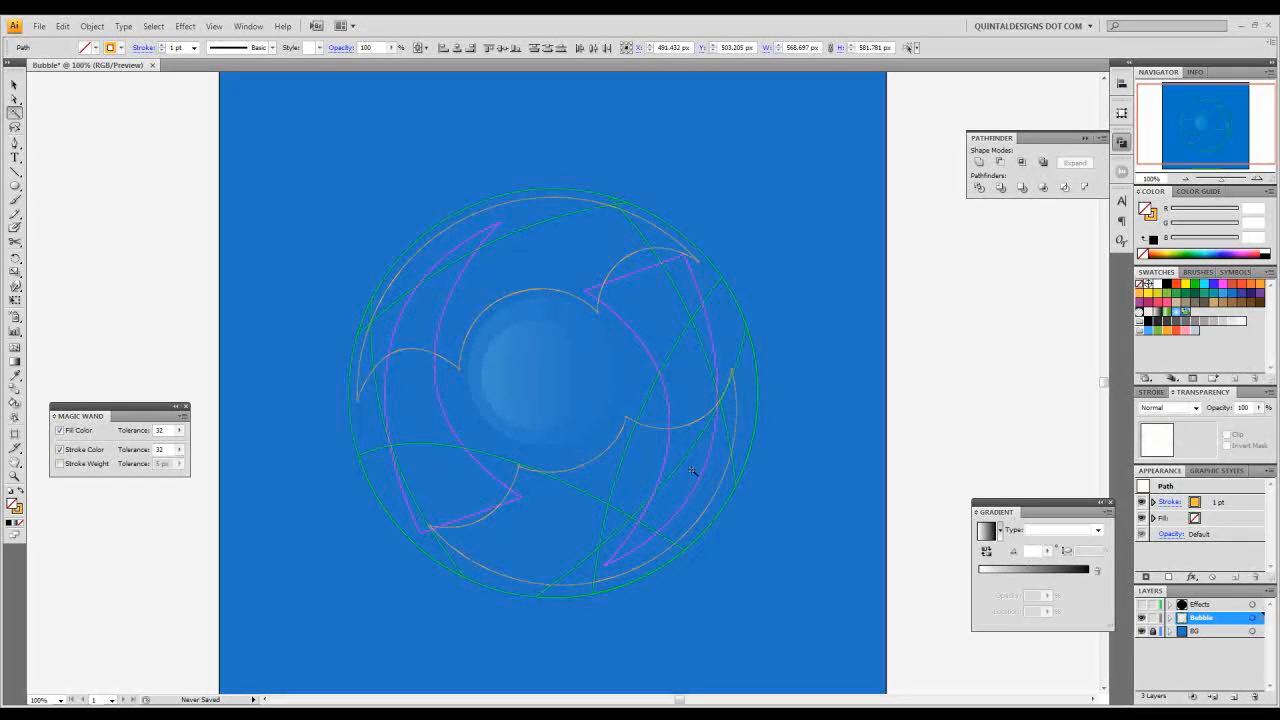
pyautogui.click(1158, 312)
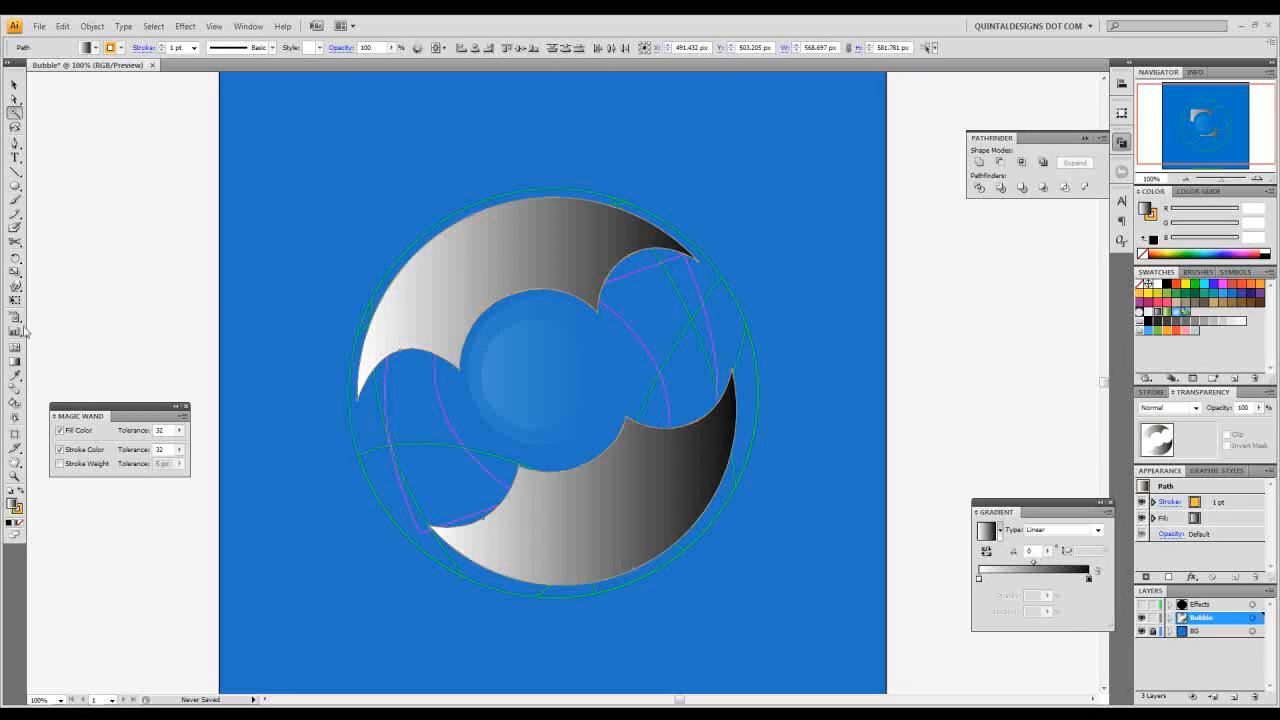
# Step: Angle the upper scalloped piece's gradient at about 20°, from white at its lower-left edge to black at its upper-right tip
pyautogui.click(15, 85)
pyautogui.click(487, 281)
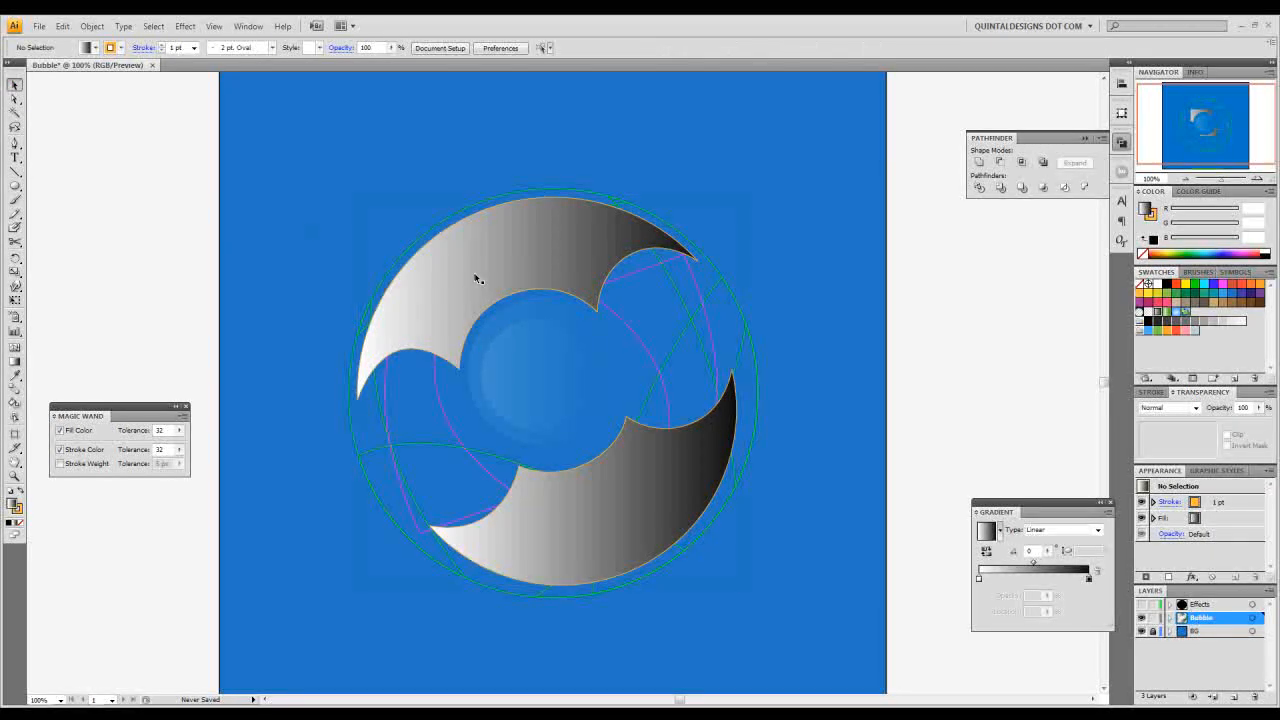
pyautogui.click(15, 361)
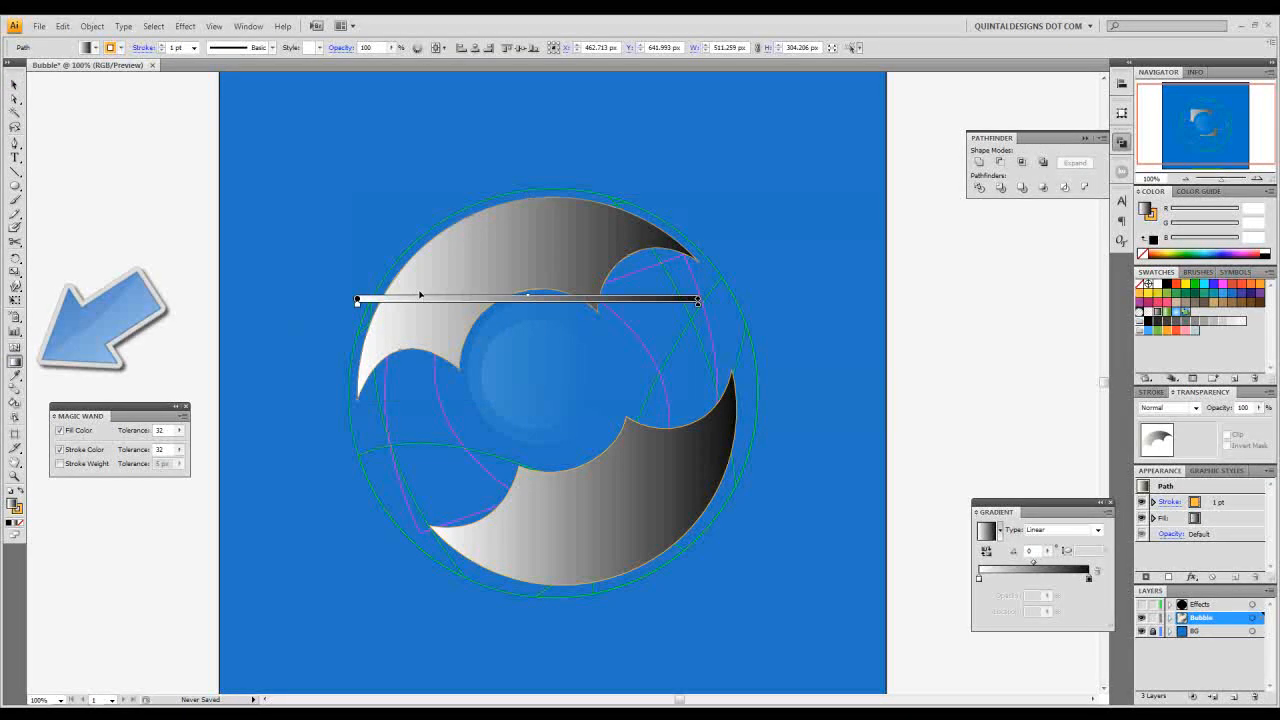
pyautogui.moveTo(367, 333); pyautogui.dragTo(666, 216)
pyautogui.click(15, 87)
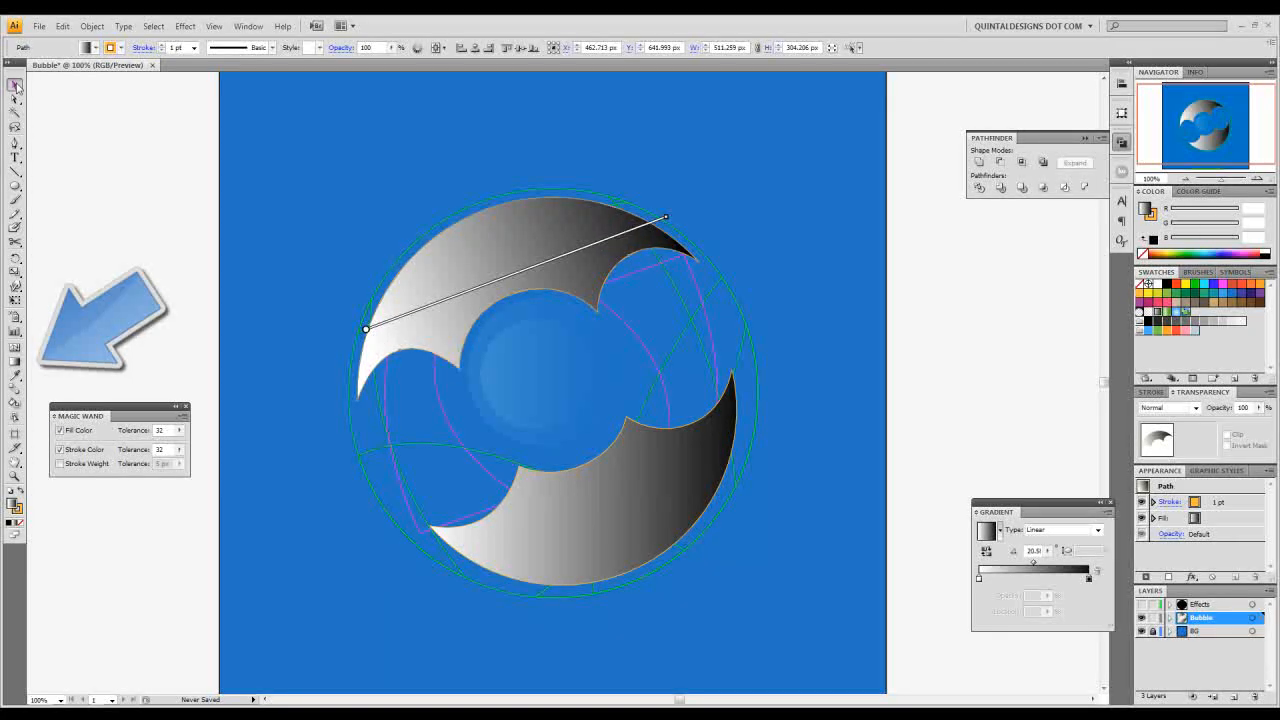
# Step: Angle the lower scalloped piece's gradient at about -151°, starting white beyond its right edge and ending black past its lower-left tip
pyautogui.click(604, 536)
pyautogui.click(13, 362)
pyautogui.moveTo(756, 421); pyautogui.dragTo(395, 615)
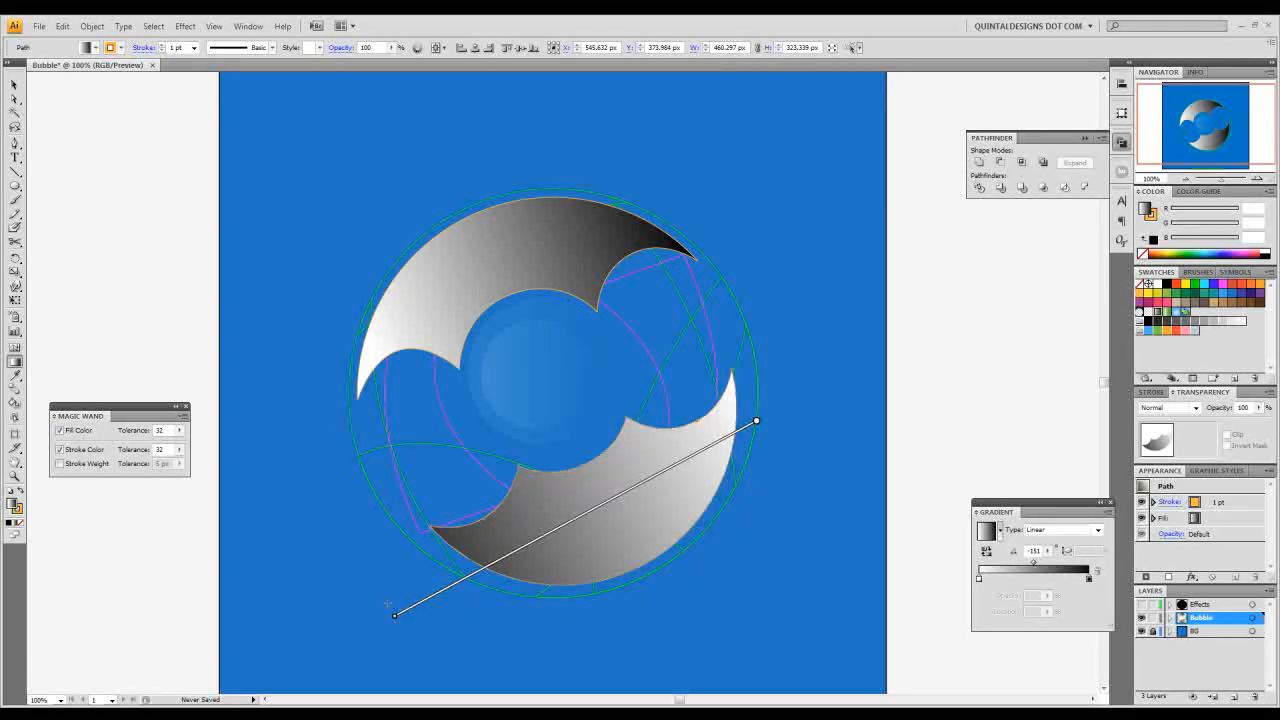
# Step: Redraw the upper scalloped piece's gradient at about 24.4°, running from outside its left edge to beyond its upper-right tip
pyautogui.click(13, 85)
pyautogui.click(400, 265)
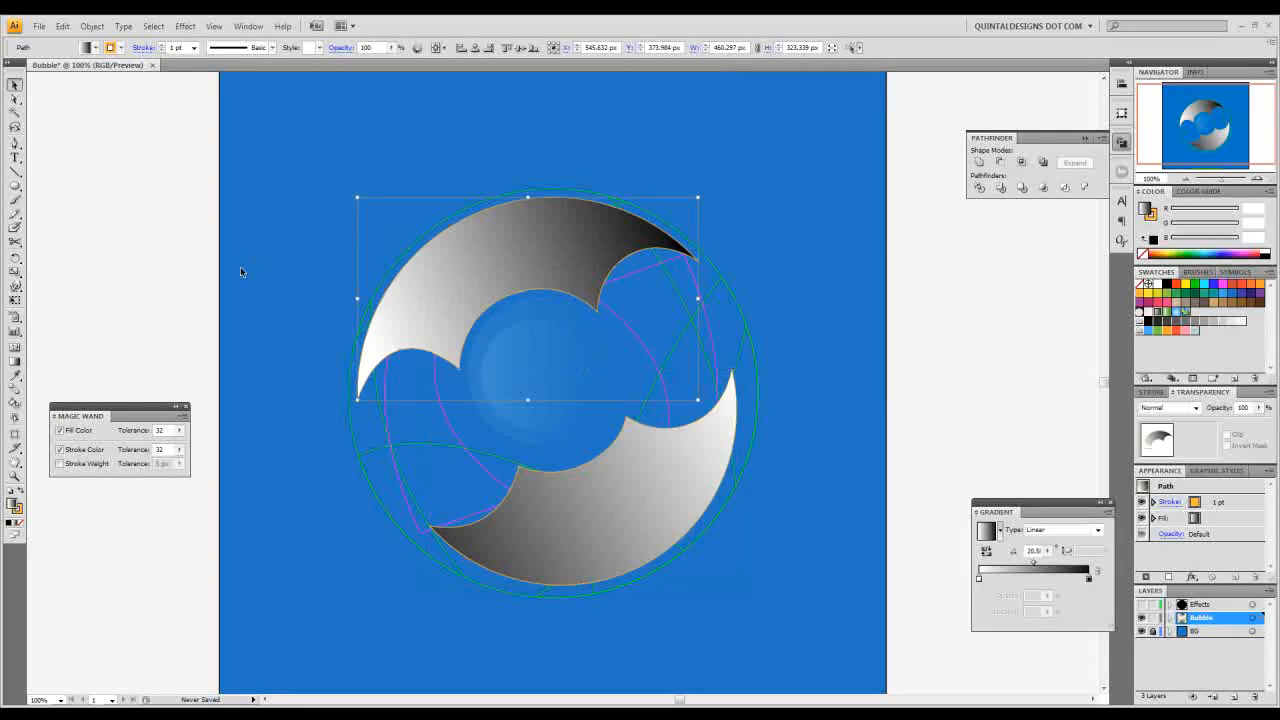
pyautogui.click(14, 362)
pyautogui.moveTo(342, 351); pyautogui.dragTo(776, 153)
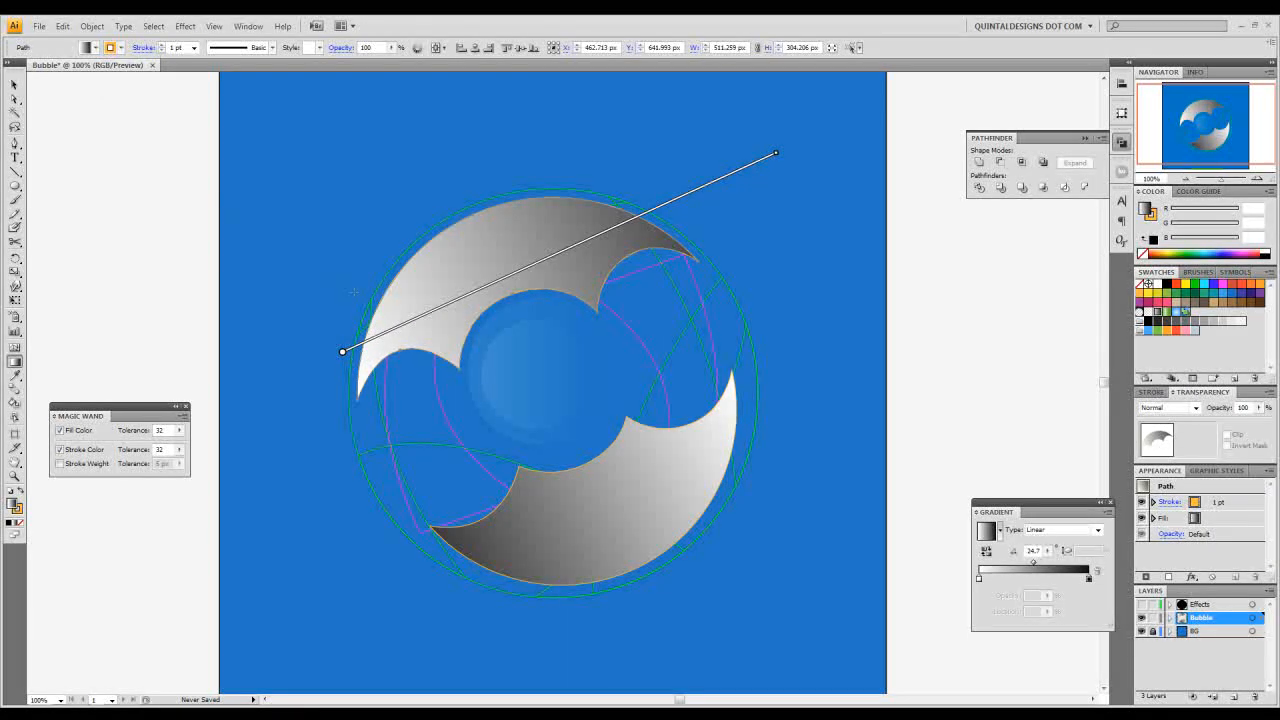
pyautogui.moveTo(349, 372); pyautogui.dragTo(728, 215)
pyautogui.click(14, 84)
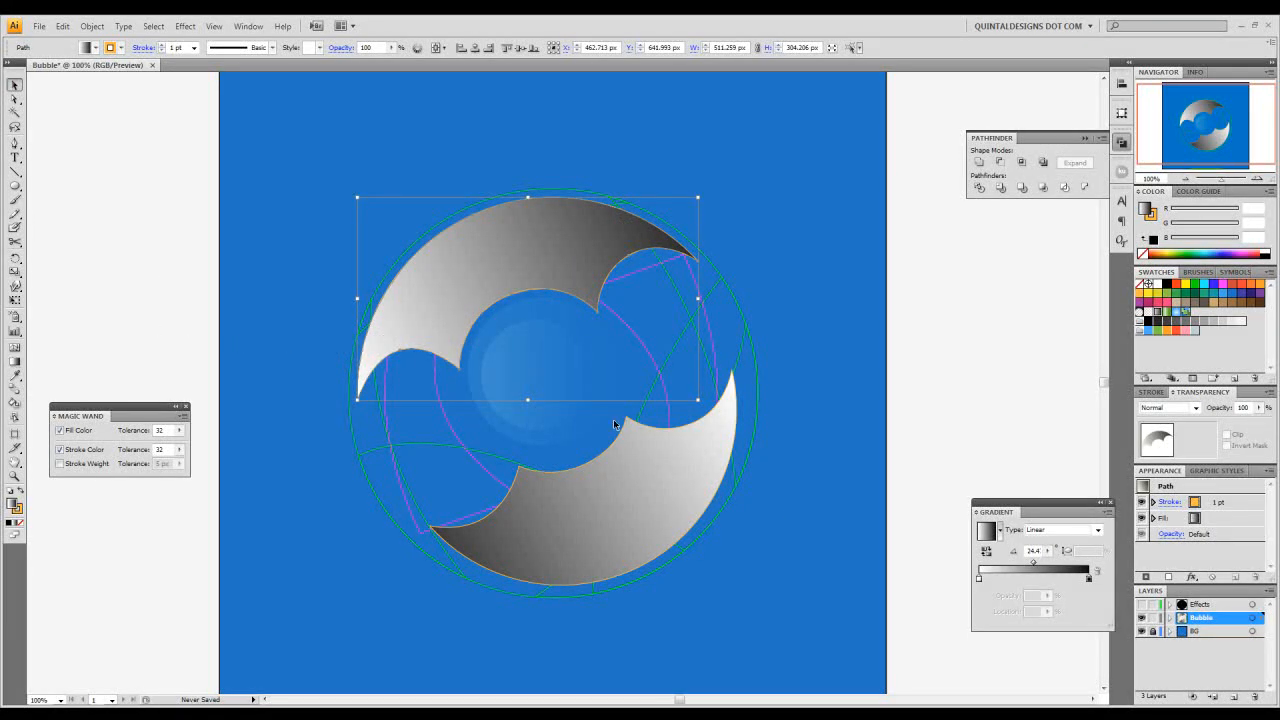
# Step: Set both scalloped pieces to the Screen blending mode with 30% opacity and deselect them
pyautogui.keyDown('shift'); pyautogui.click(637, 491); pyautogui.keyUp('shift')
pyautogui.click(1195, 408)
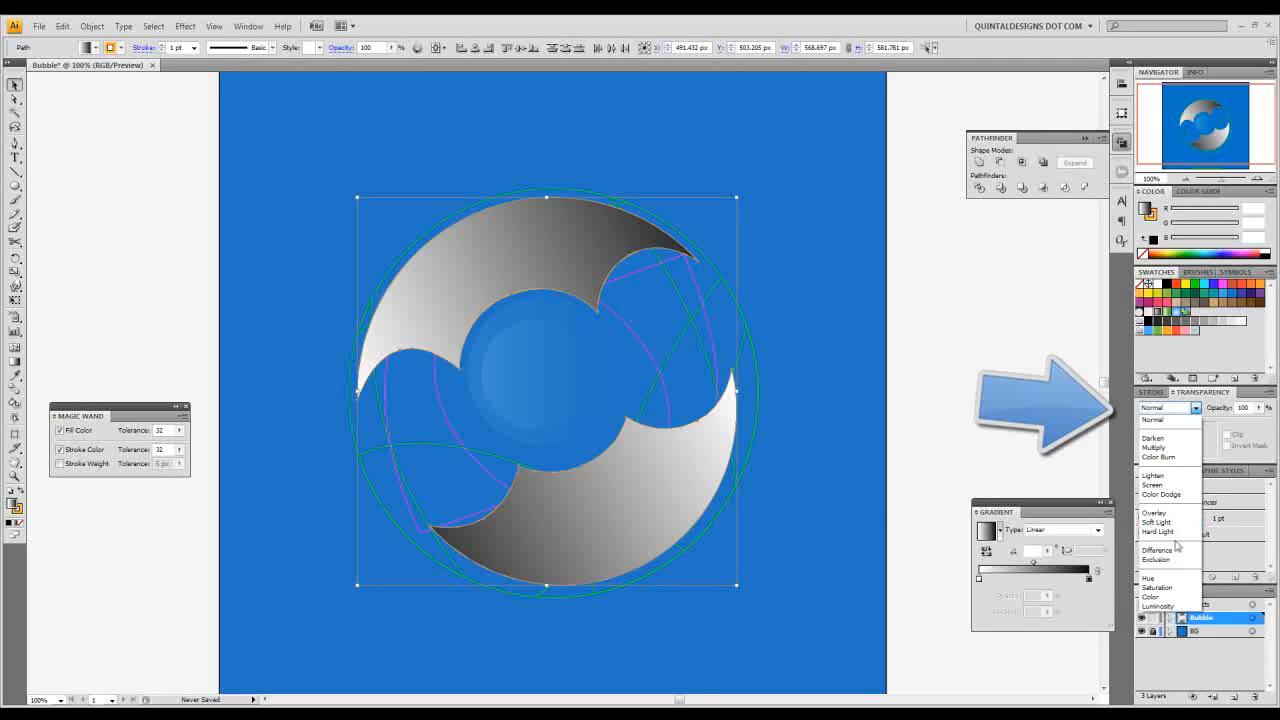
pyautogui.click(1180, 485)
pyautogui.click(1252, 407)
pyautogui.write('30')
pyautogui.press('Return')
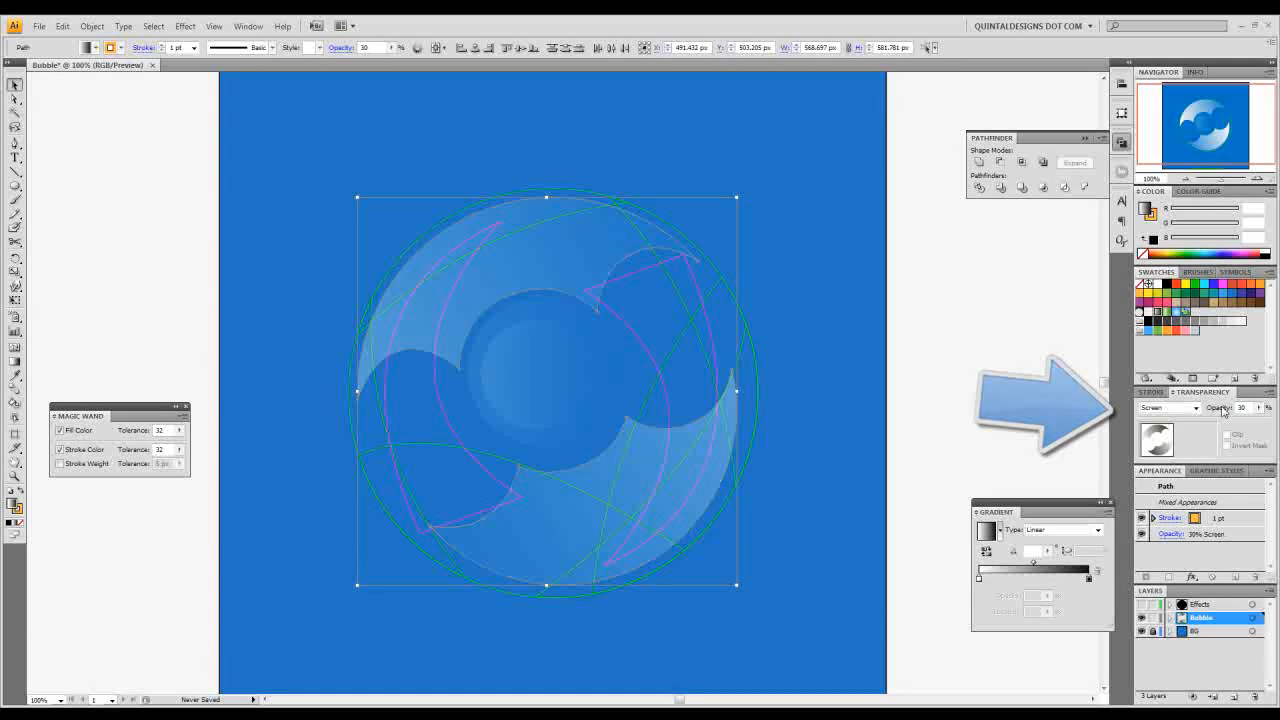
pyautogui.click(923, 314)
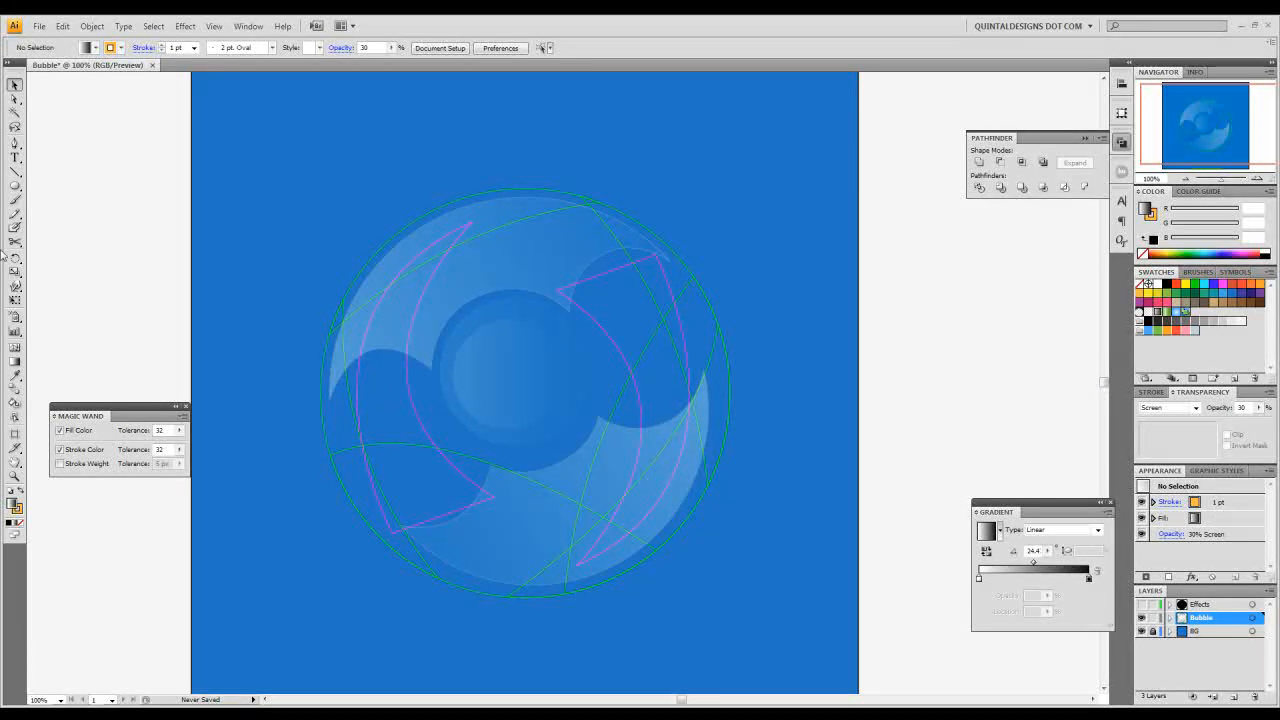
# Step: Fill both magenta-outlined reflection shapes with the linear white-to-black gradient swatch and deselect them
pyautogui.click(17, 115)
pyautogui.click(666, 330)
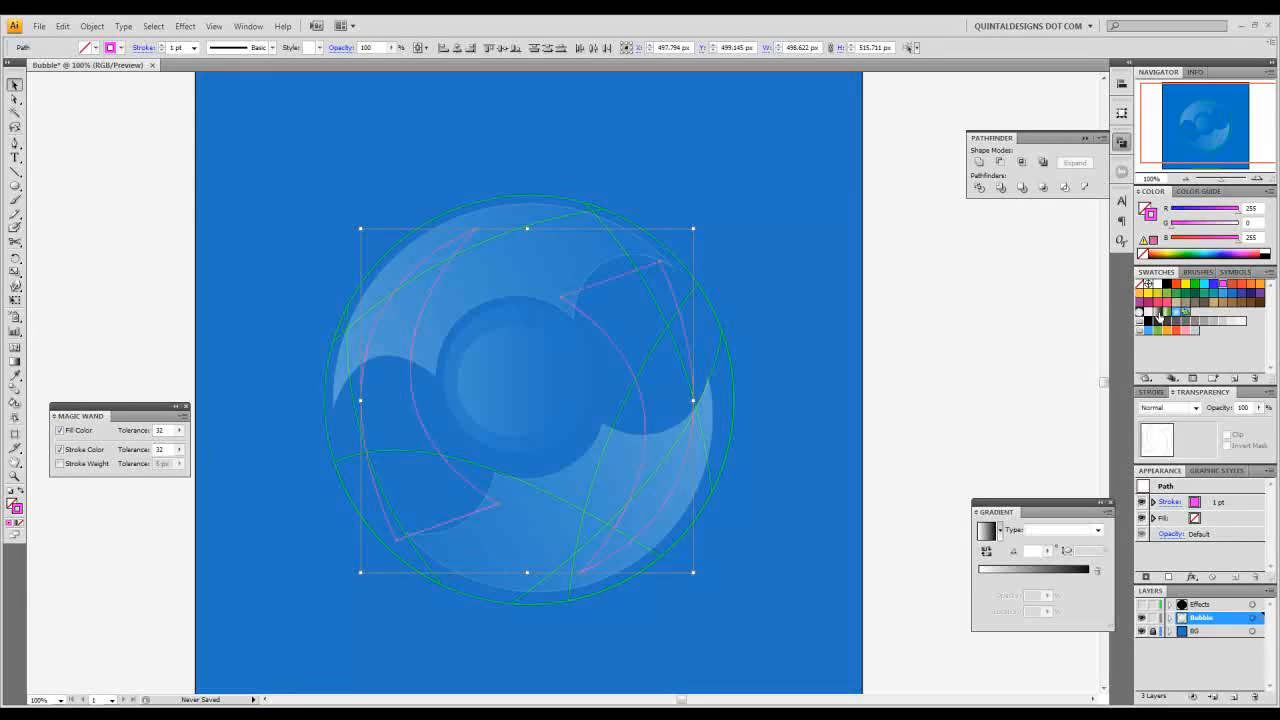
pyautogui.click(1157, 312)
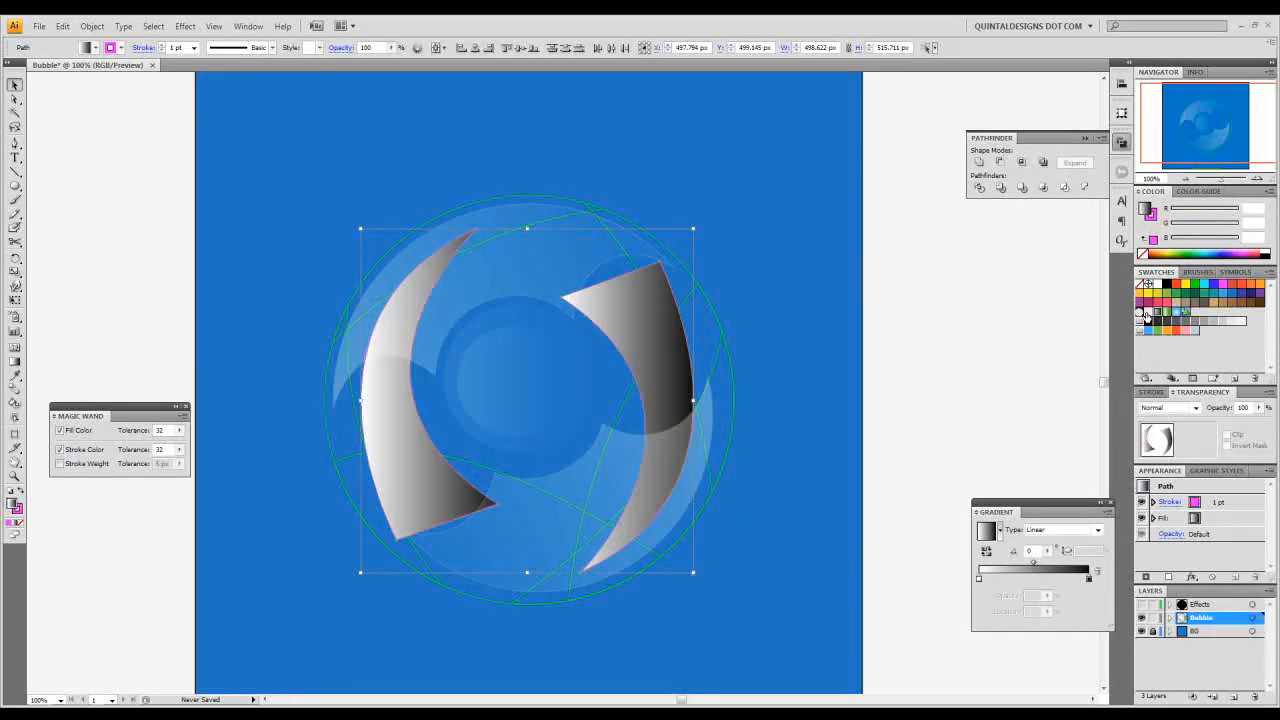
pyautogui.click(493, 531)
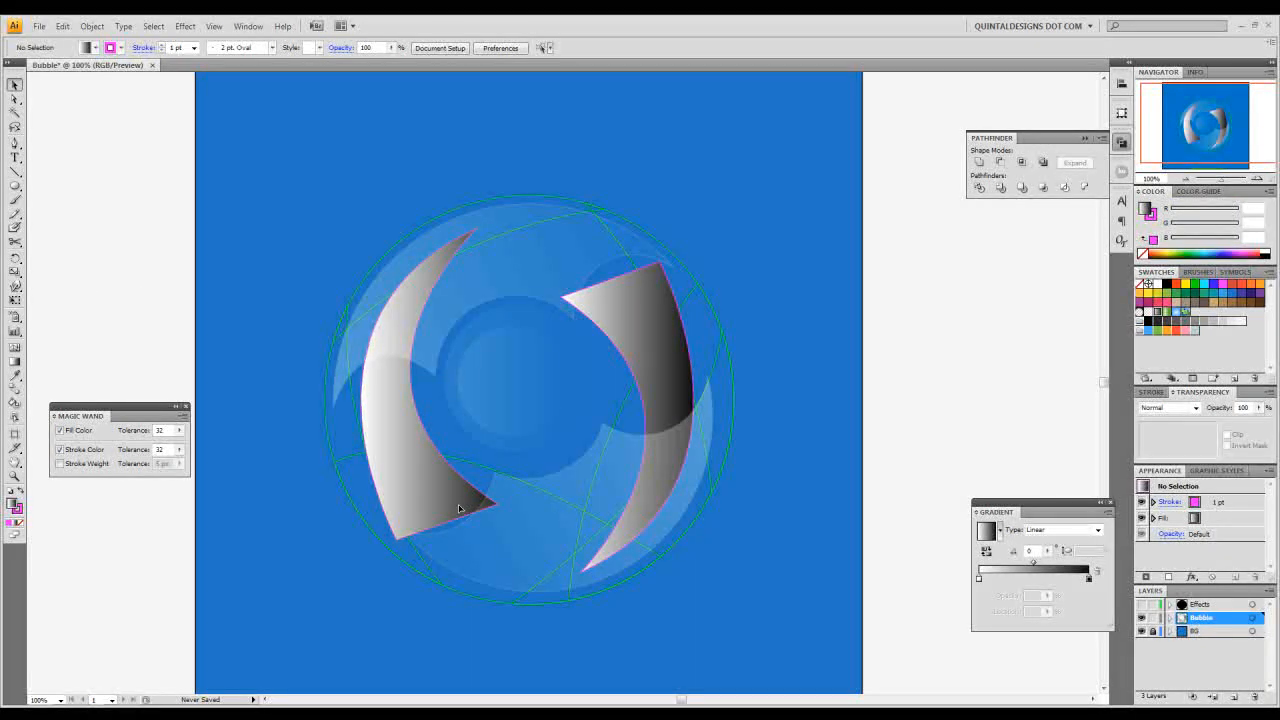
# Step: Redirect the left reflection shape's gradient to about -86°, from white near its upper tip to black near its base
pyautogui.click(456, 530)
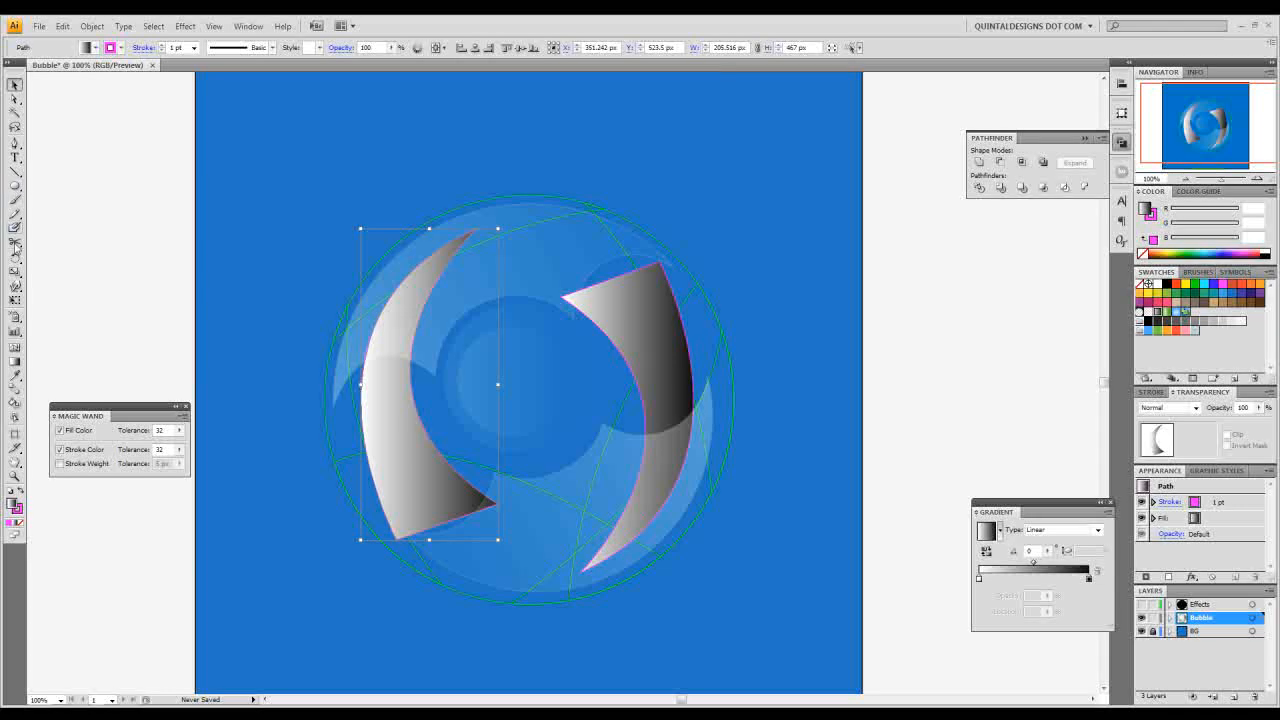
pyautogui.click(15, 362)
pyautogui.moveTo(414, 257); pyautogui.dragTo(429, 504)
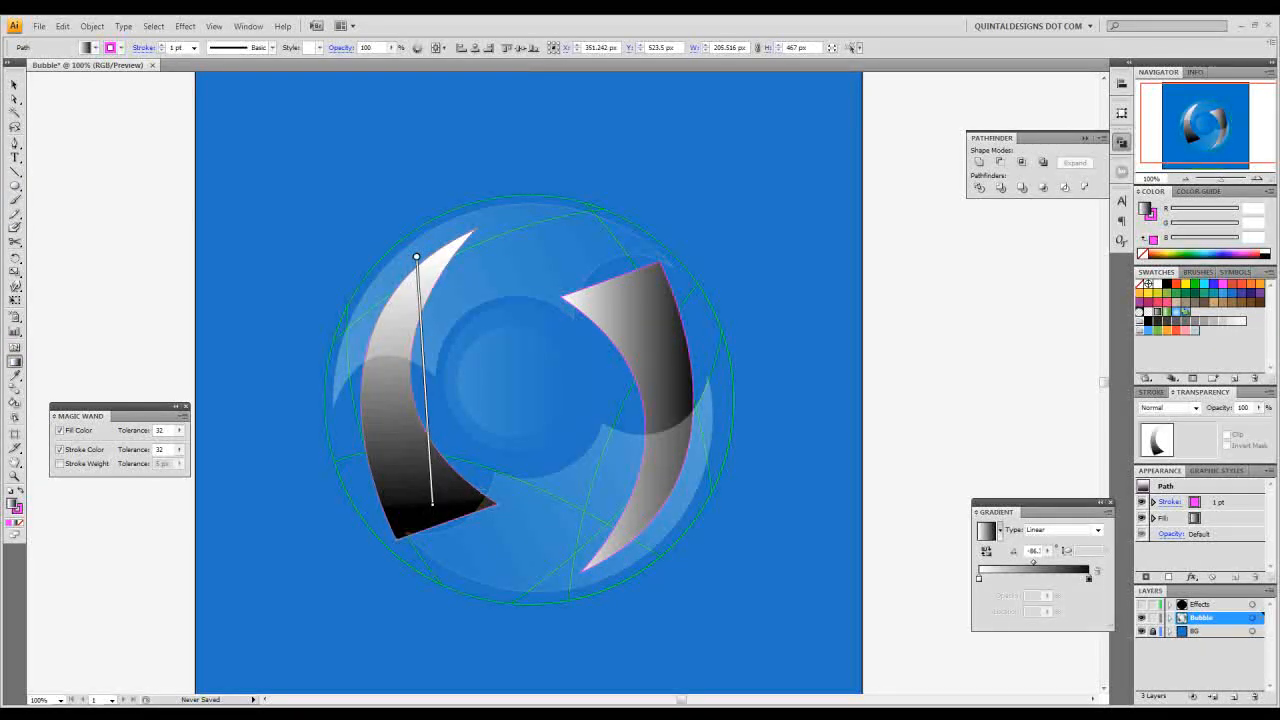
# Step: Redirect the right reflection shape's gradient to about 85°, from white near its lower tip to black near its upper edge
pyautogui.press('v')
pyautogui.click(607, 377)
pyautogui.click(15, 361)
pyautogui.moveTo(611, 549); pyautogui.dragTo(632, 300)
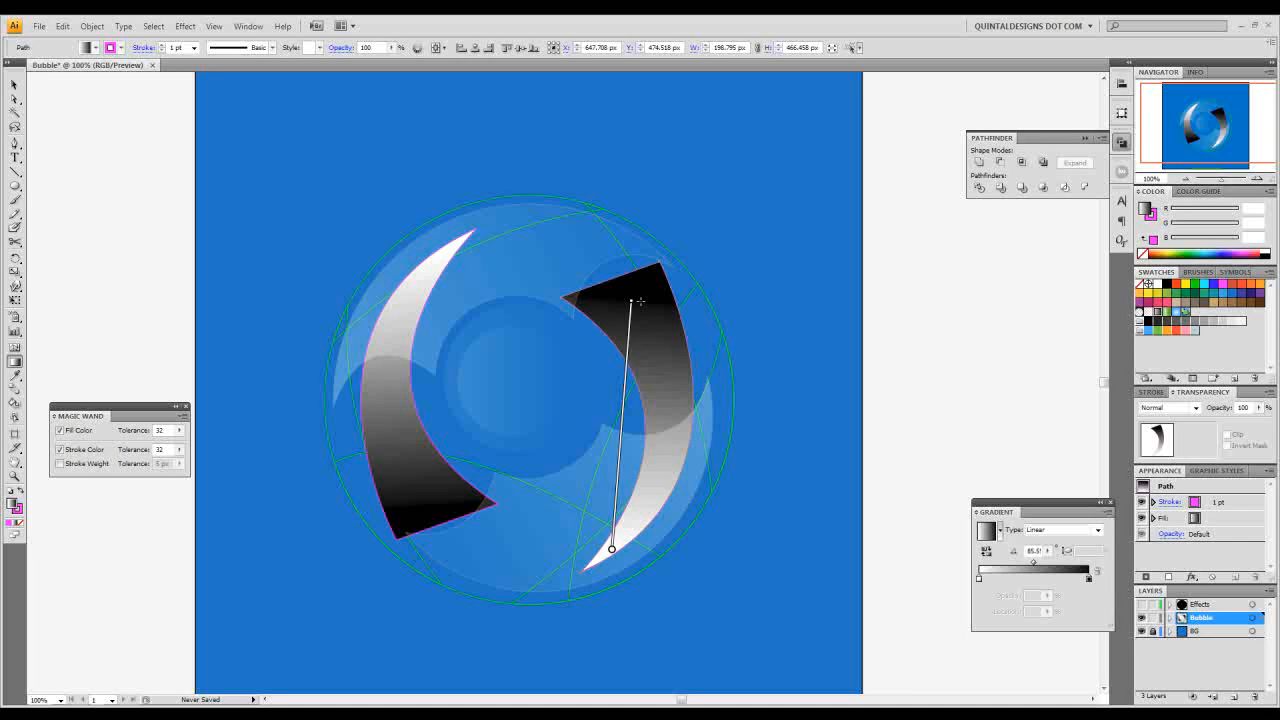
# Step: Set both reflection shapes to the Screen blending mode with 40% opacity and deselect them
pyautogui.press('v')
pyautogui.keyDown('shift'); pyautogui.click(366, 350); pyautogui.keyUp('shift')
pyautogui.click(1195, 408)
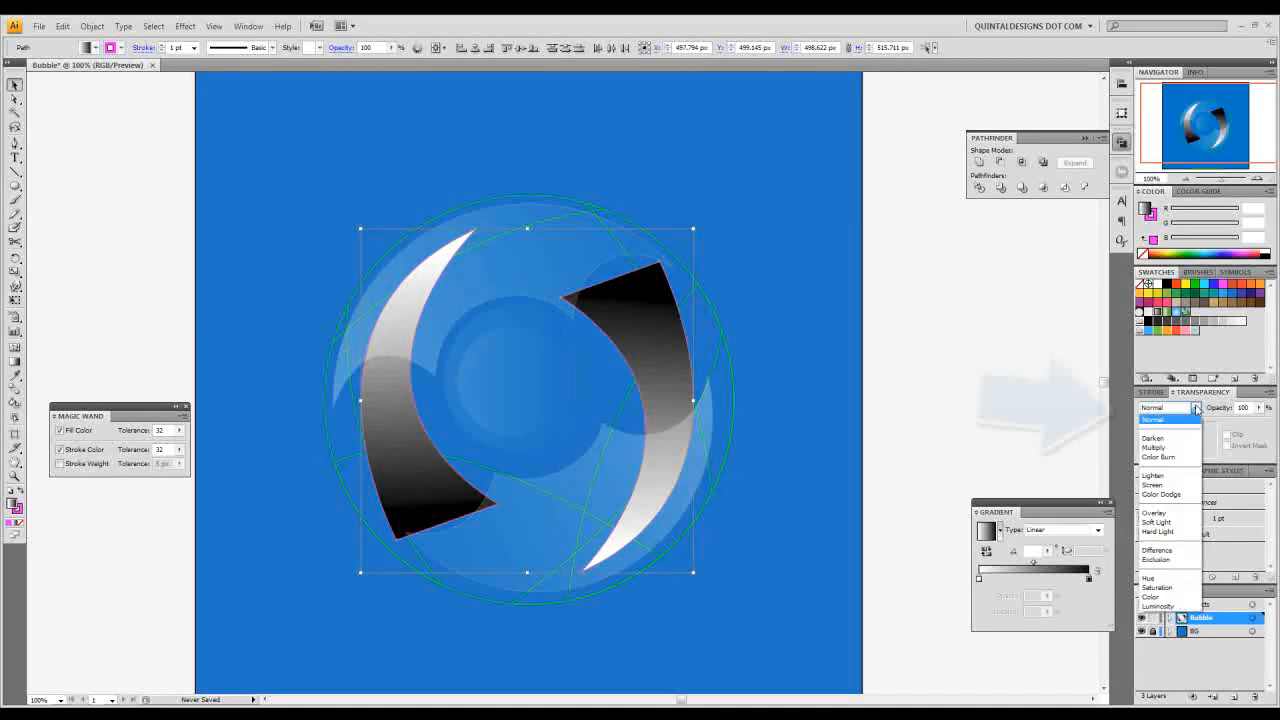
pyautogui.click(1176, 486)
pyautogui.click(1228, 408)
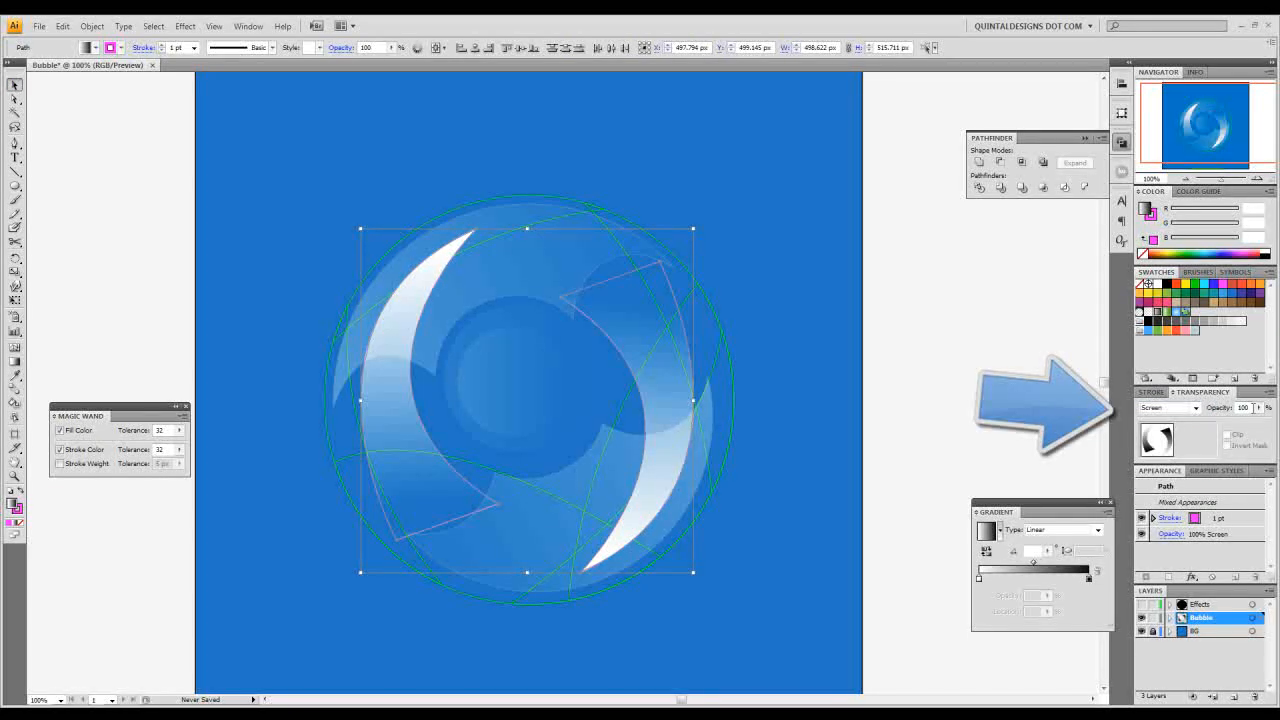
pyautogui.write('40')
pyautogui.press('Return')
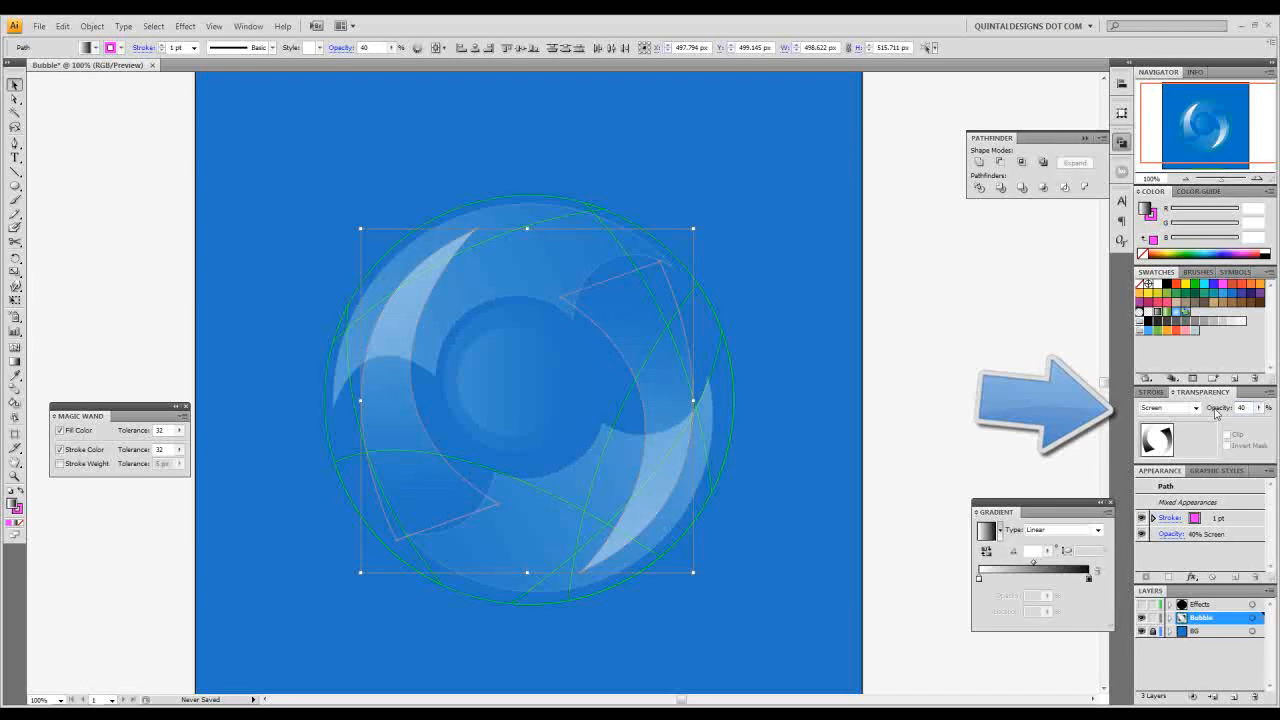
pyautogui.click(866, 351)
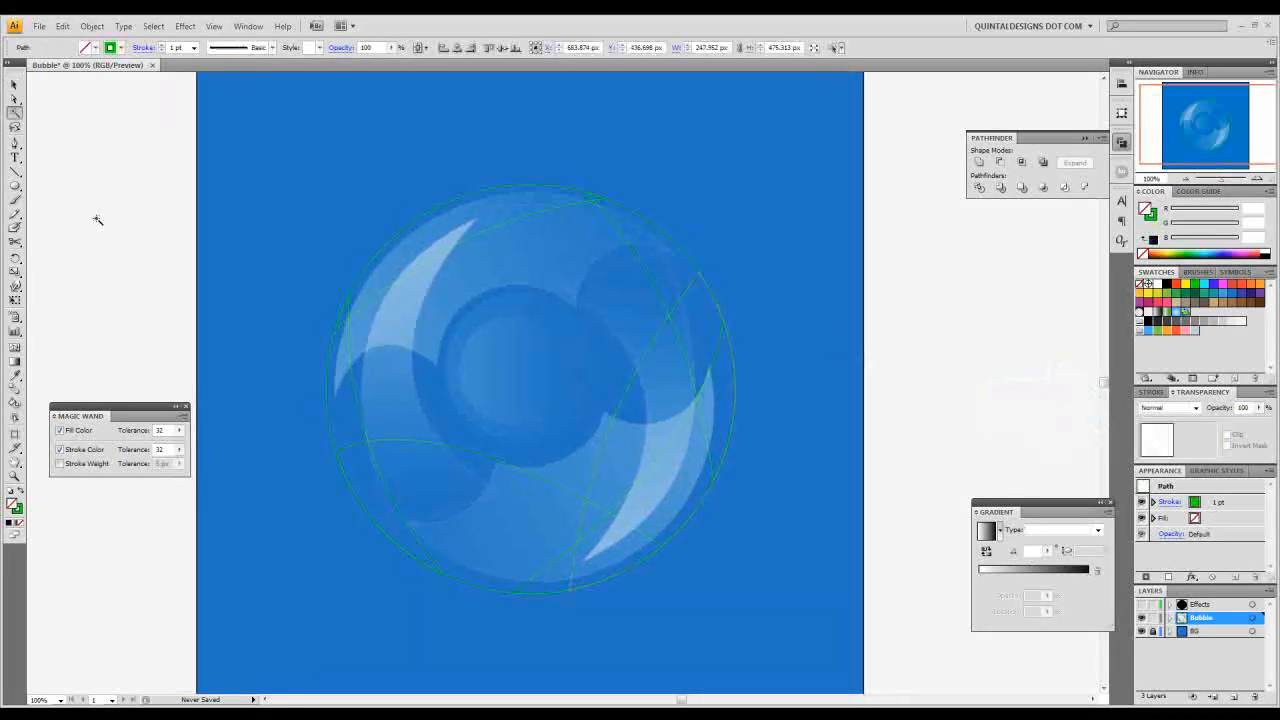
# Step: Fill all the green-outlined edge pieces with dark gray (RGB 26, 26, 26), bring them to the front and deselect them
pyautogui.click(328, 422)
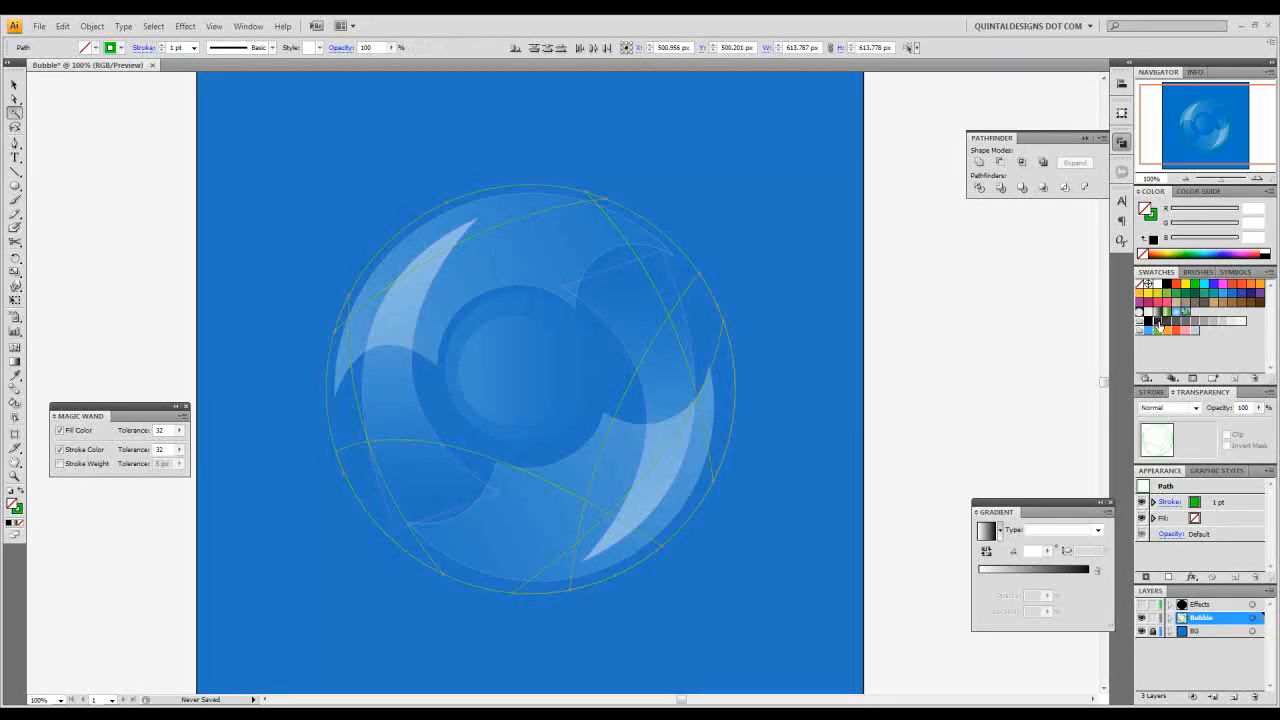
pyautogui.click(1159, 325)
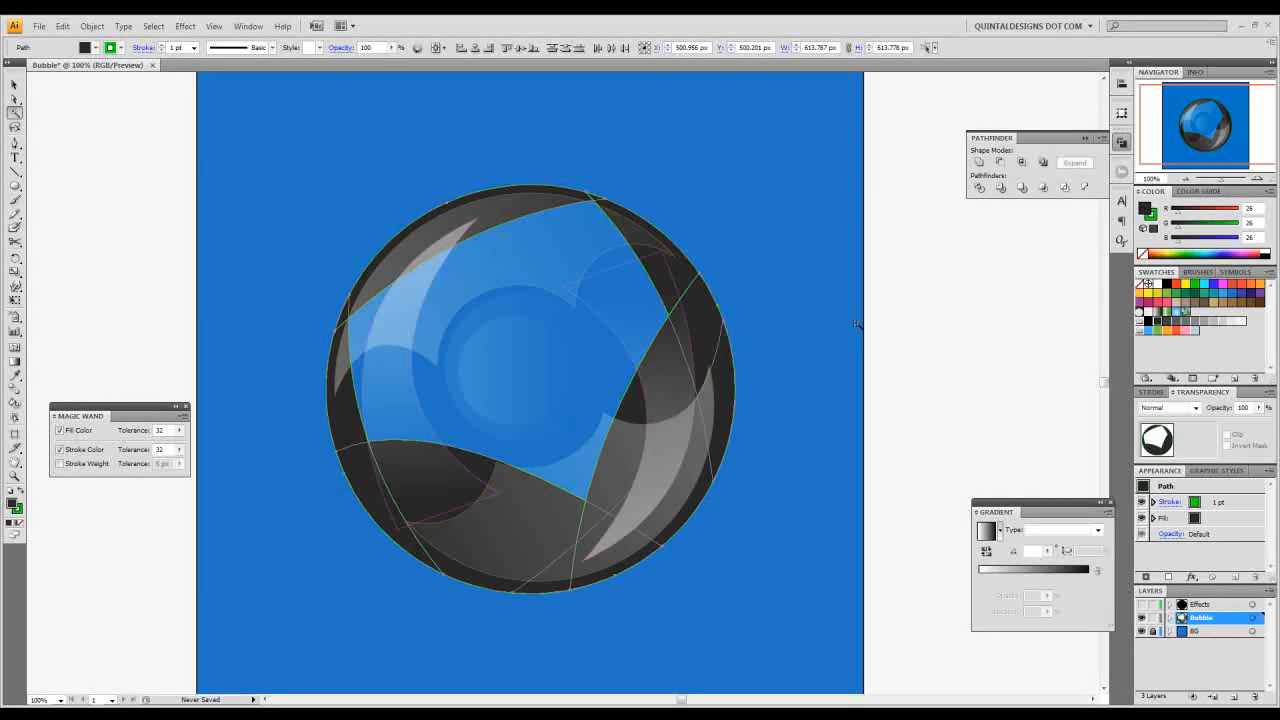
pyautogui.rightClick(695, 277)
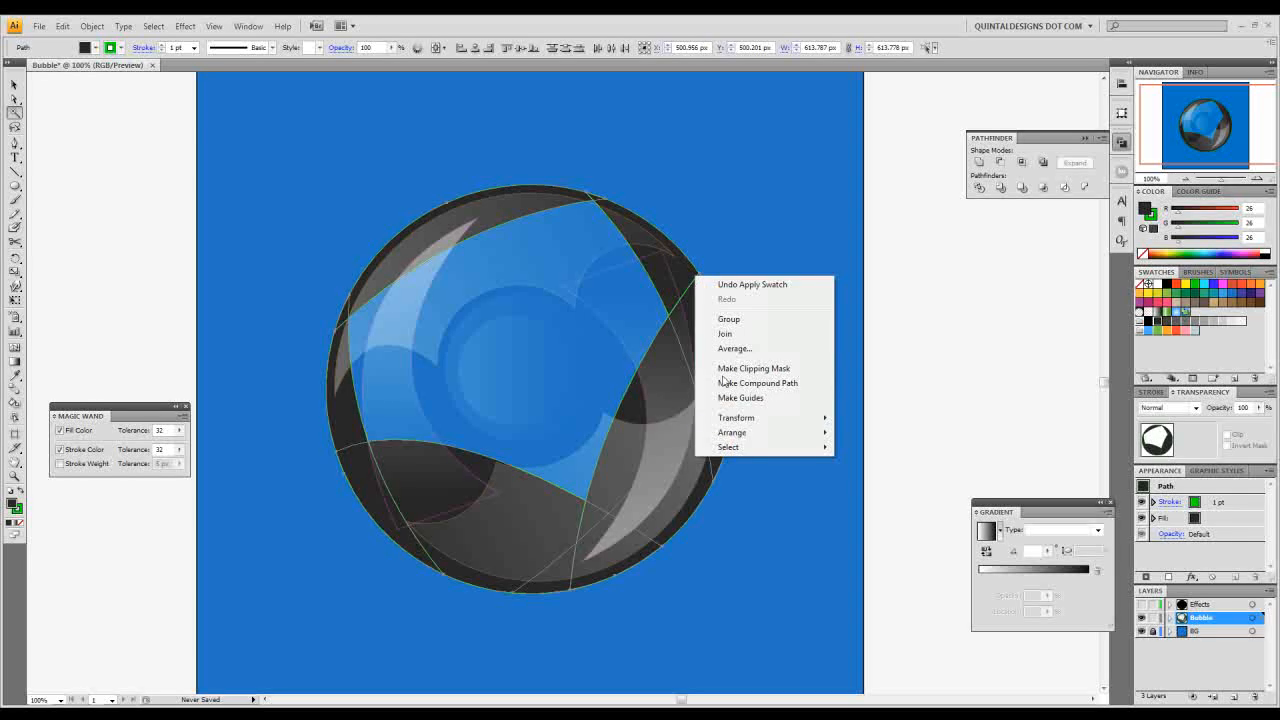
pyautogui.moveTo(748, 440)
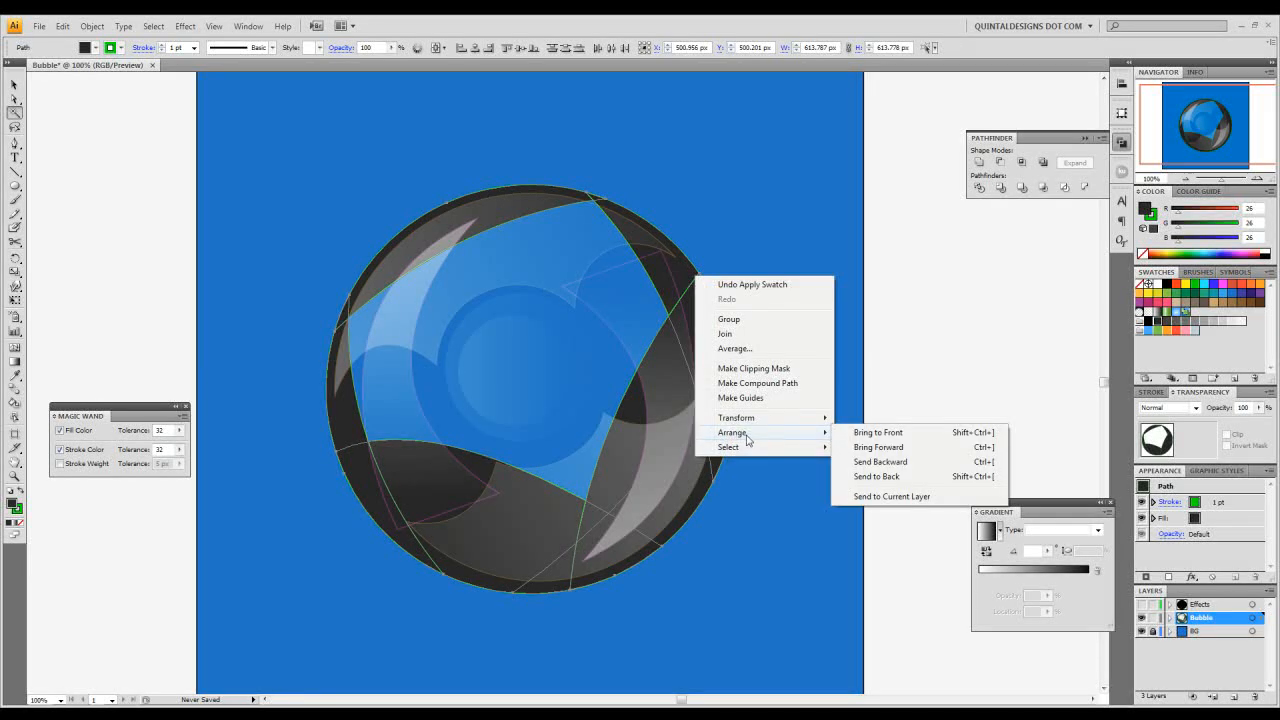
pyautogui.click(918, 438)
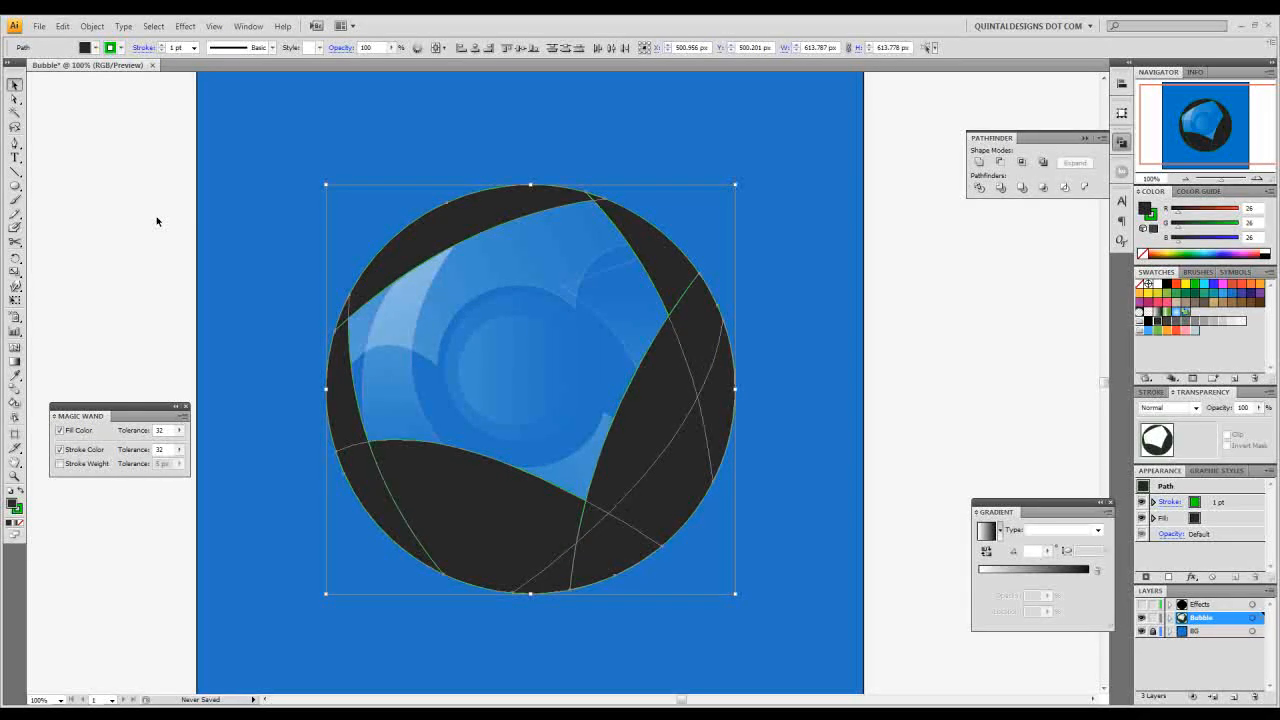
pyautogui.click(118, 240)
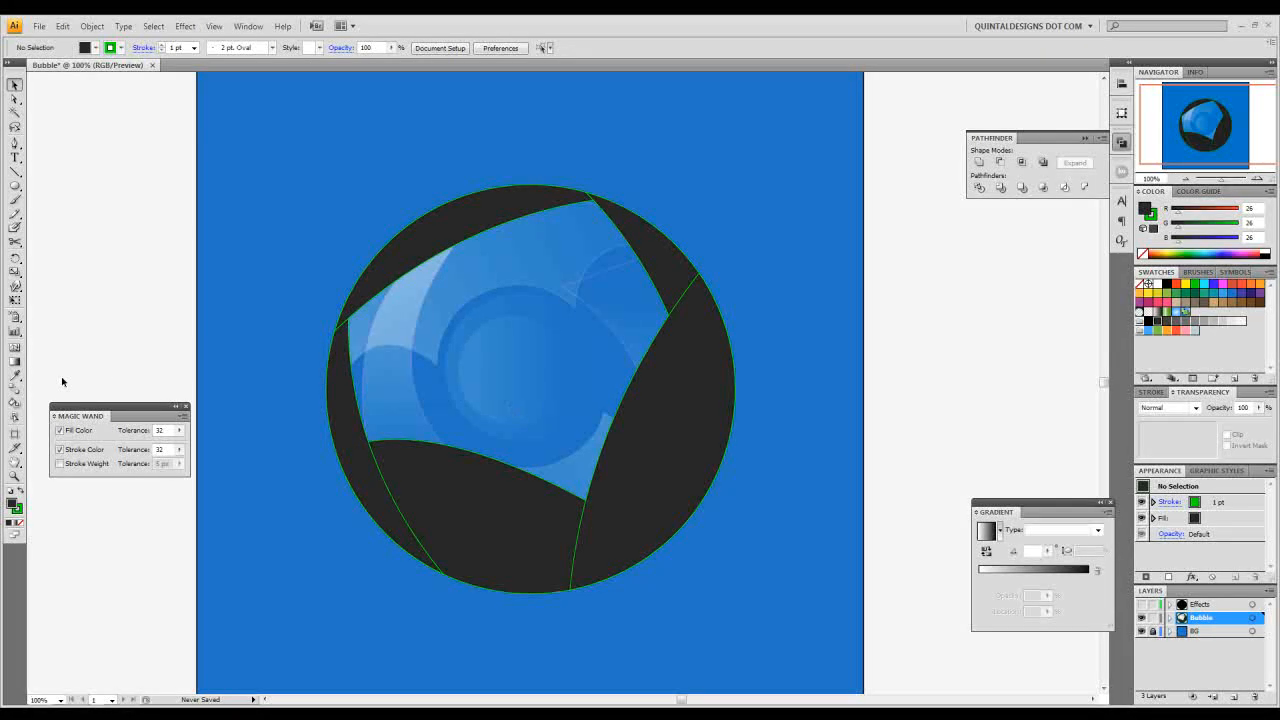
# Step: Add a white gradient mesh point near the outer rim of each of the five dark gray edge pieces
pyautogui.click(15, 347)
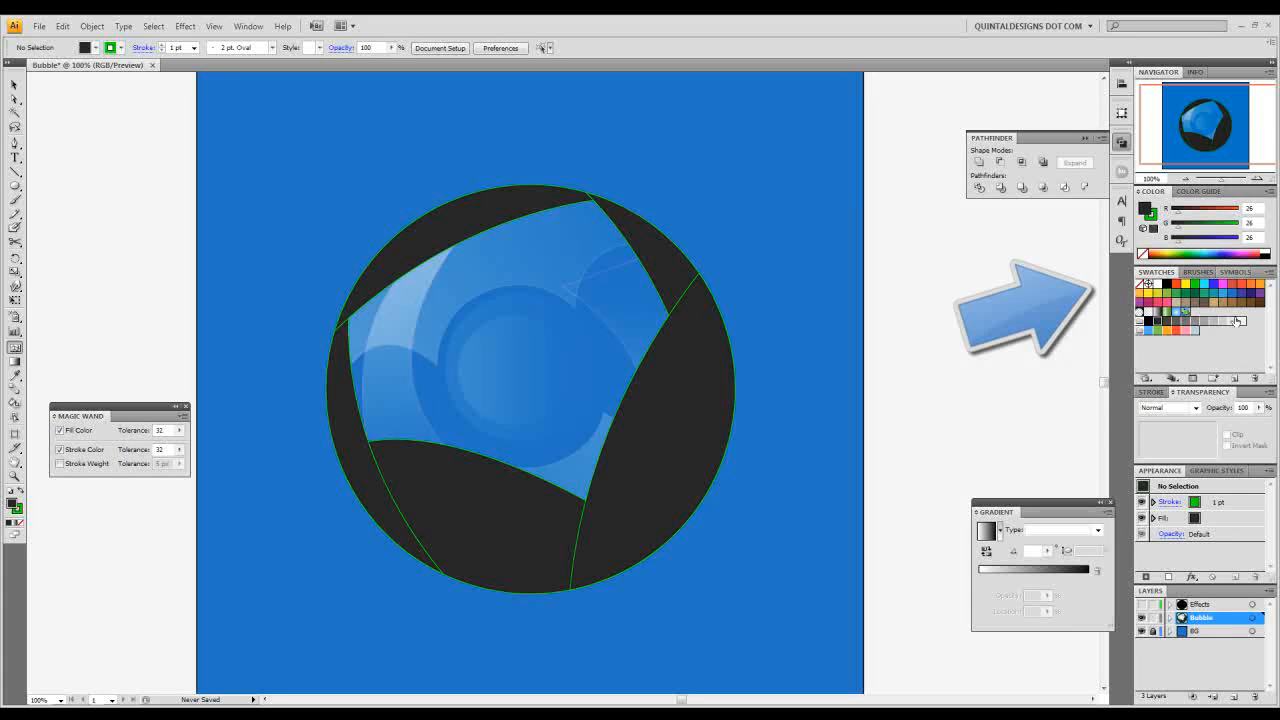
pyautogui.click(1157, 284)
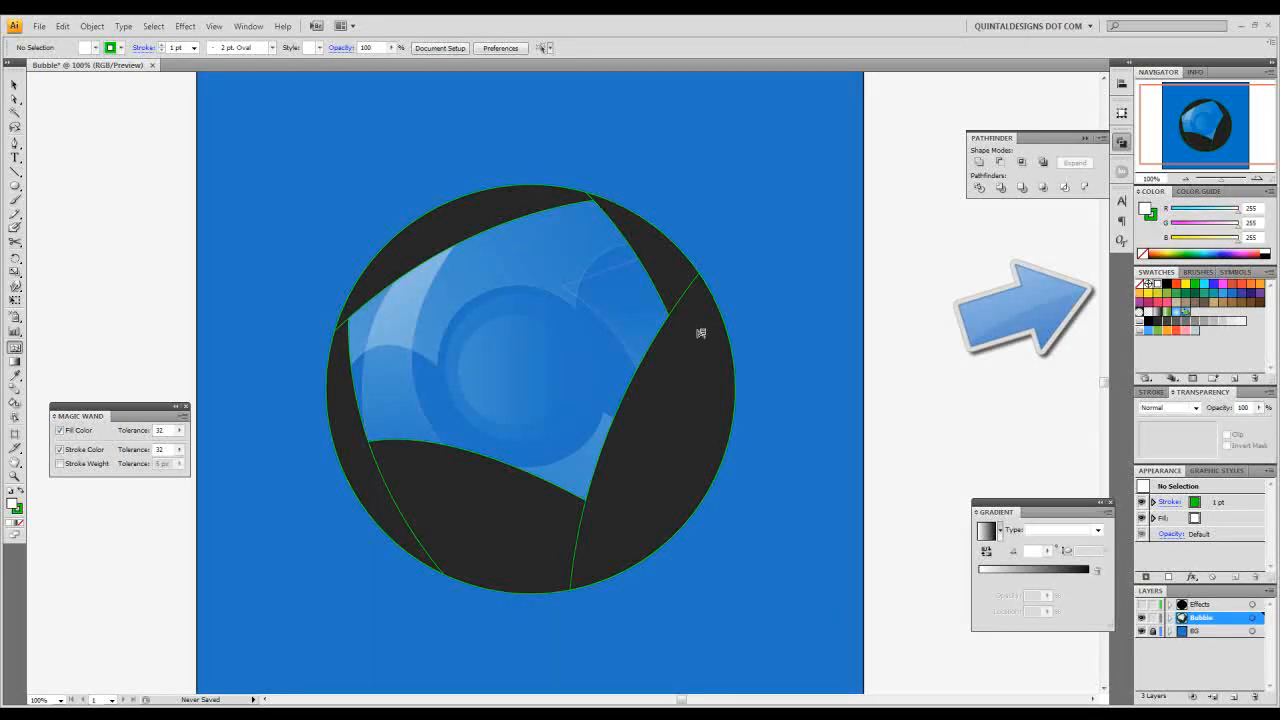
pyautogui.click(689, 519)
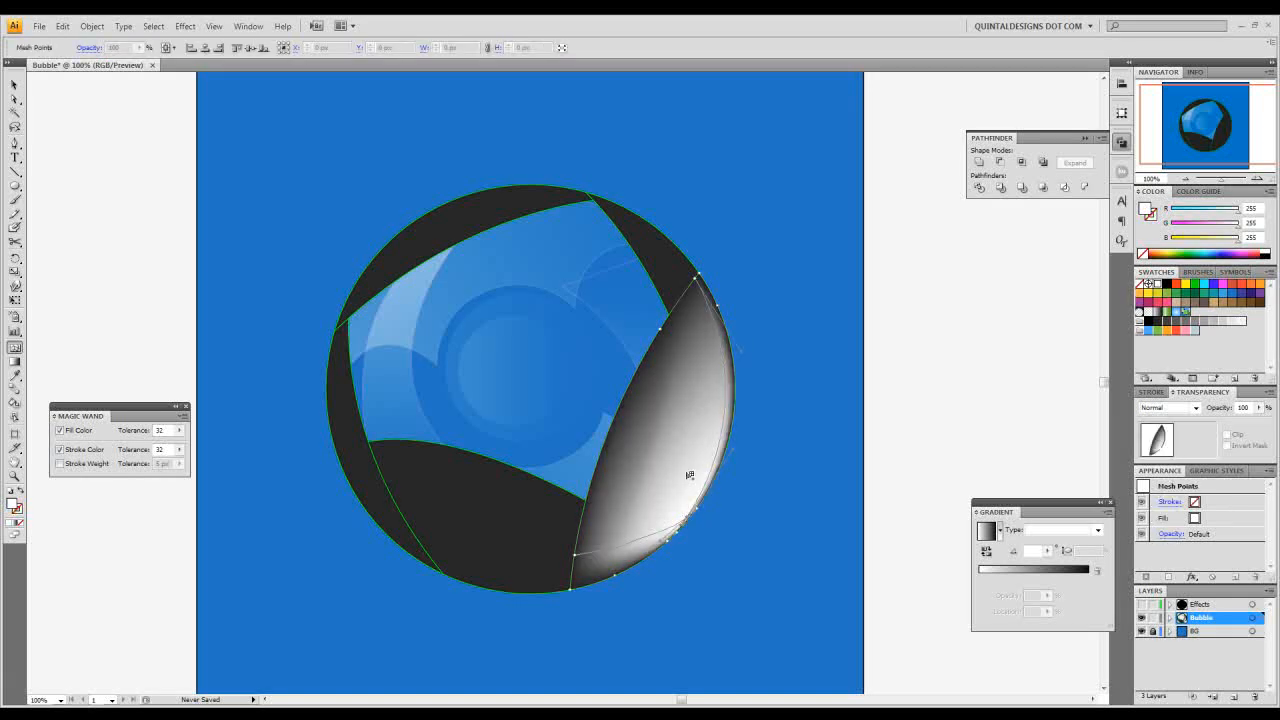
pyautogui.click(686, 260)
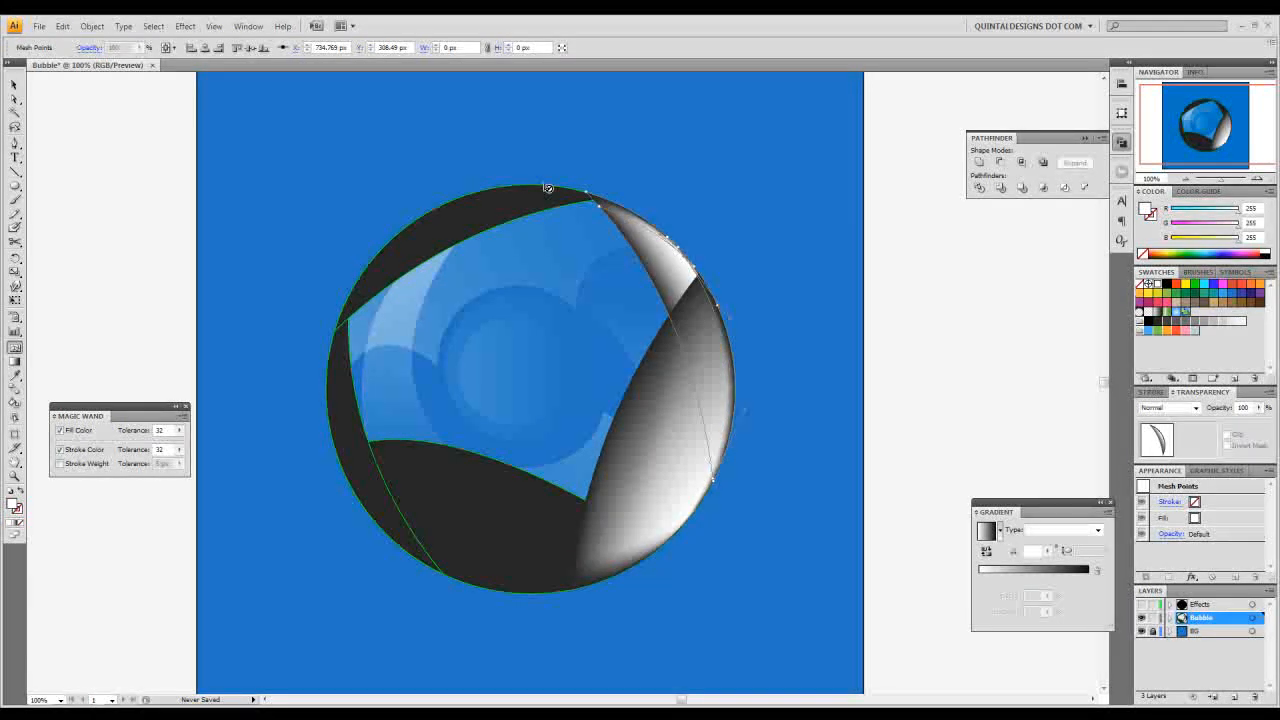
pyautogui.click(465, 203)
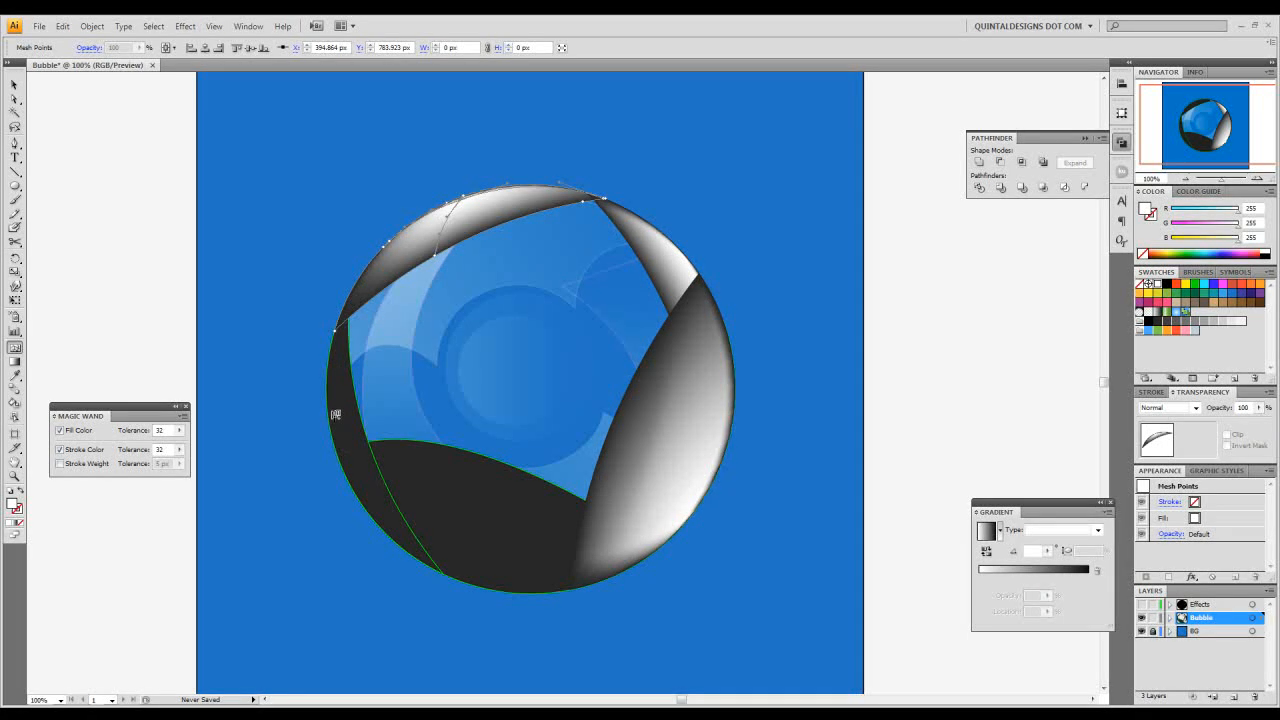
pyautogui.click(331, 410)
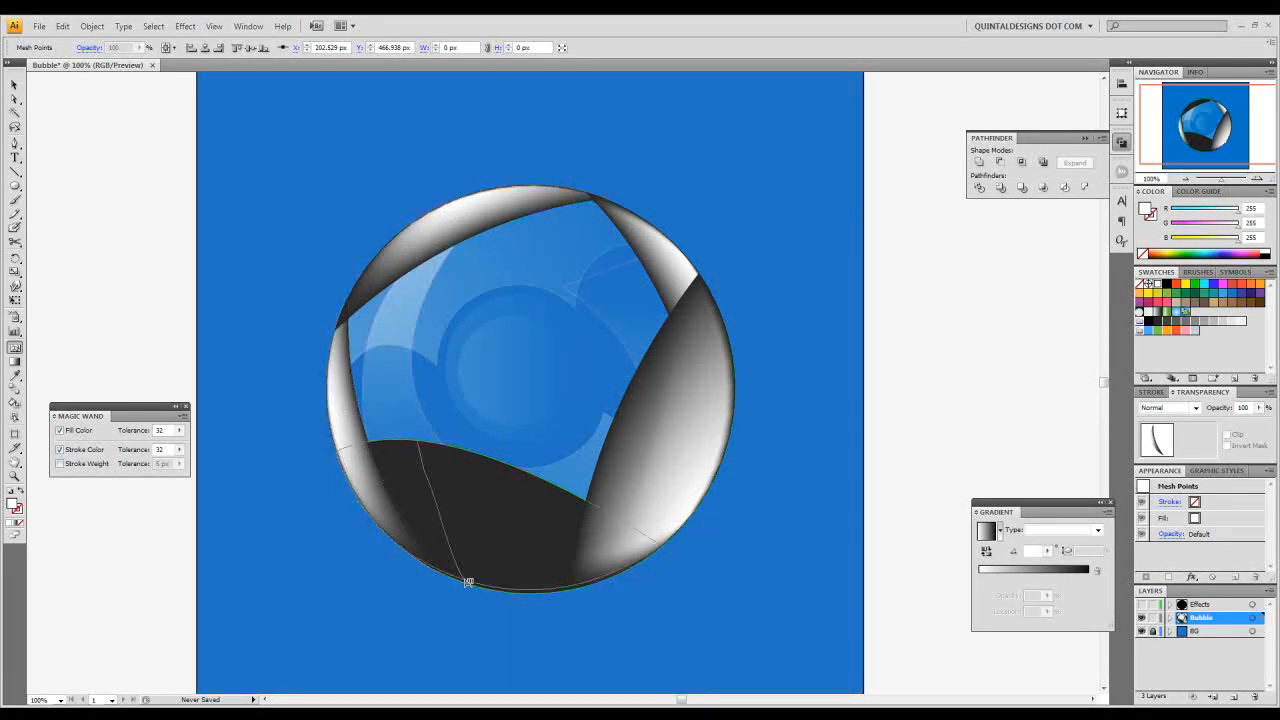
pyautogui.click(468, 581)
# Step: Set all five gradient mesh edge pieces to the Screen blending mode with 40% opacity and deselect them
pyautogui.click(16, 87)
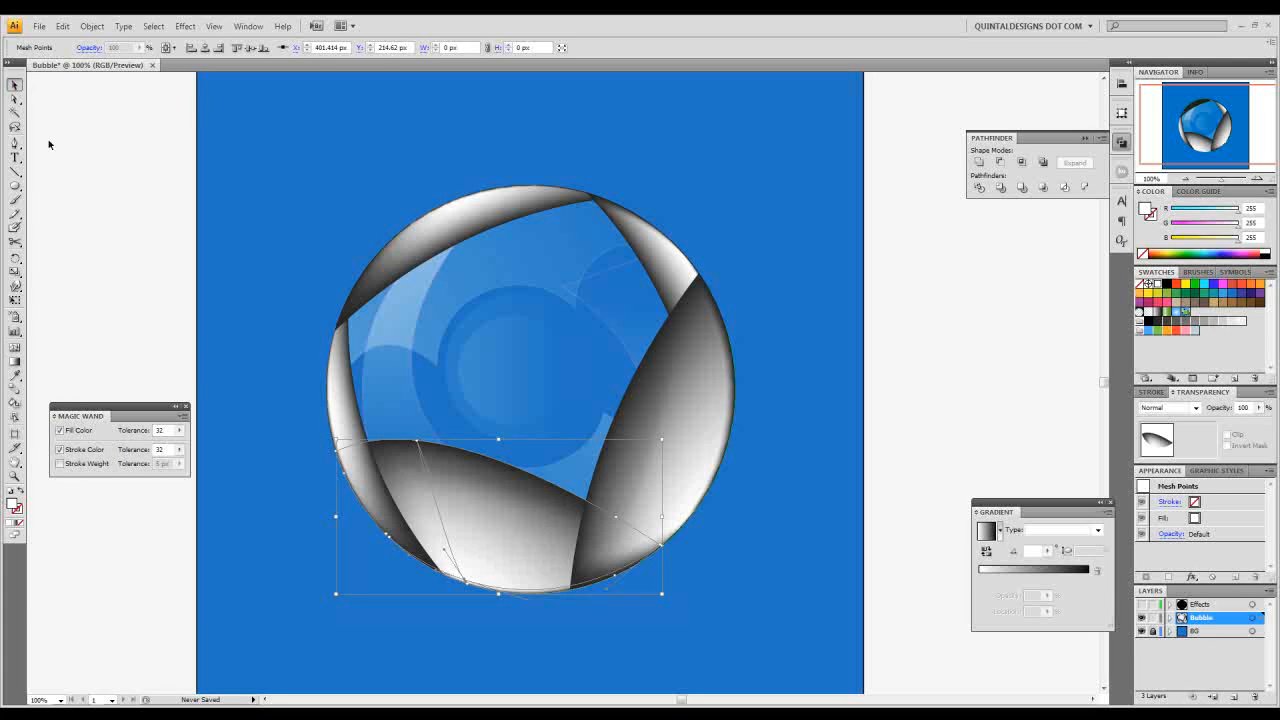
pyautogui.click(254, 234)
pyautogui.click(678, 382)
pyautogui.keyDown('shift'); pyautogui.click(665, 276); pyautogui.keyUp('shift')
pyautogui.keyDown('shift'); pyautogui.click(445, 240); pyautogui.keyUp('shift')
pyautogui.keyDown('shift'); pyautogui.click(349, 398); pyautogui.keyUp('shift')
pyautogui.keyDown('shift'); pyautogui.click(462, 498); pyautogui.keyUp('shift')
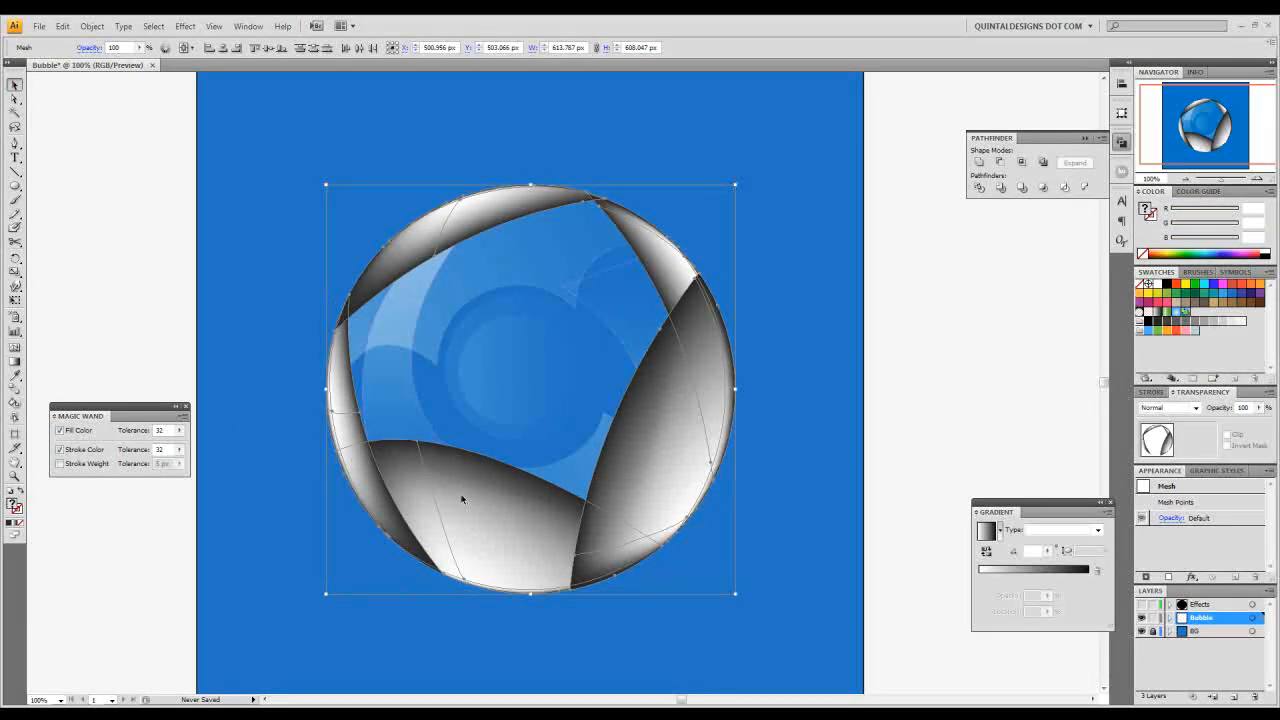
pyautogui.click(1190, 409)
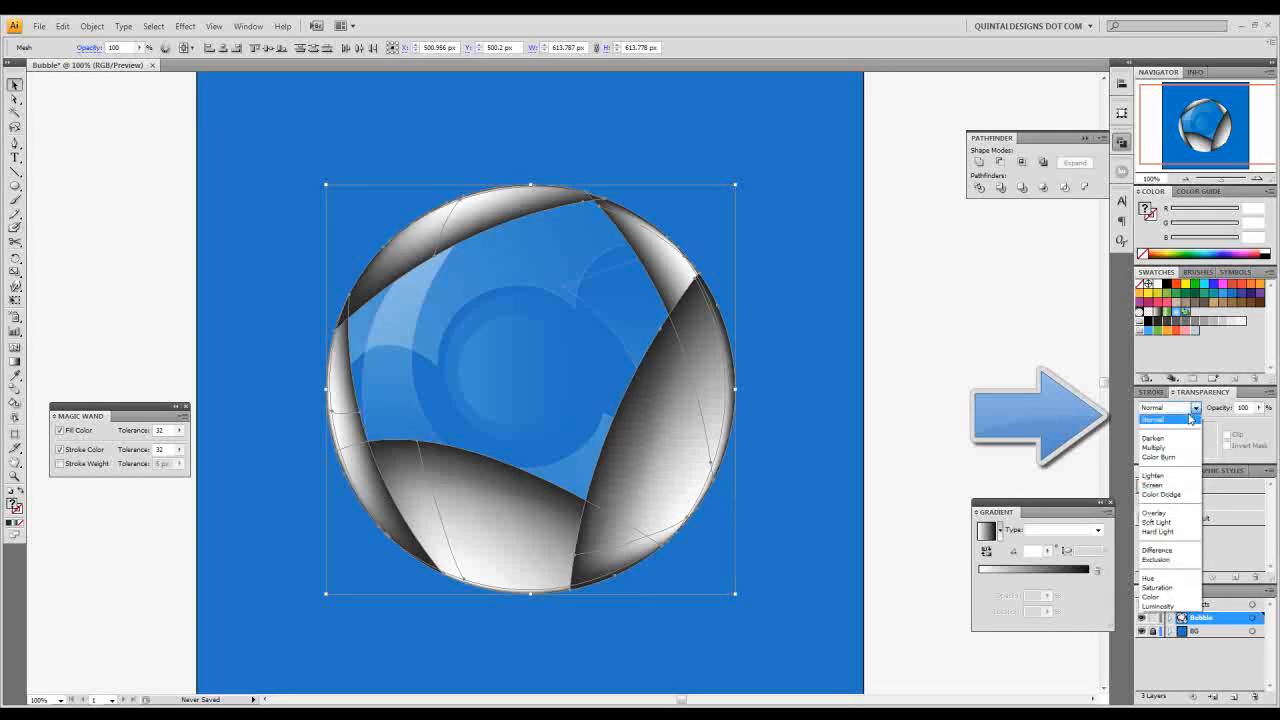
pyautogui.click(1152, 455)
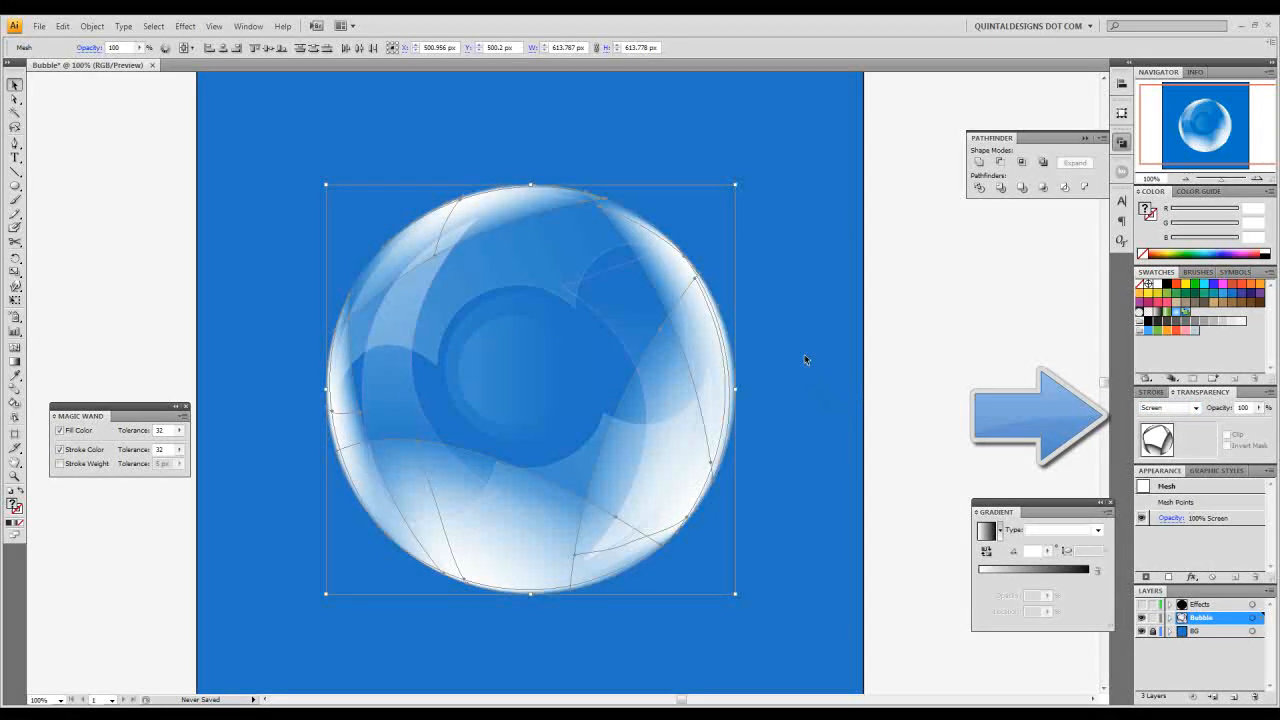
pyautogui.click(1220, 410)
pyautogui.write('40')
pyautogui.press('Return')
pyautogui.click(850, 283)
# Step: Remove the stroke from all the bubble artwork and deselect it
pyautogui.moveTo(729, 309); pyautogui.dragTo(744, 280)
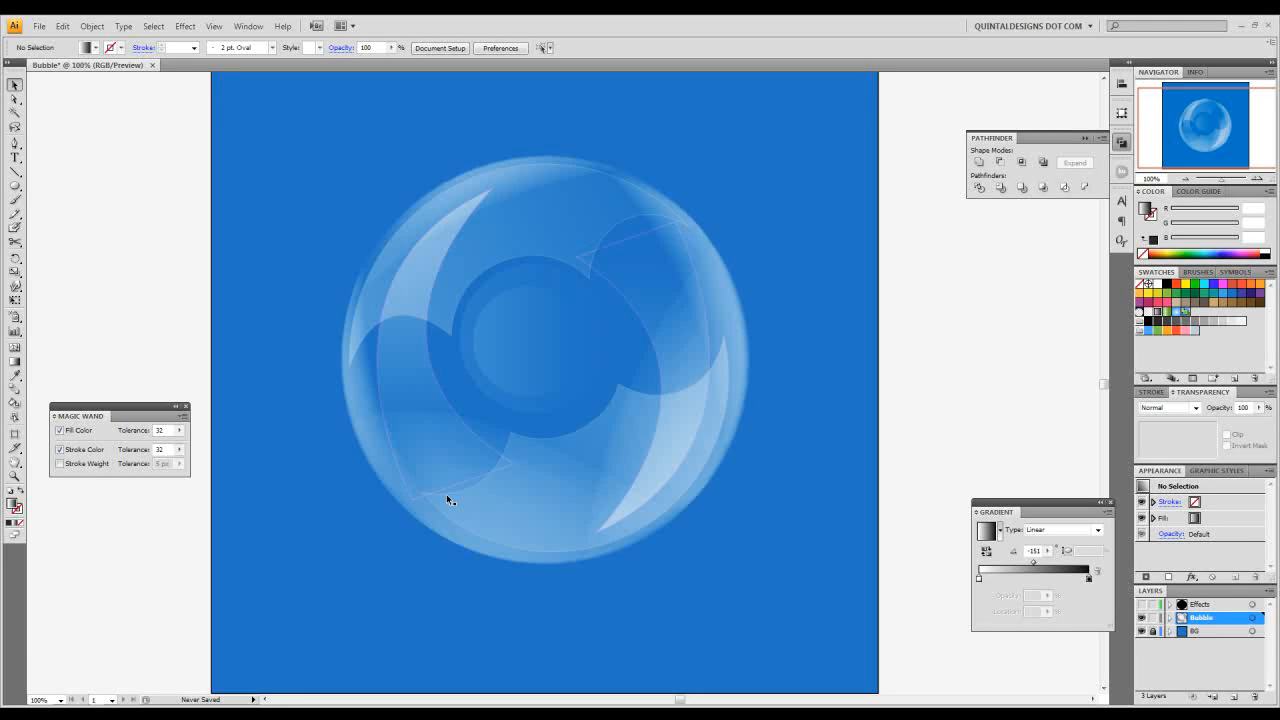
pyautogui.moveTo(927, 137); pyautogui.dragTo(217, 615)
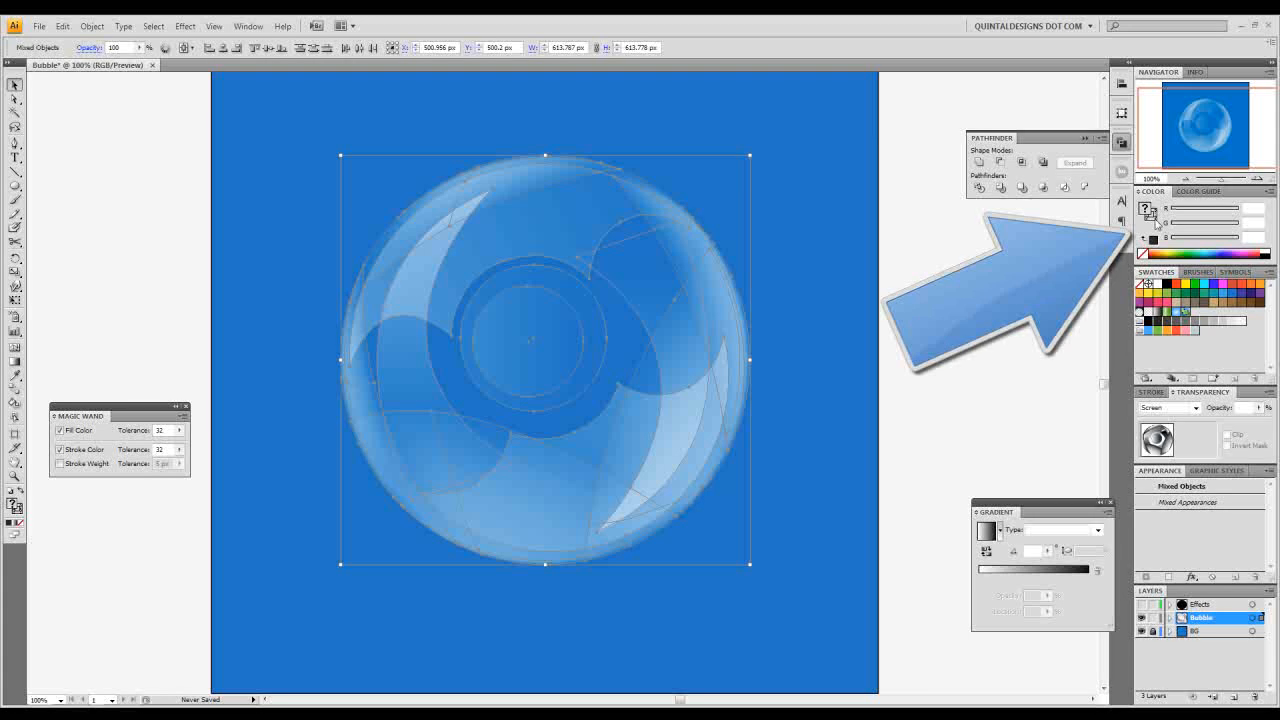
pyautogui.click(852, 286)
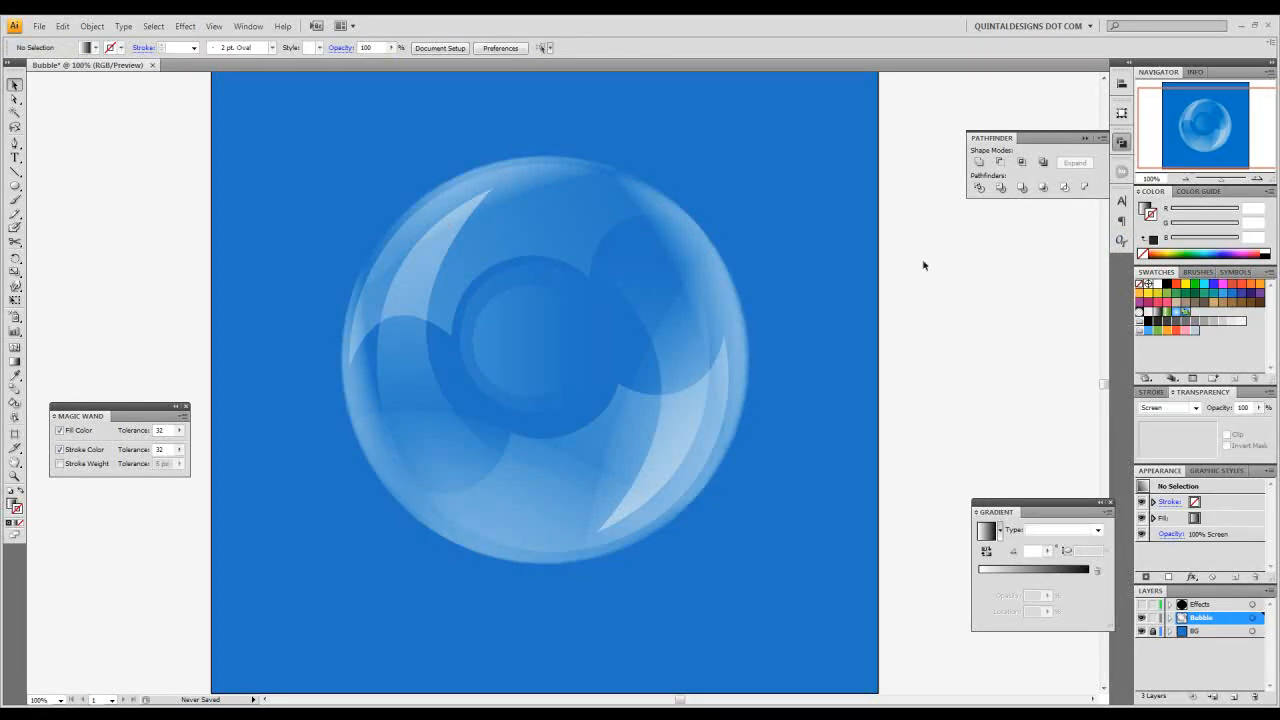
# Step: Lock the Bubble layer, then show the Effects layer and make it active
pyautogui.moveTo(777, 234); pyautogui.dragTo(778, 255)
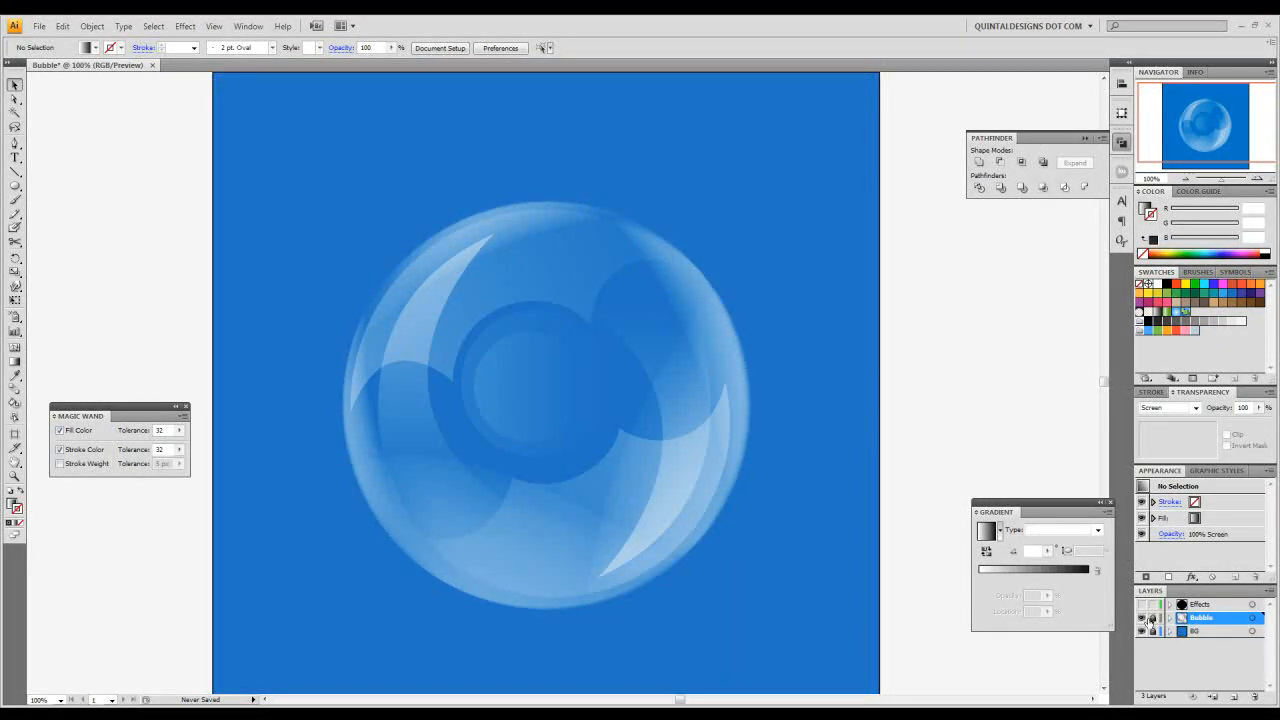
pyautogui.click(1141, 605)
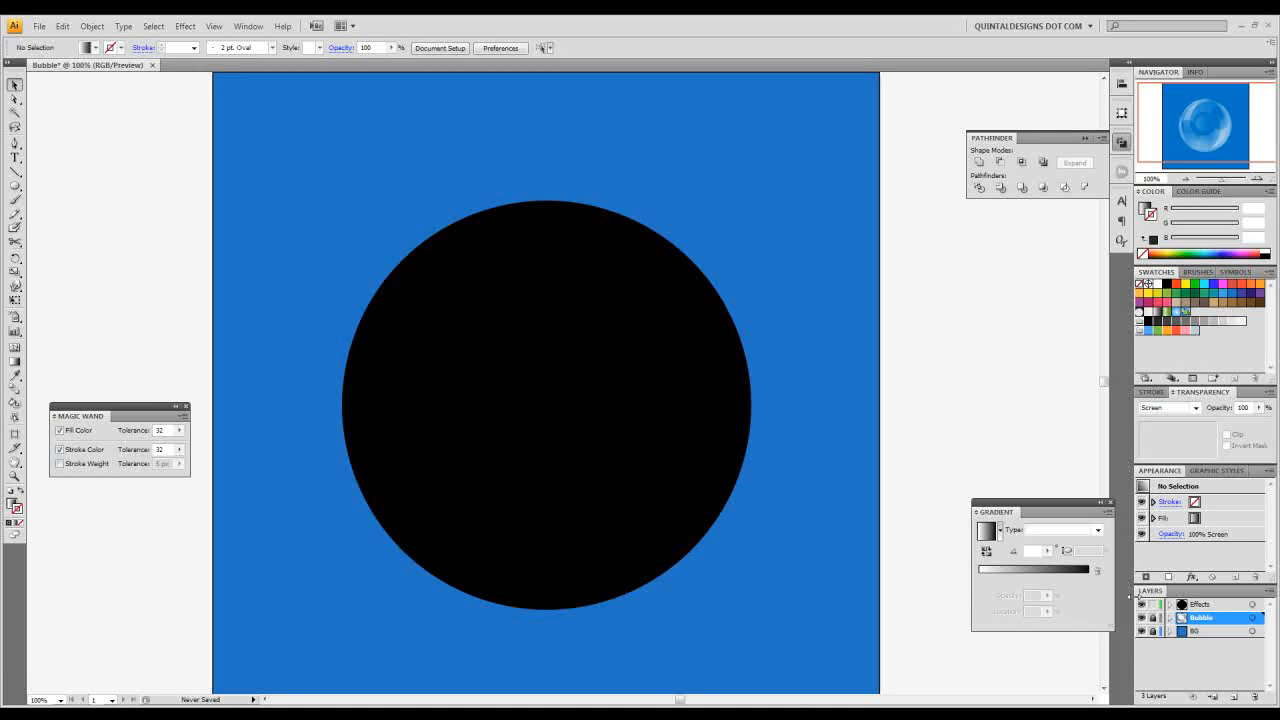
pyautogui.click(1228, 604)
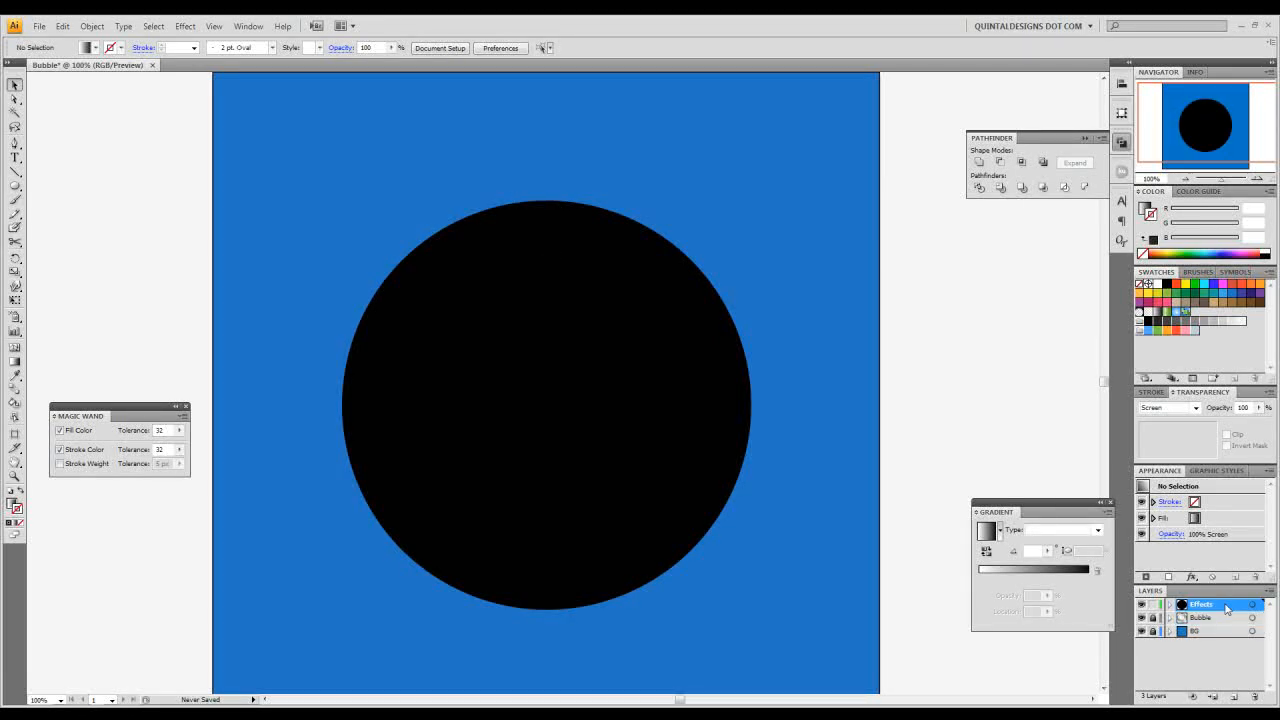
# Step: Offset the black circle's path by -5 px with miter joins and the preview turned on
pyautogui.click(543, 284)
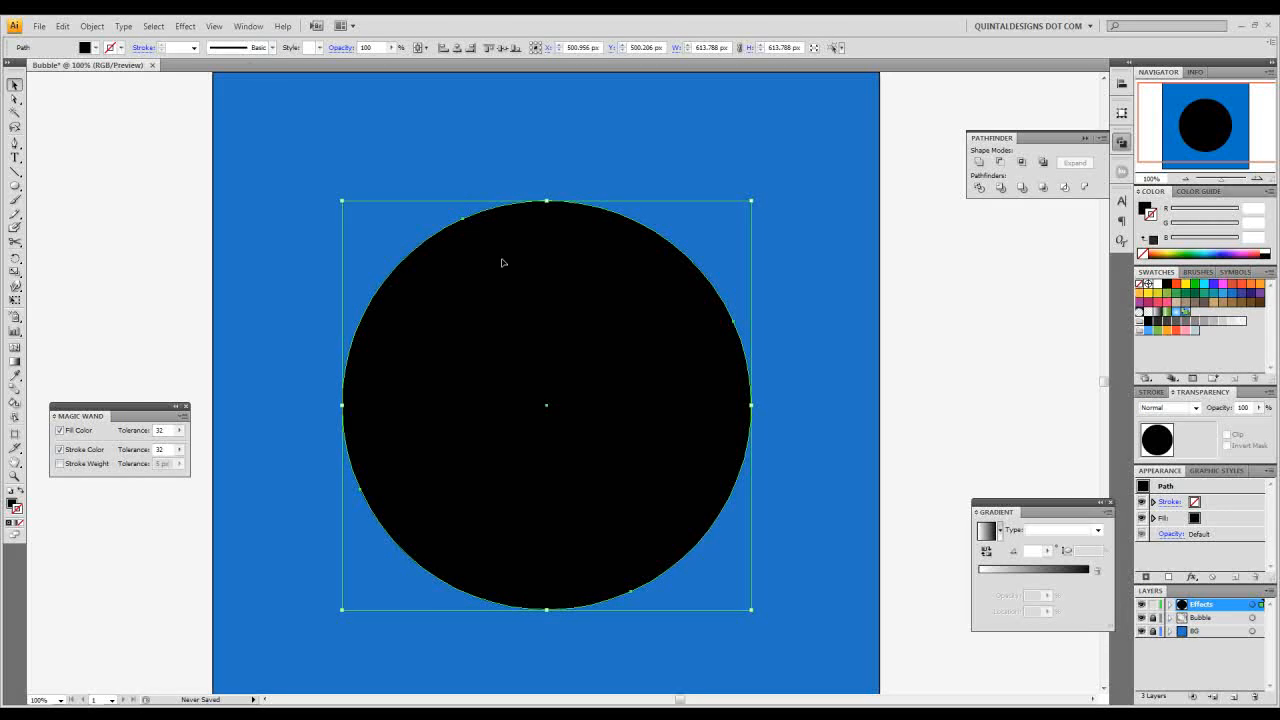
pyautogui.click(101, 32)
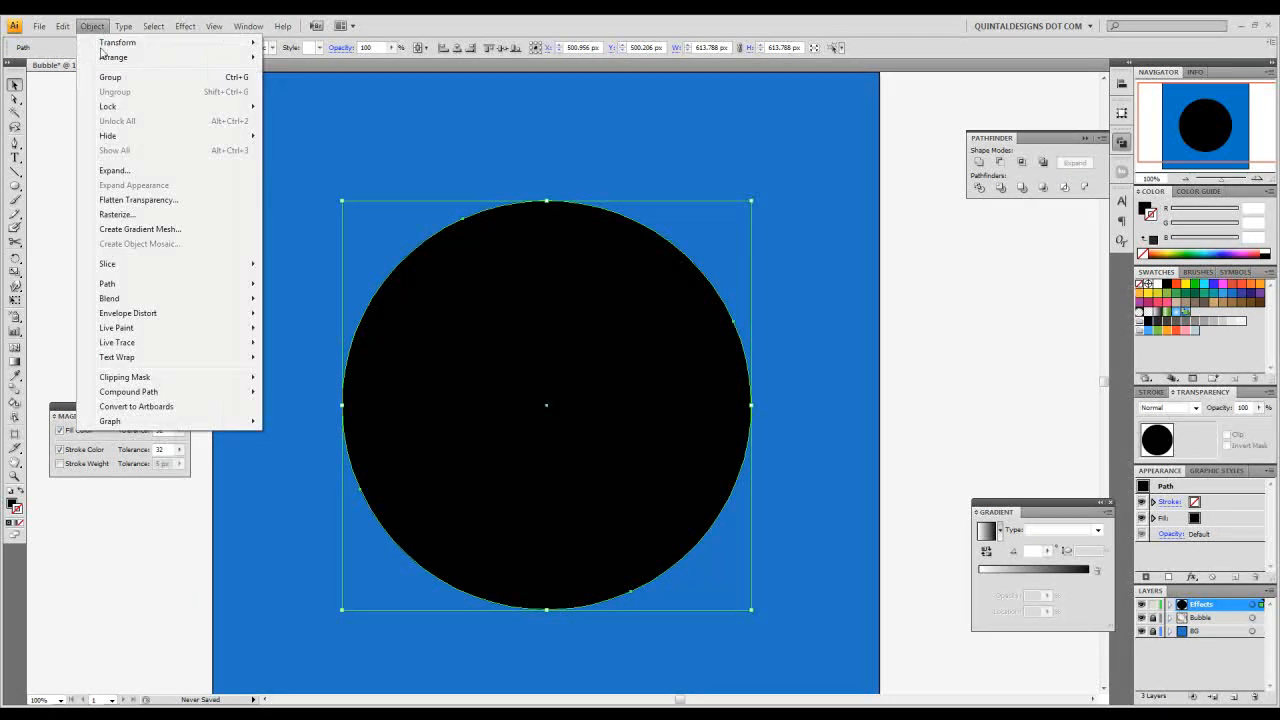
pyautogui.moveTo(113, 286)
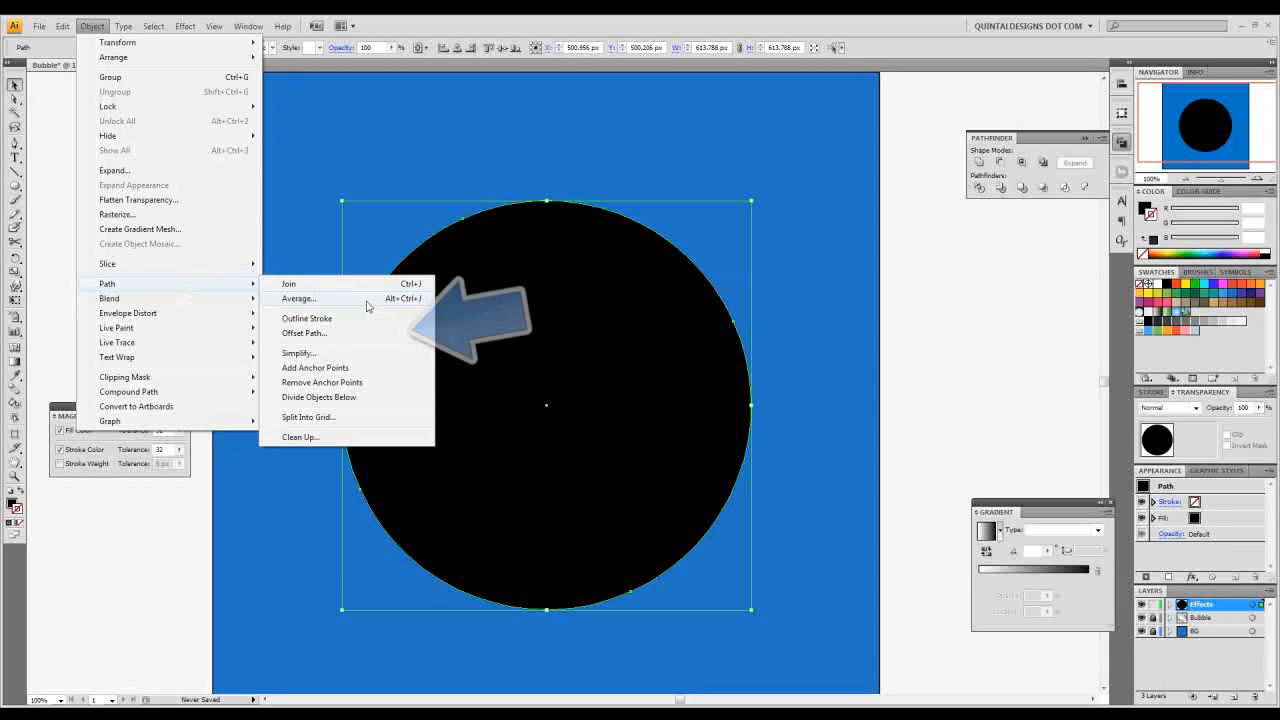
pyautogui.click(374, 333)
pyautogui.click(617, 348)
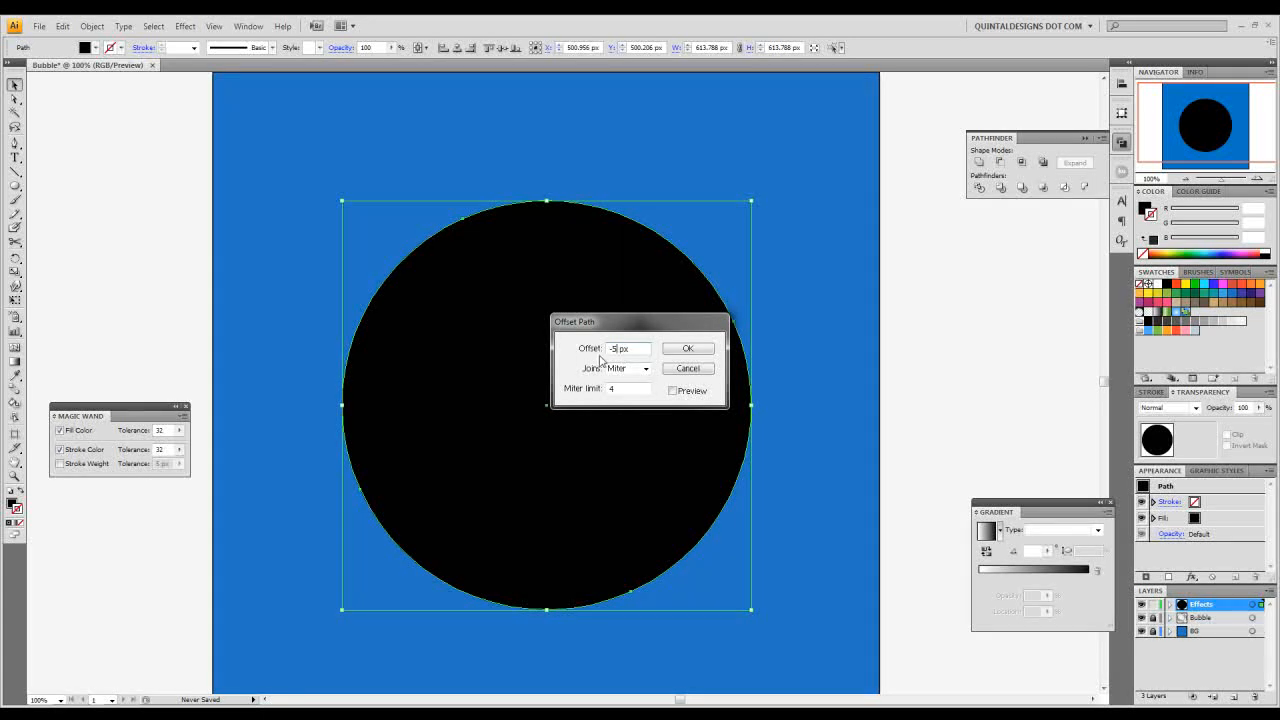
pyautogui.click(673, 390)
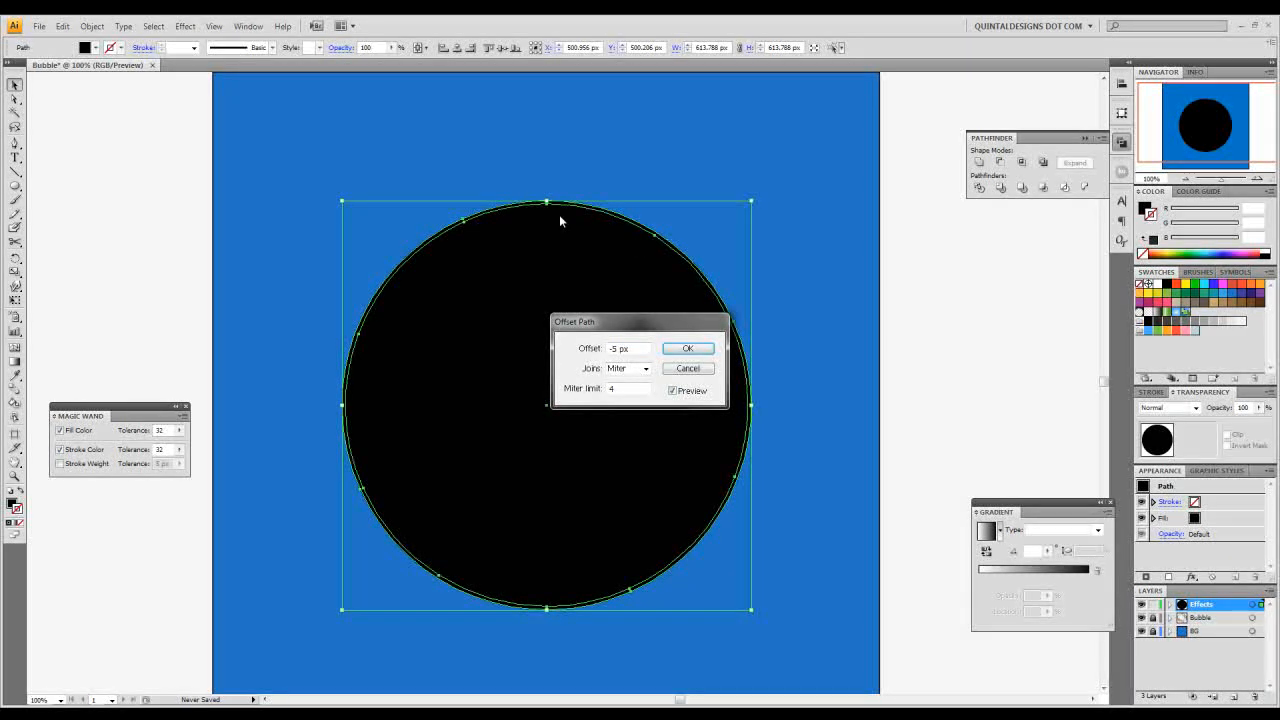
pyautogui.click(677, 352)
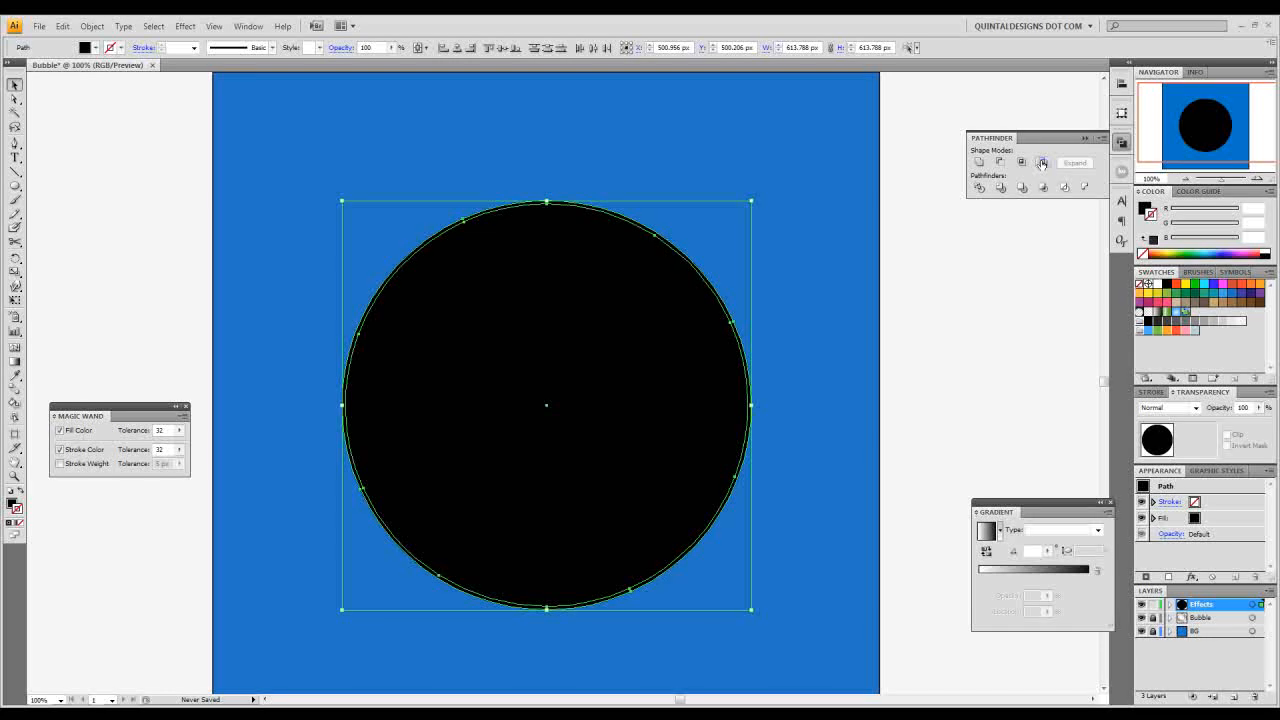
# Step: Exclude the overlap of the two black circles to form a thin ring and fill it with the linear white-to-black gradient
pyautogui.click(1042, 163)
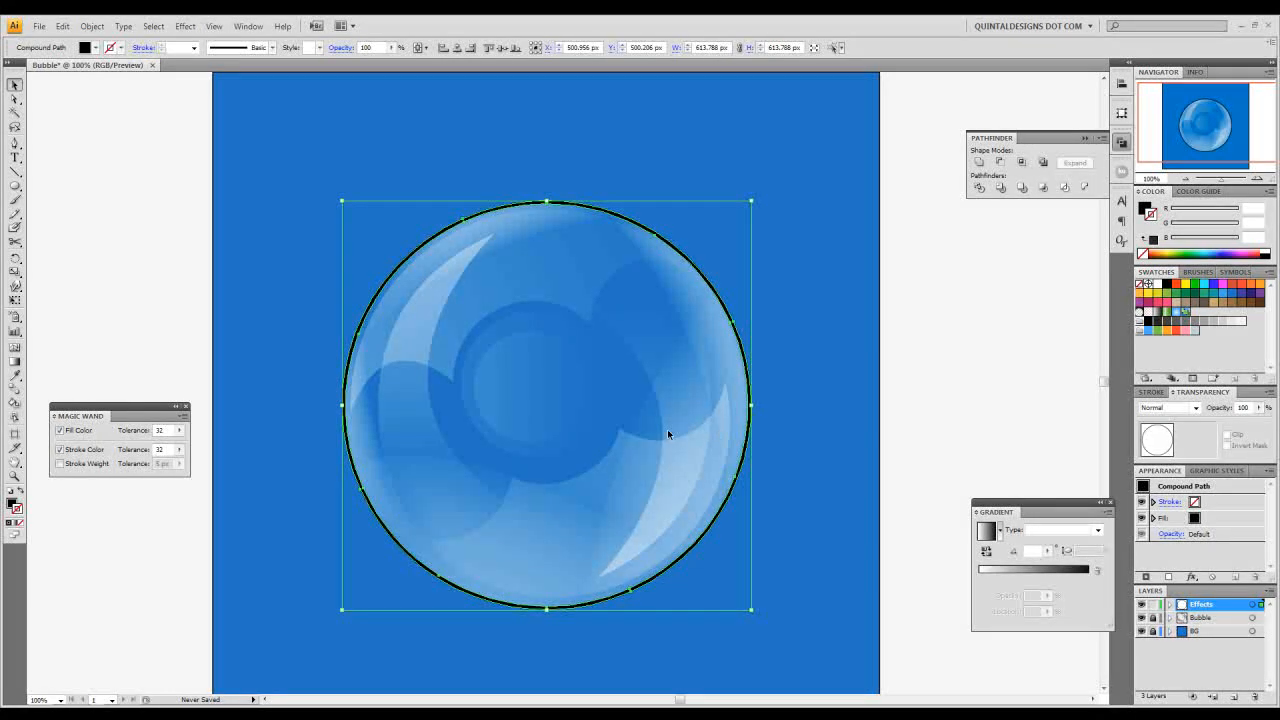
pyautogui.click(1040, 576)
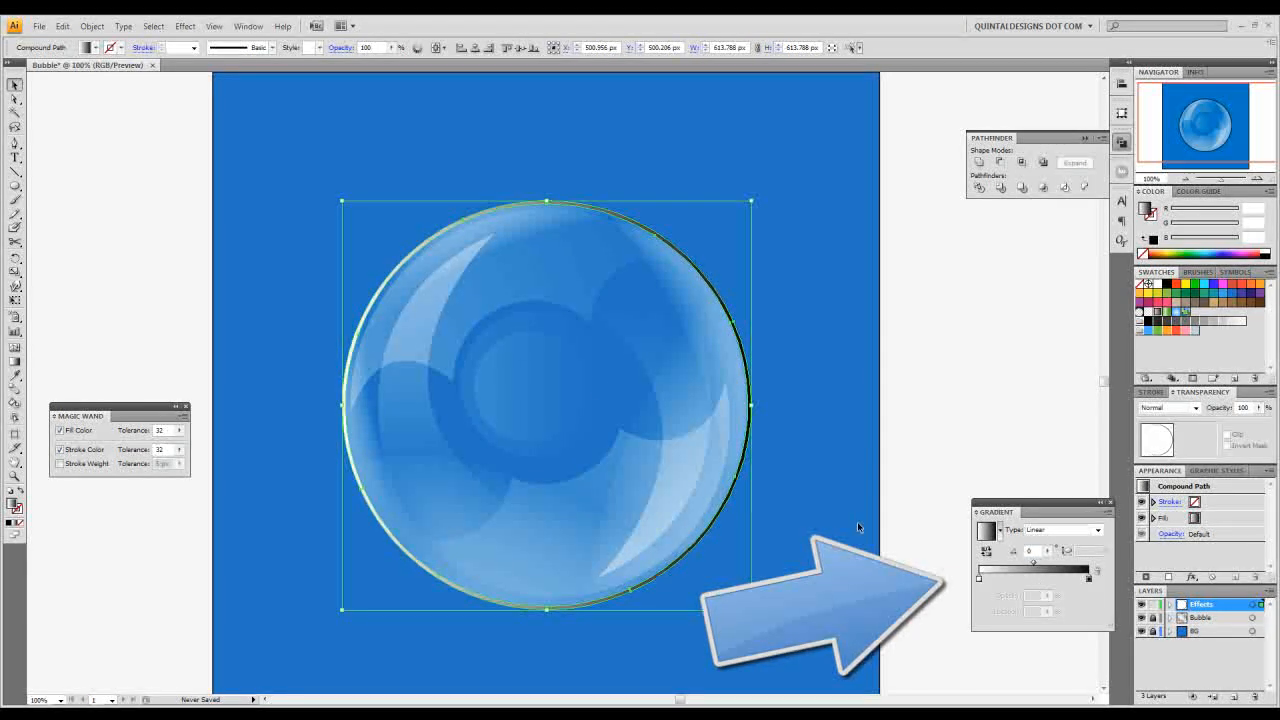
# Step: Add dark and white stops to the ring's linear gradient and set its starting stop to light grey 182, leaving the ring deselected
pyautogui.moveTo(980, 581)
pyautogui.mouseDown()
pyautogui.moveTo(1048, 579)
pyautogui.moveTo(1021, 580)
pyautogui.mouseUp()
pyautogui.click(979, 579)
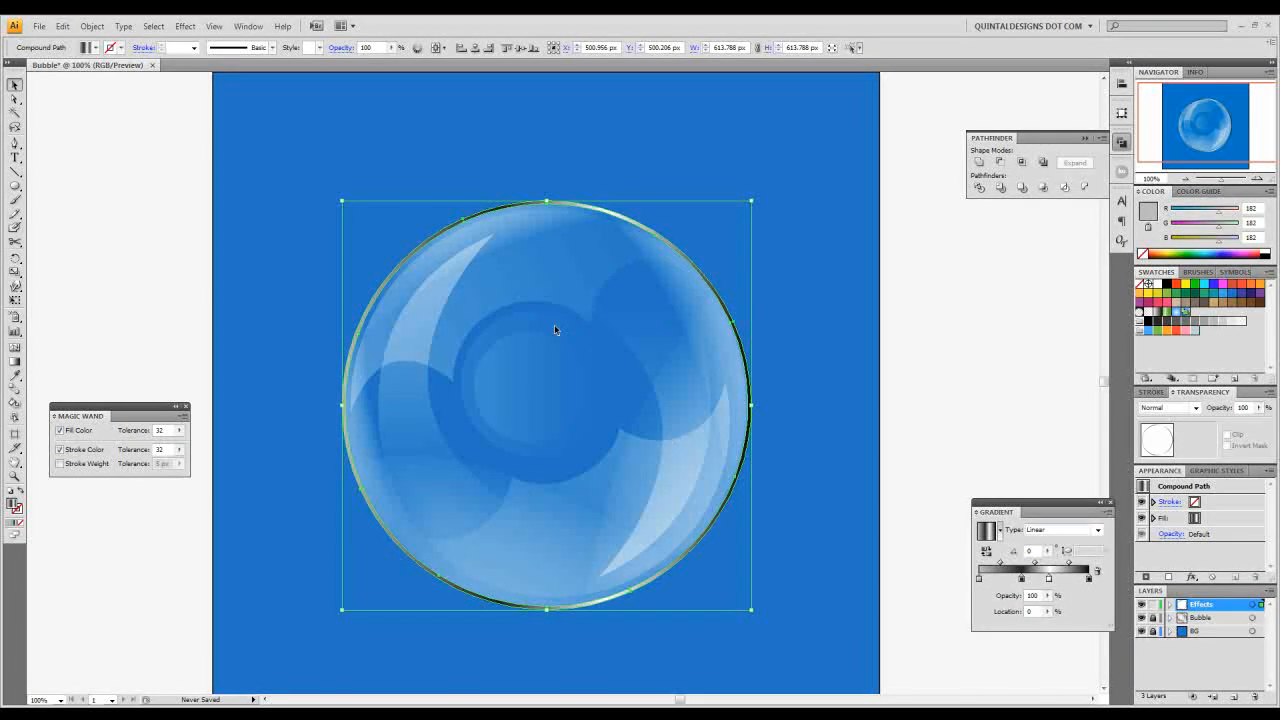
pyautogui.click(183, 266)
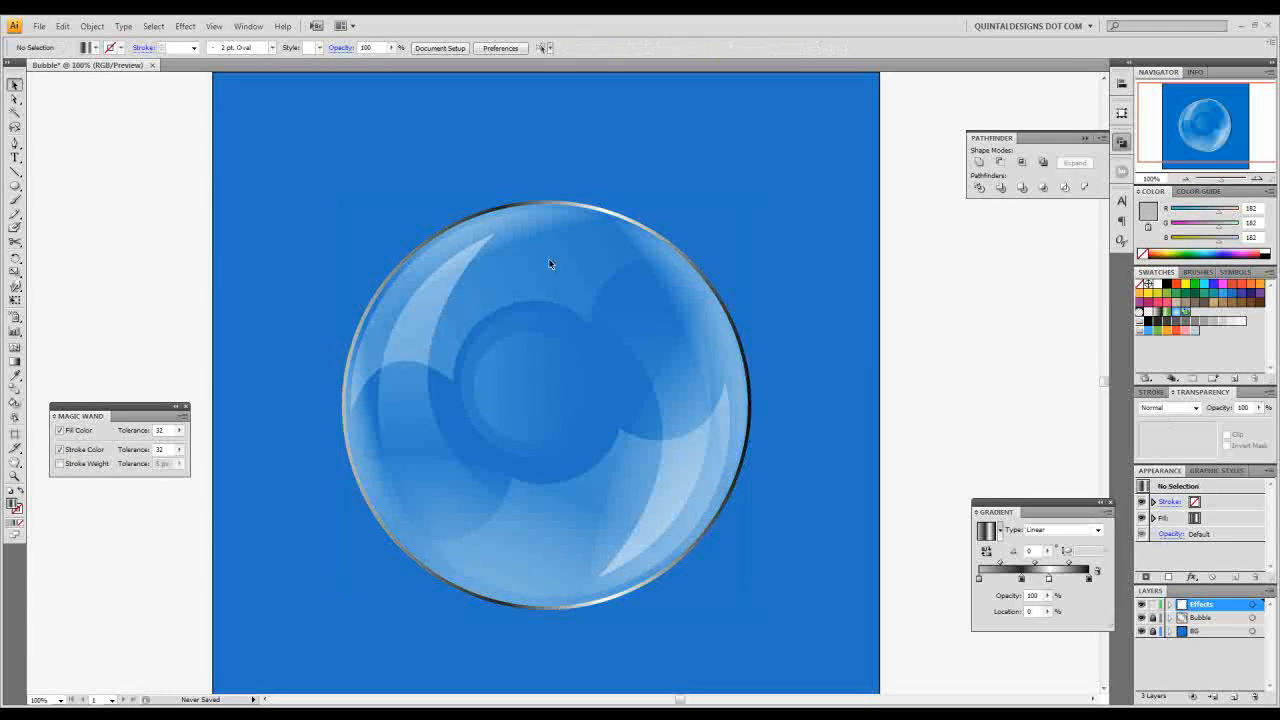
# Step: Set the gradient ring's blending mode to Screen and deselect it
pyautogui.click(662, 241)
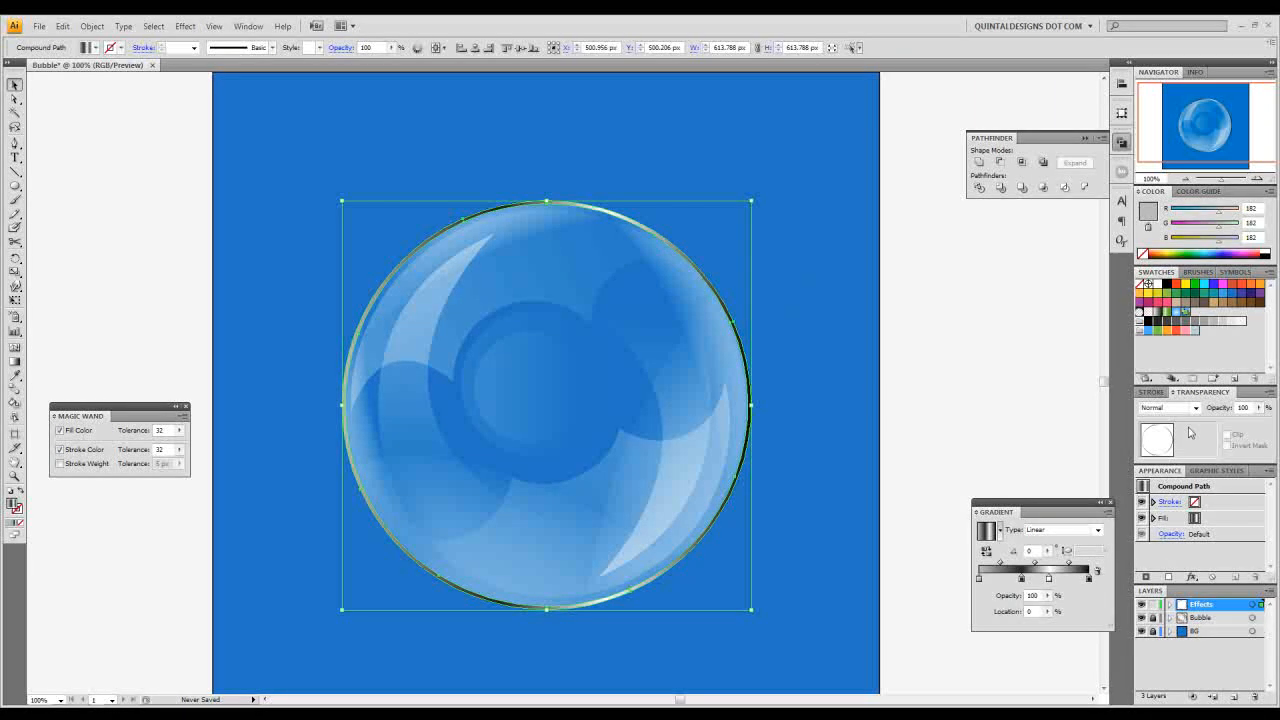
pyautogui.click(1196, 408)
pyautogui.click(1165, 489)
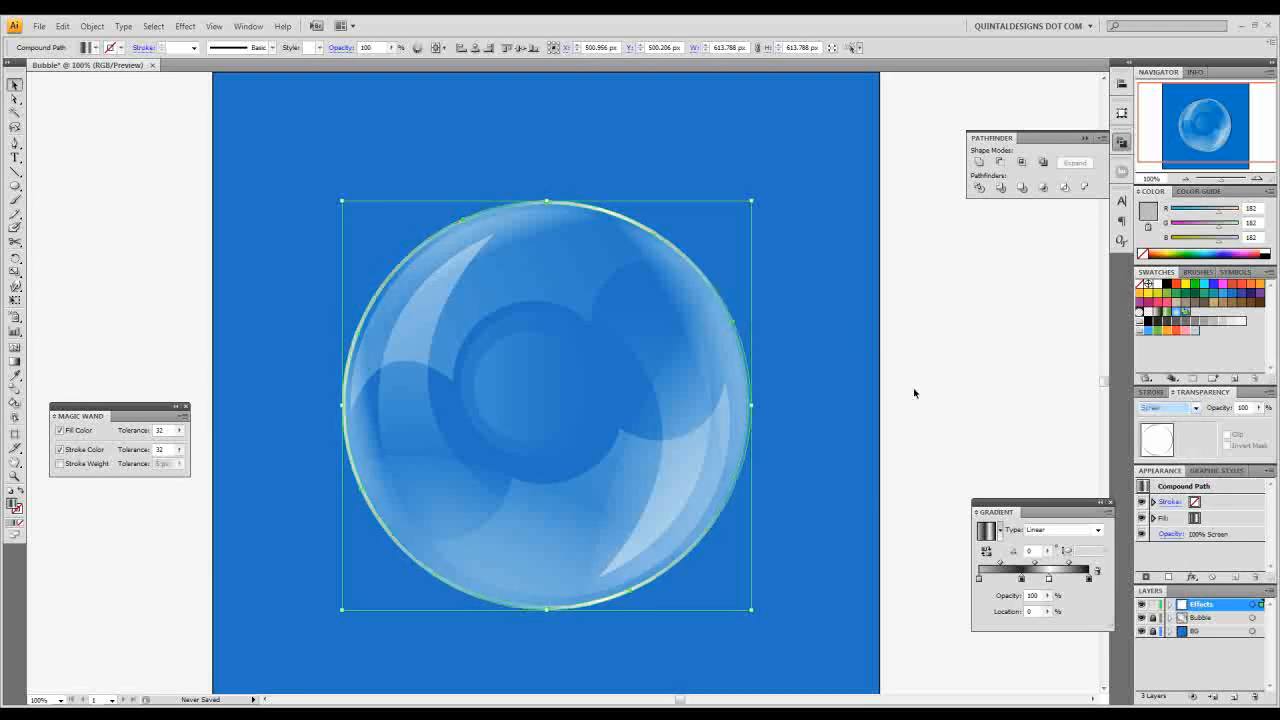
pyautogui.click(834, 327)
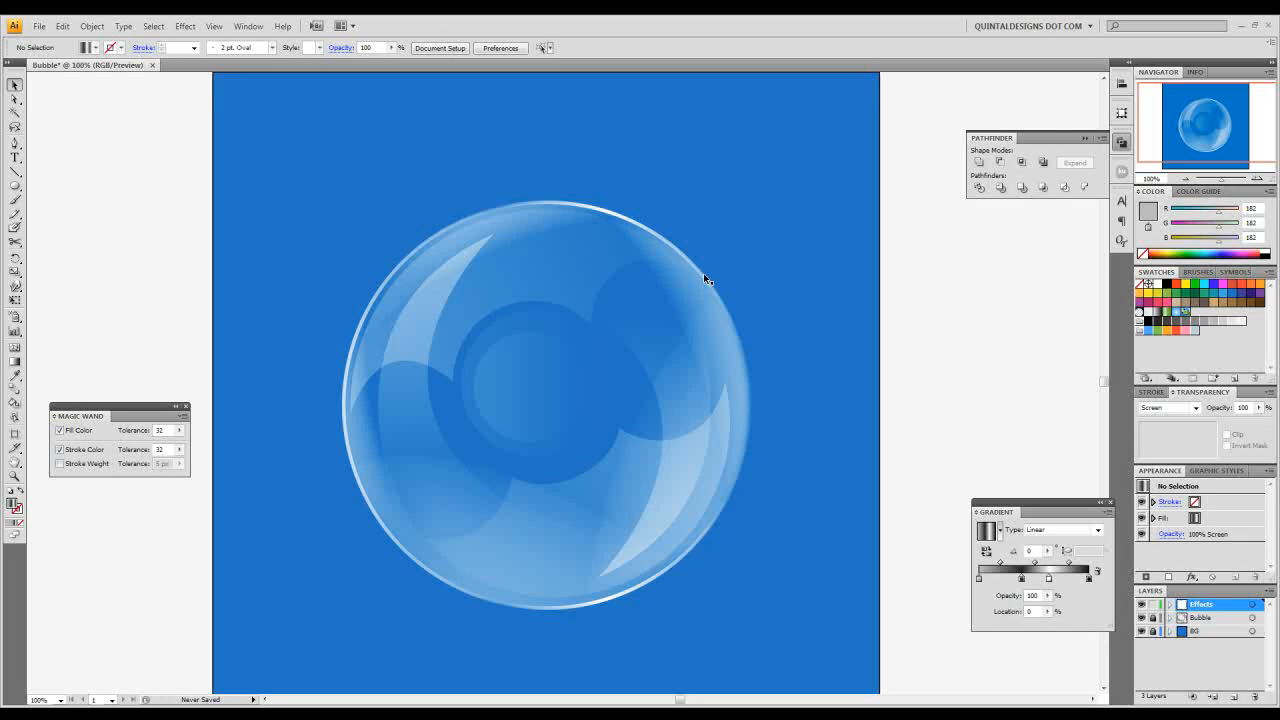
pyautogui.click(704, 276)
pyautogui.click(781, 280)
# Step: Draw an ellipse about 215 by 89 px near the top of the bubble and fill it white
pyautogui.press('l')
pyautogui.moveTo(470, 228)
pyautogui.mouseDown()
pyautogui.moveTo(634, 296)
pyautogui.moveTo(614, 288)
pyautogui.mouseUp()
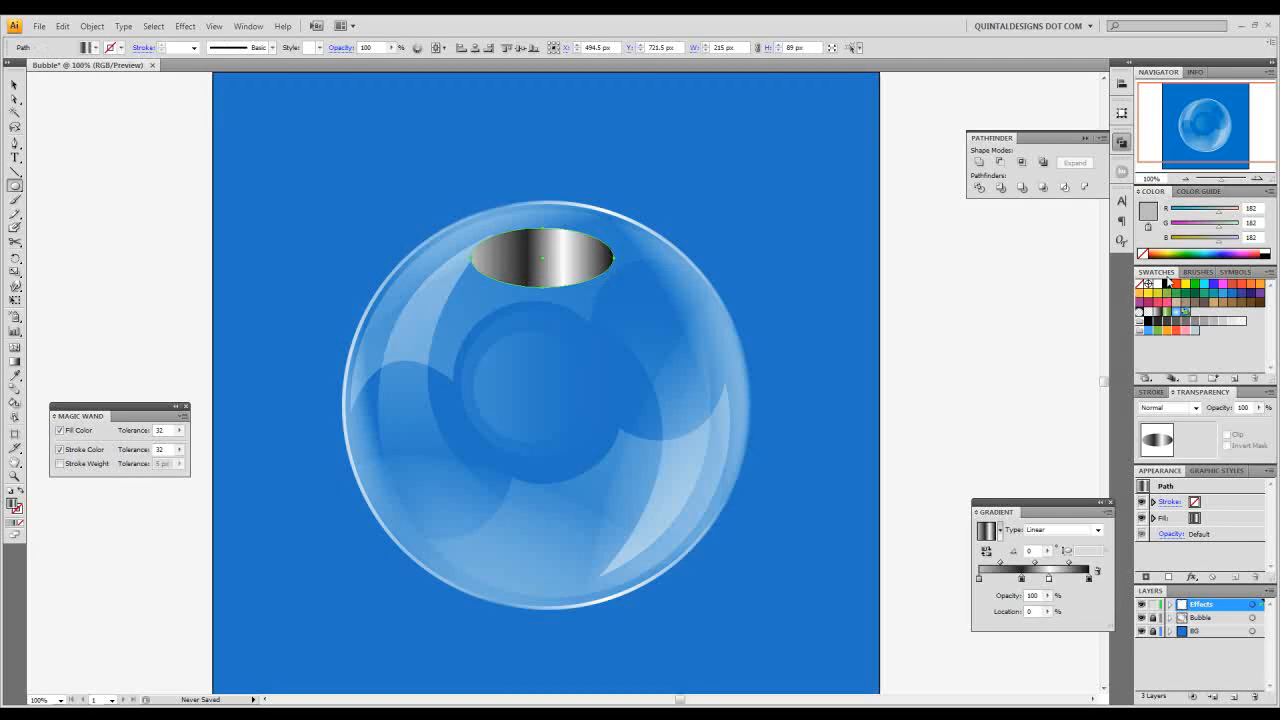
pyautogui.click(1150, 284)
pyautogui.click(15, 85)
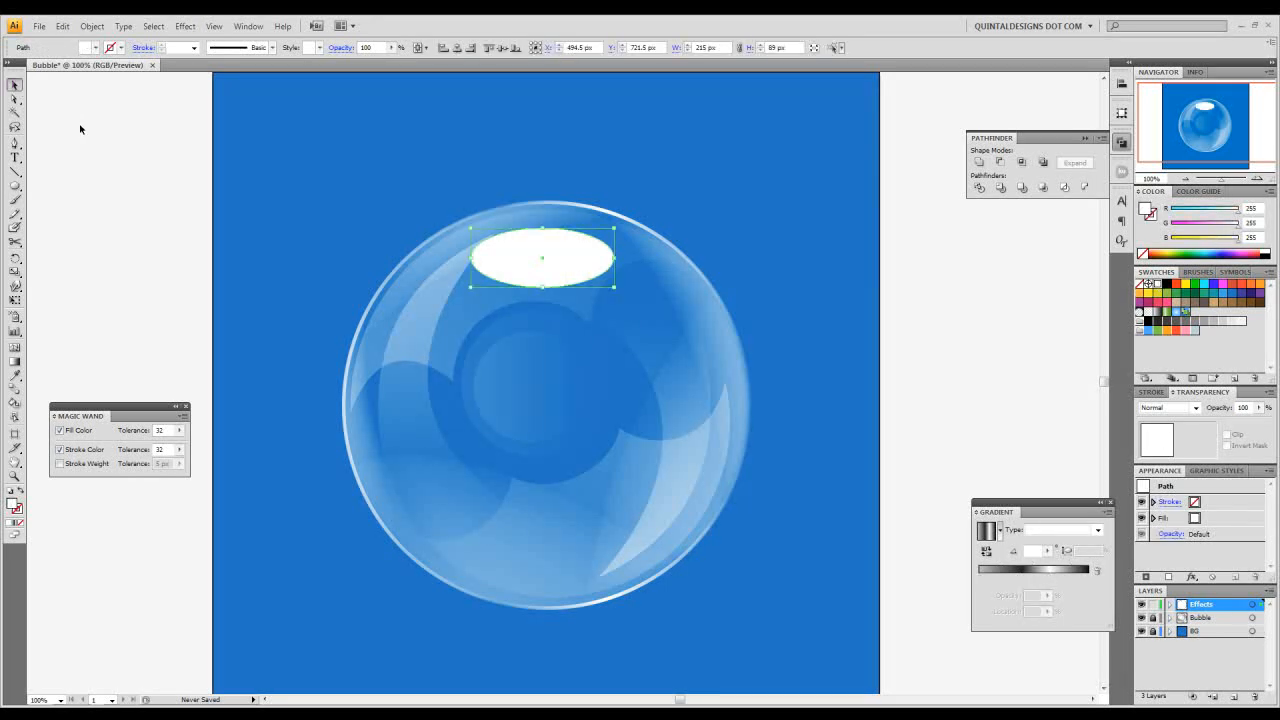
# Step: Tilt the white ellipse inside the bubble's upper rim and place a nearly vertical copy along the left rim
pyautogui.click(537, 289)
pyautogui.click(535, 258)
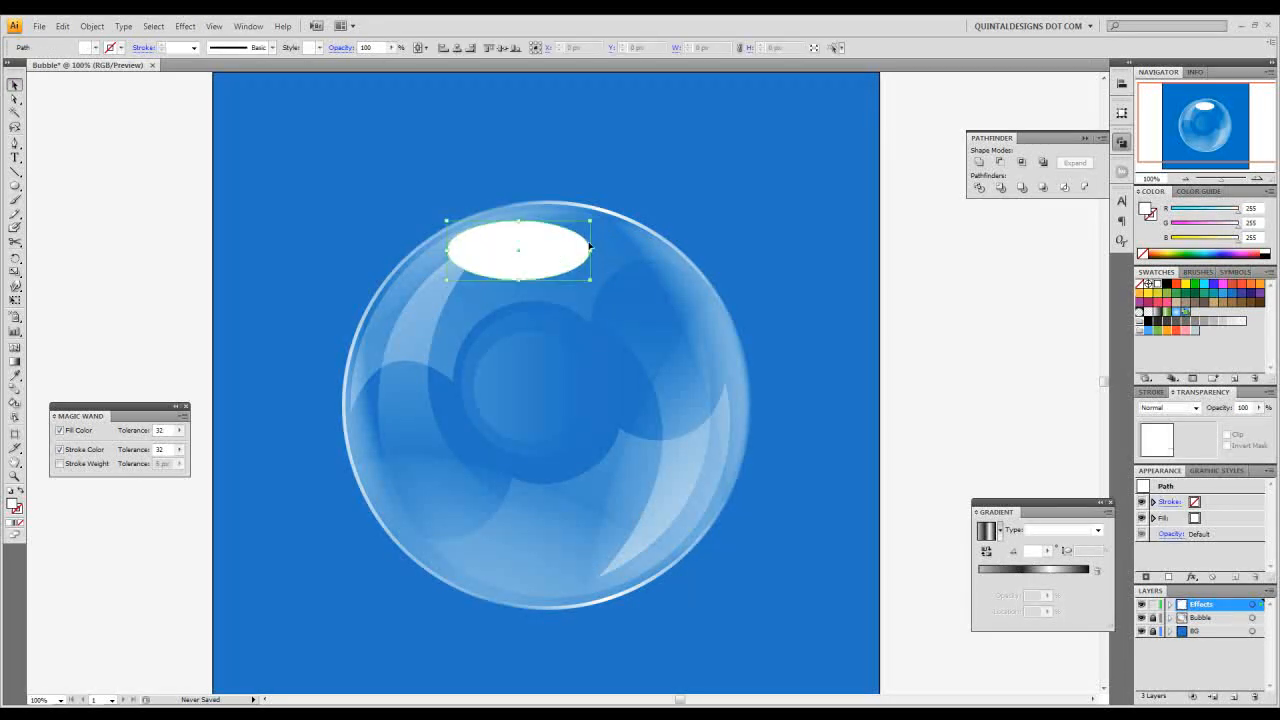
pyautogui.moveTo(612, 228); pyautogui.dragTo(488, 418)
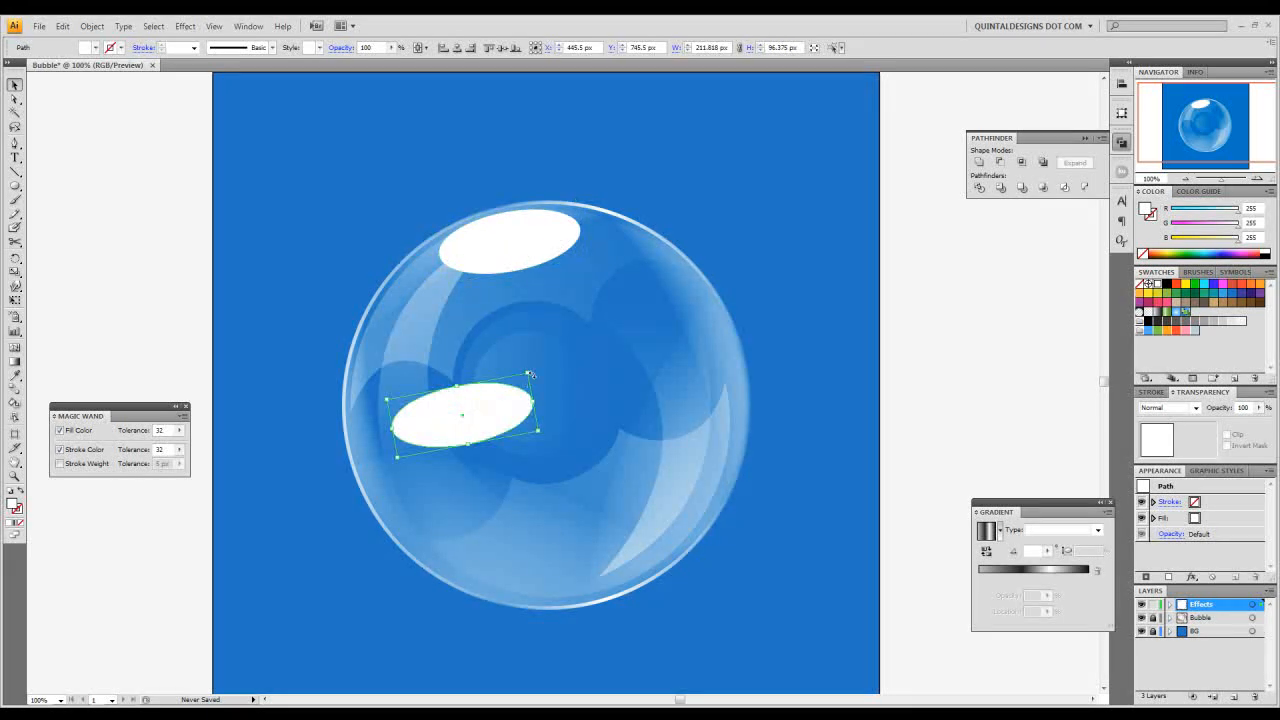
pyautogui.moveTo(530, 373); pyautogui.dragTo(440, 340)
pyautogui.moveTo(491, 415); pyautogui.dragTo(382, 402)
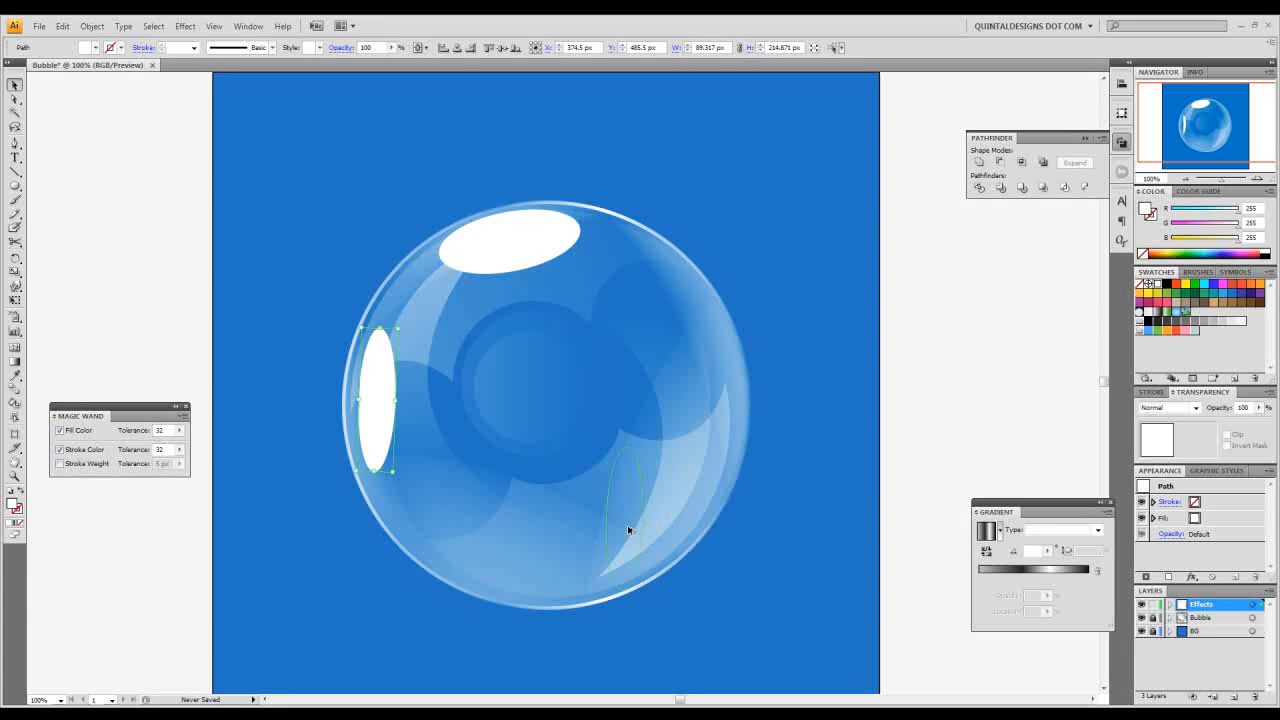
# Step: Copy the left ellipse to the bubble's lower-right rim and rotate it diagonally to follow the edge
pyautogui.moveTo(629, 530); pyautogui.dragTo(626, 525)
pyautogui.moveTo(643, 442); pyautogui.dragTo(714, 437)
pyautogui.moveTo(686, 484)
pyautogui.mouseDown()
pyautogui.moveTo(706, 471)
pyautogui.moveTo(702, 488)
pyautogui.mouseUp()
# Step: Set the Warp tool's brush width and height to 250 px, keeping the intensity at 50%
pyautogui.press('l')
pyautogui.doubleClick(15, 286)
pyautogui.doubleClick(578, 282)
pyautogui.write('250')
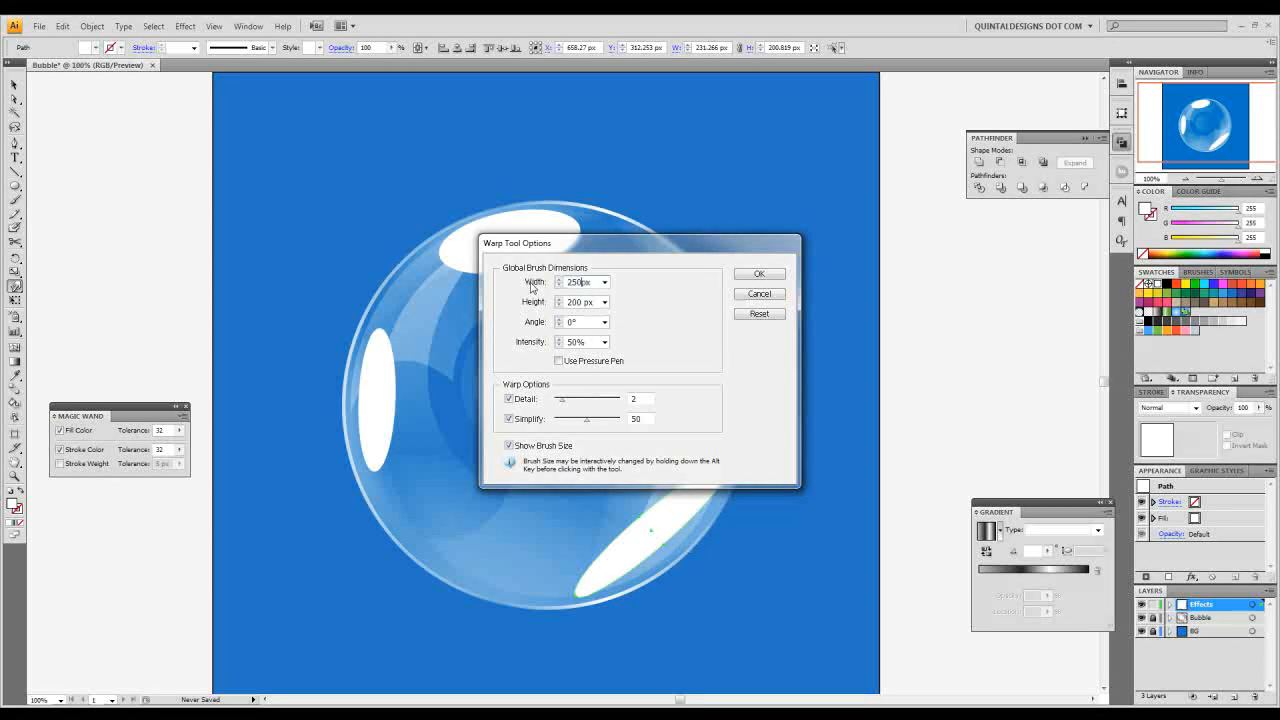
pyautogui.press('Tab')
pyautogui.write('250')
pyautogui.doubleClick(576, 342)
pyautogui.moveTo(578, 343); pyautogui.dragTo(531, 346)
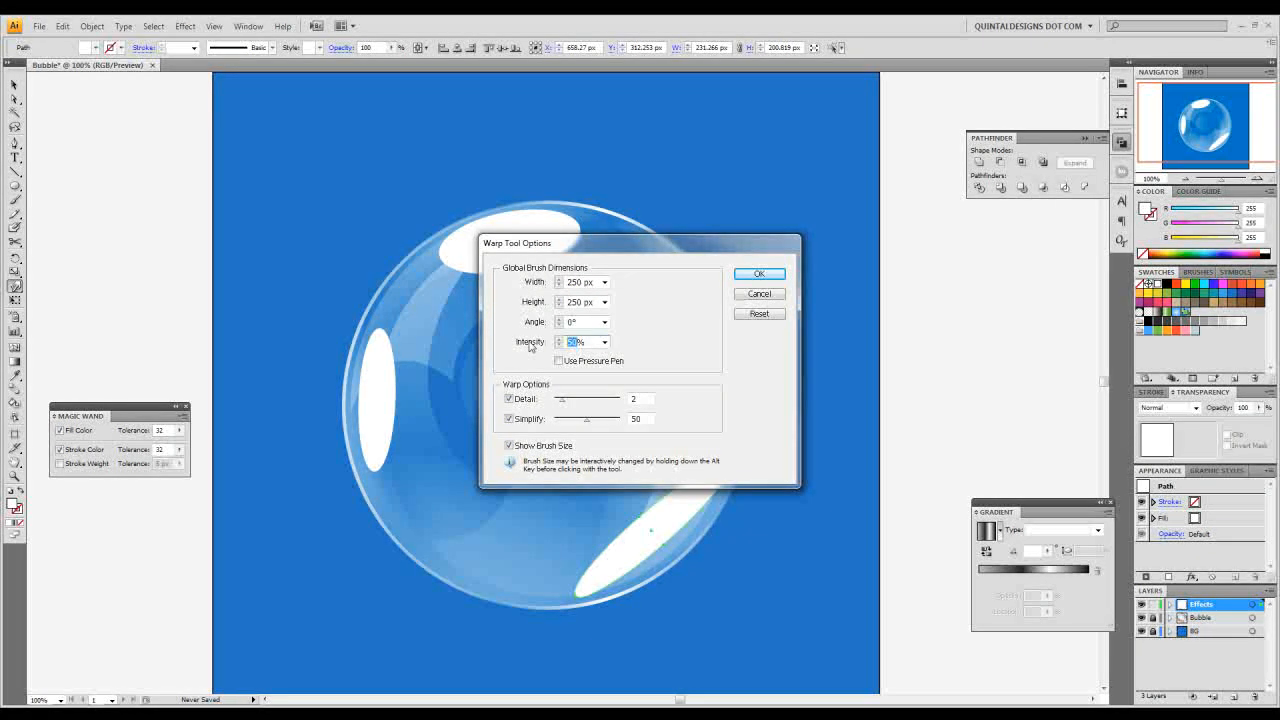
pyautogui.press('Return')
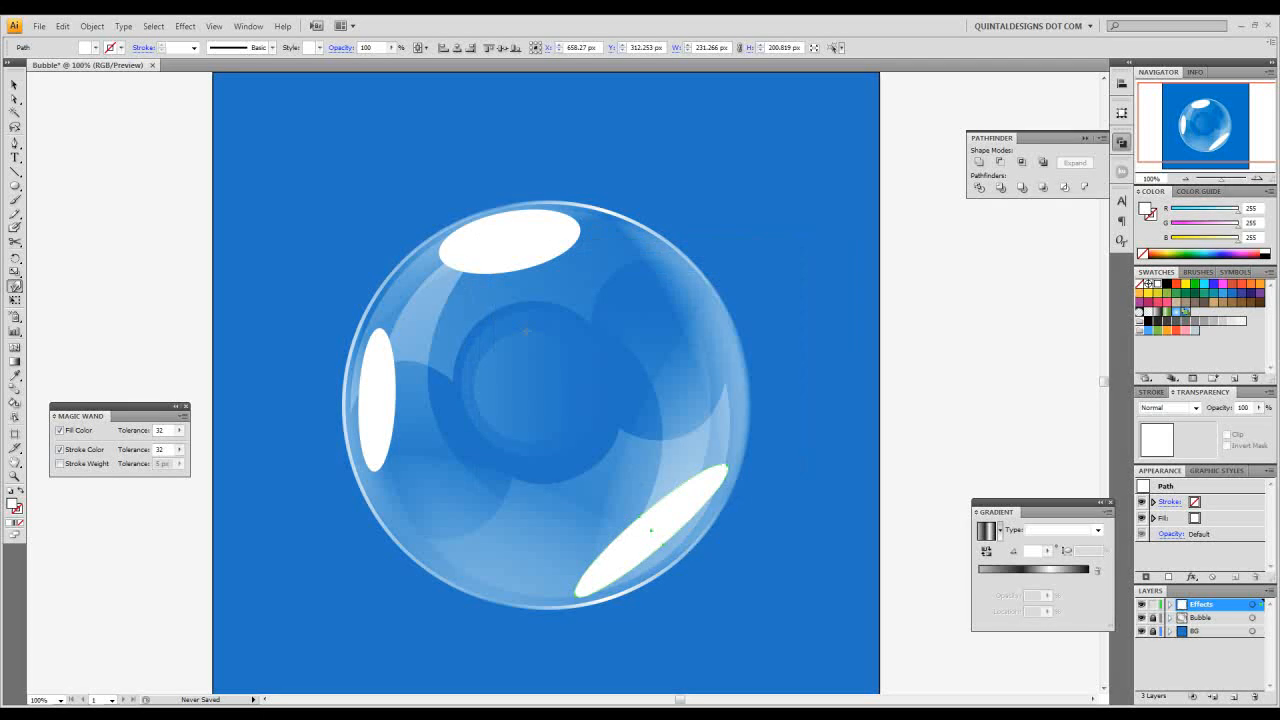
# Step: Warp the lower-right and left white ellipses into crescents that follow the bubble's rim
pyautogui.moveTo(650, 448); pyautogui.dragTo(688, 483)
pyautogui.moveTo(616, 530)
pyautogui.mouseDown()
pyautogui.moveTo(665, 500)
pyautogui.moveTo(700, 500)
pyautogui.moveTo(665, 464)
pyautogui.moveTo(690, 495)
pyautogui.moveTo(625, 530)
pyautogui.mouseUp()
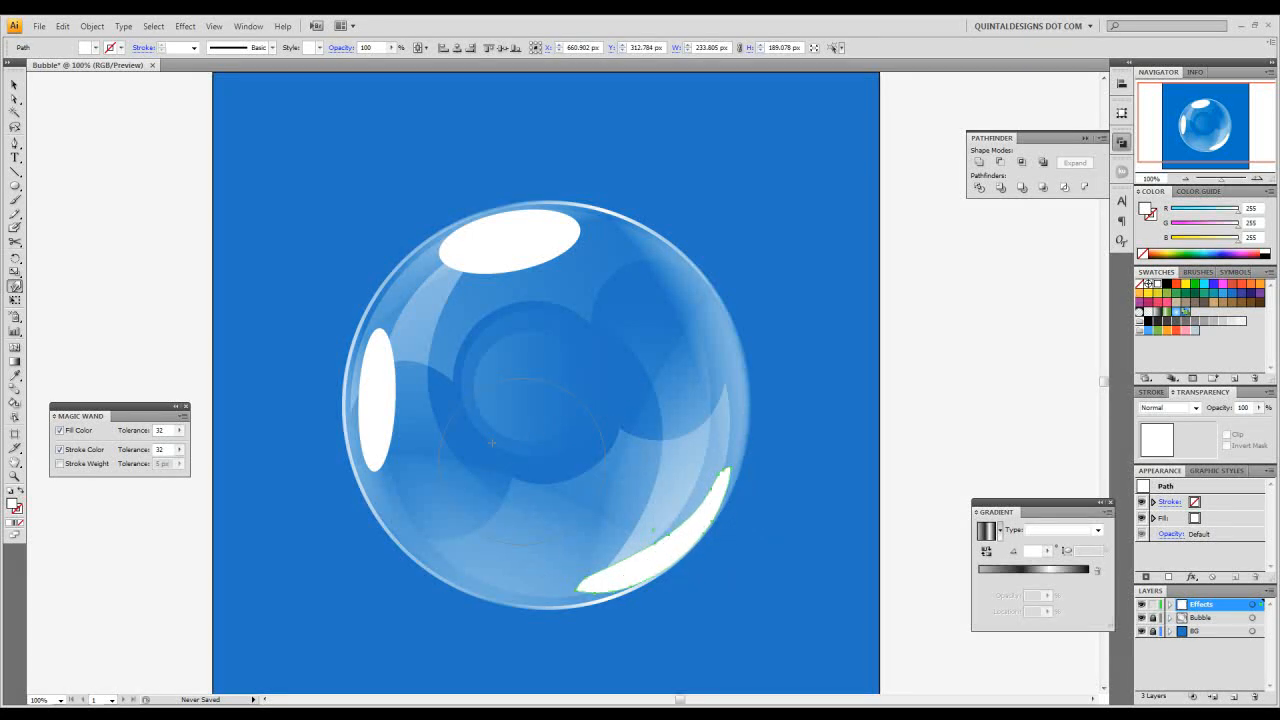
pyautogui.press('v')
pyautogui.click(365, 425)
pyautogui.click(15, 285)
pyautogui.moveTo(456, 420)
pyautogui.mouseDown()
pyautogui.moveTo(419, 419)
pyautogui.moveTo(438, 413)
pyautogui.moveTo(409, 405)
pyautogui.moveTo(417, 362)
pyautogui.moveTo(440, 350)
pyautogui.moveTo(426, 345)
pyautogui.moveTo(442, 390)
pyautogui.moveTo(426, 402)
pyautogui.moveTo(440, 421)
pyautogui.moveTo(426, 441)
pyautogui.moveTo(416, 390)
pyautogui.moveTo(343, 361)
pyautogui.moveTo(366, 348)
pyautogui.moveTo(372, 317)
pyautogui.moveTo(372, 387)
pyautogui.mouseUp()
pyautogui.moveTo(366, 315)
pyautogui.mouseDown()
pyautogui.moveTo(365, 285)
pyautogui.moveTo(390, 278)
pyautogui.moveTo(375, 360)
pyautogui.moveTo(380, 385)
pyautogui.moveTo(385, 350)
pyautogui.moveTo(407, 392)
pyautogui.moveTo(372, 400)
pyautogui.moveTo(374, 372)
pyautogui.mouseUp()
# Step: Warp the top white ellipse into a dome-like highlight with a curved upper edge and a fuller lower side
pyautogui.click(15, 86)
pyautogui.click(499, 255)
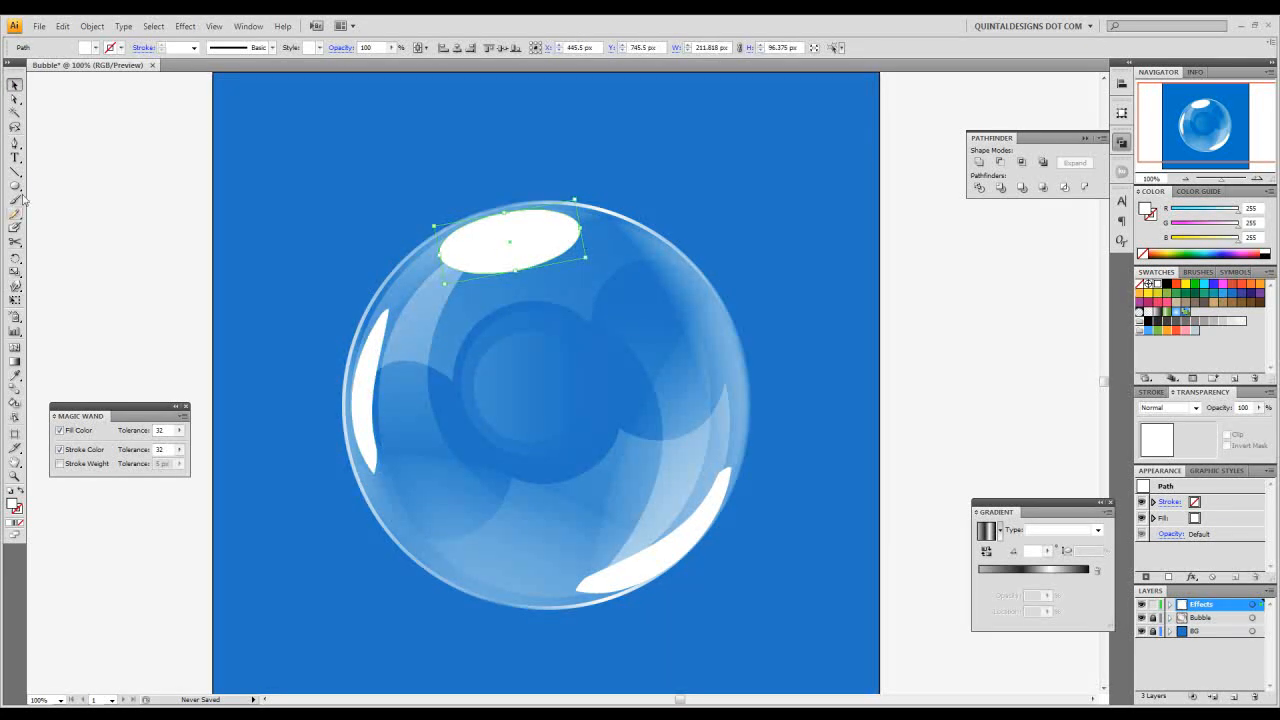
pyautogui.click(15, 287)
pyautogui.moveTo(497, 245)
pyautogui.mouseDown()
pyautogui.moveTo(430, 259)
pyautogui.moveTo(400, 246)
pyautogui.mouseUp()
pyautogui.moveTo(569, 225)
pyautogui.mouseDown()
pyautogui.moveTo(603, 226)
pyautogui.moveTo(572, 220)
pyautogui.moveTo(521, 268)
pyautogui.moveTo(532, 283)
pyautogui.moveTo(537, 267)
pyautogui.moveTo(534, 288)
pyautogui.moveTo(491, 286)
pyautogui.moveTo(498, 302)
pyautogui.moveTo(535, 288)
pyautogui.mouseUp()
pyautogui.moveTo(605, 197)
pyautogui.mouseDown()
pyautogui.moveTo(634, 217)
pyautogui.moveTo(591, 215)
pyautogui.moveTo(560, 235)
pyautogui.mouseUp()
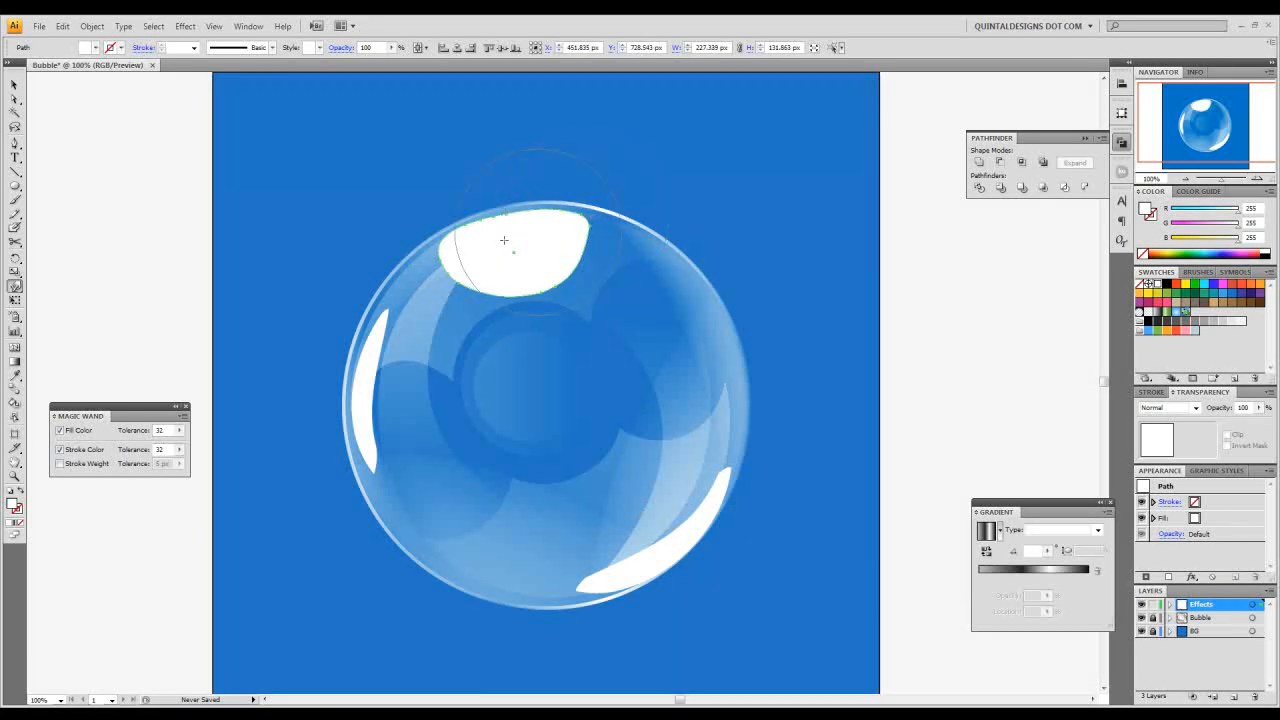
# Step: Nudge the top highlight slightly right and touch up its upper-left edge with the Warp tool, leaving it deselected
pyautogui.click(14, 84)
pyautogui.click(239, 296)
pyautogui.click(512, 271)
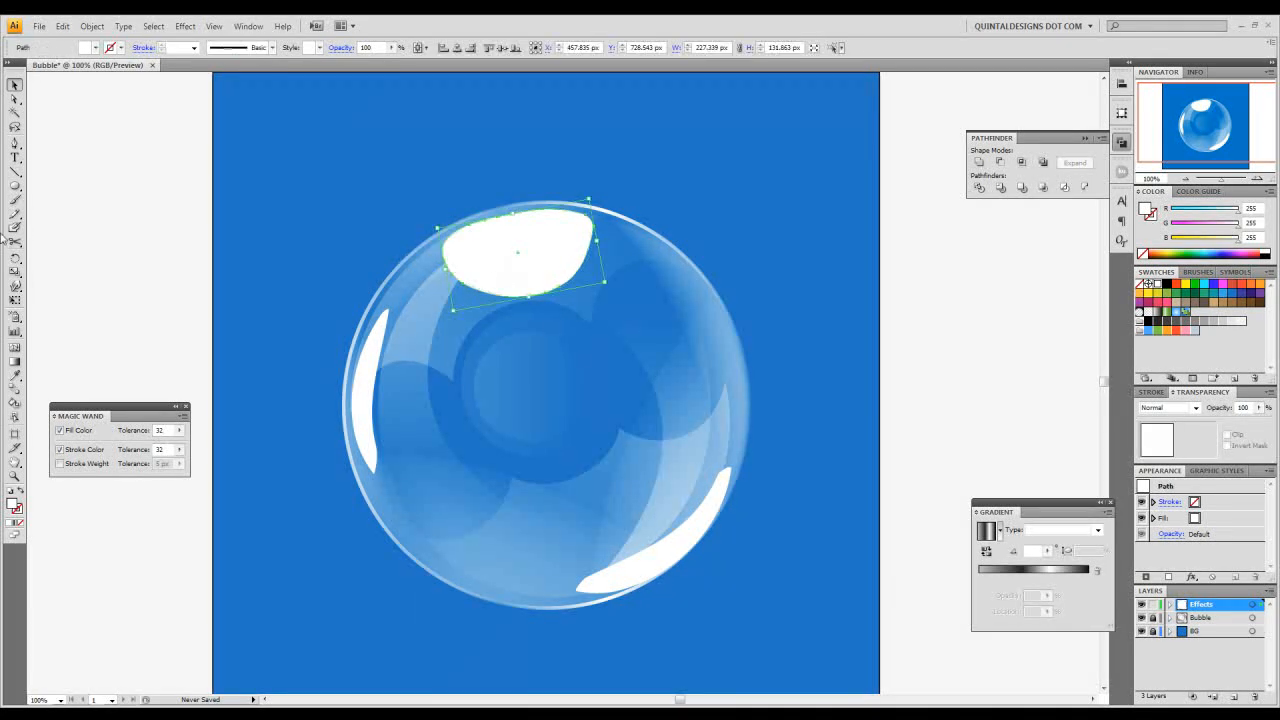
pyautogui.click(15, 286)
pyautogui.moveTo(494, 186); pyautogui.dragTo(474, 180)
pyautogui.click(14, 85)
pyautogui.click(402, 337)
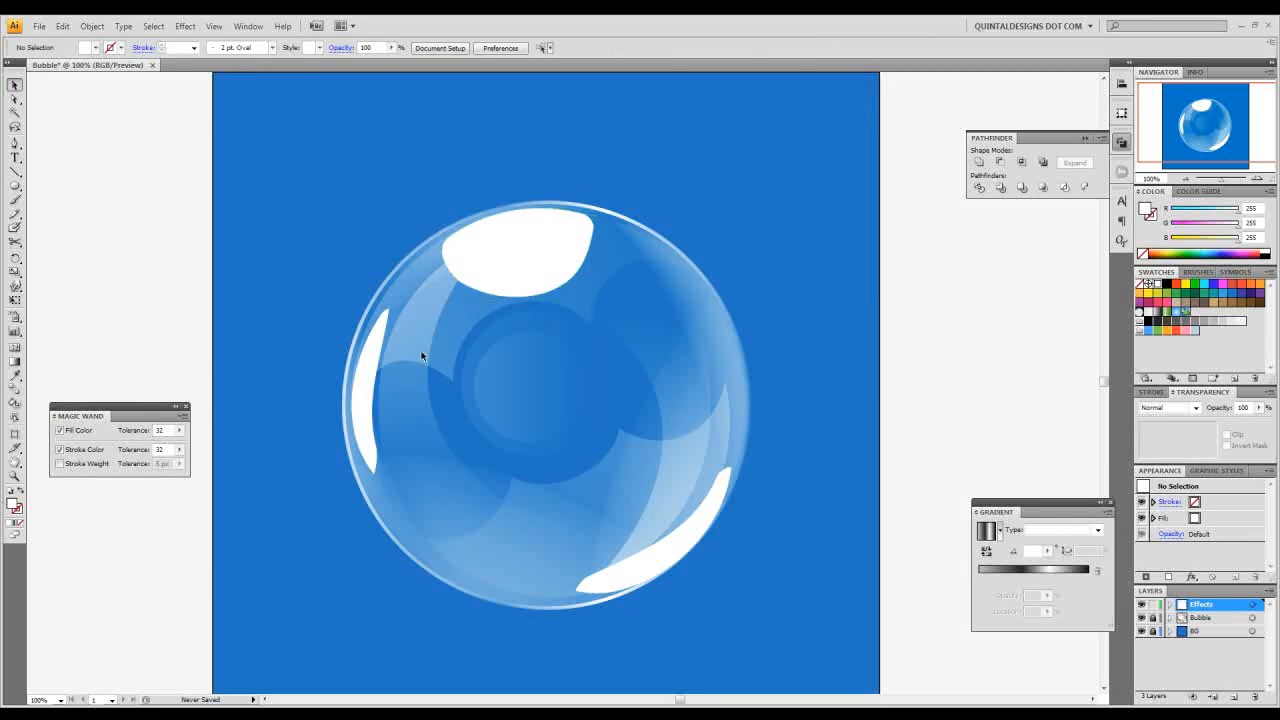
# Step: Apply a Gaussian Blur effect to all three white highlights and deselect them
pyautogui.click(377, 388)
pyautogui.keyDown('shift'); pyautogui.click(517, 274); pyautogui.keyUp('shift')
pyautogui.keyDown('shift'); pyautogui.click(645, 548); pyautogui.keyUp('shift')
pyautogui.click(185, 26)
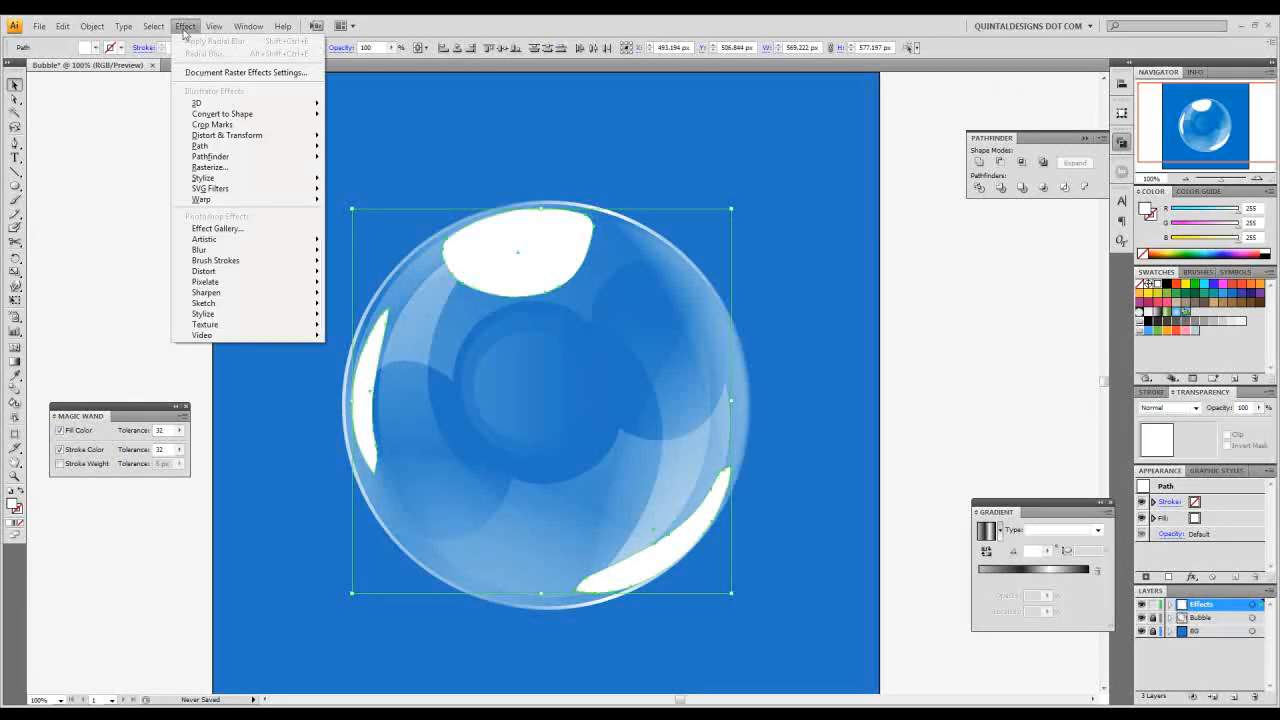
pyautogui.moveTo(221, 250)
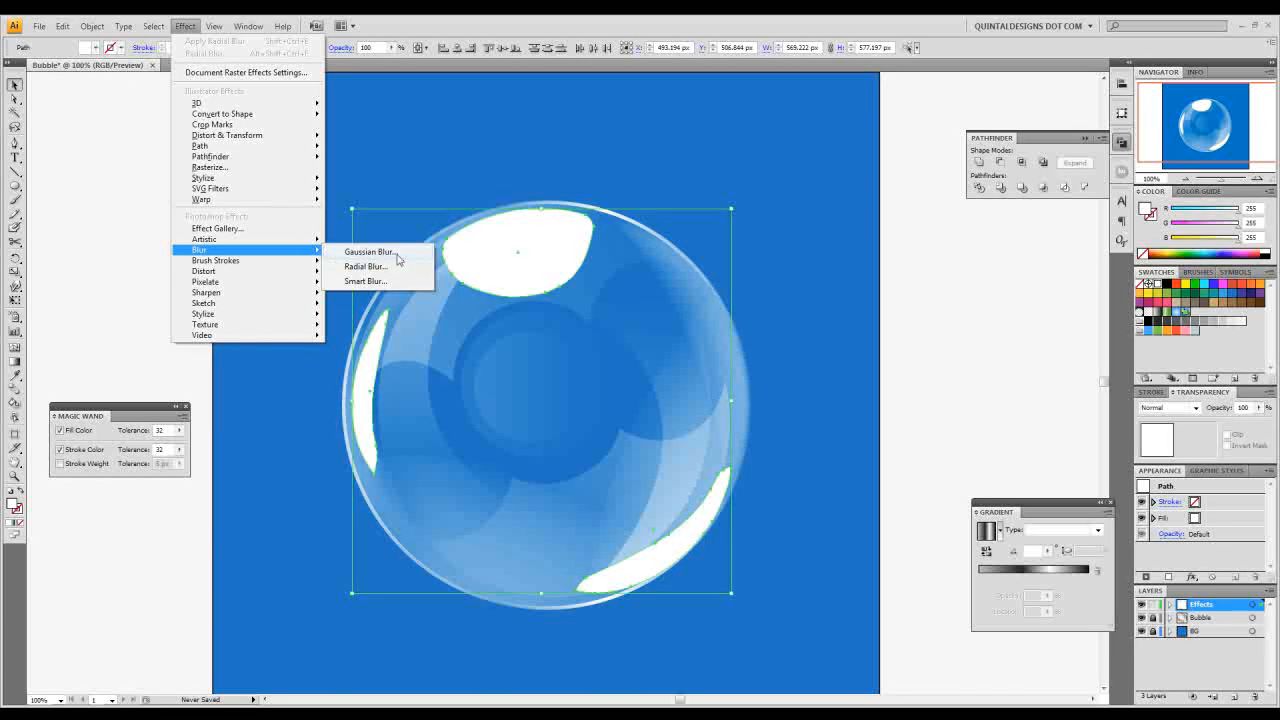
pyautogui.click(370, 252)
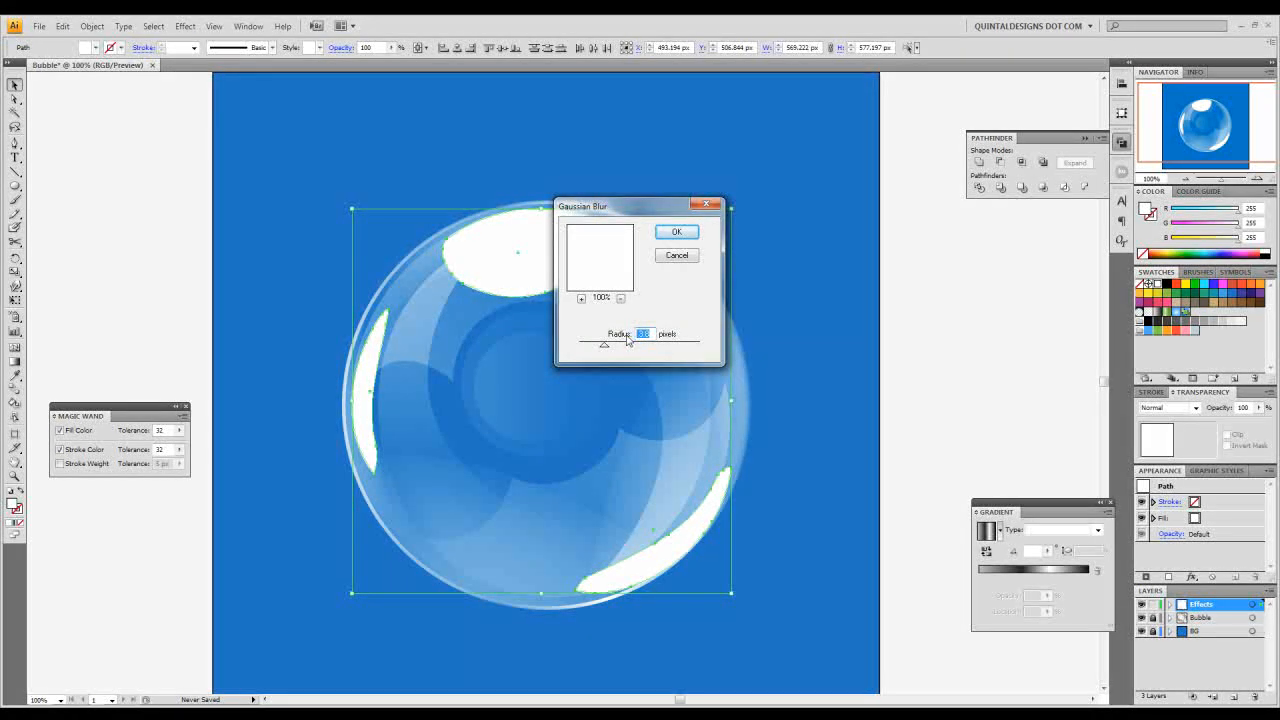
pyautogui.press('Return')
pyautogui.click(742, 320)
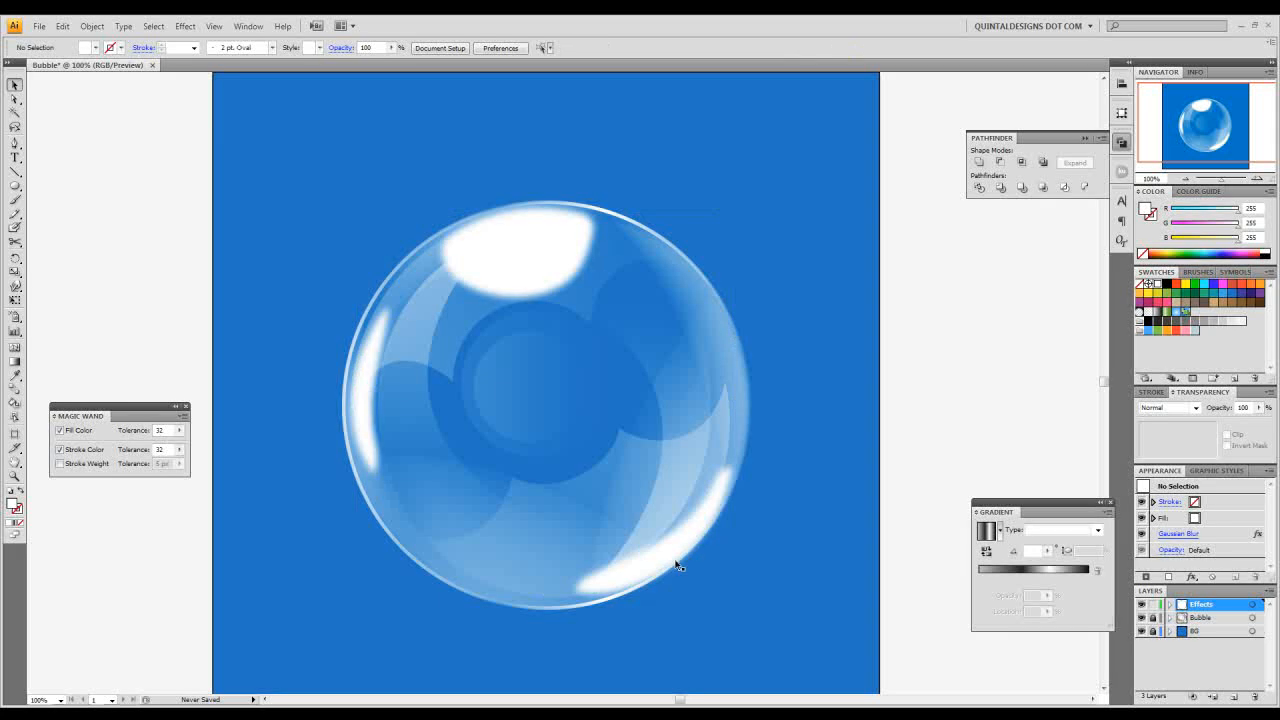
# Step: Nudge the lower-right and left highlights slightly left, and the top highlight slightly up and right
pyautogui.click(670, 557)
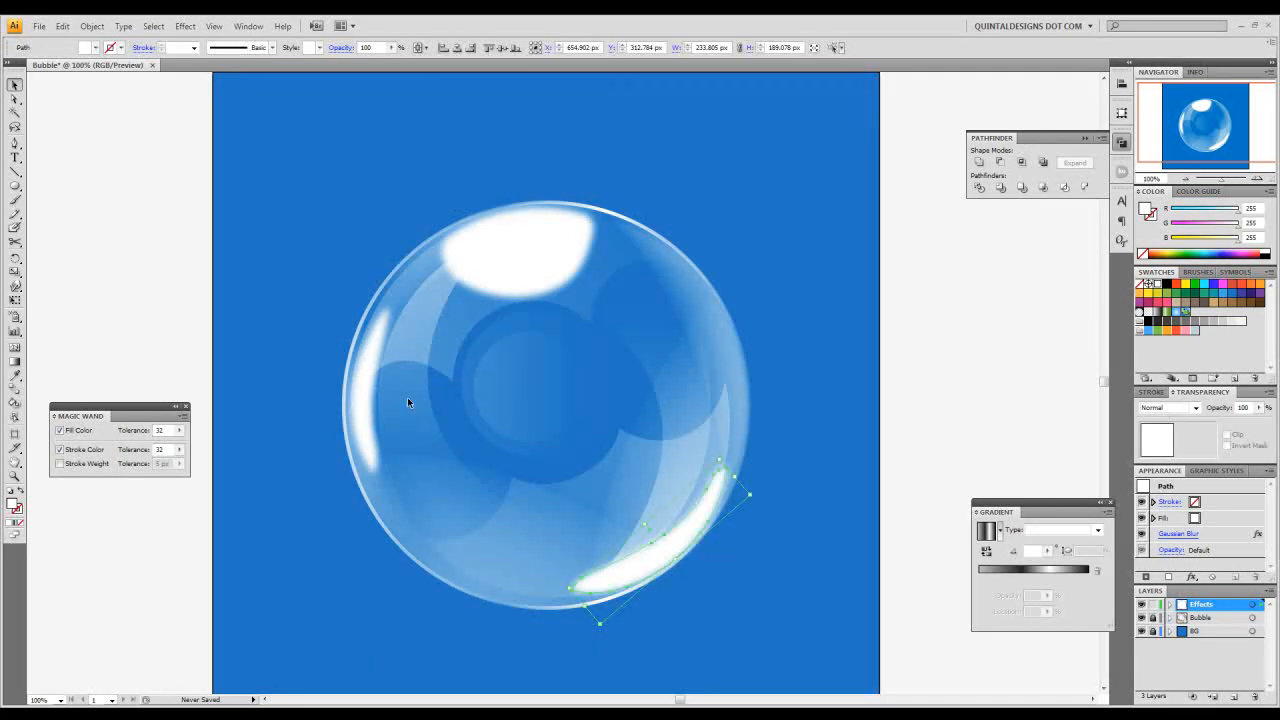
pyautogui.click(363, 386)
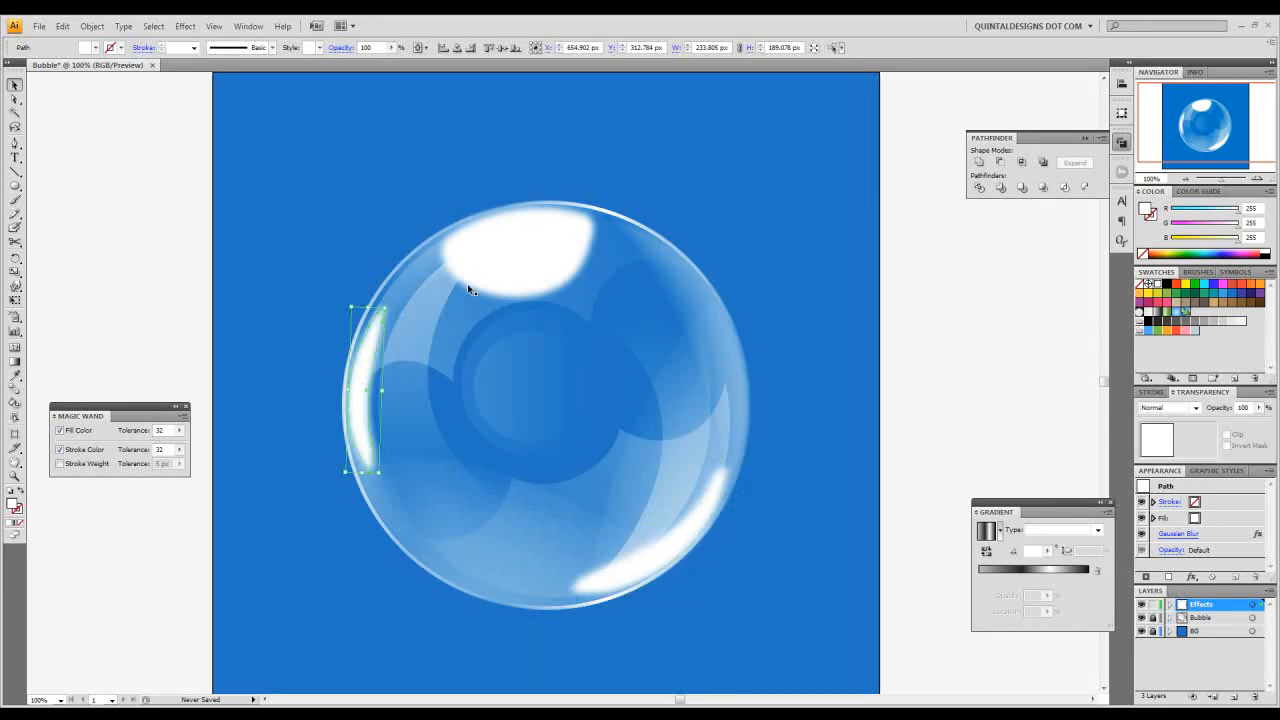
pyautogui.click(506, 267)
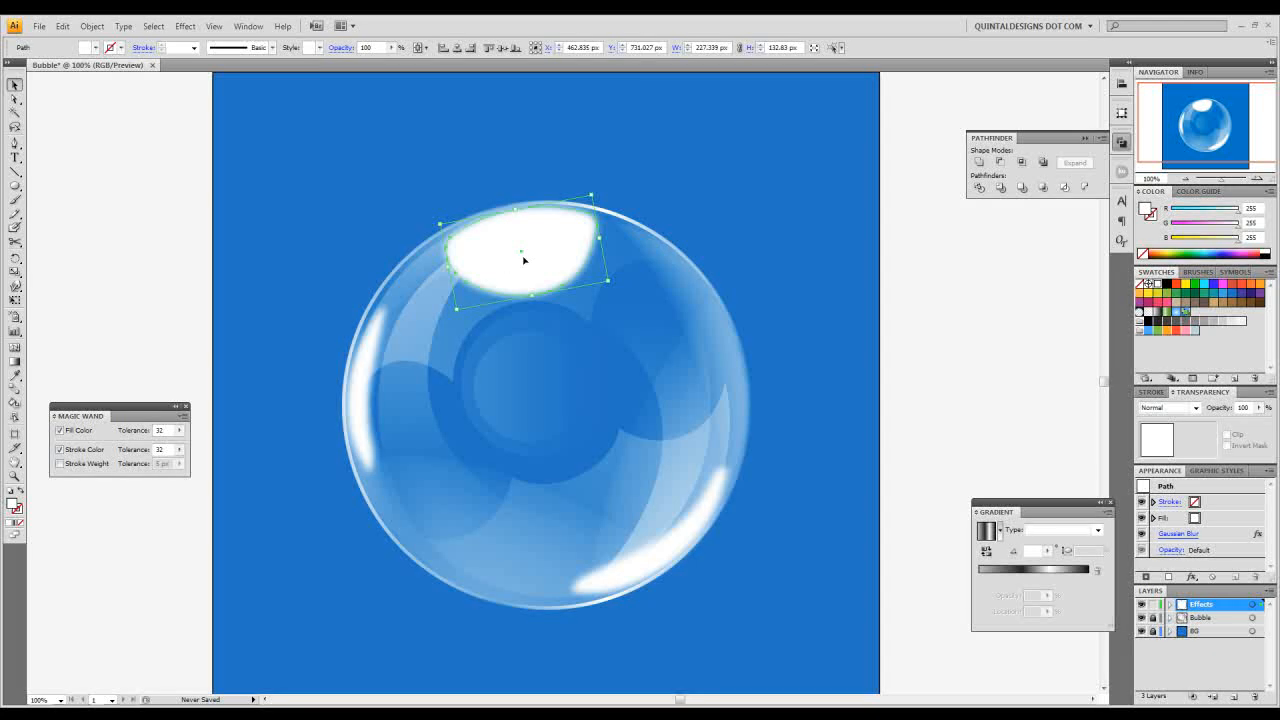
# Step: Fill all three highlights with the linear white-to-black gradient and deselect them
pyautogui.click(15, 362)
pyautogui.click(14, 85)
pyautogui.keyDown('shift'); pyautogui.click(355, 392); pyautogui.keyUp('shift')
pyautogui.keyDown('shift'); pyautogui.click(668, 560); pyautogui.keyUp('shift')
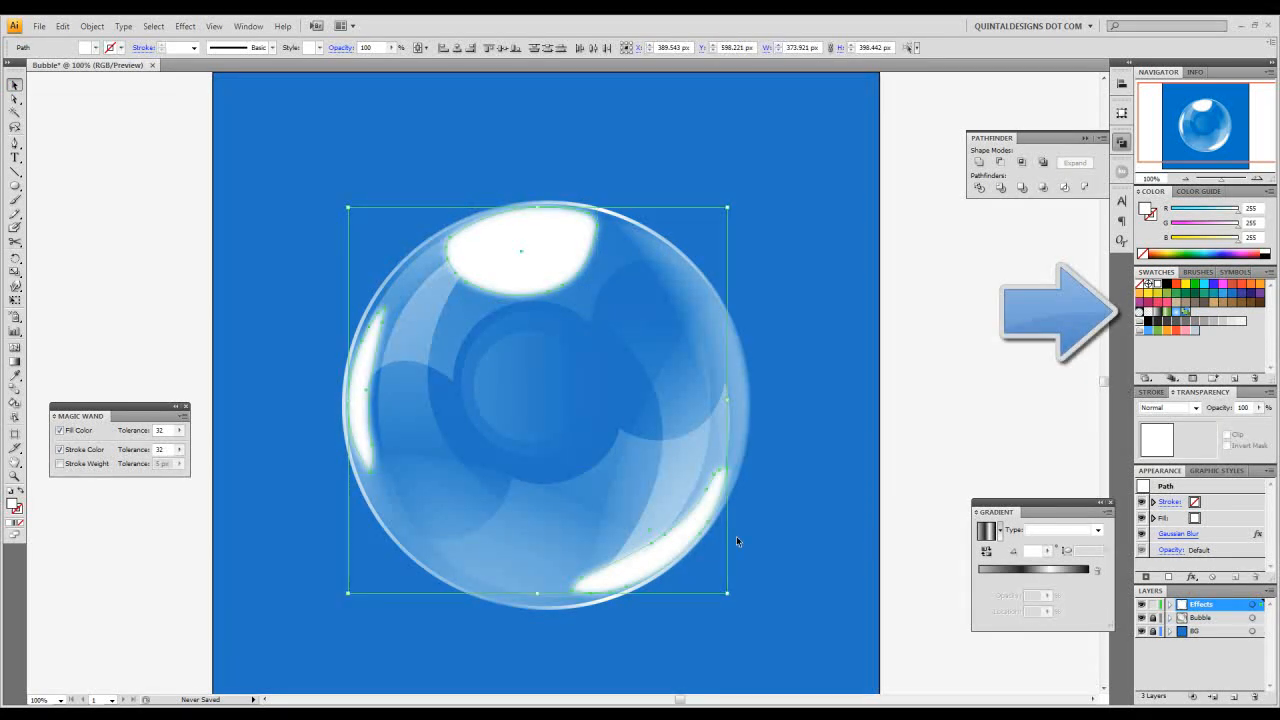
pyautogui.press('.')
pyautogui.click(801, 358)
# Step: Set the blending mode of the three gradient highlights to Screen and deselect them
pyautogui.click(660, 556)
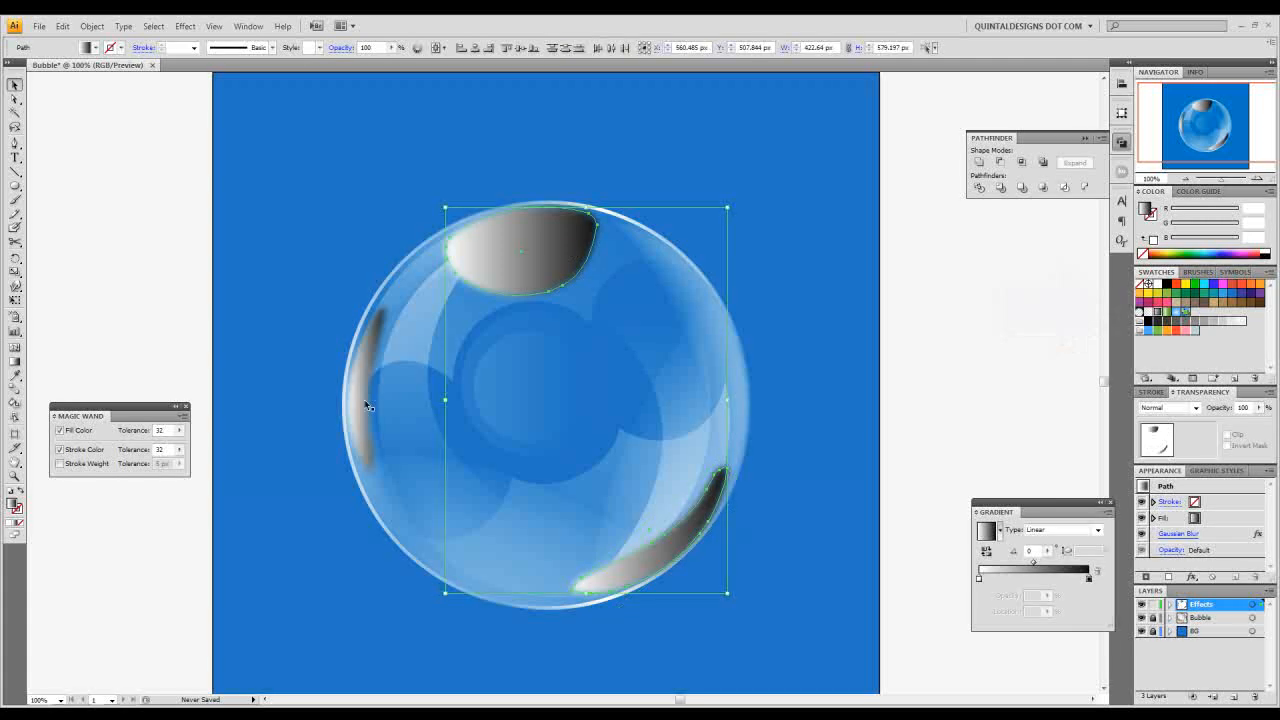
pyautogui.keyDown('shift'); pyautogui.click(355, 410); pyautogui.keyUp('shift')
pyautogui.click(1195, 408)
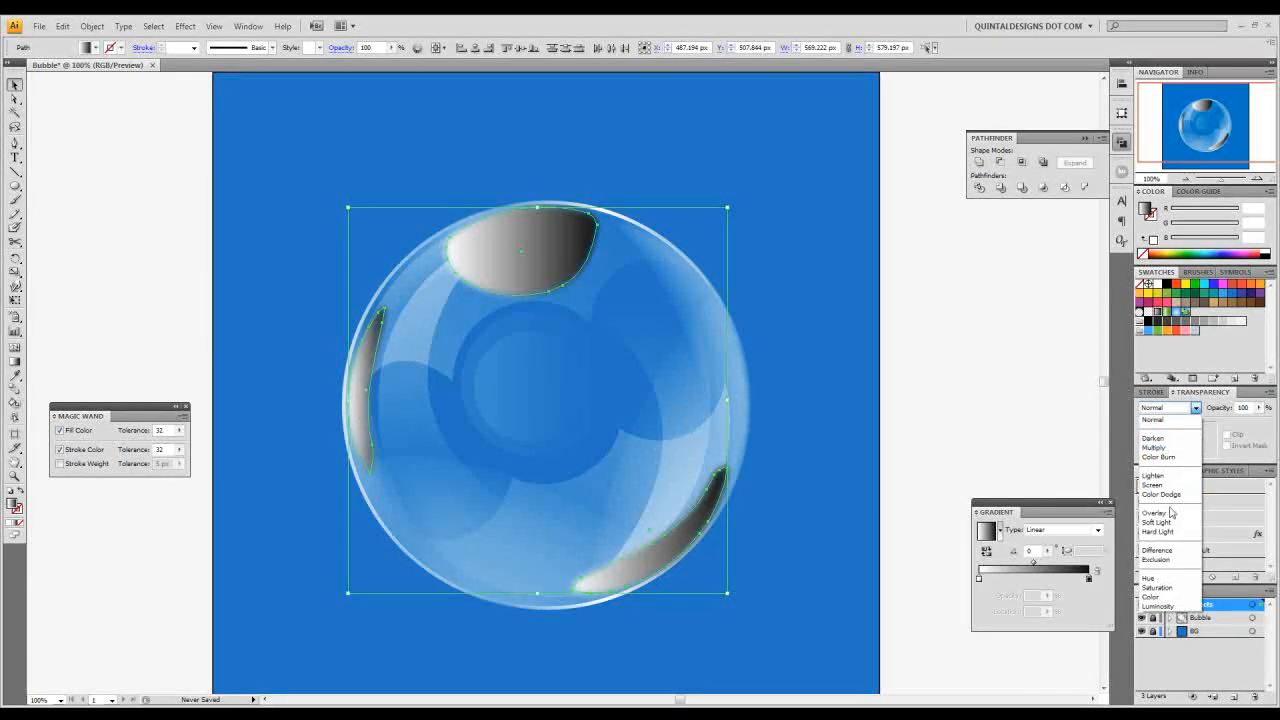
pyautogui.click(1177, 493)
pyautogui.click(872, 272)
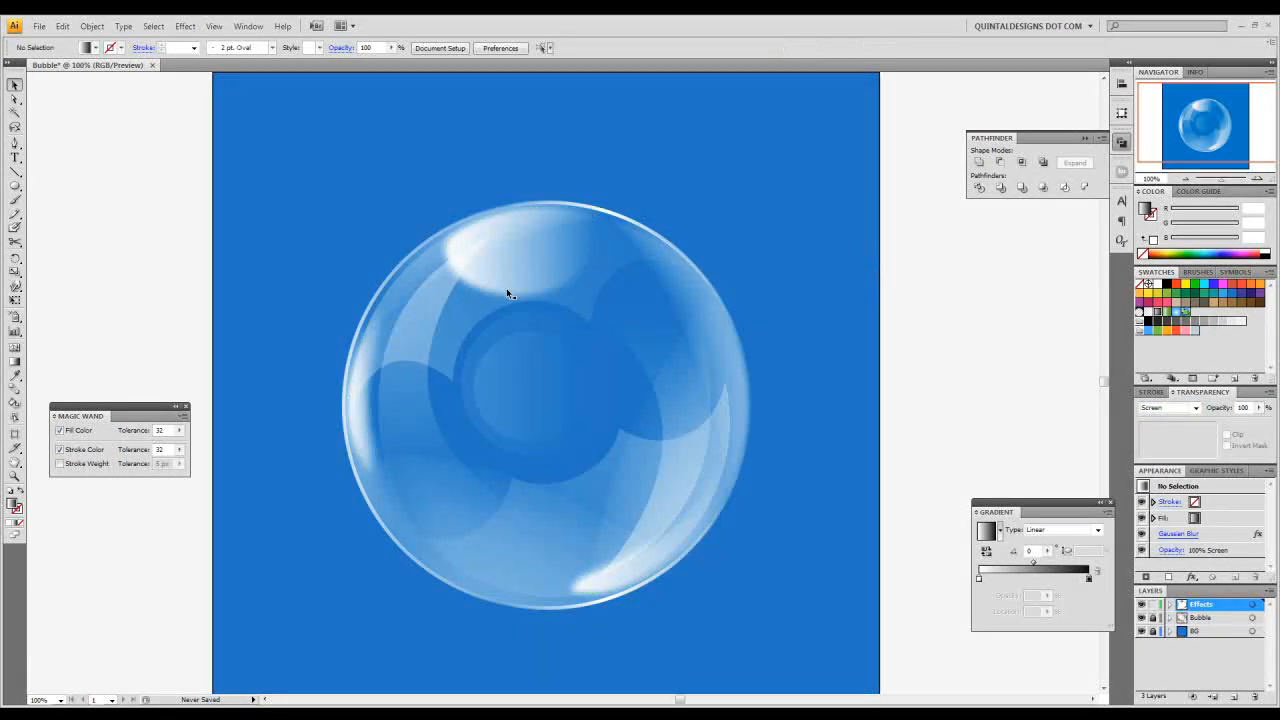
# Step: Redirect the top highlight's gradient so it fades from white at its upper edge to black at its lower edge
pyautogui.click(14, 362)
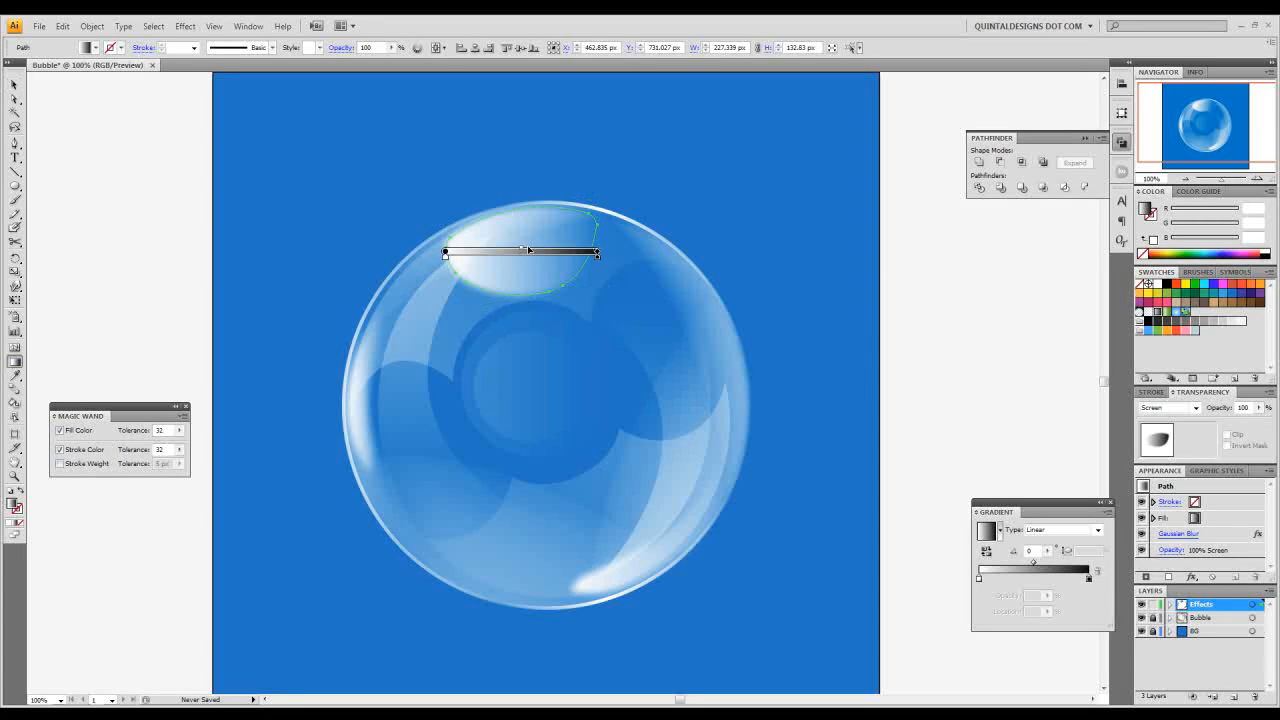
pyautogui.moveTo(516, 208); pyautogui.dragTo(531, 303)
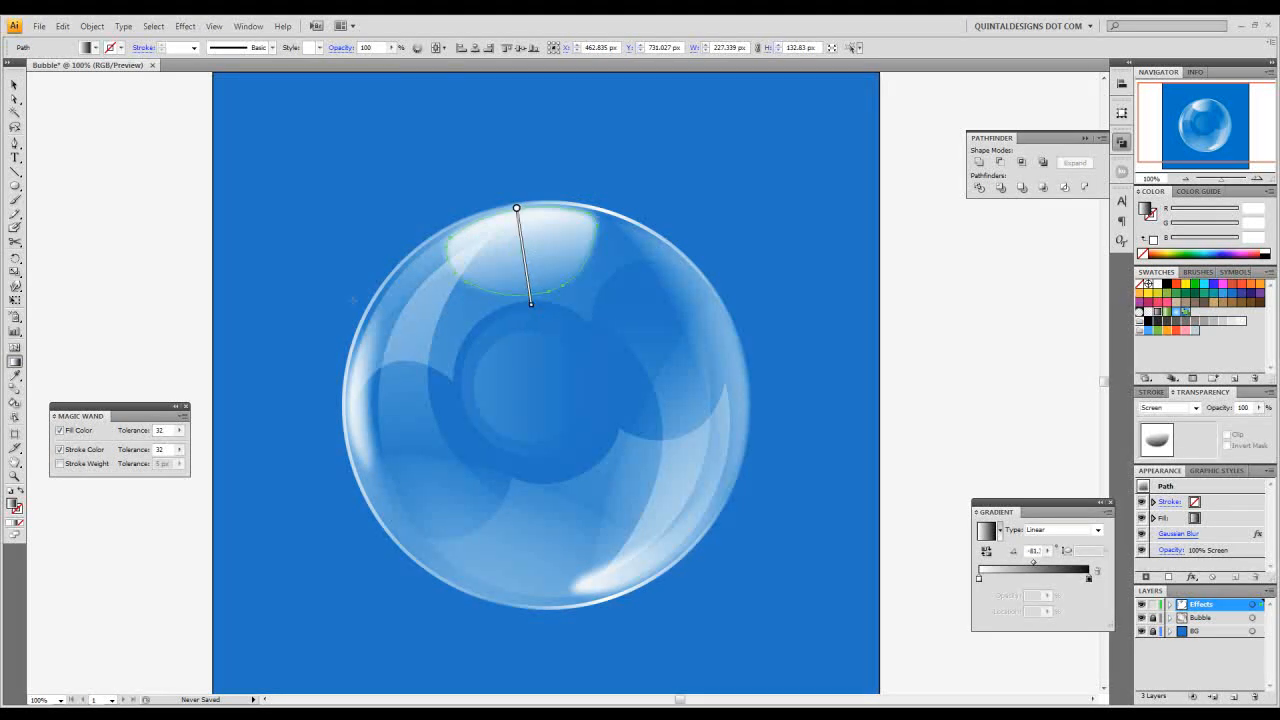
pyautogui.press('v')
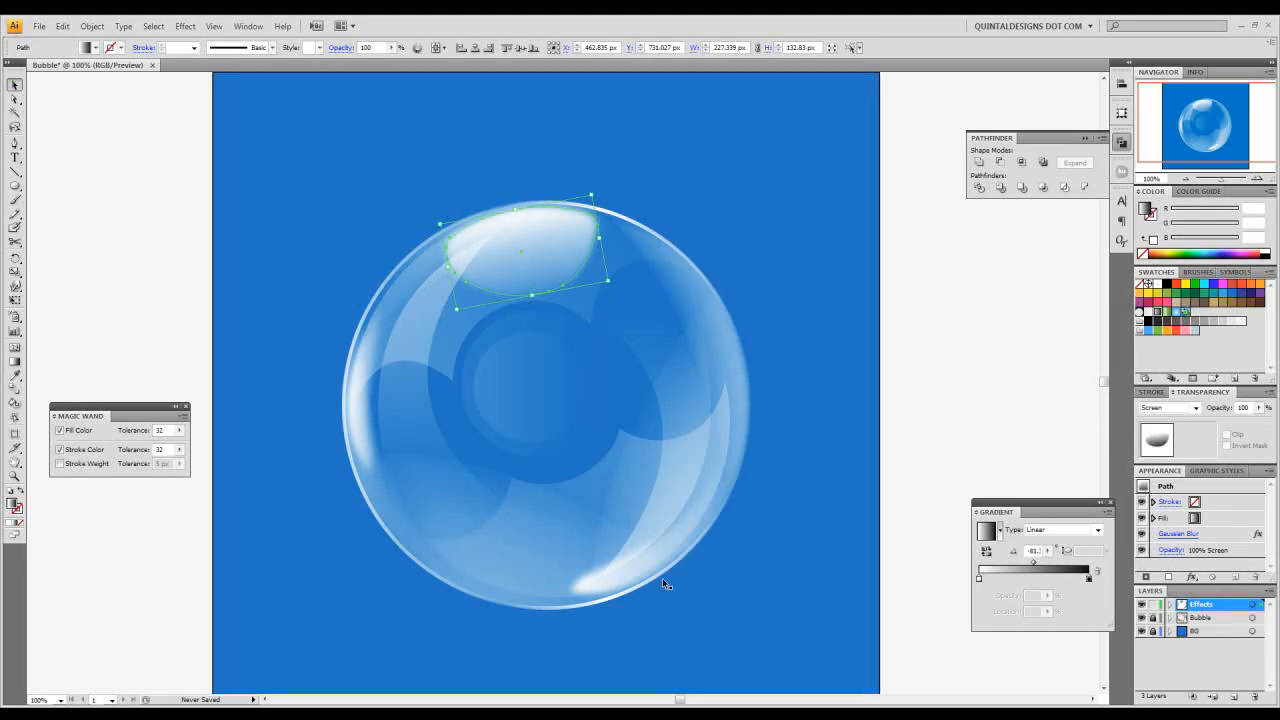
# Step: Redirect the lower-right highlight's gradient diagonally so it fades from white at the rim to black toward the bubble's centre
pyautogui.click(654, 570)
pyautogui.press('g')
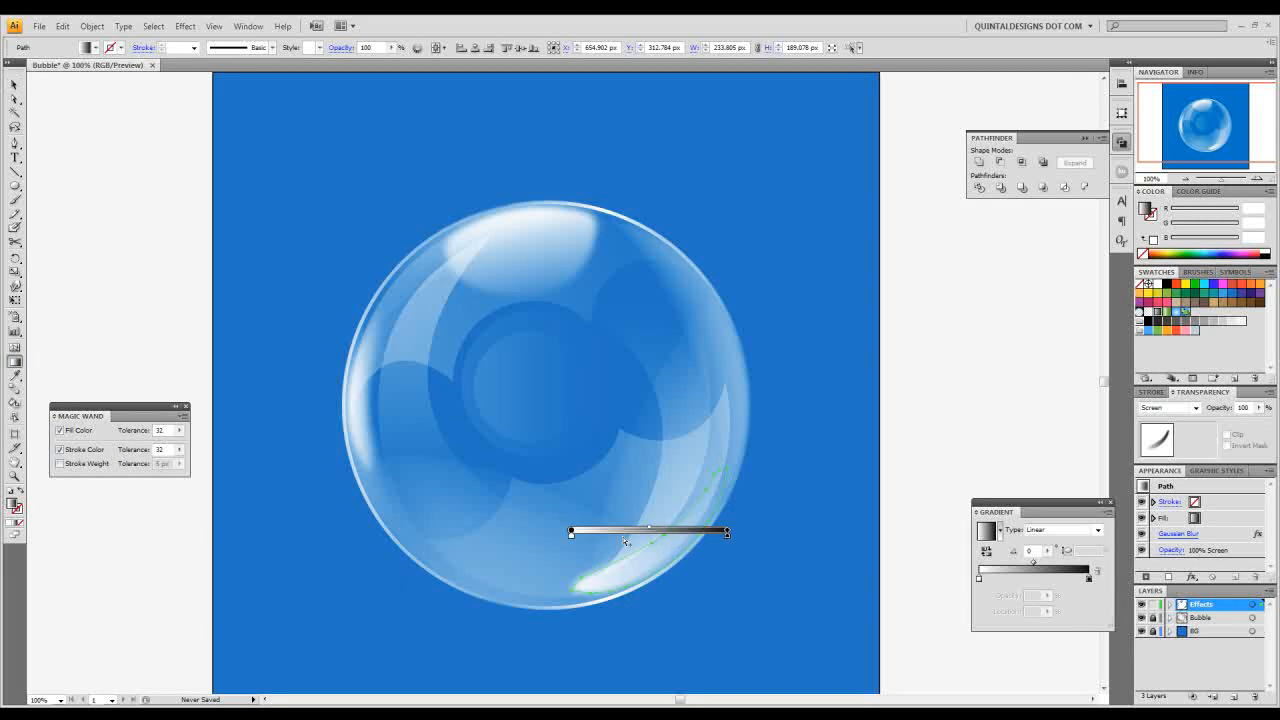
pyautogui.moveTo(640, 517); pyautogui.dragTo(679, 570)
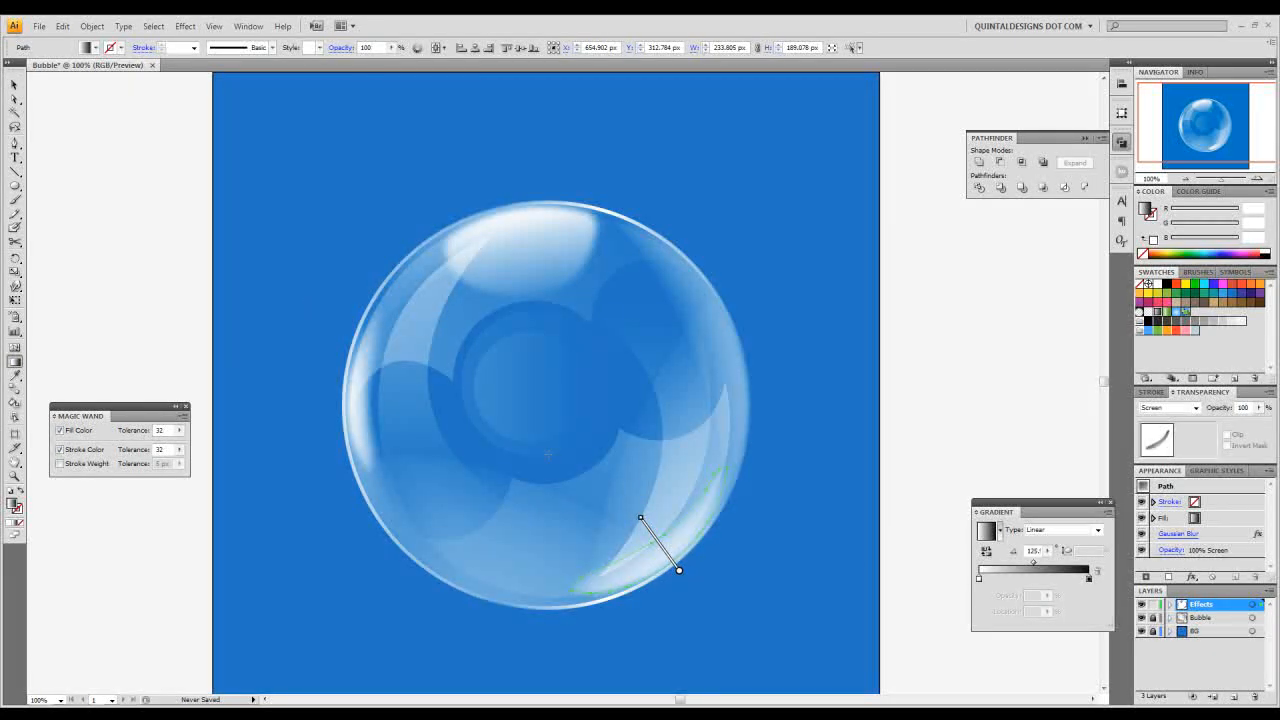
# Step: Set the opacity of the three blurred gradient highlights to 60% and deselect them
pyautogui.click(14, 88)
pyautogui.click(511, 247)
pyautogui.keyDown('shift'); pyautogui.click(367, 393); pyautogui.keyUp('shift')
pyautogui.keyDown('shift'); pyautogui.click(675, 551); pyautogui.keyUp('shift')
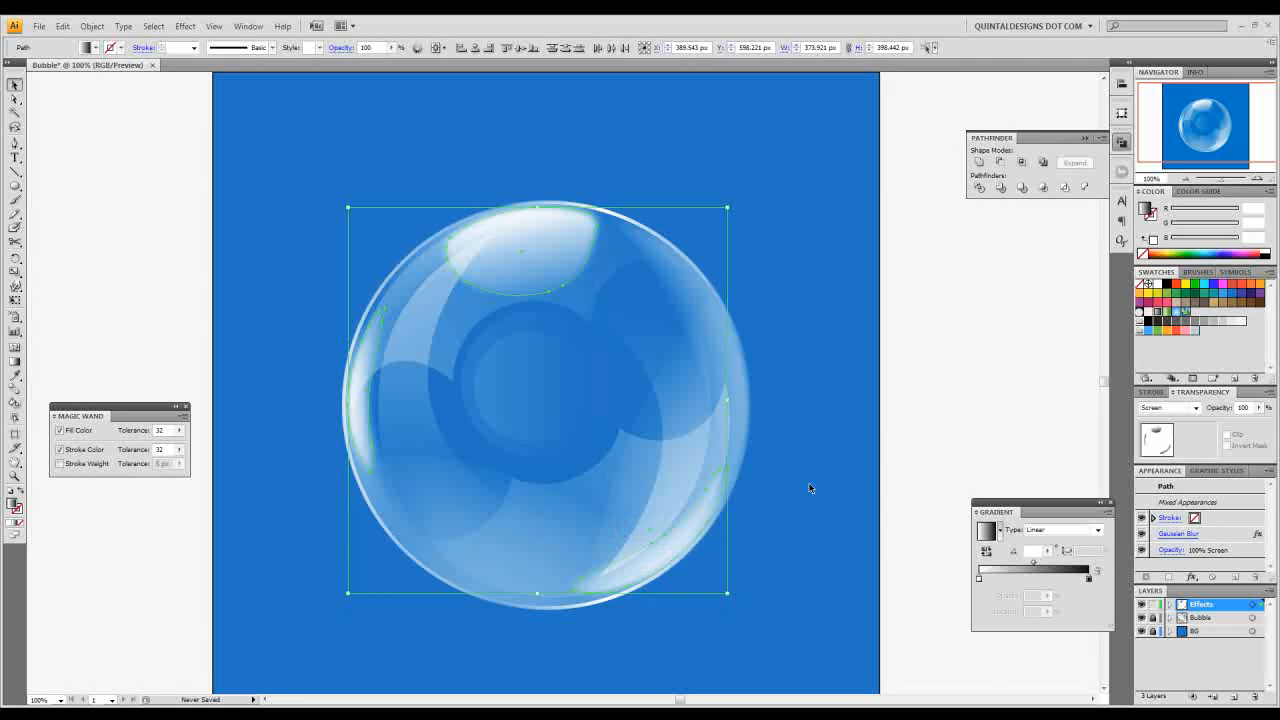
pyautogui.click(1242, 408)
pyautogui.write('60')
pyautogui.press('Return')
pyautogui.click(880, 280)
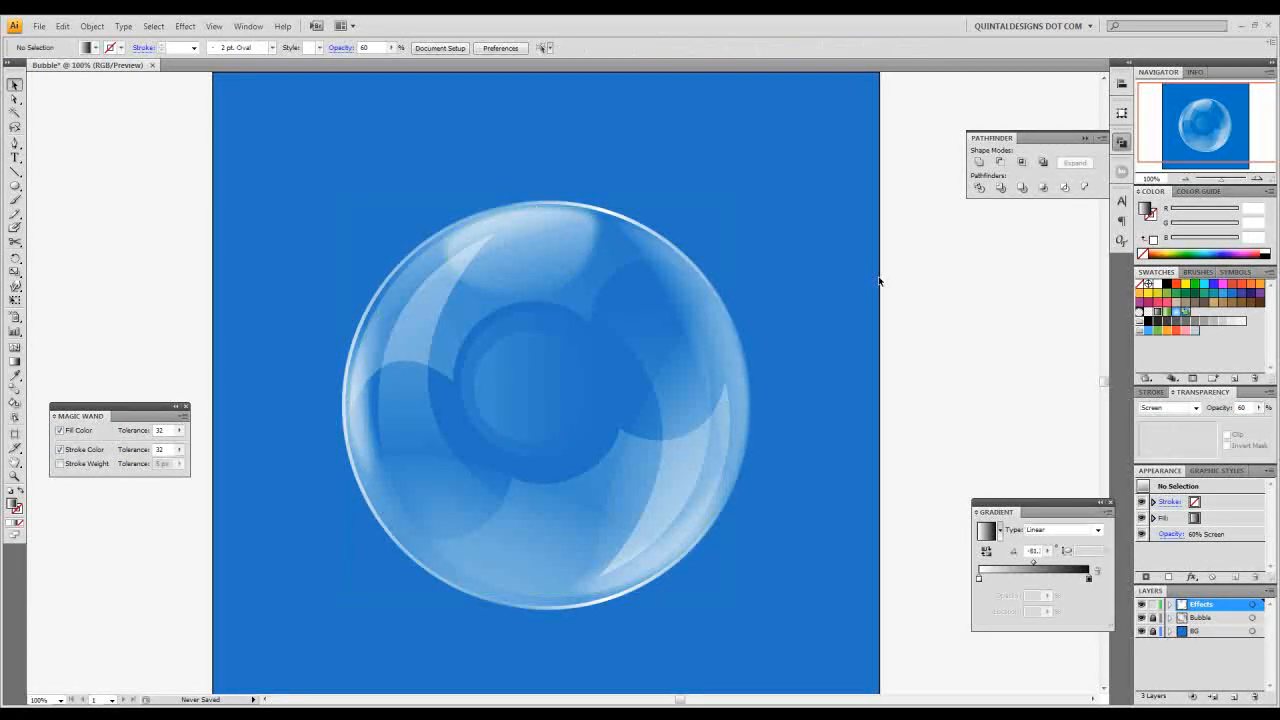
# Step: With the Pen tool, draw a curved blade-shaped highlight inside the bubble's left side, pointed at its upper end and wider at its lower end
pyautogui.moveTo(649, 289); pyautogui.dragTo(659, 269)
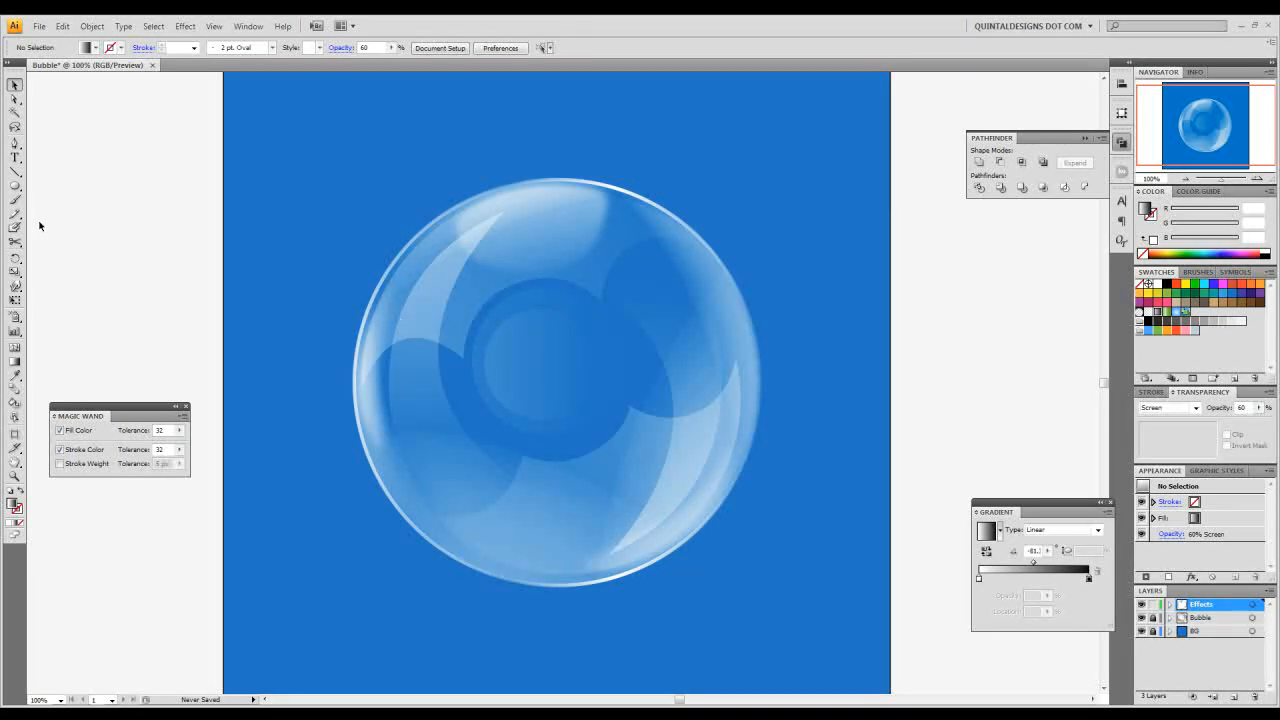
pyautogui.click(15, 144)
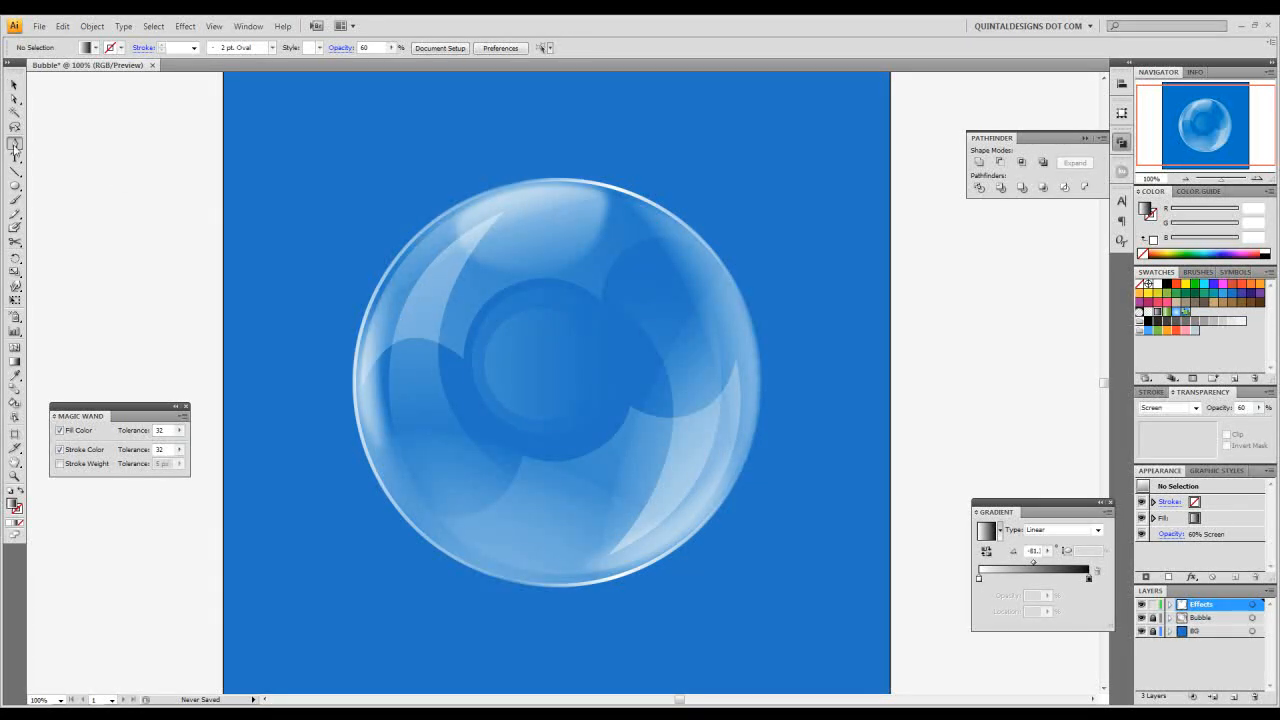
pyautogui.click(460, 250)
pyautogui.moveTo(646, 584); pyautogui.dragTo(653, 622)
pyautogui.click(505, 501)
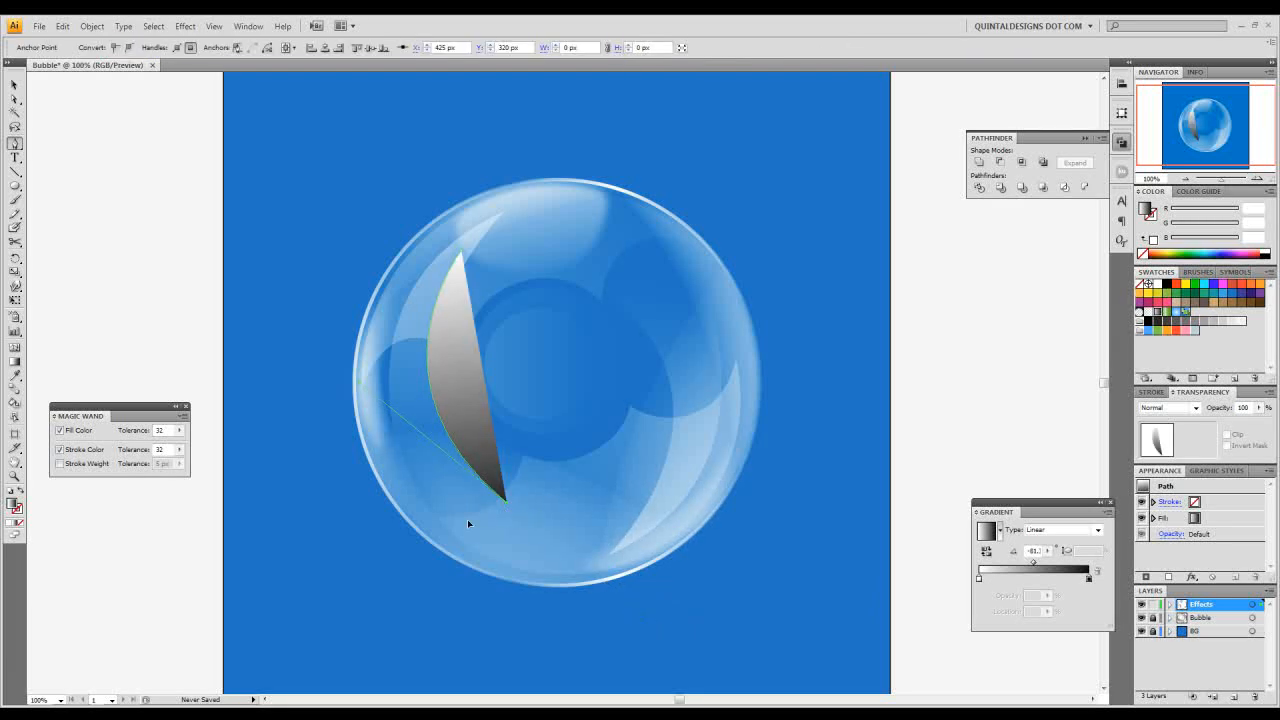
pyautogui.click(466, 522)
pyautogui.moveTo(460, 257); pyautogui.dragTo(579, 94)
# Step: Duplicate the curved blade highlight, rotate the copy about half a turn, and place it inside the bubble's right side
pyautogui.click(15, 85)
pyautogui.click(336, 348)
pyautogui.moveTo(425, 400); pyautogui.dragTo(607, 400)
pyautogui.moveTo(690, 238); pyautogui.dragTo(543, 611)
pyautogui.moveTo(674, 426); pyautogui.dragTo(689, 427)
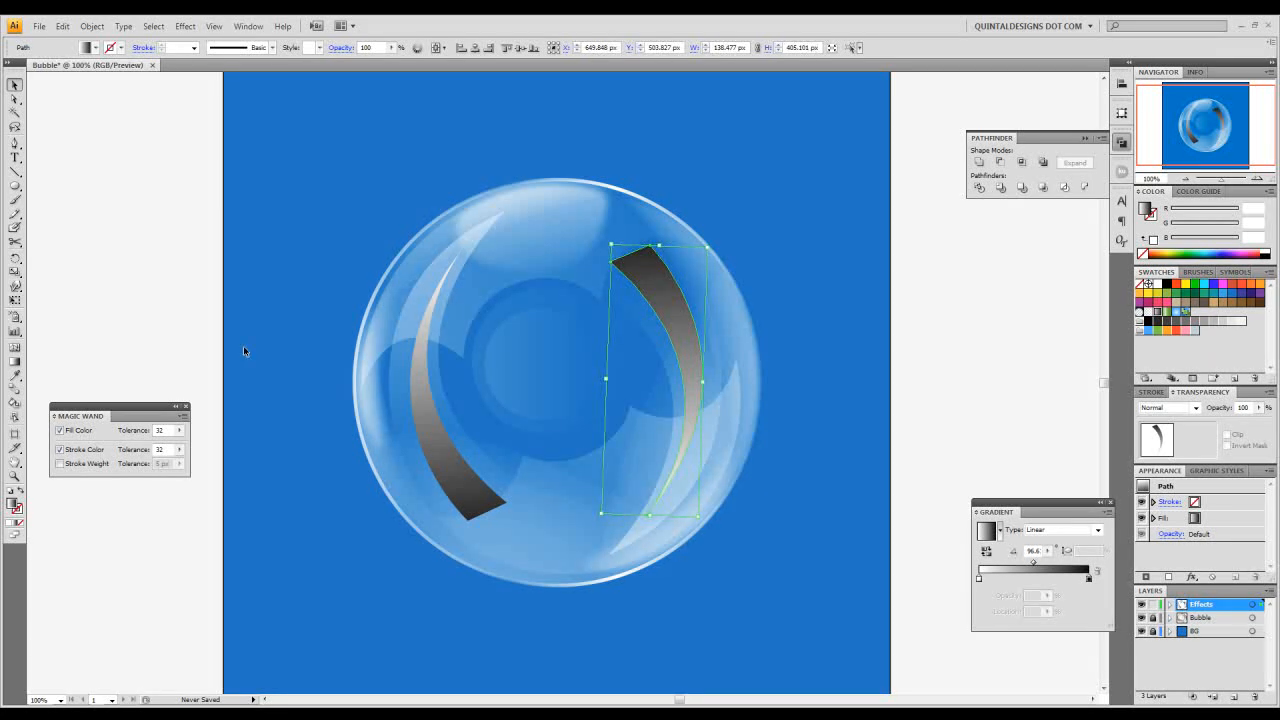
# Step: Set the blending mode of both curved blade highlights to Screen and deselect them
pyautogui.keyDown('shift'); pyautogui.click(445, 449); pyautogui.keyUp('shift')
pyautogui.click(1145, 407)
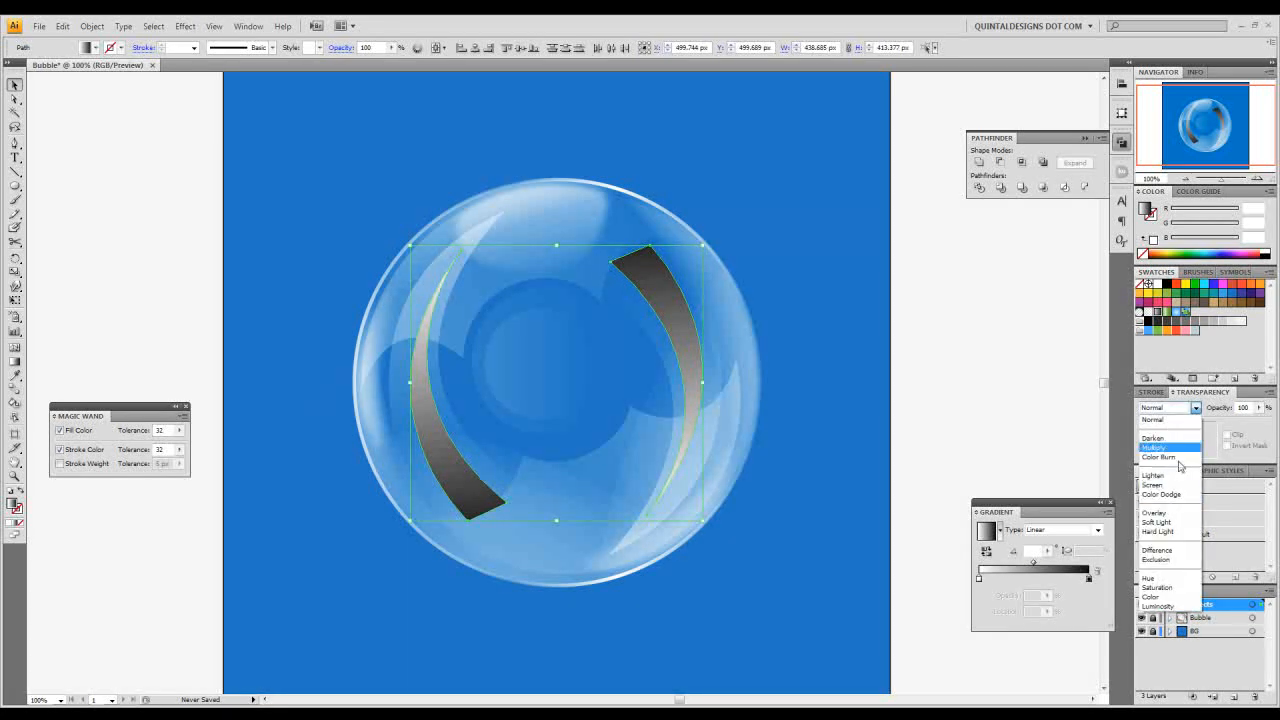
pyautogui.click(1180, 492)
pyautogui.click(815, 383)
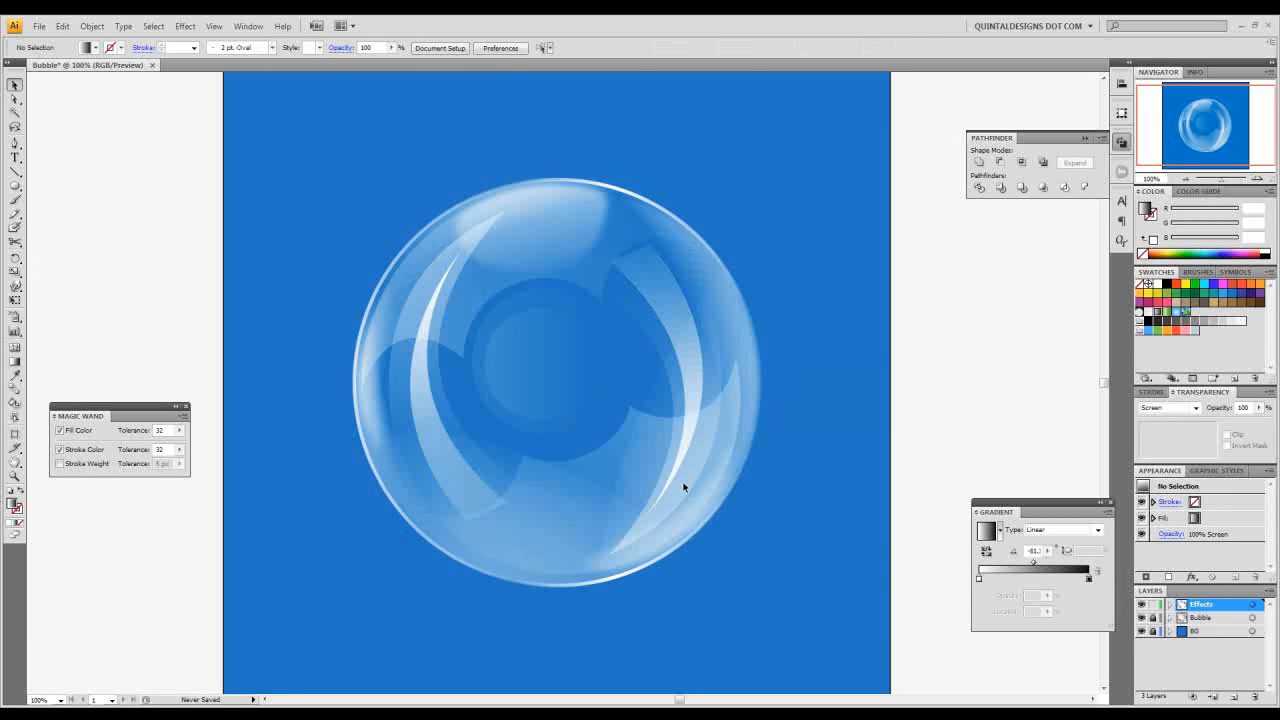
# Step: Lower the opacity of both curved blade highlights to 60% and deselect them
pyautogui.click(678, 351)
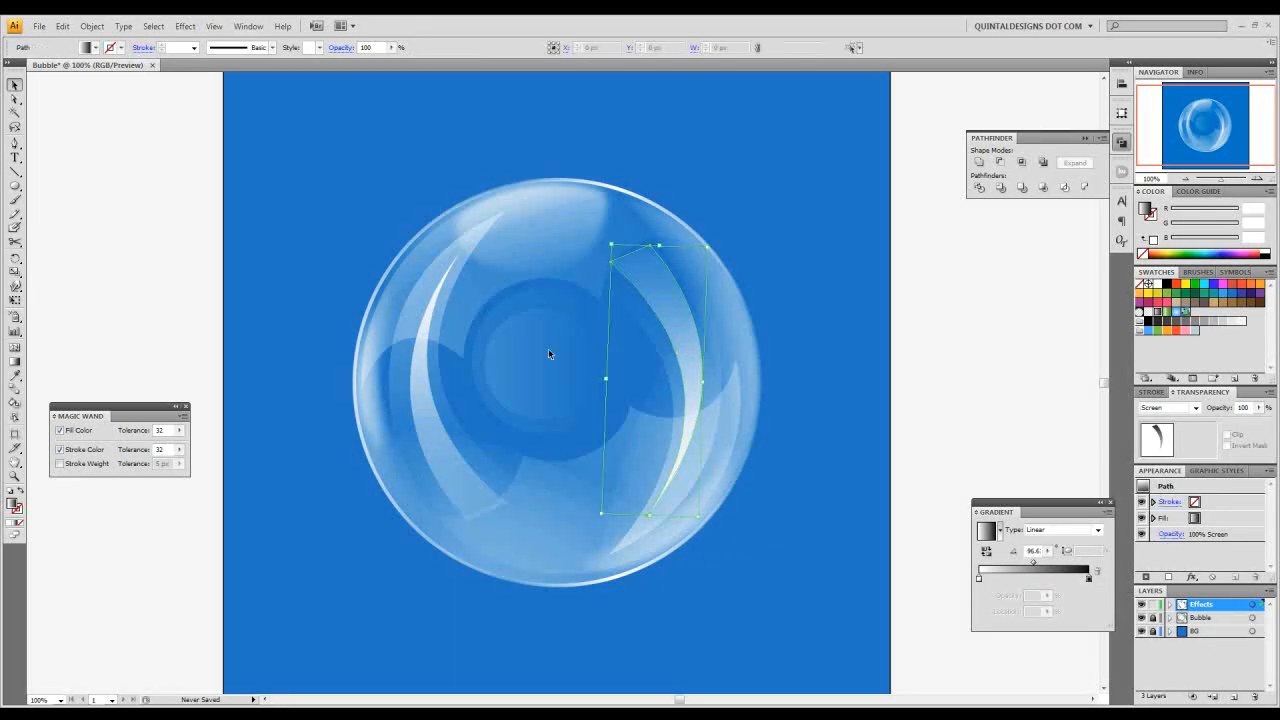
pyautogui.keyDown('shift'); pyautogui.click(429, 306); pyautogui.keyUp('shift')
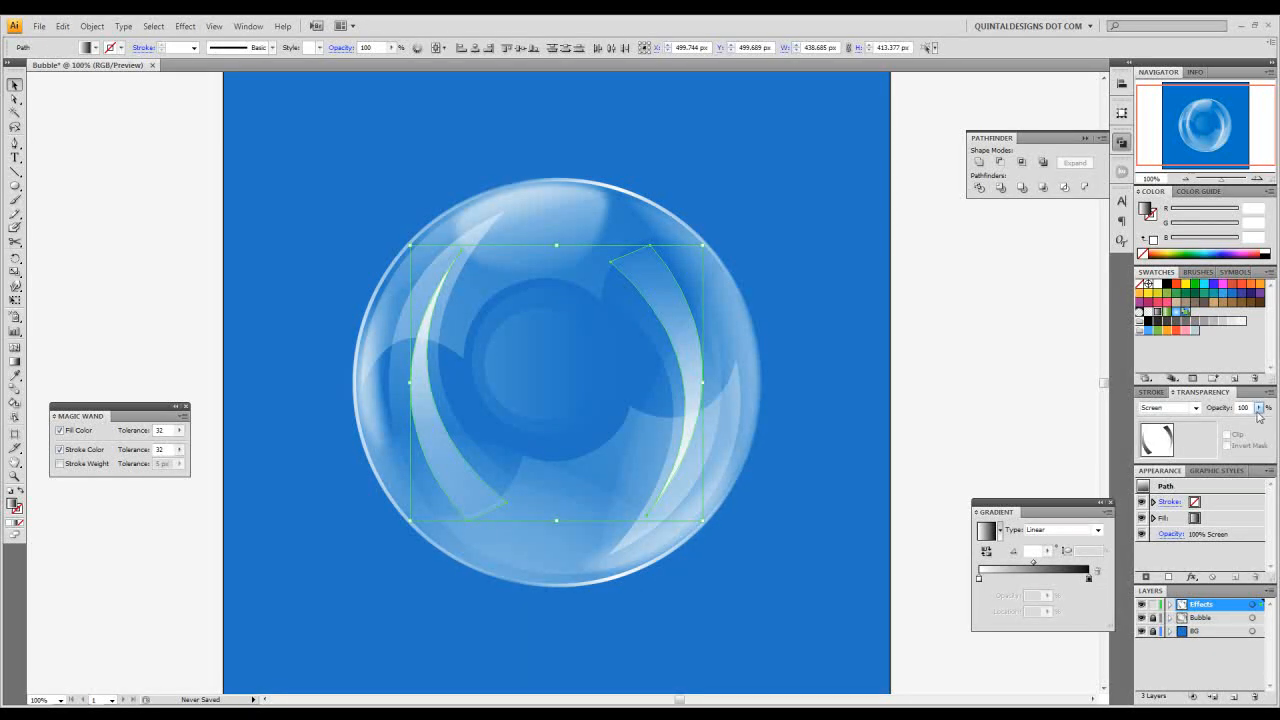
pyautogui.click(1245, 407)
pyautogui.write('60')
pyautogui.press('Return')
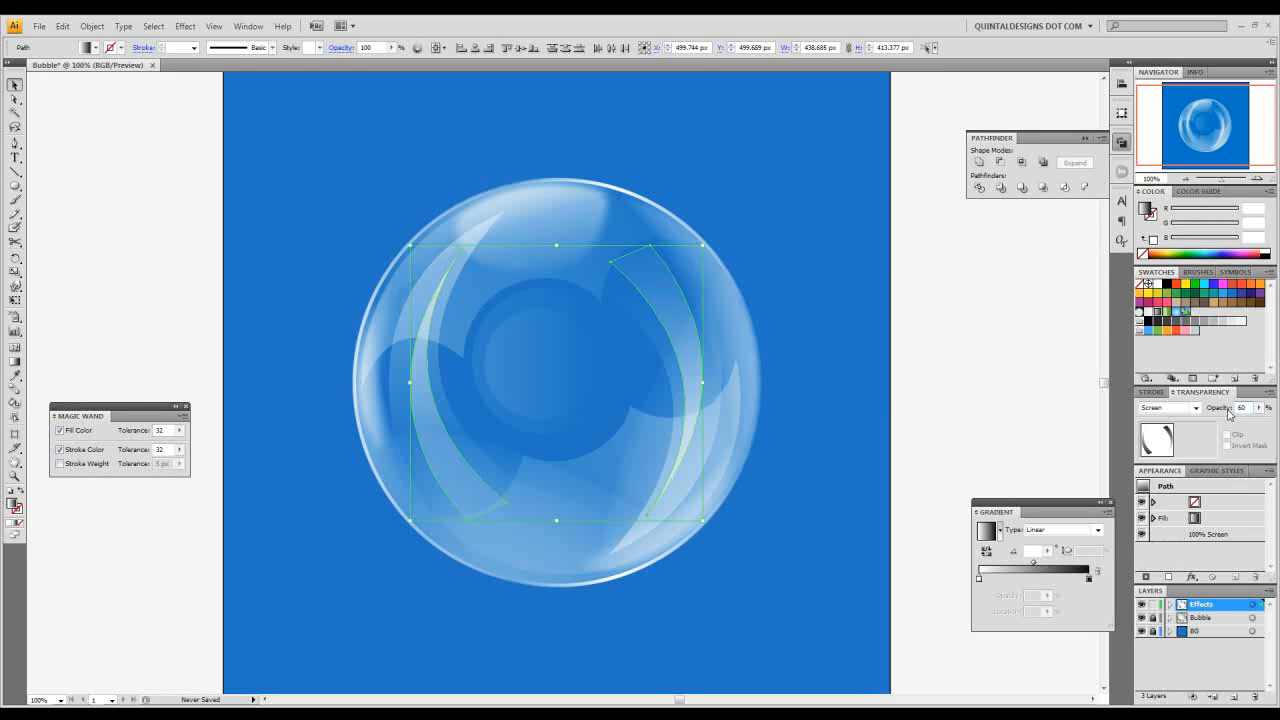
pyautogui.click(1026, 263)
# Step: Unlock the Bubble layer, select all the bubble artwork, and move the Effects layer's pieces onto the Bubble layer
pyautogui.hotkey('ctrl', '-')
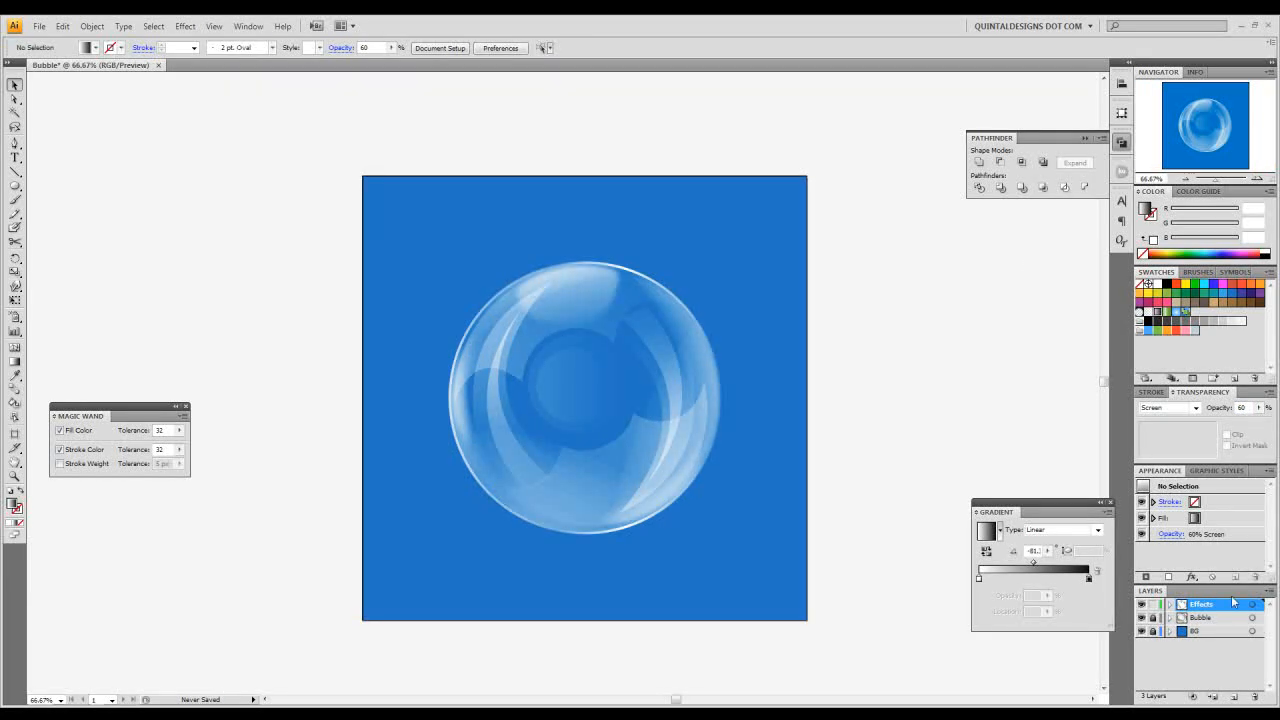
pyautogui.click(1153, 618)
pyautogui.moveTo(948, 250); pyautogui.dragTo(420, 553)
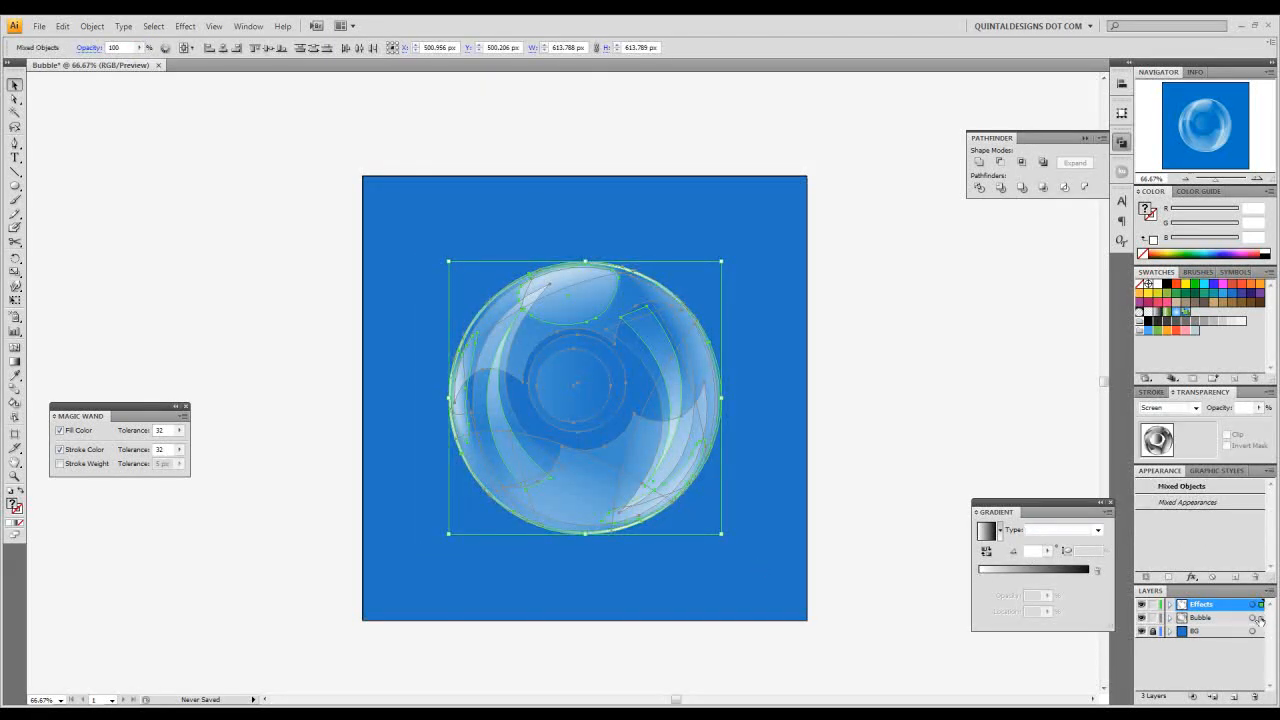
pyautogui.moveTo(1260, 614); pyautogui.dragTo(1260, 618)
# Step: Group the entire bubble artwork and deselect it
pyautogui.hotkey('ctrl', 'g')
pyautogui.hotkey('ctrl', '=')
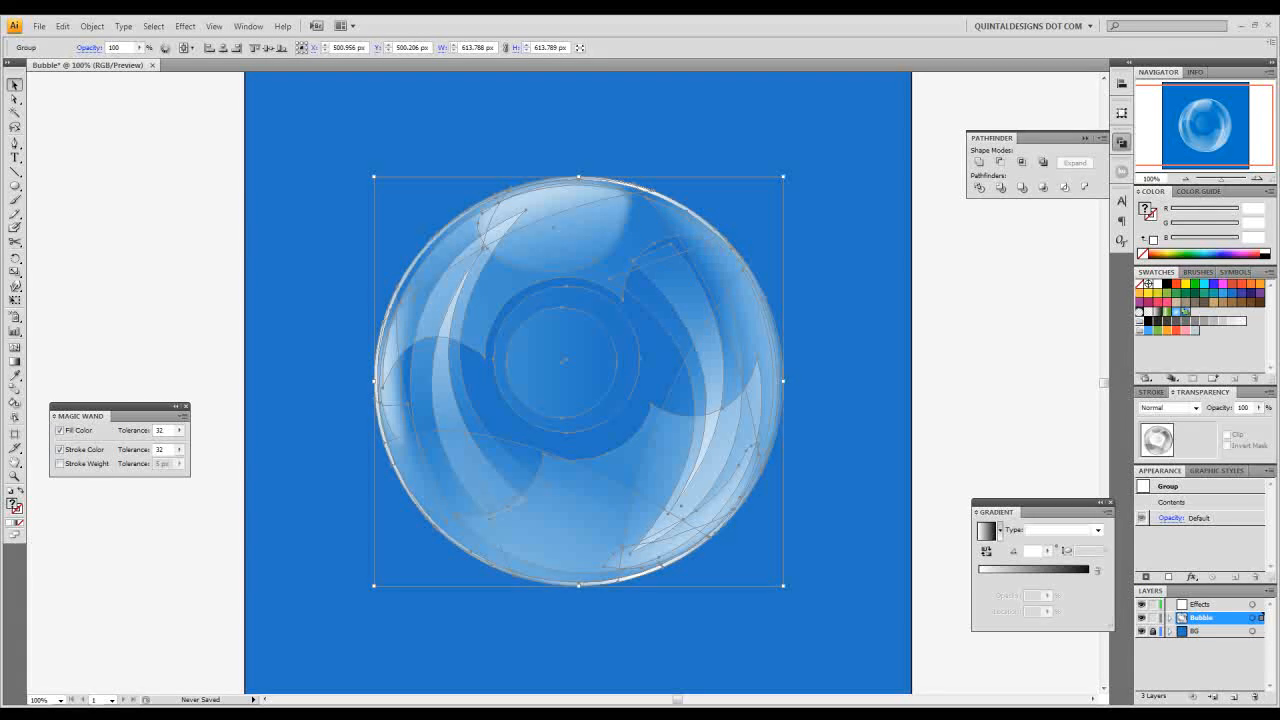
pyautogui.click(857, 283)
pyautogui.hotkey('ctrl', '-')
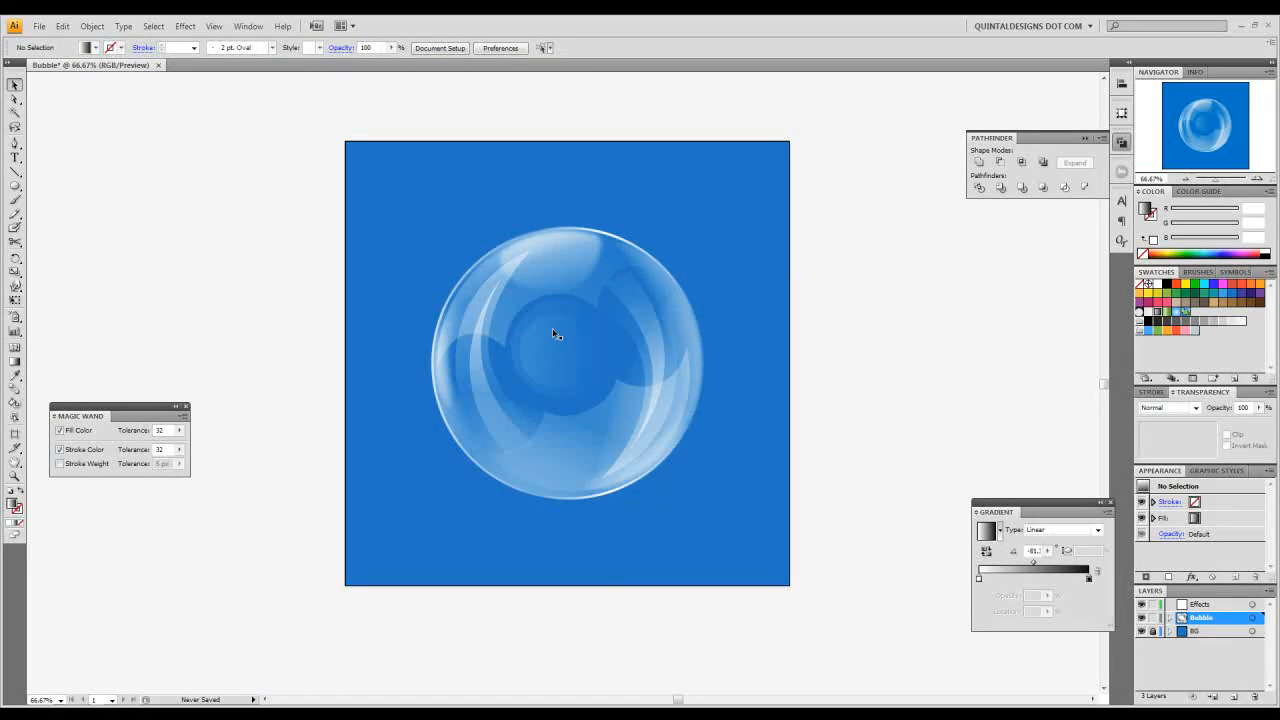
# Step: With the Pen tool, draw a tall narrow triangle with its tip at the artboard's upper edge, above and left of the bubble
pyautogui.click(1257, 178)
pyautogui.moveTo(639, 267); pyautogui.dragTo(634, 325)
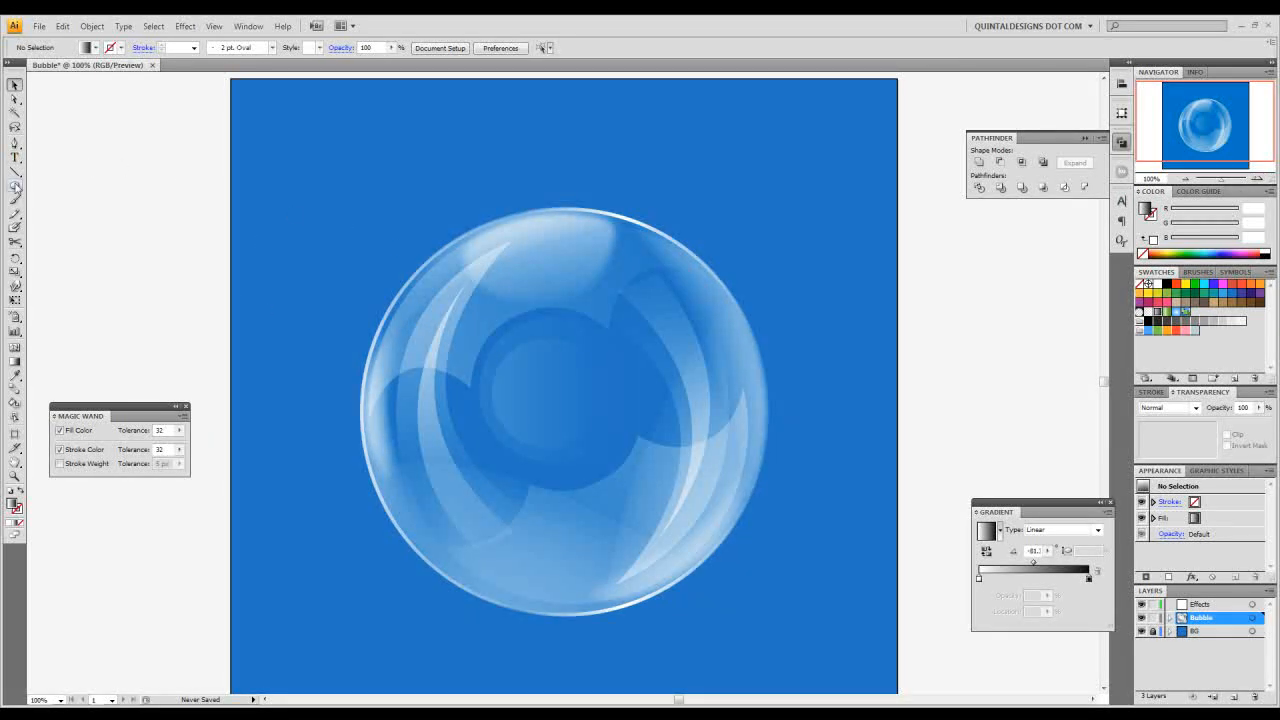
pyautogui.click(15, 144)
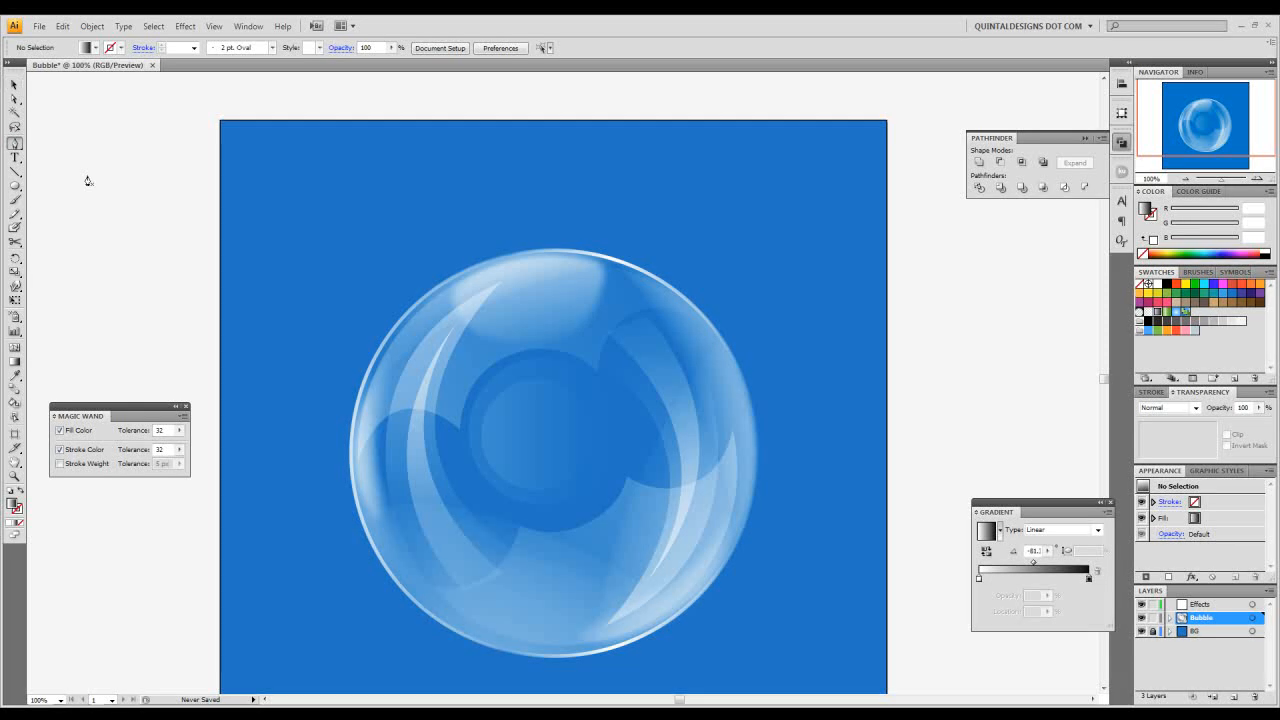
pyautogui.click(309, 248)
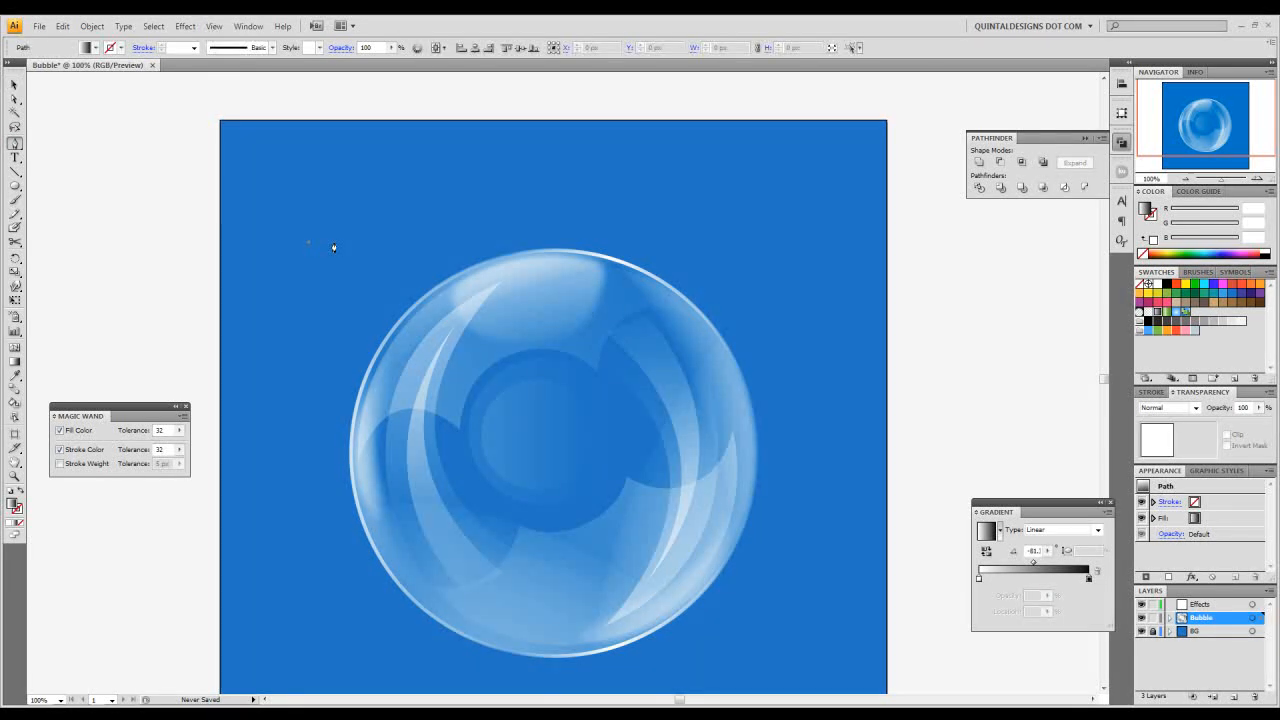
pyautogui.click(334, 243)
pyautogui.click(323, 125)
pyautogui.click(310, 245)
pyautogui.click(308, 243)
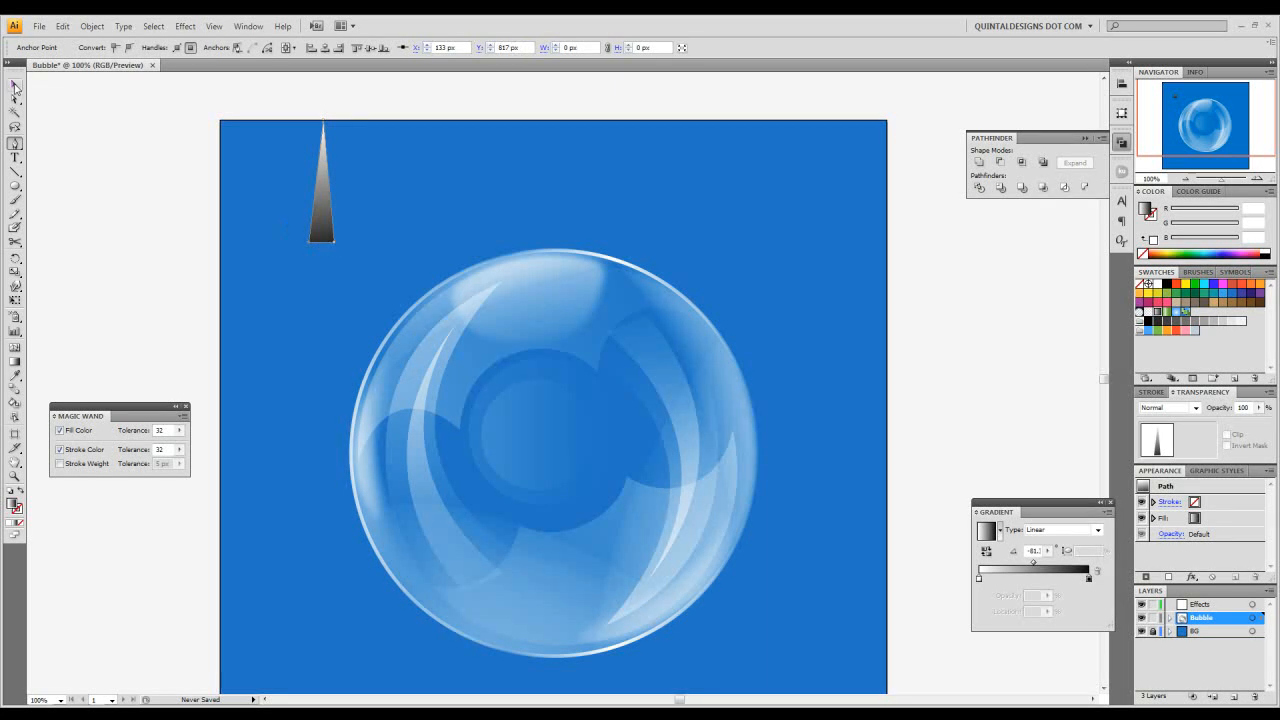
# Step: Extend the narrow triangle's tip upward to make the shape 195 px tall, and move it down inside the artboard
pyautogui.click(15, 98)
pyautogui.press('Up')
pyautogui.press('Up')
pyautogui.press('Up')
pyautogui.press('Up')
pyautogui.press('Up')
pyautogui.press('Up')
pyautogui.click(14, 84)
pyautogui.click(120, 160)
pyautogui.moveTo(321, 200); pyautogui.dragTo(321, 244)
# Step: Redirect the triangle's gradient vertically so it fades from white at the base to black at the tip, and deselect it
pyautogui.click(14, 362)
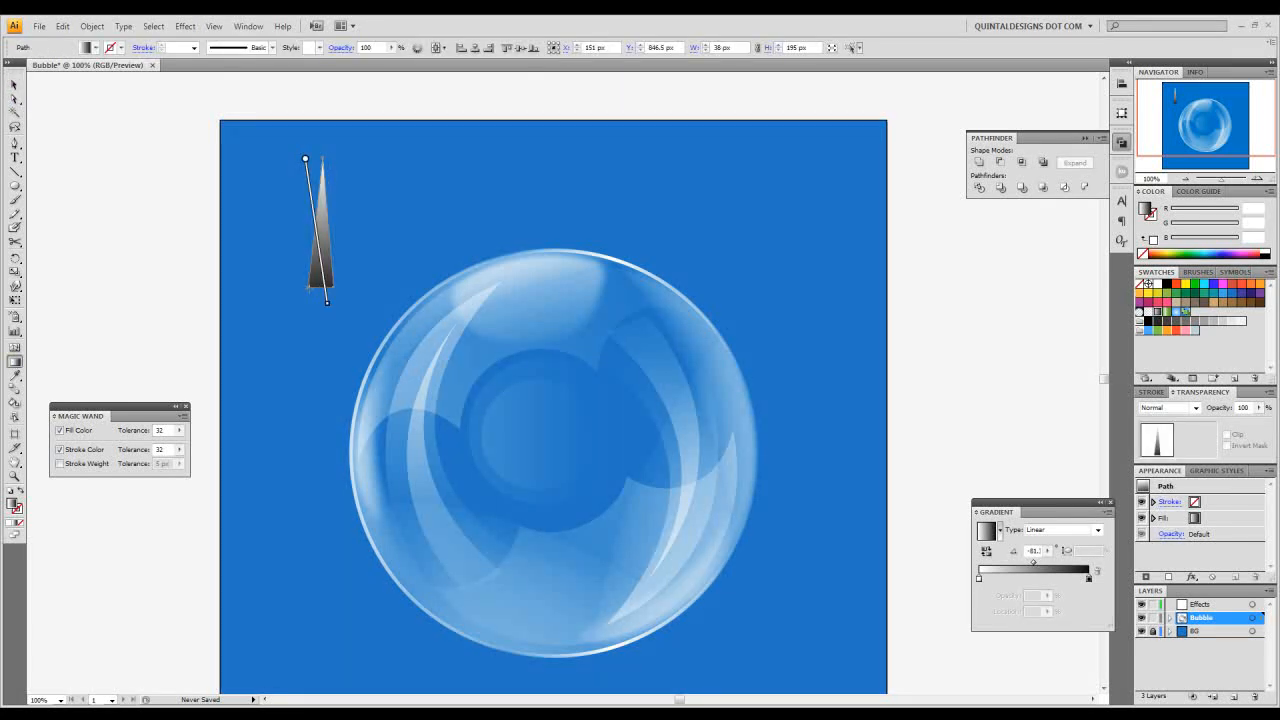
pyautogui.moveTo(312, 283); pyautogui.dragTo(320, 160)
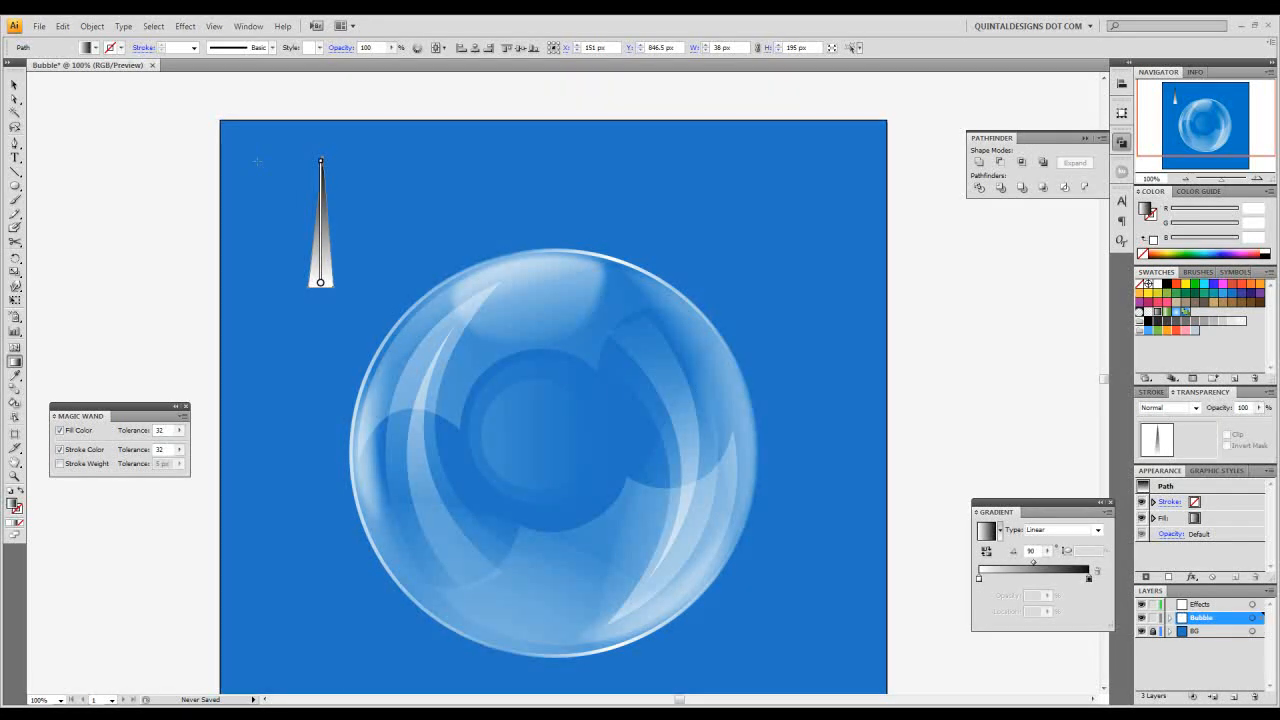
pyautogui.click(14, 84)
pyautogui.click(341, 271)
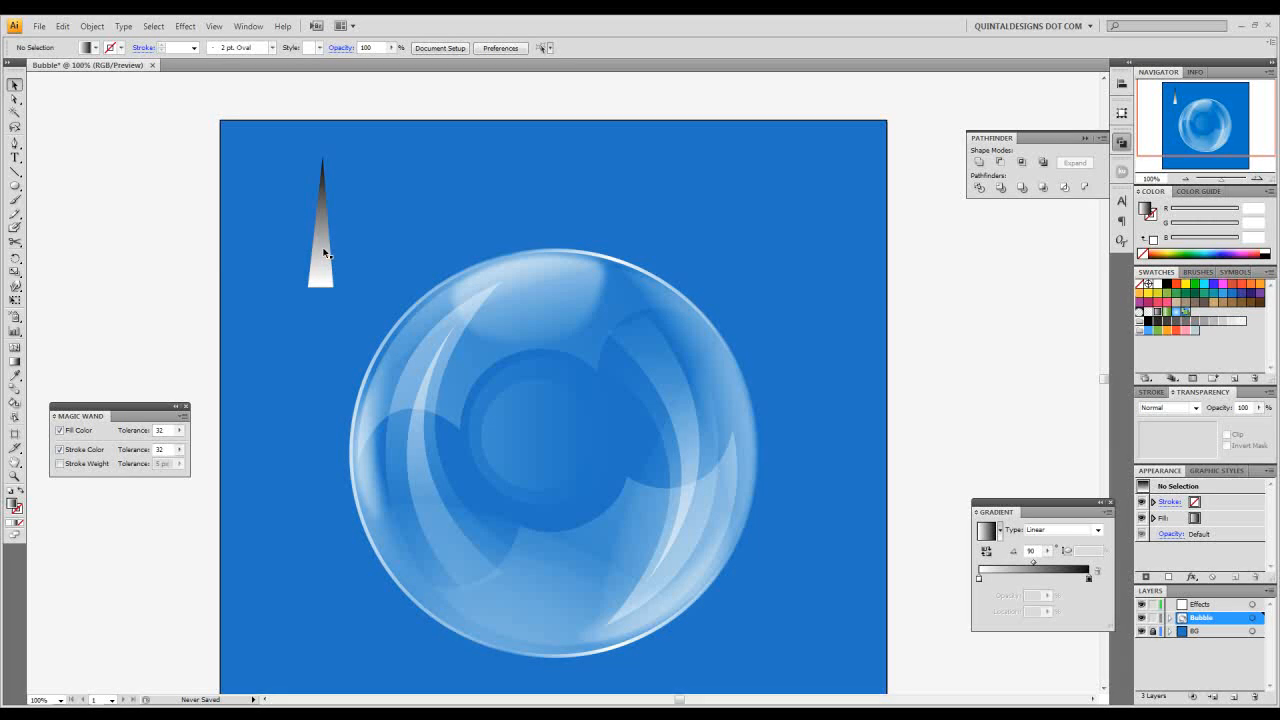
# Step: Set up a Transform effect on the triangle with a 90° rotation and 3 copies, and turn on the preview
pyautogui.click(325, 254)
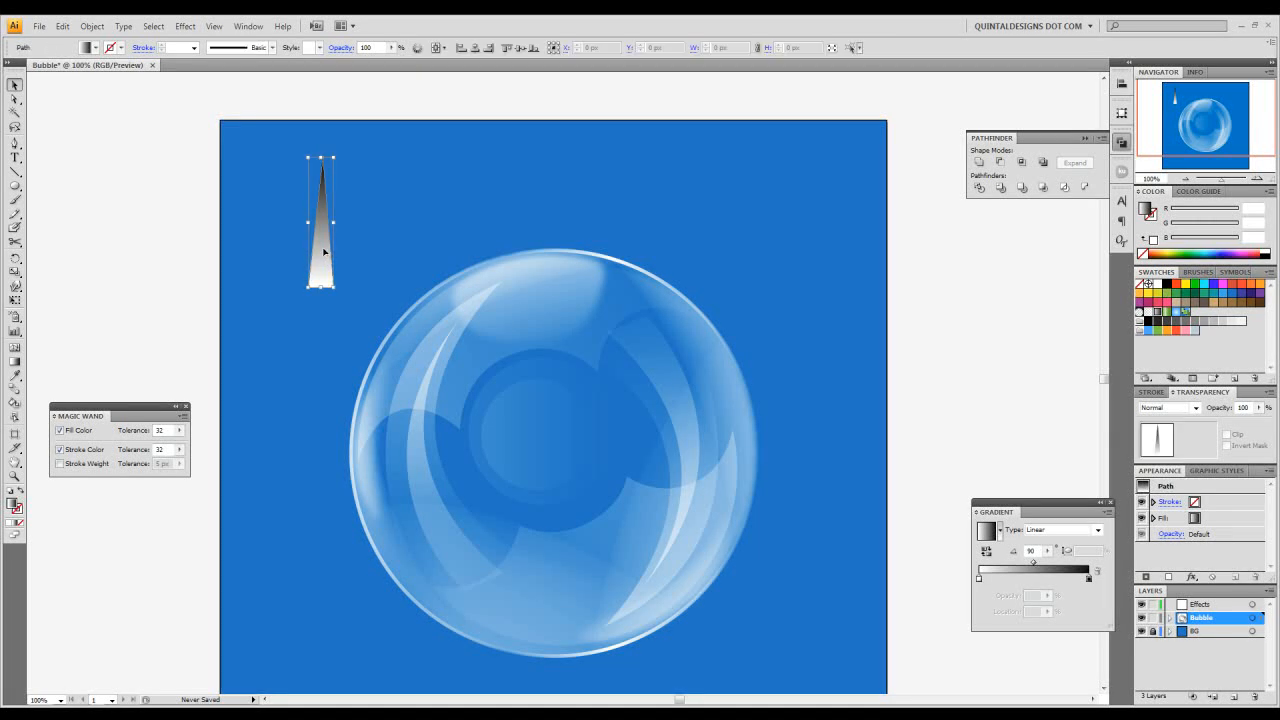
pyautogui.click(187, 28)
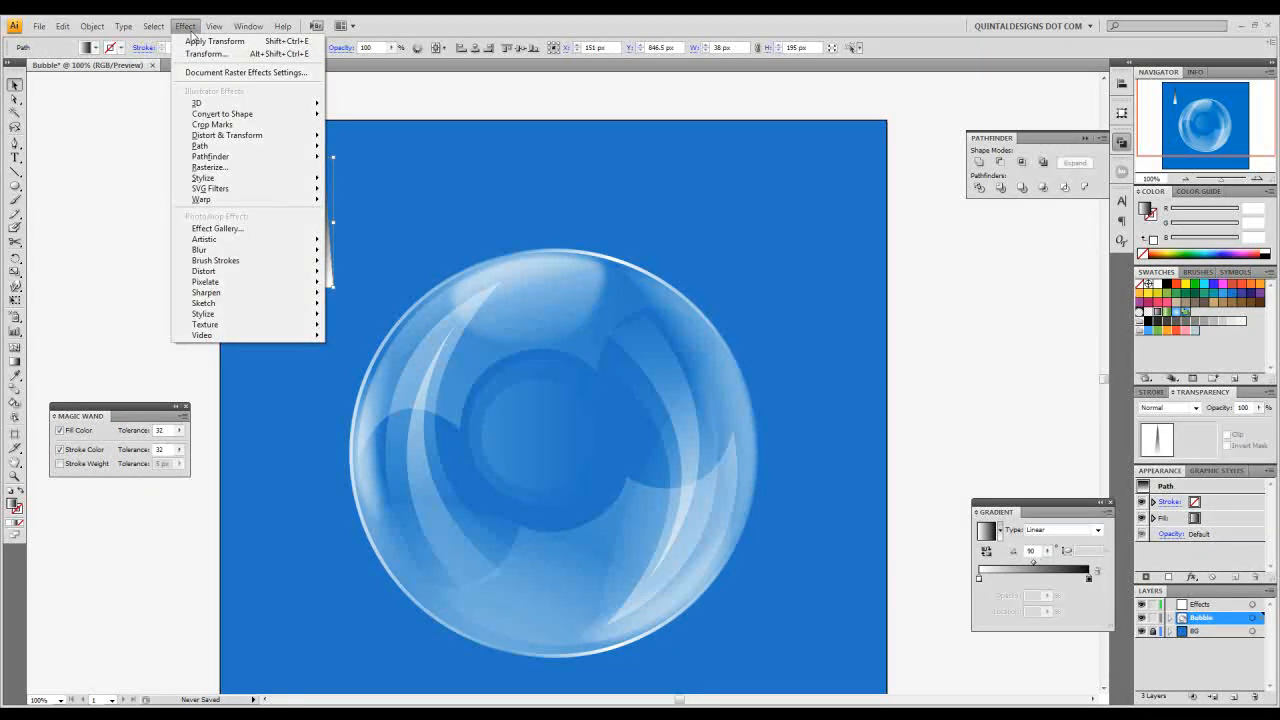
pyautogui.moveTo(253, 137)
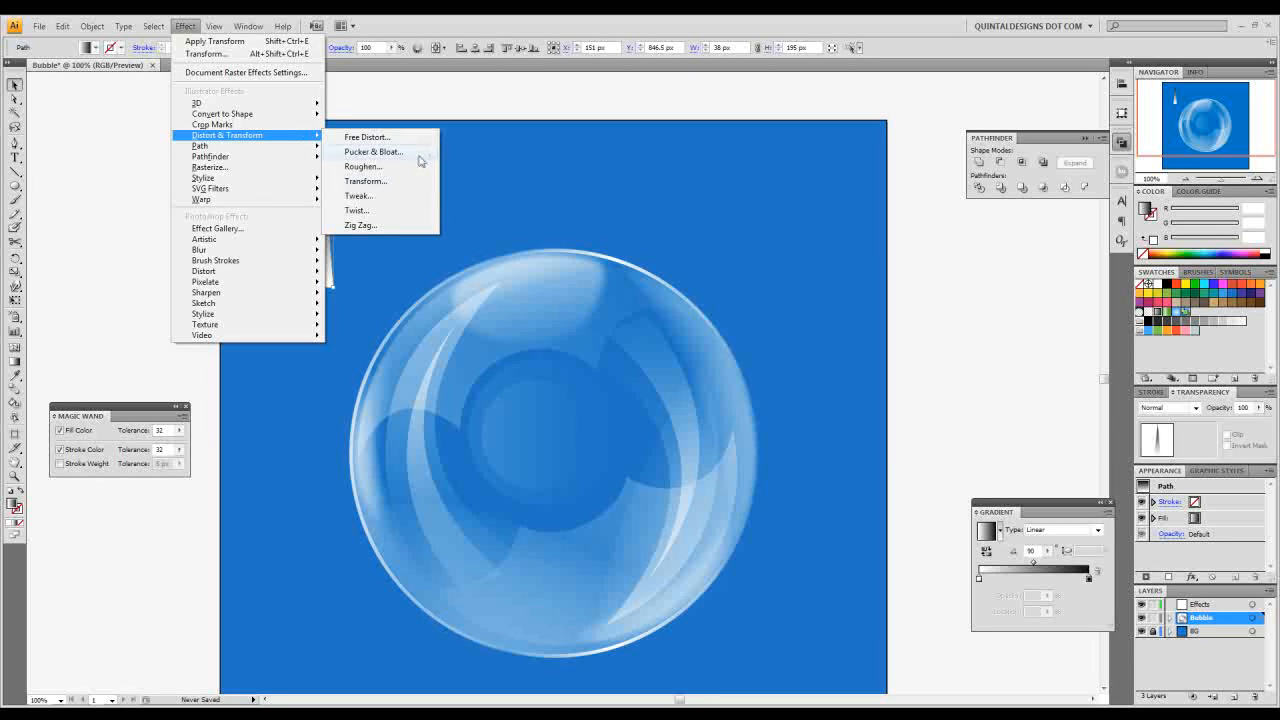
pyautogui.click(398, 184)
pyautogui.moveTo(577, 439); pyautogui.dragTo(518, 444)
pyautogui.write('90')
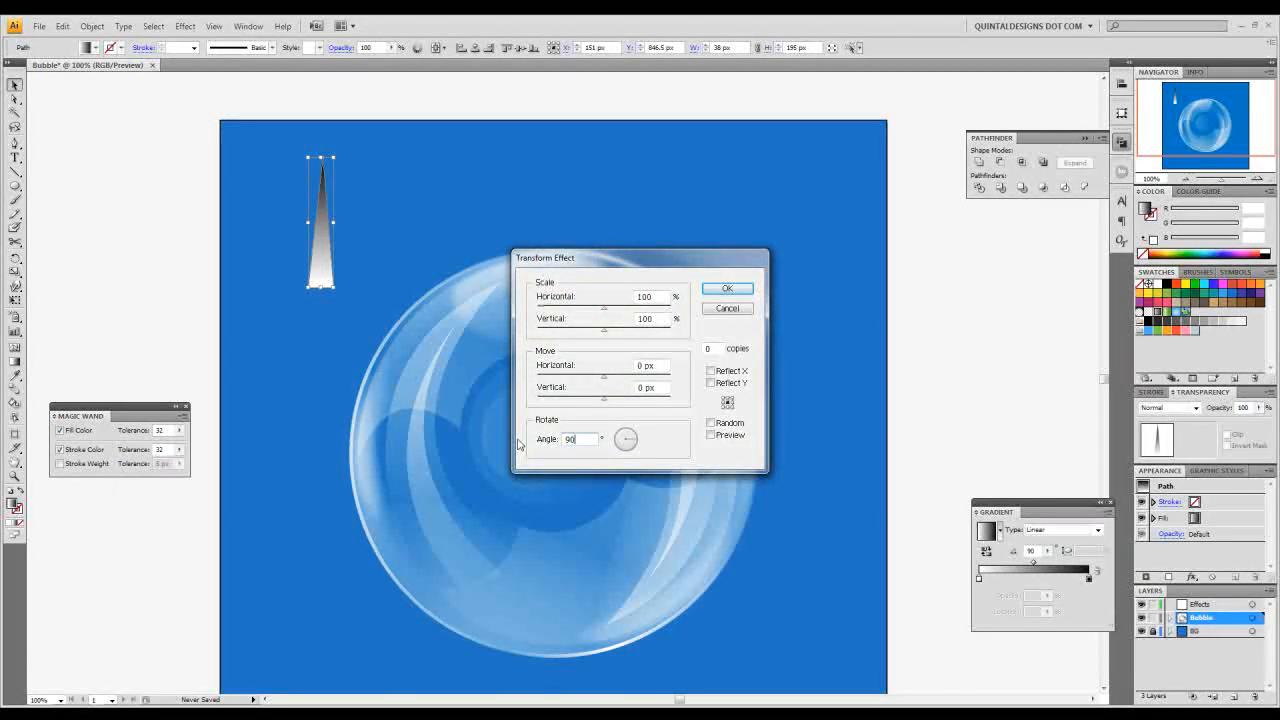
pyautogui.doubleClick(707, 348)
pyautogui.write('3')
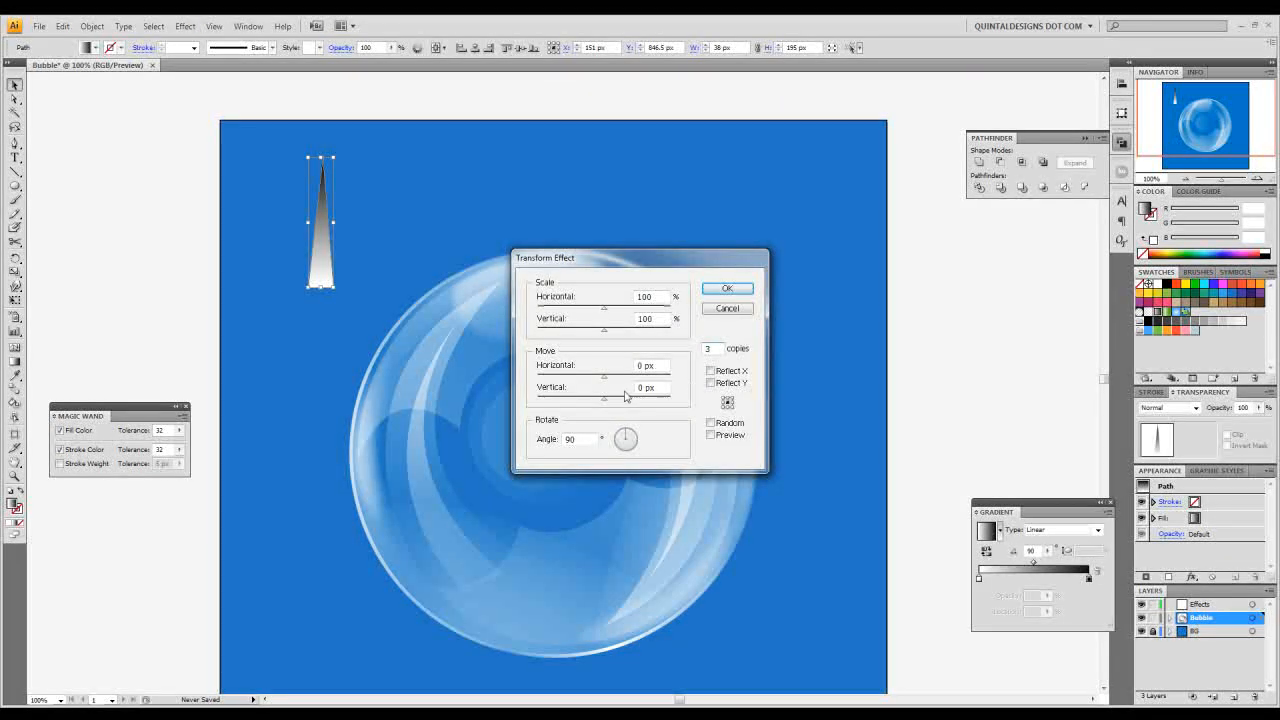
pyautogui.click(711, 435)
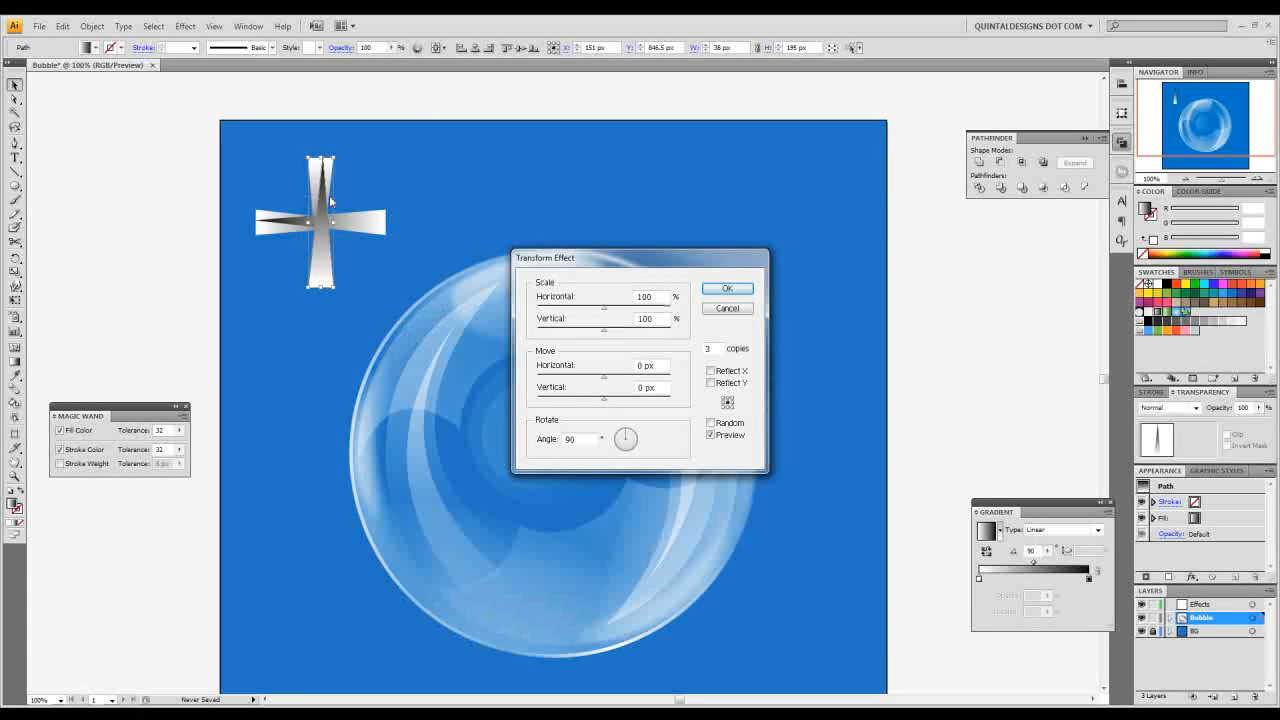
# Step: Set the Transform effect's horizontal and vertical move to -90 px each and apply it to form a four-pointed star
pyautogui.moveTo(606, 378); pyautogui.dragTo(577, 378)
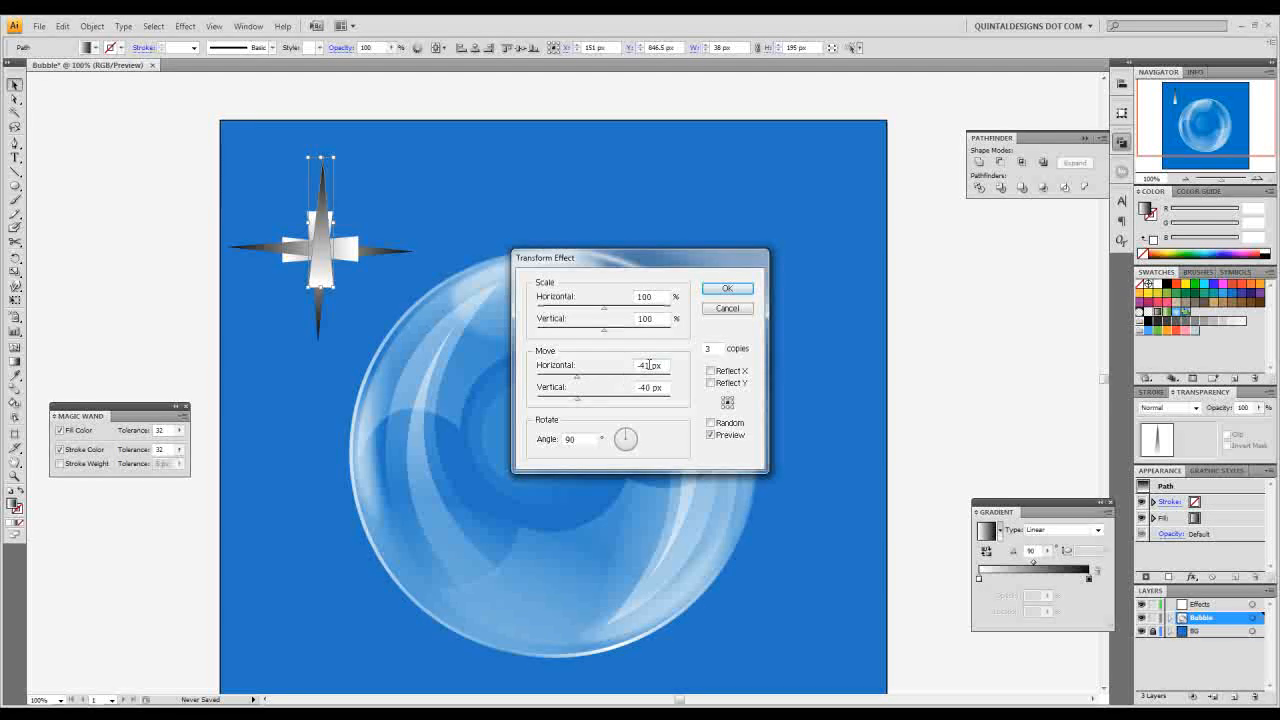
pyautogui.write('-90')
pyautogui.press('Tab')
pyautogui.write('-90')
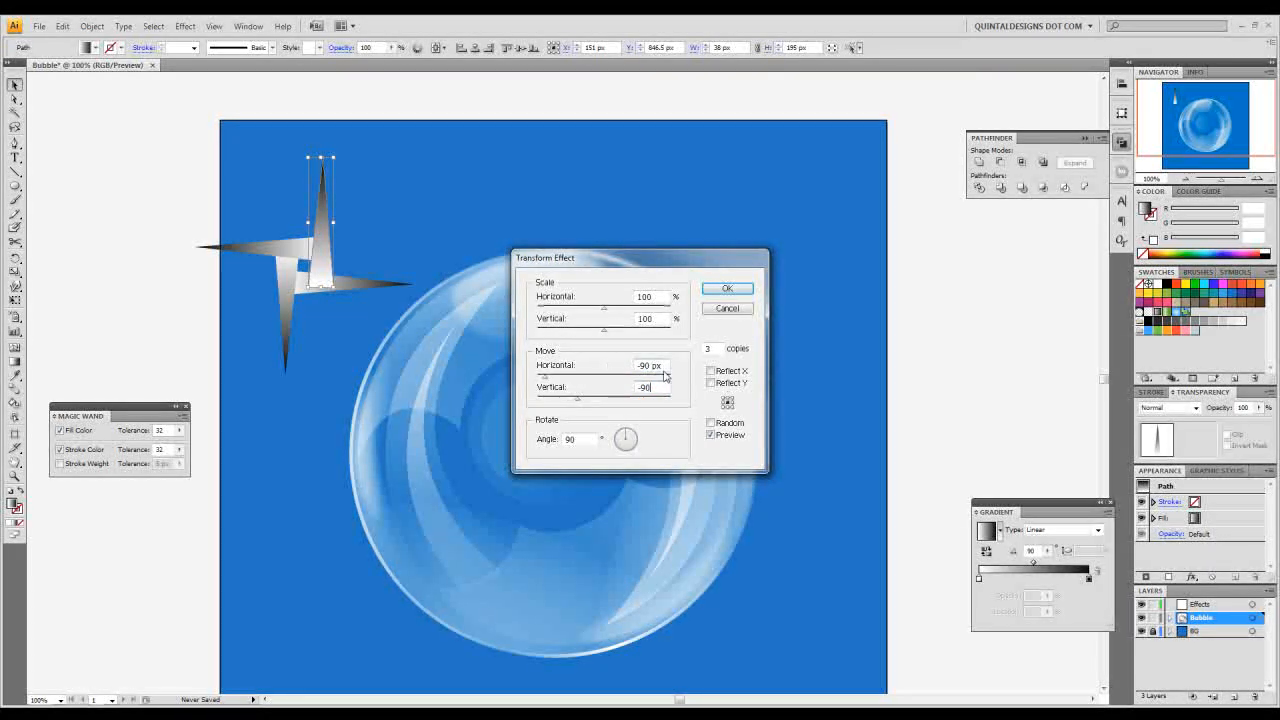
pyautogui.click(637, 367)
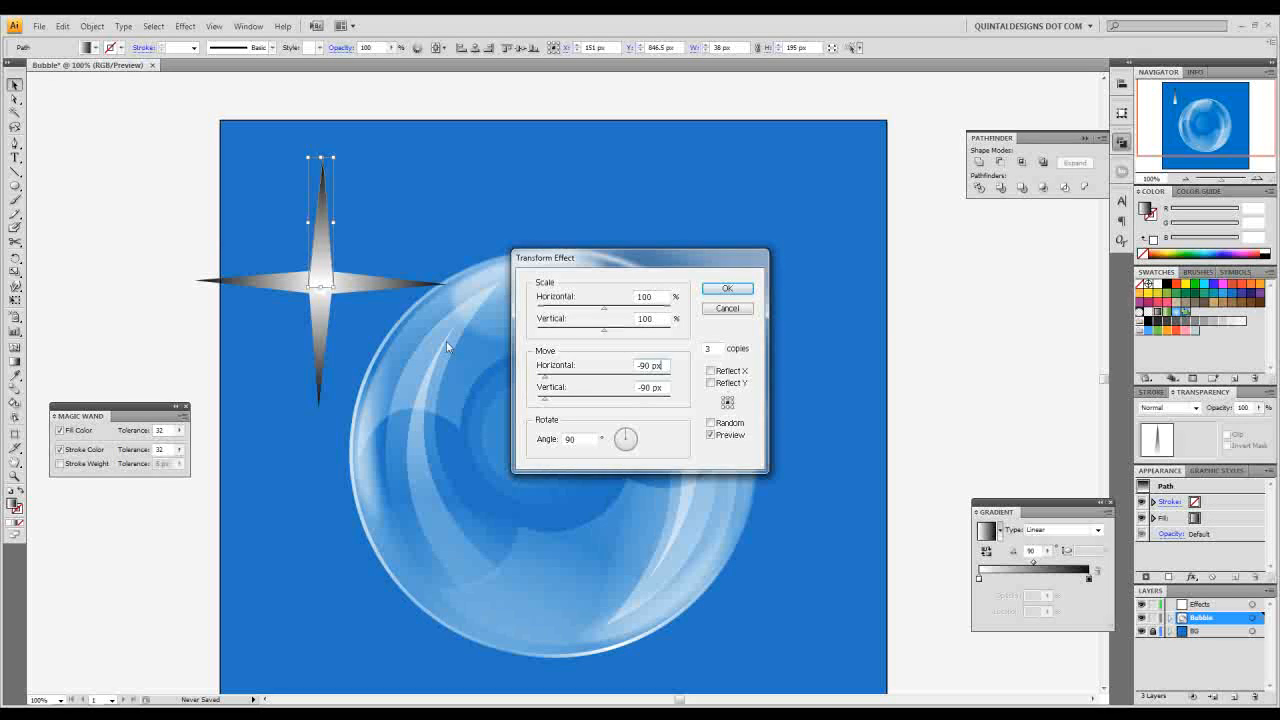
pyautogui.click(733, 289)
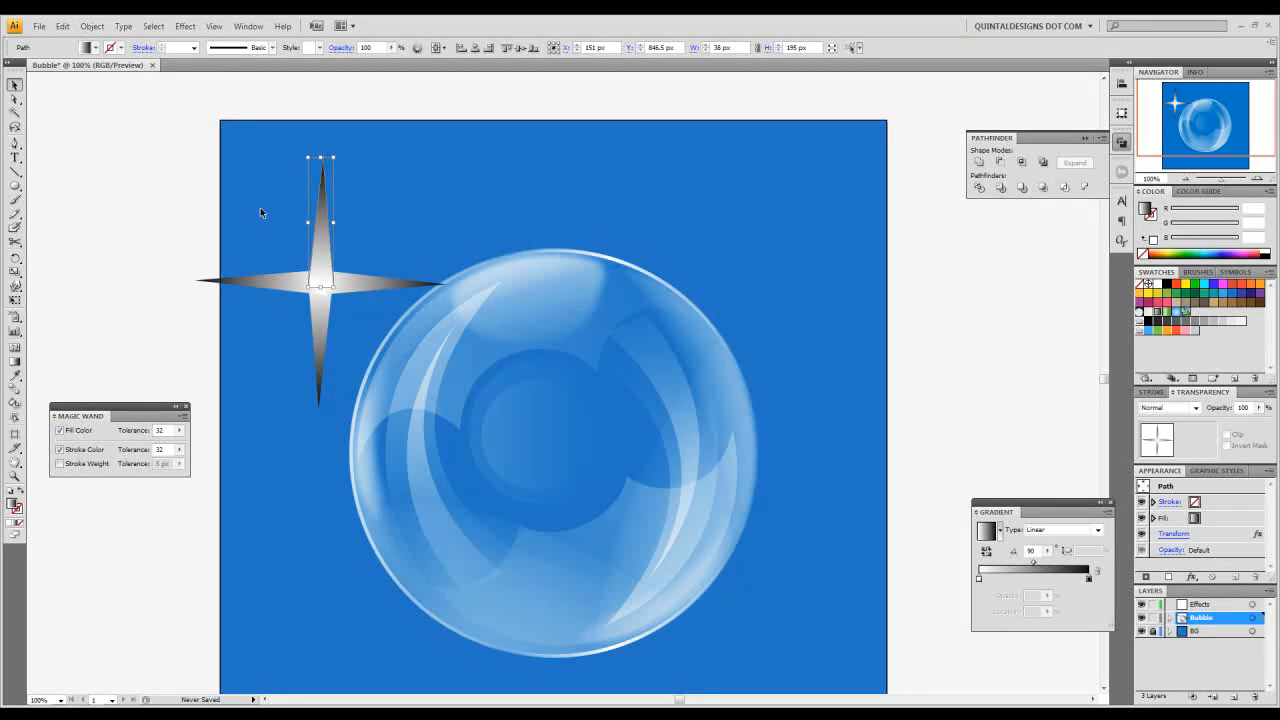
# Step: Move the four-pointed star slightly up and to the right, and expand its appearance
pyautogui.moveTo(321, 250)
pyautogui.mouseDown()
pyautogui.moveTo(361, 236)
pyautogui.moveTo(341, 237)
pyautogui.mouseUp()
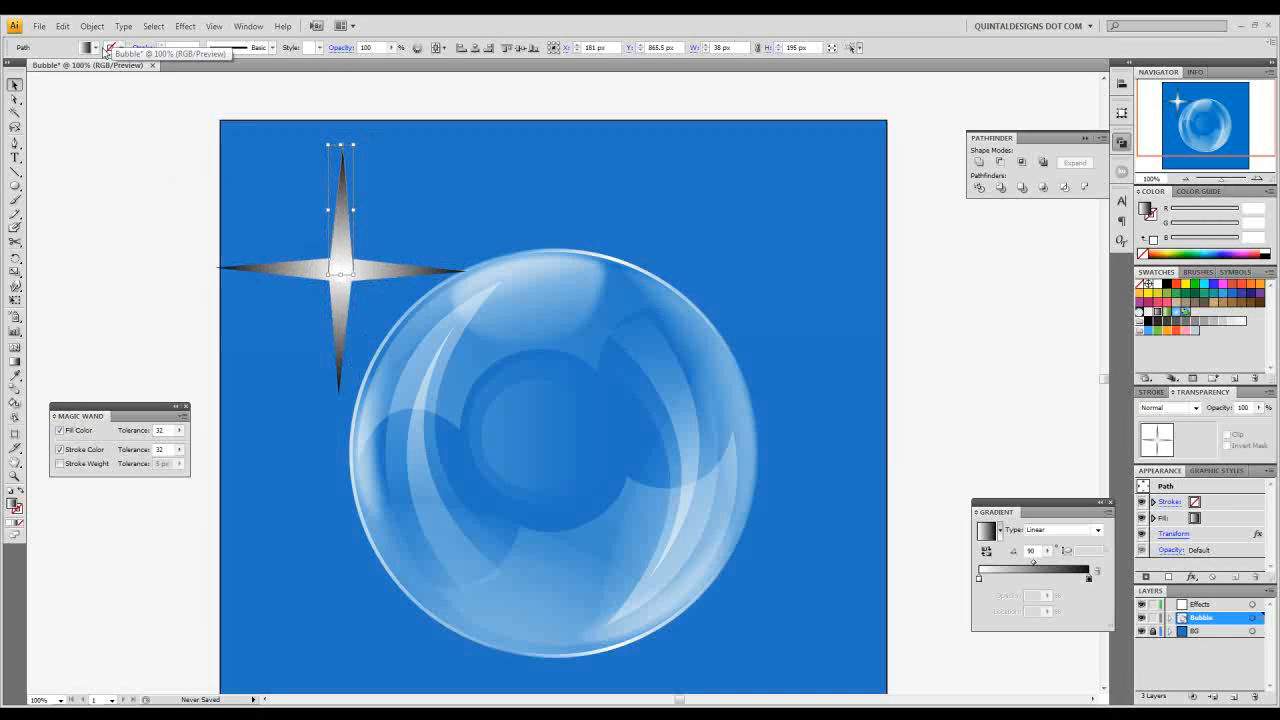
pyautogui.click(92, 26)
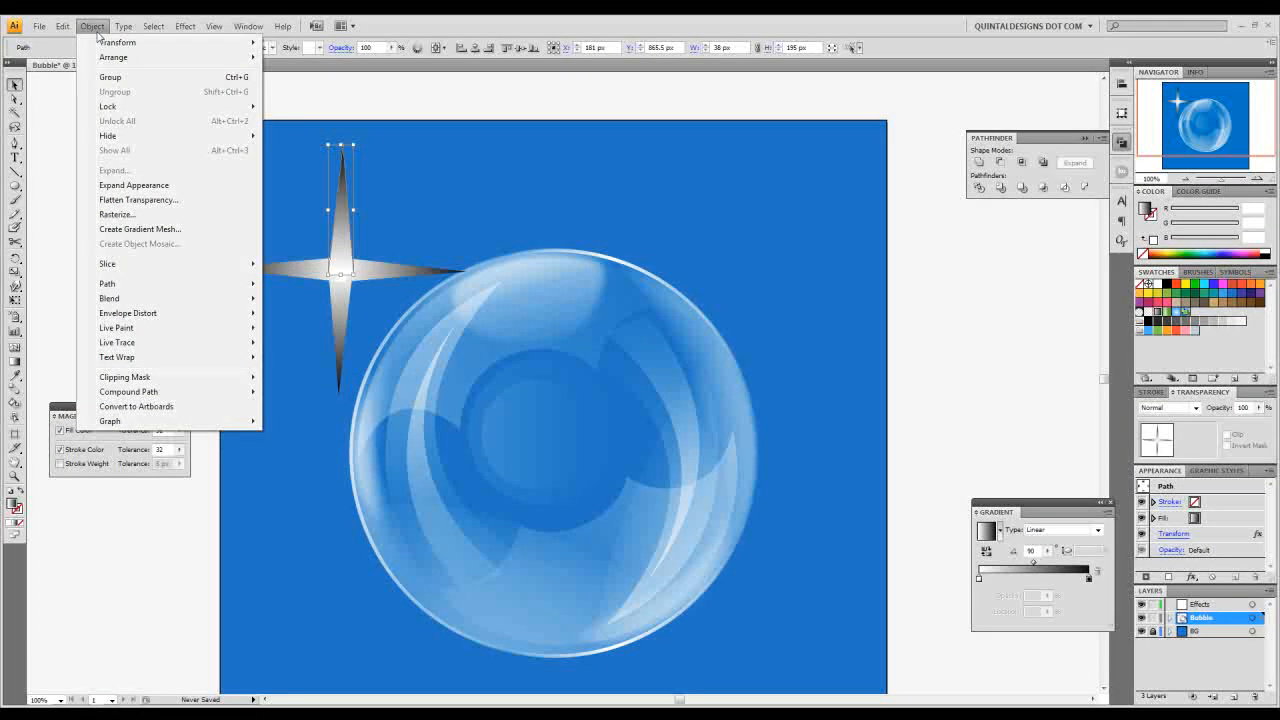
pyautogui.click(134, 185)
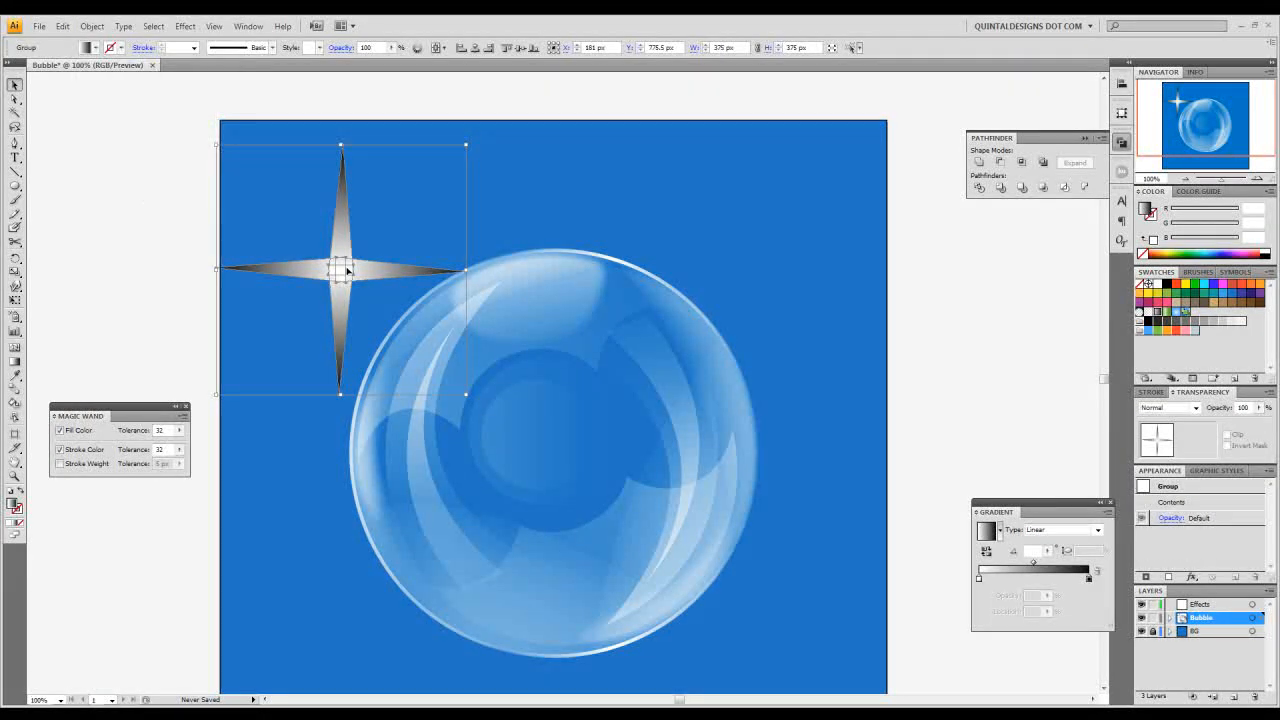
# Step: Set the four-pointed star's blend mode to Screen and position it just inside the artboard's upper-left corner
pyautogui.moveTo(373, 269); pyautogui.dragTo(344, 249)
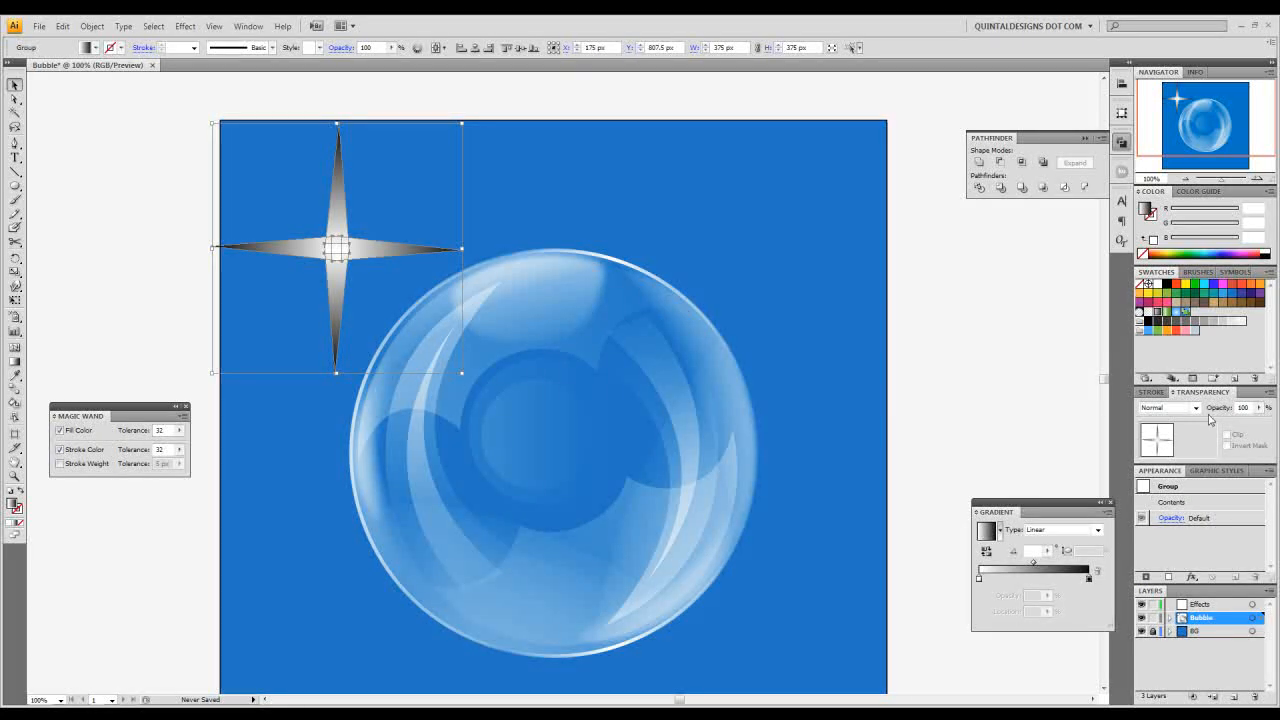
pyautogui.click(1196, 407)
pyautogui.click(1160, 484)
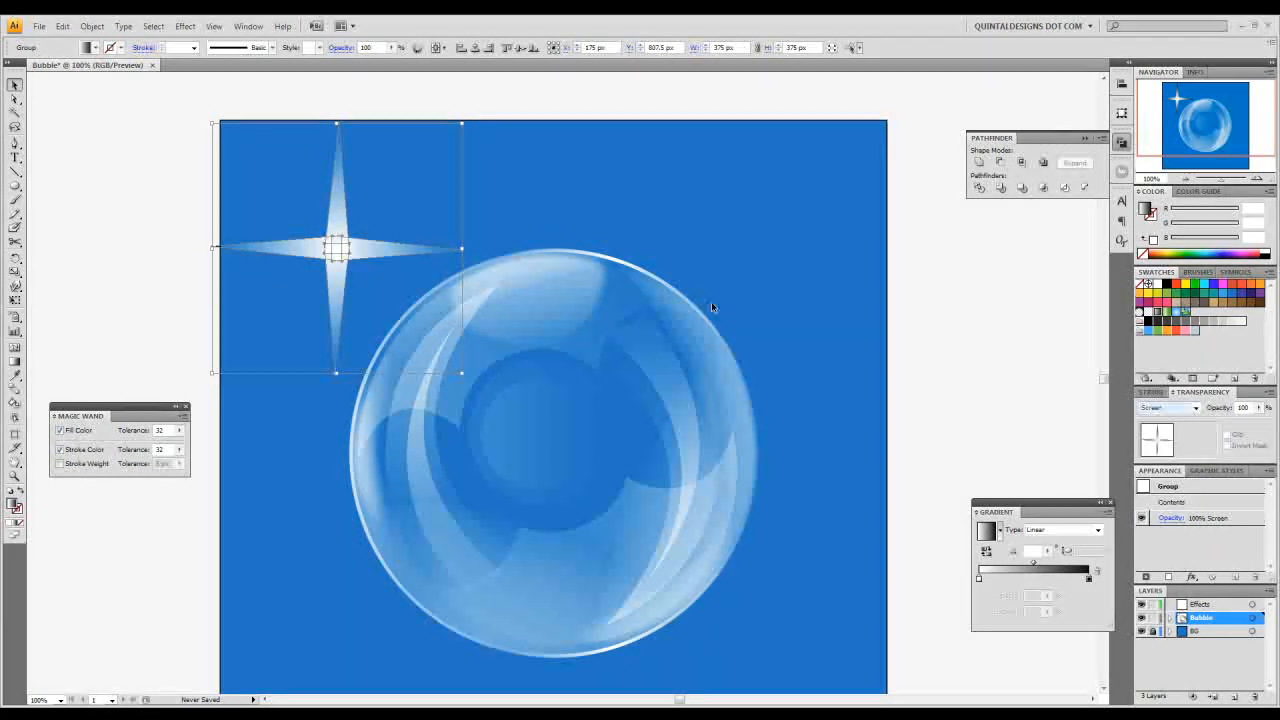
pyautogui.click(501, 197)
pyautogui.moveTo(349, 251); pyautogui.dragTo(358, 258)
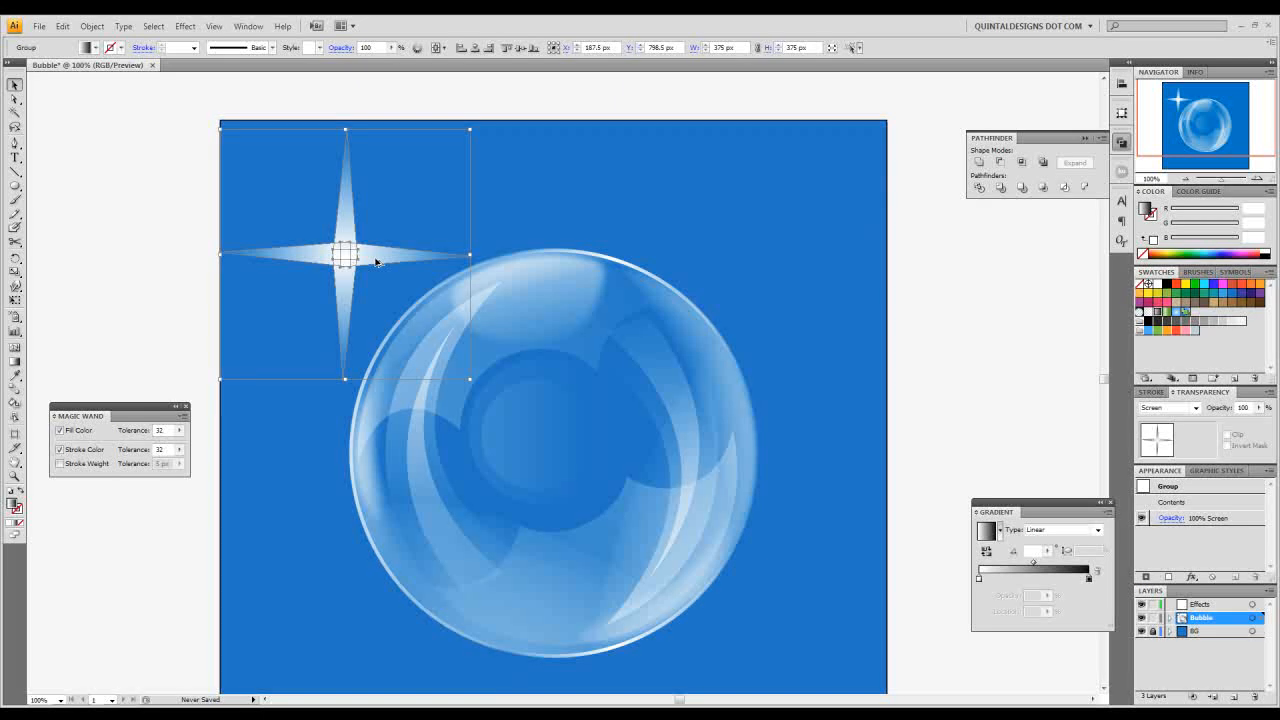
# Step: Duplicate the star in place, scale the copy to 281 px about its centre, and rotate it 45° to make an eight-pointed sparkle
pyautogui.hotkey('ctrl', 'f')
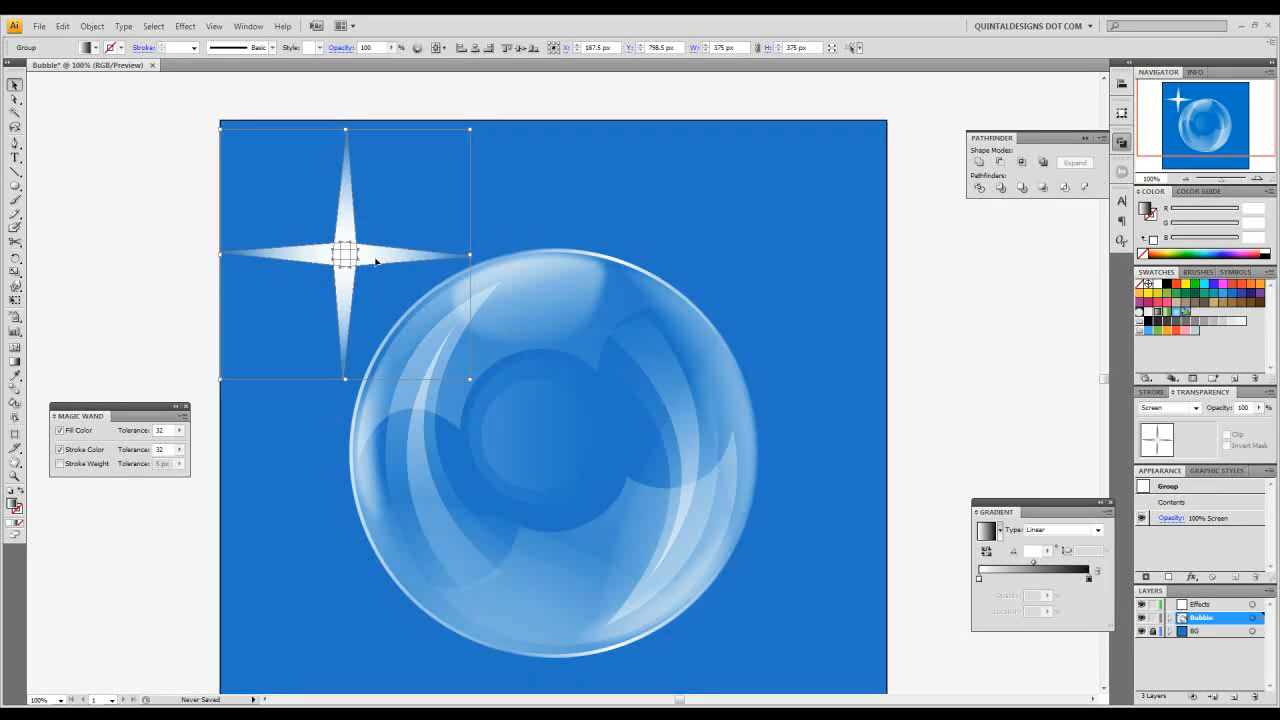
pyautogui.moveTo(470, 129); pyautogui.dragTo(440, 145)
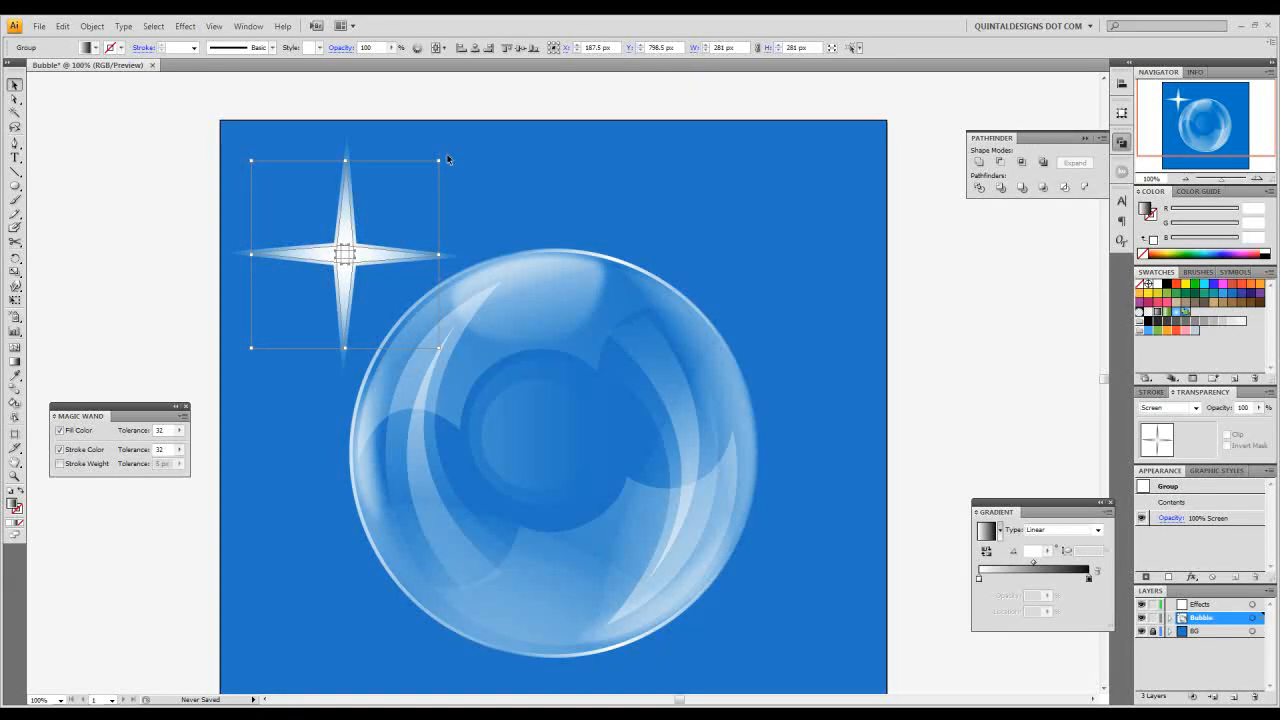
pyautogui.moveTo(442, 157); pyautogui.dragTo(500, 238)
pyautogui.click(449, 113)
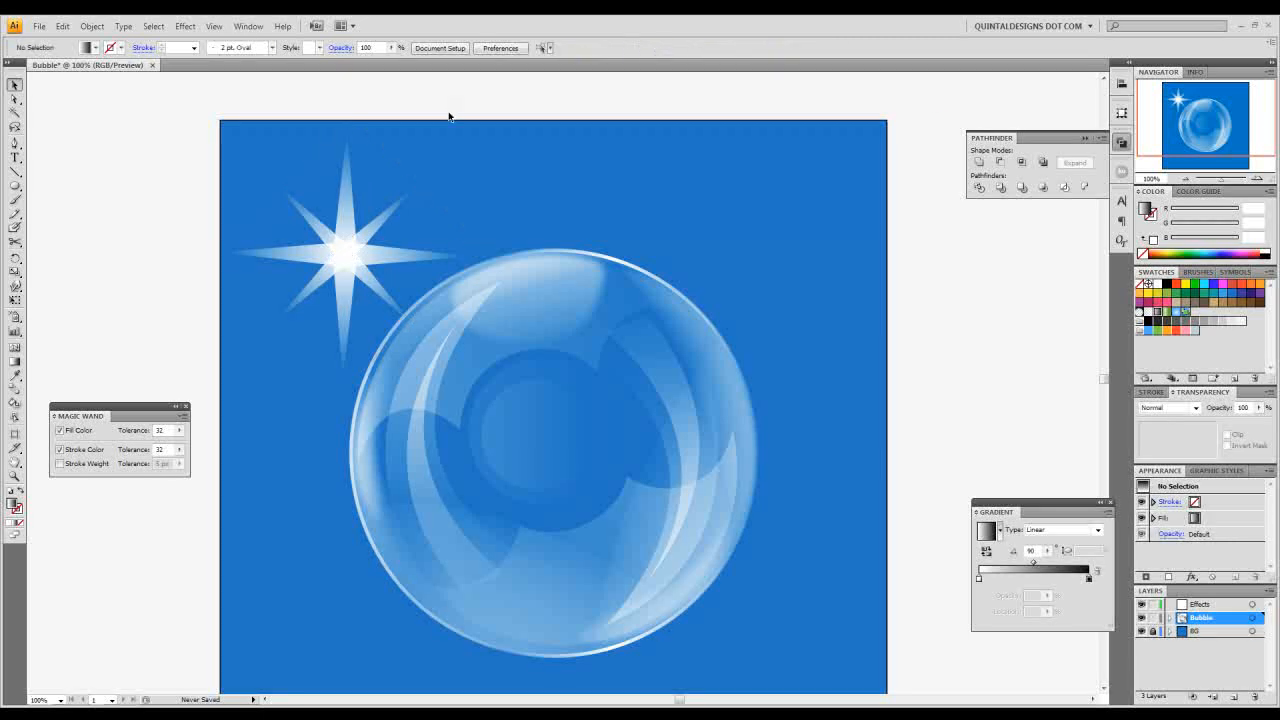
# Step: Select both stars, move them together to the large bubble's upper-right rim, and group them
pyautogui.click(339, 257)
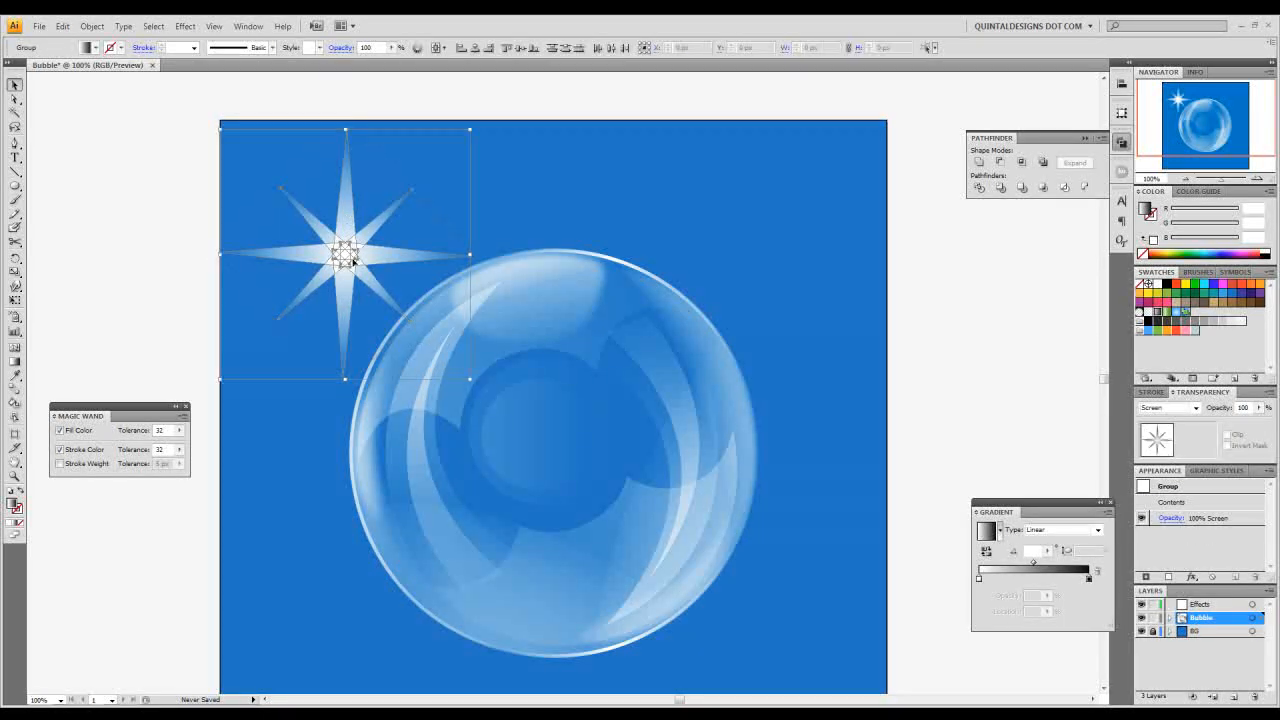
pyautogui.moveTo(401, 260); pyautogui.dragTo(740, 278)
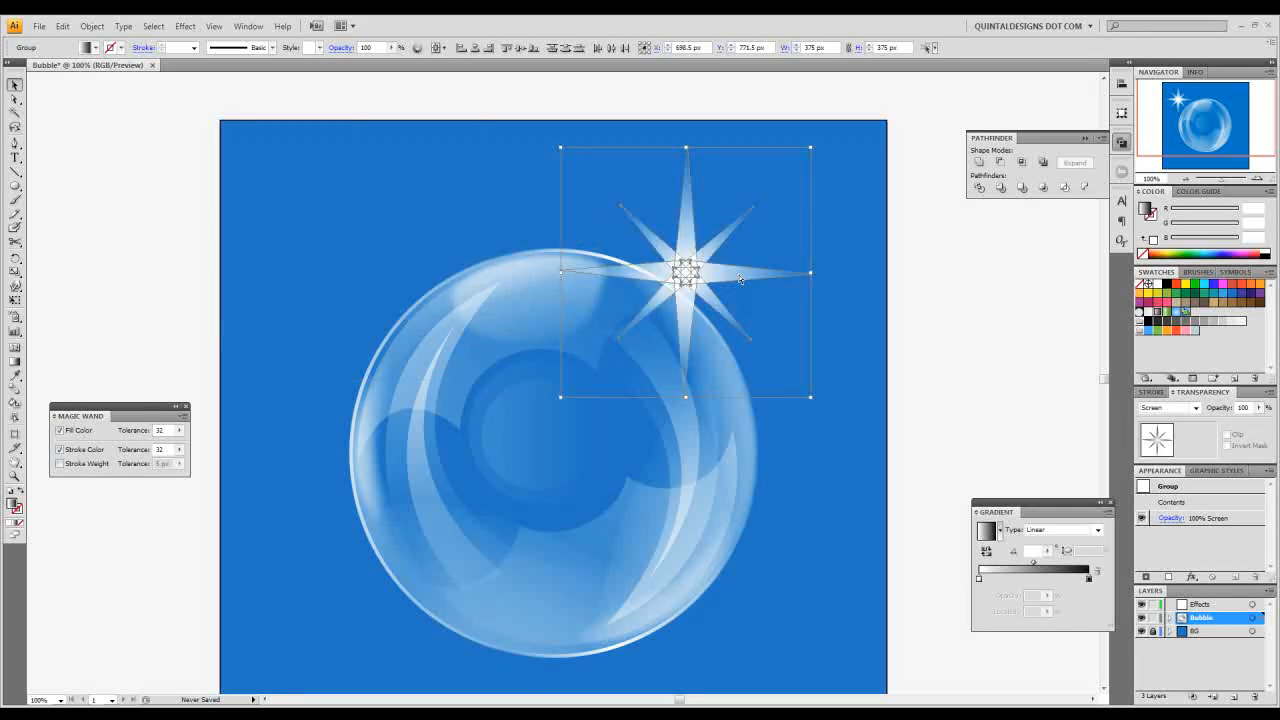
pyautogui.moveTo(722, 336); pyautogui.dragTo(672, 269)
pyautogui.moveTo(637, 206); pyautogui.dragTo(579, 198)
pyautogui.scroll(3, 579, 198)
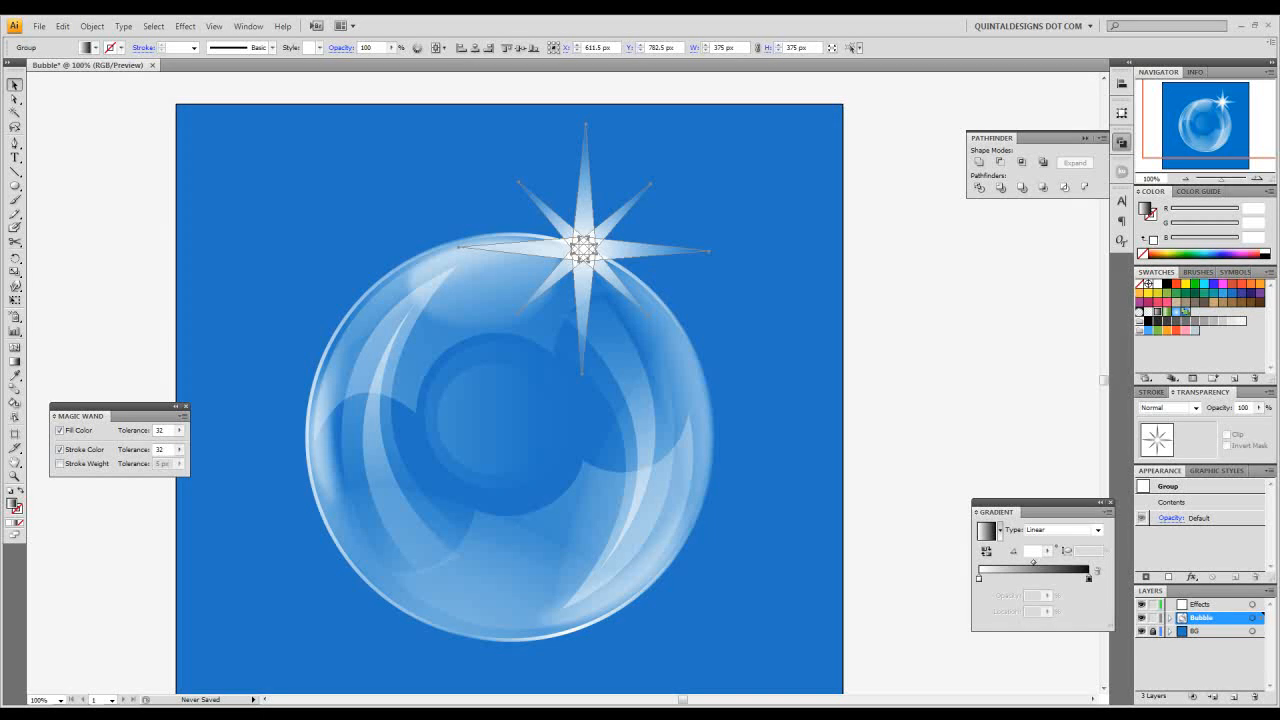
pyautogui.click(968, 245)
# Step: Shrink the sparkle group and seat it on the bubble's rim, just right of the top
pyautogui.click(586, 236)
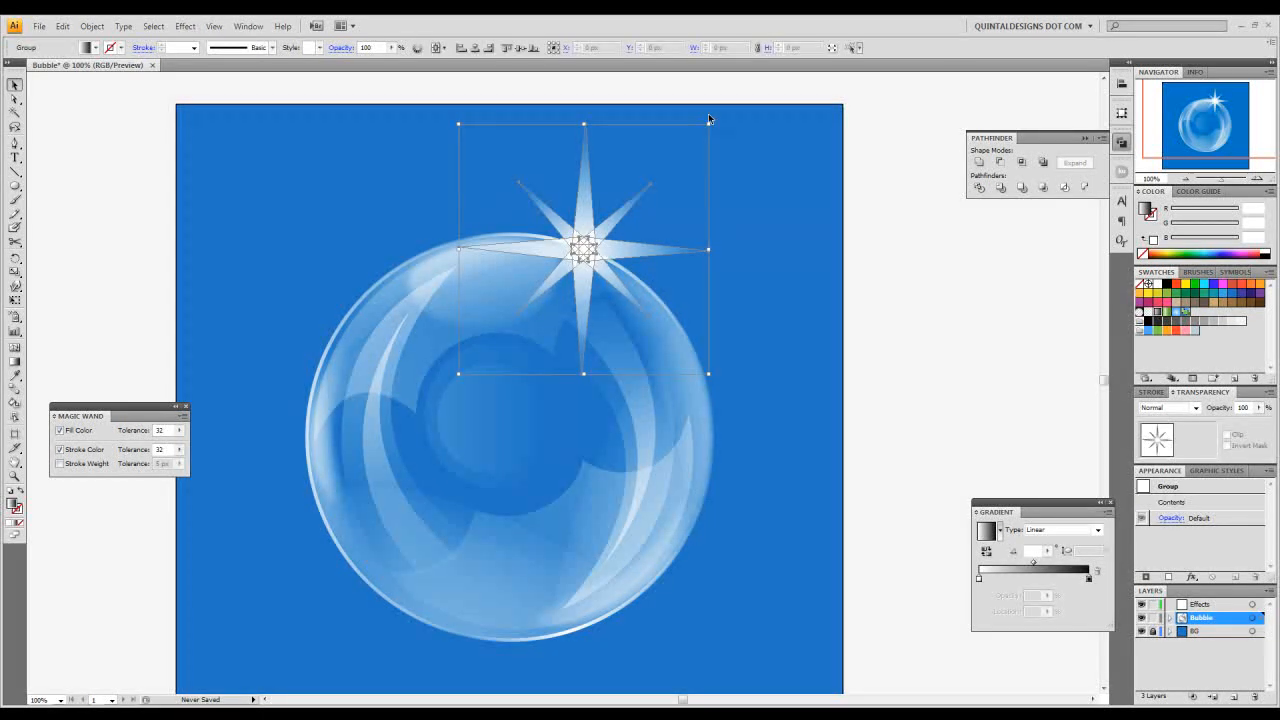
pyautogui.moveTo(705, 122); pyautogui.dragTo(552, 205)
pyautogui.moveTo(512, 328); pyautogui.dragTo(560, 177)
# Step: Duplicate the bubble, scale the copy down to about 256 px wide, and place it over the large bubble's lower-left edge
pyautogui.moveTo(582, 232); pyautogui.dragTo(534, 345)
pyautogui.moveTo(665, 273); pyautogui.dragTo(577, 363)
pyautogui.moveTo(466, 430); pyautogui.dragTo(409, 435)
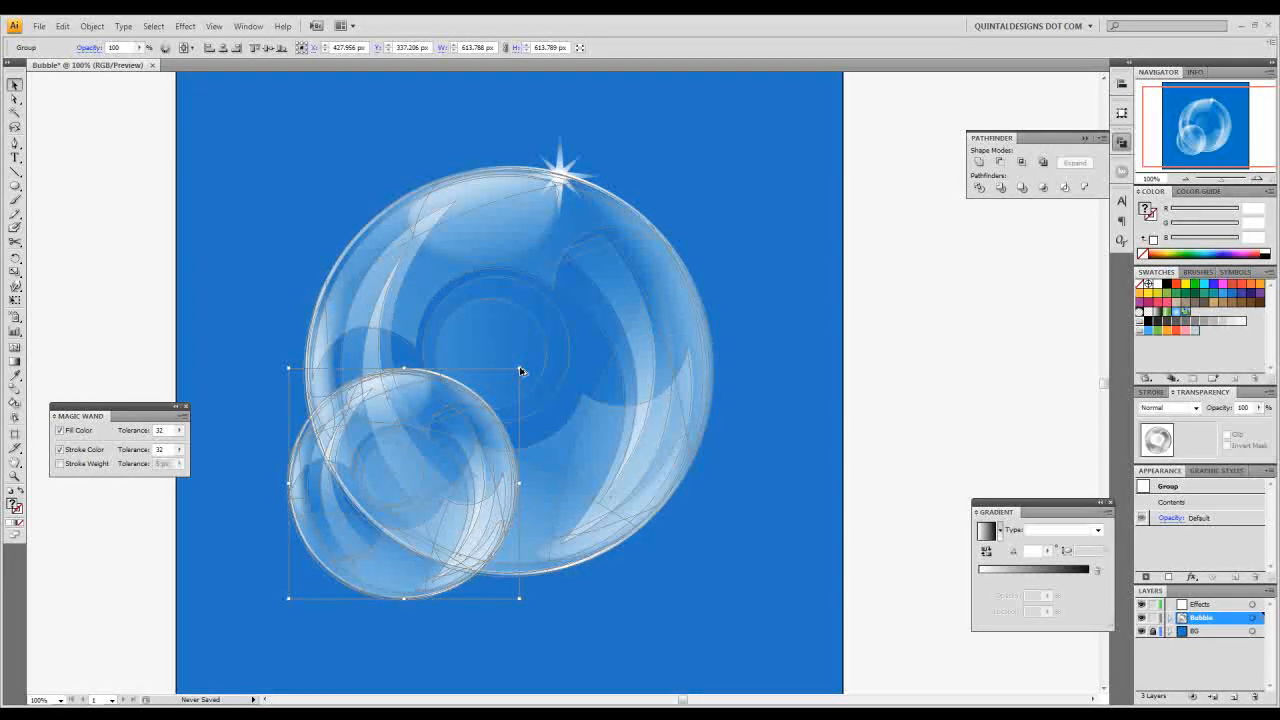
pyautogui.click(800, 349)
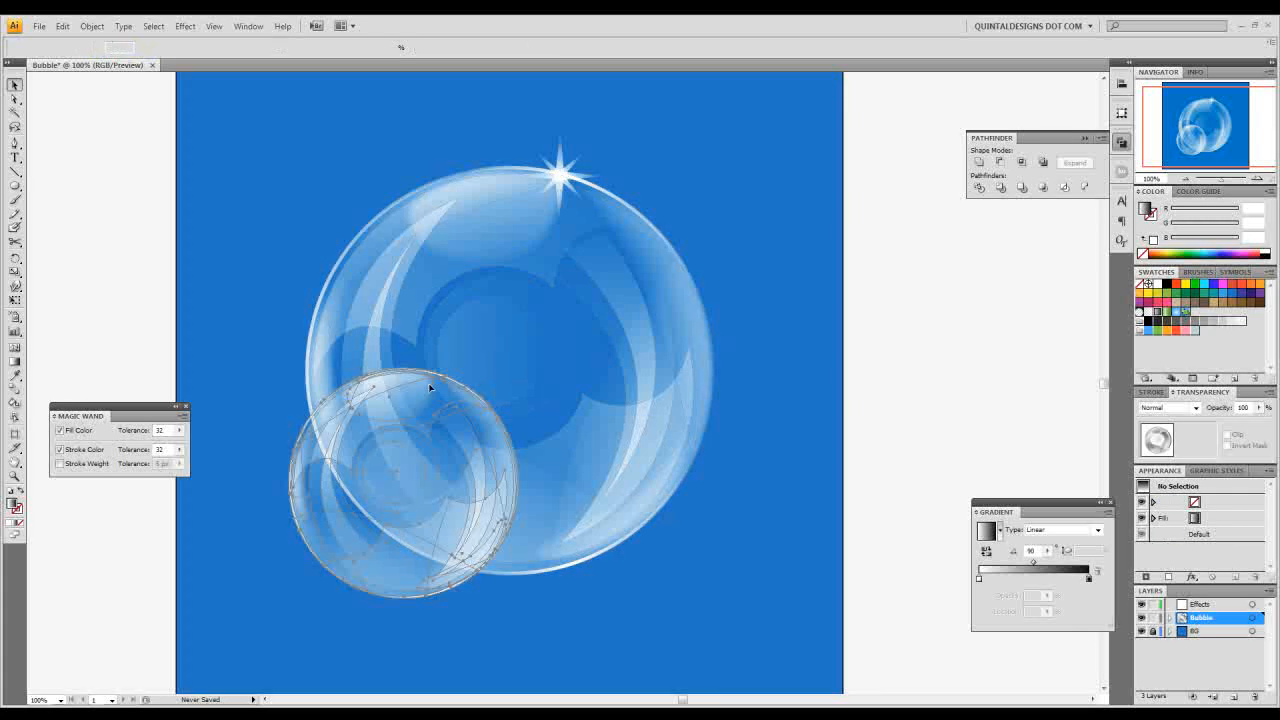
pyautogui.click(430, 388)
pyautogui.moveTo(518, 368); pyautogui.dragTo(482, 395)
# Step: Copy the sparkle onto the smaller bubble's upper-right rim and scale it down to match
pyautogui.click(552, 186)
pyautogui.moveTo(549, 190); pyautogui.dragTo(430, 415)
pyautogui.moveTo(484, 358); pyautogui.dragTo(467, 376)
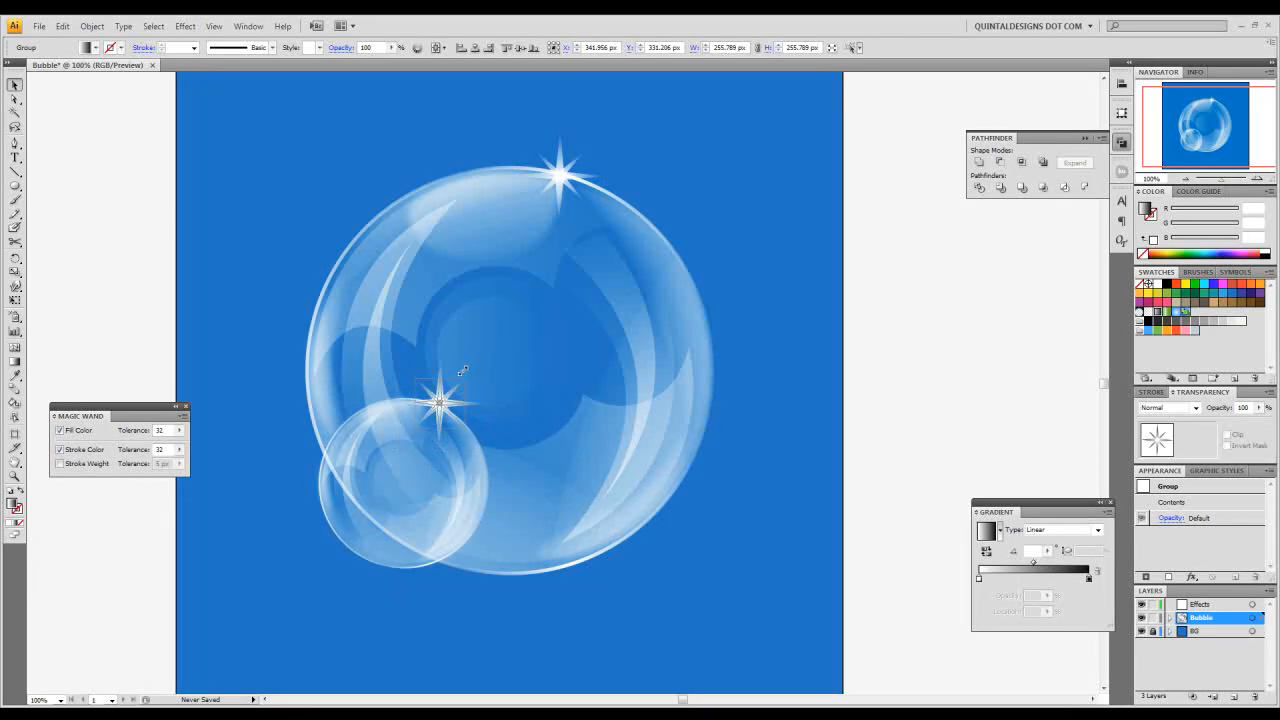
# Step: Hide the selection edges, then duplicate the smaller bubble and scale the copy to about 134 px inside the large bubble's upper right
pyautogui.click(436, 449)
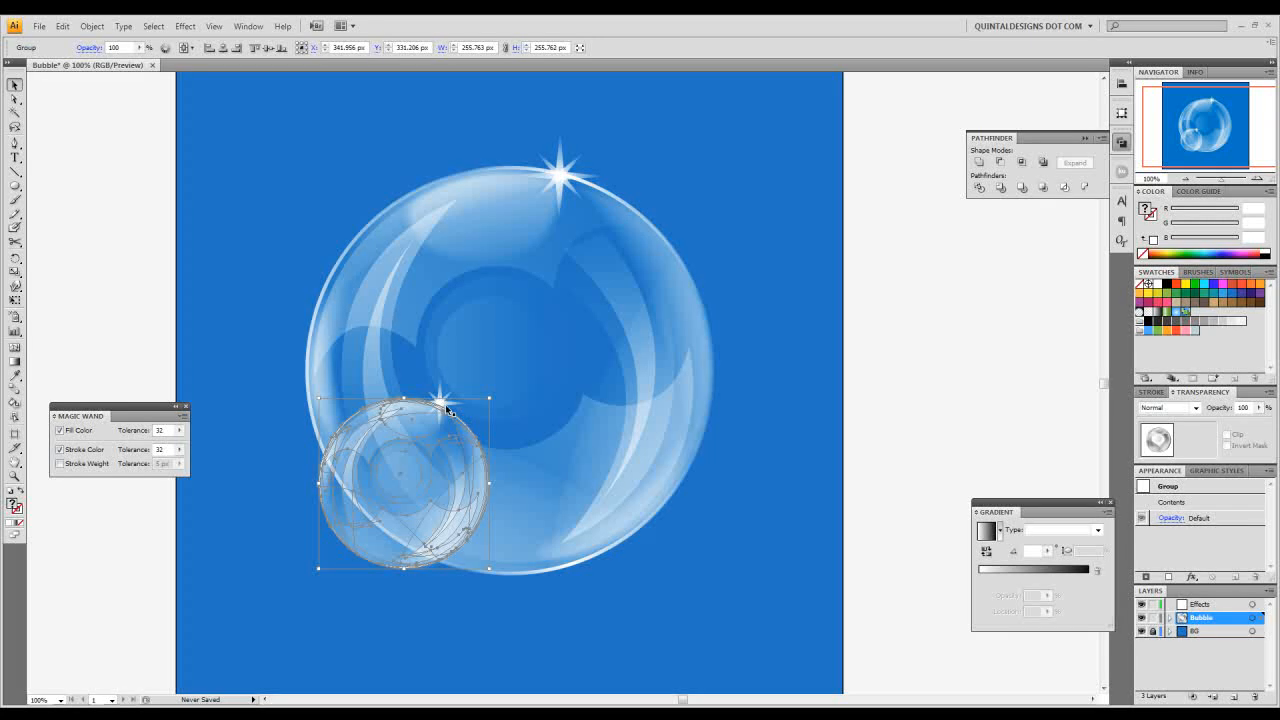
pyautogui.hotkey('ctrl', 'h')
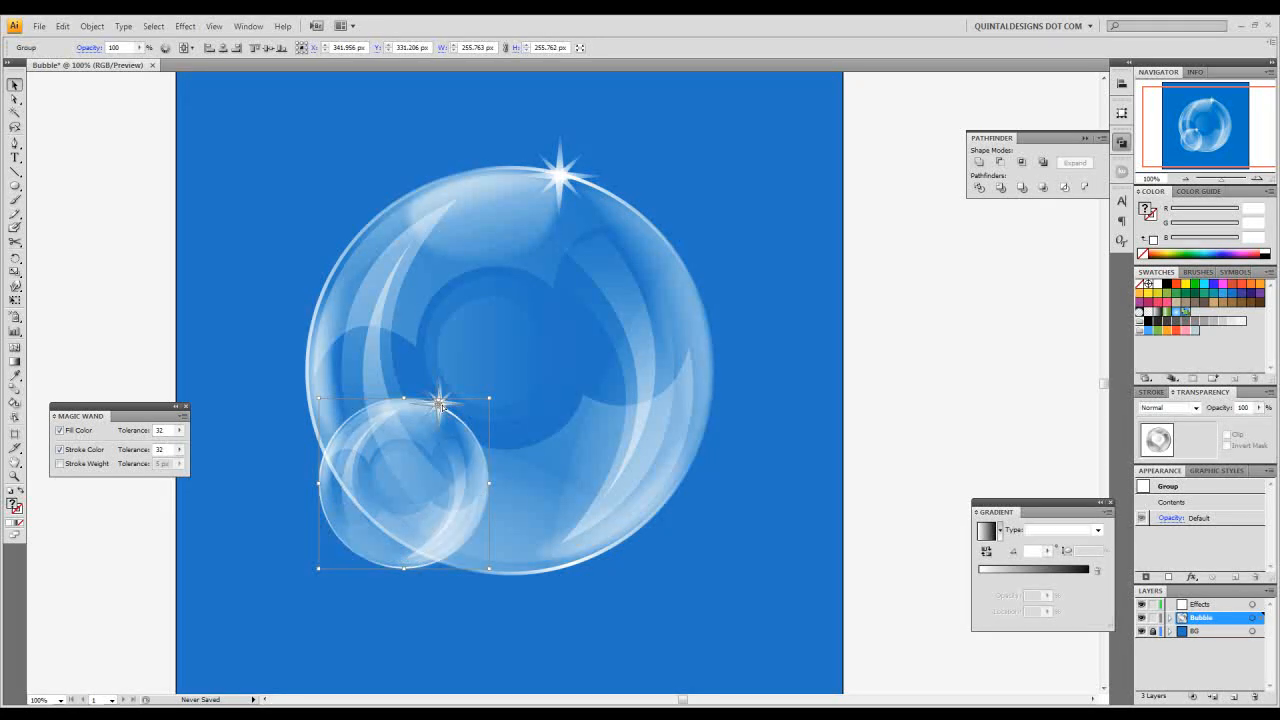
pyautogui.moveTo(446, 460); pyautogui.dragTo(609, 316)
pyautogui.moveTo(669, 388); pyautogui.dragTo(579, 299)
pyautogui.hotkey('ctrl', 'z')
pyautogui.moveTo(550, 252); pyautogui.dragTo(577, 267)
# Step: Copy the smaller bubble's sparkle onto the tiniest bubble's lower-right rim at a reduced size, and deselect it
pyautogui.click(438, 404)
pyautogui.moveTo(442, 405); pyautogui.dragTo(593, 322)
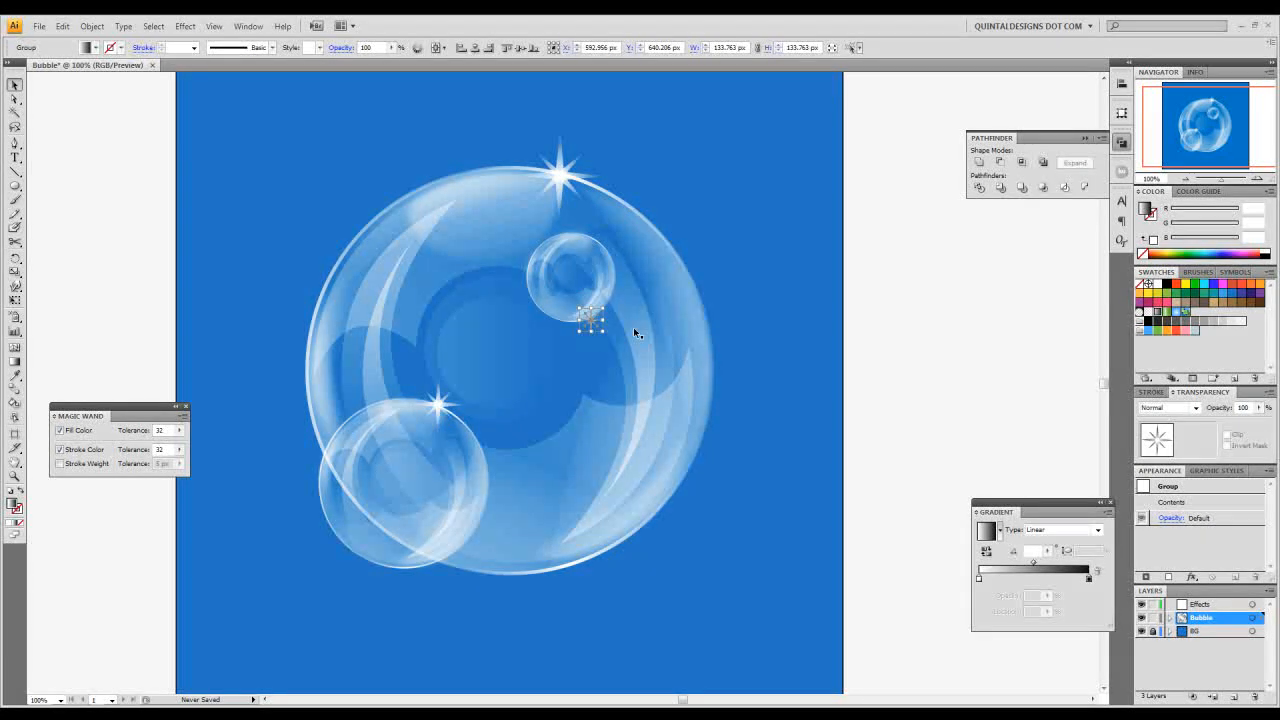
pyautogui.click(748, 275)
pyautogui.moveTo(590, 247); pyautogui.dragTo(667, 301)
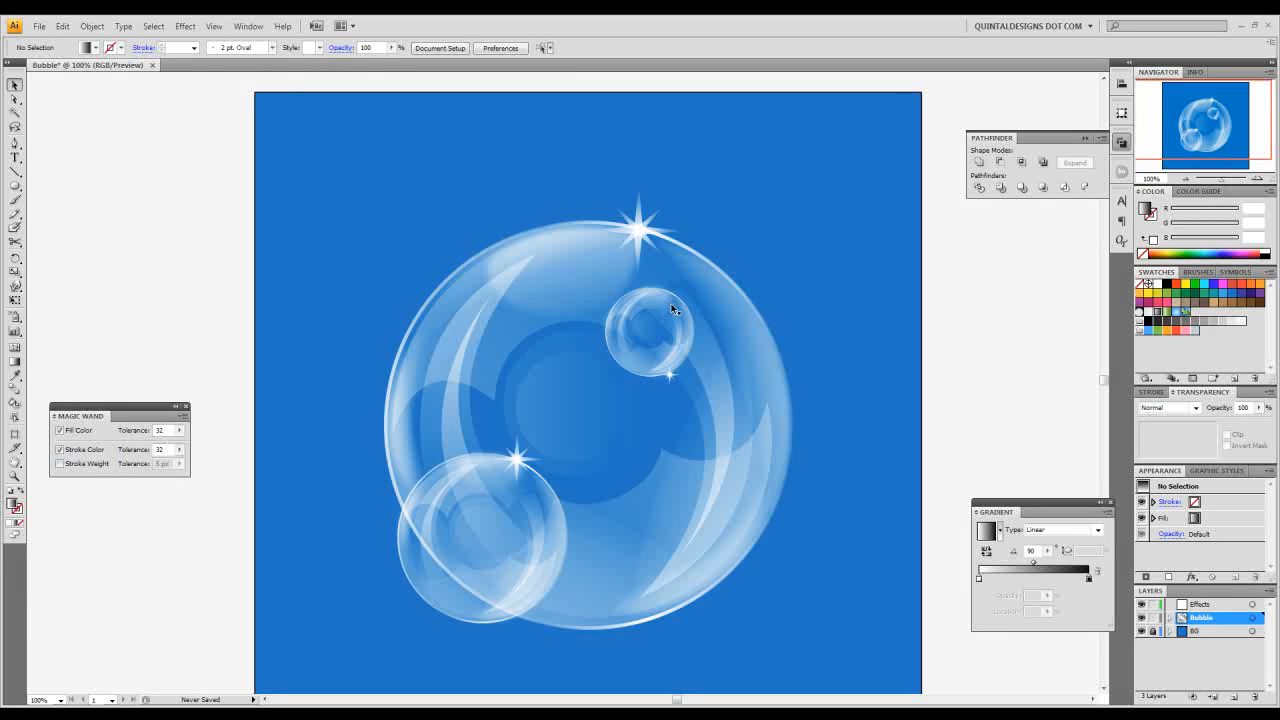
# Step: Lock the Effects and Bubble layers, unlock the BG layer, and make BG the active layer
pyautogui.moveTo(602, 394); pyautogui.dragTo(558, 271)
pyautogui.hotkey('ctrl', '-')
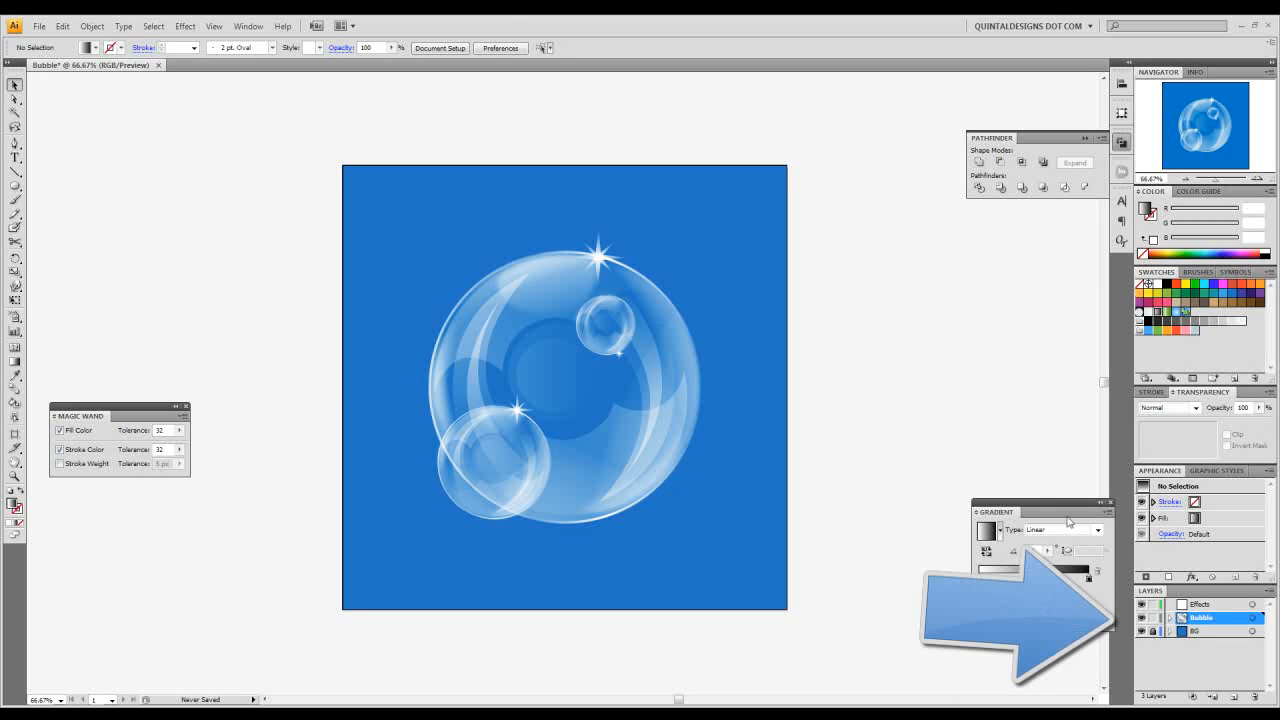
pyautogui.moveTo(1153, 606); pyautogui.dragTo(1153, 631)
pyautogui.click(1179, 637)
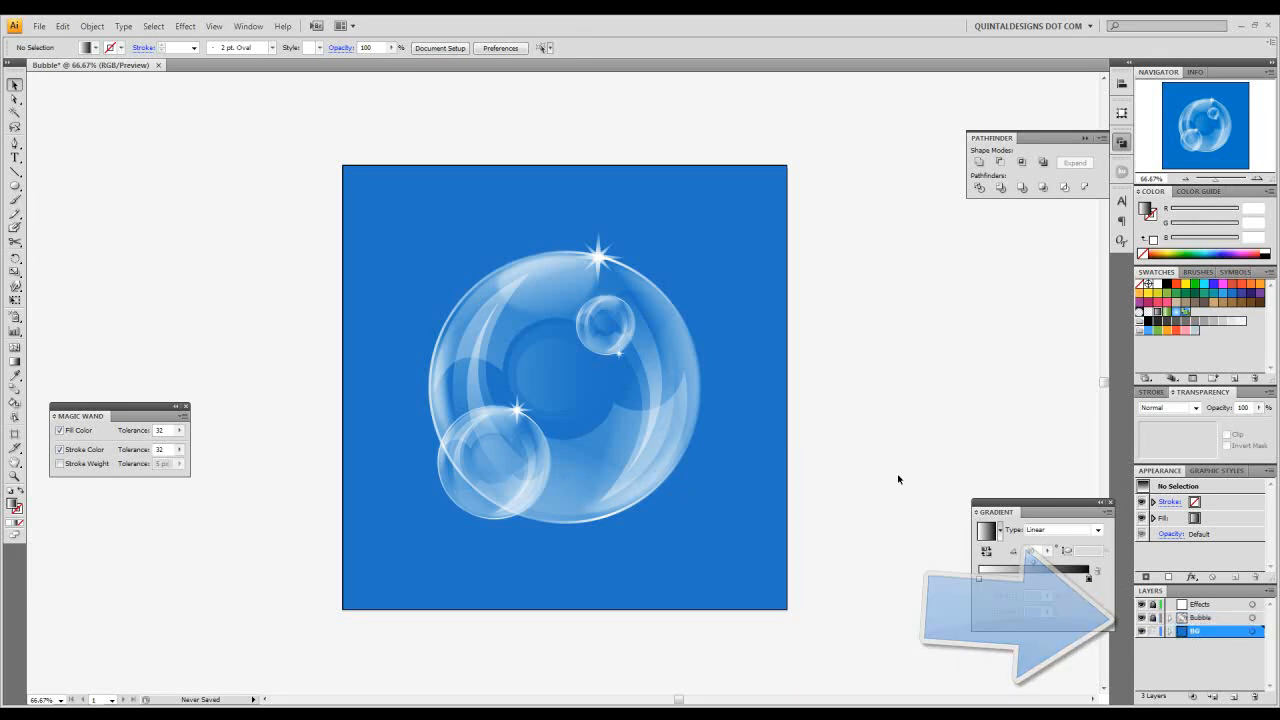
# Step: Convert the blue background square to a gradient mesh with points near its upper-right and lower-left areas
pyautogui.click(409, 202)
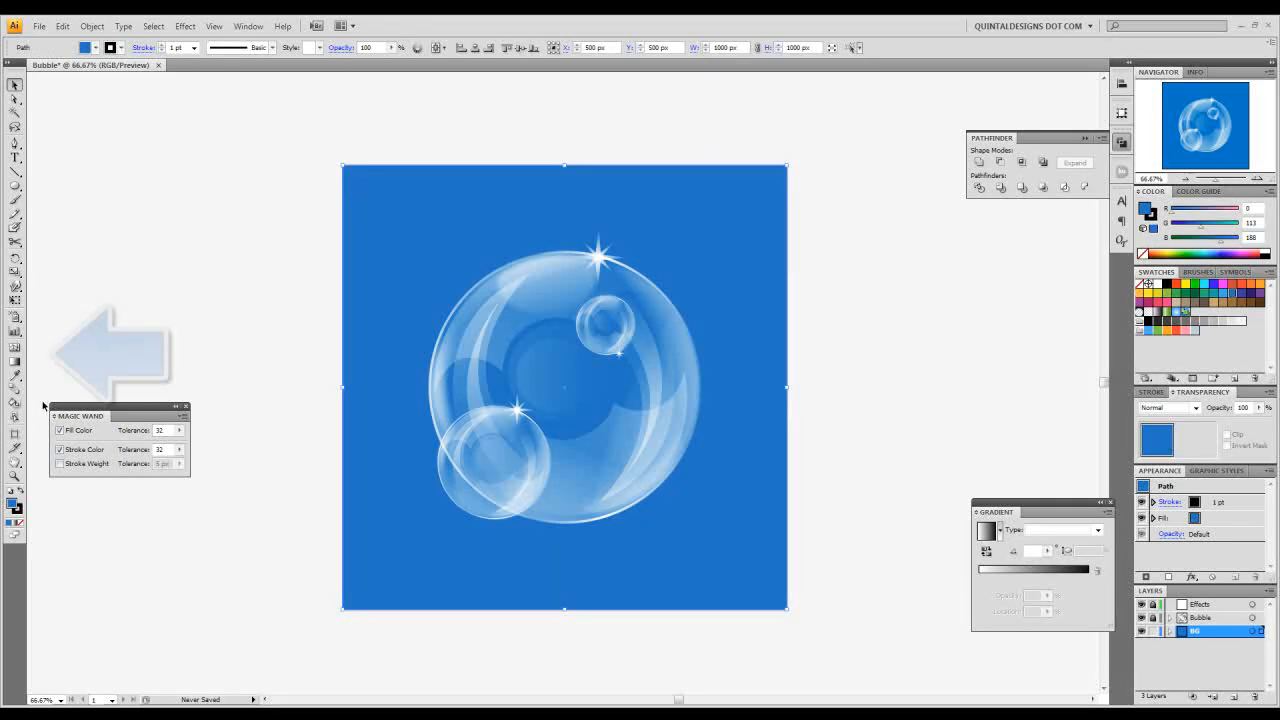
pyautogui.click(15, 347)
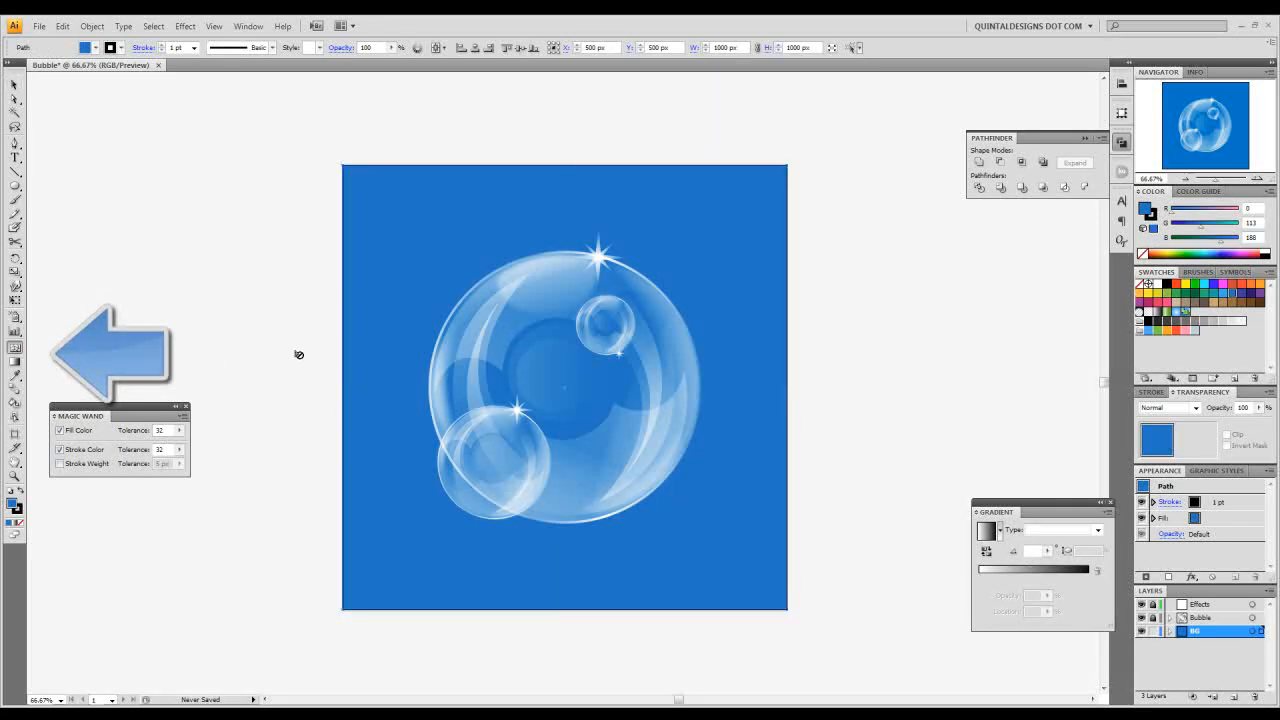
pyautogui.click(657, 272)
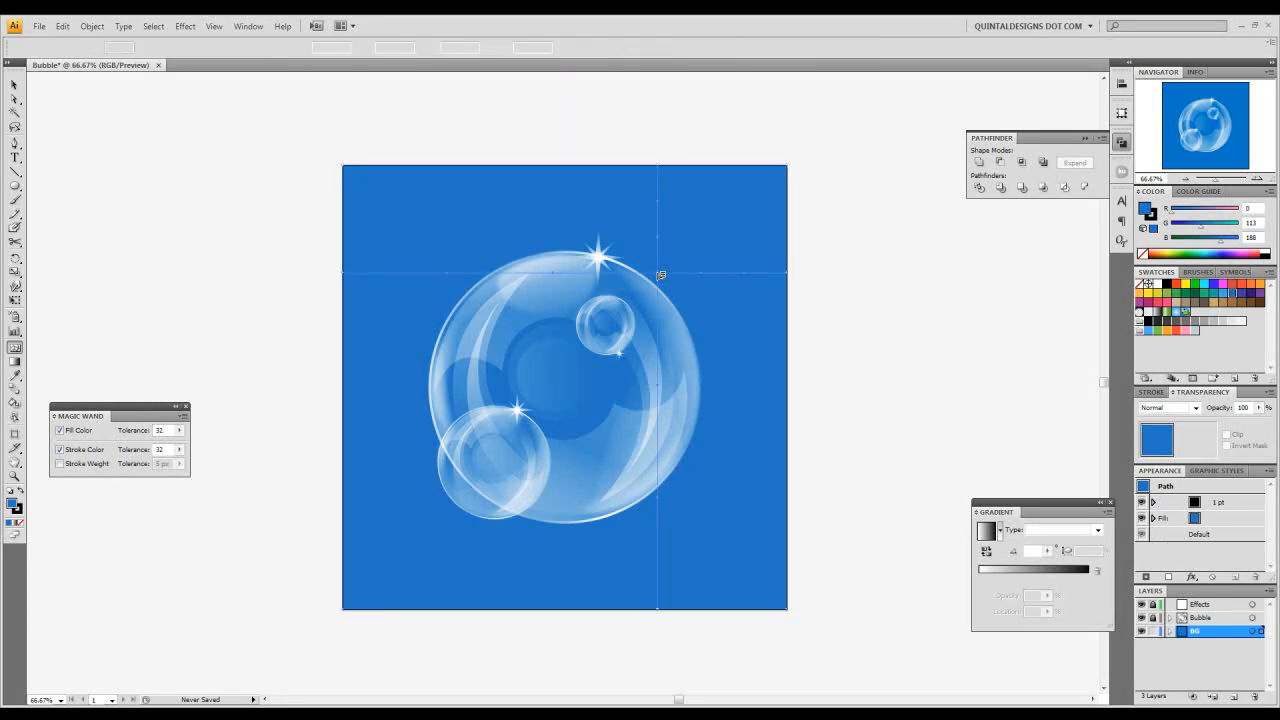
pyautogui.click(470, 502)
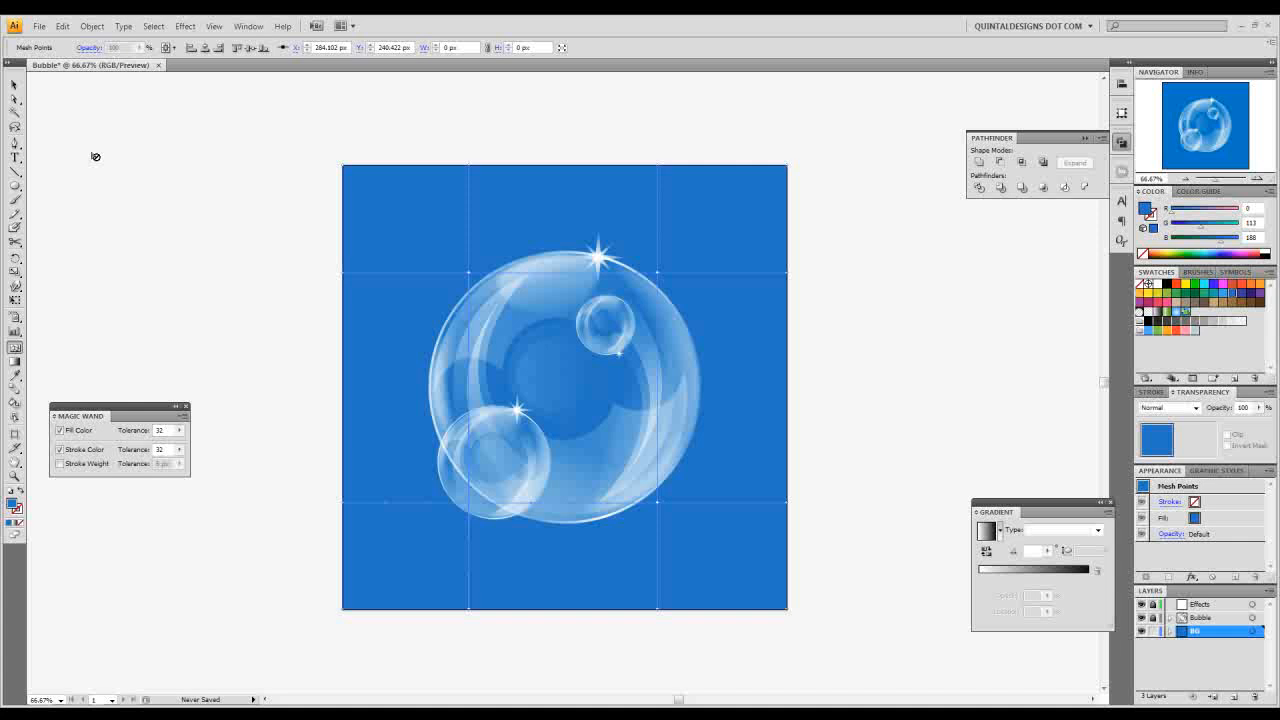
# Step: Recolor the background's upper-left inner mesh point to a lighter sky blue with a blue value of 227
pyautogui.click(15, 98)
pyautogui.click(469, 273)
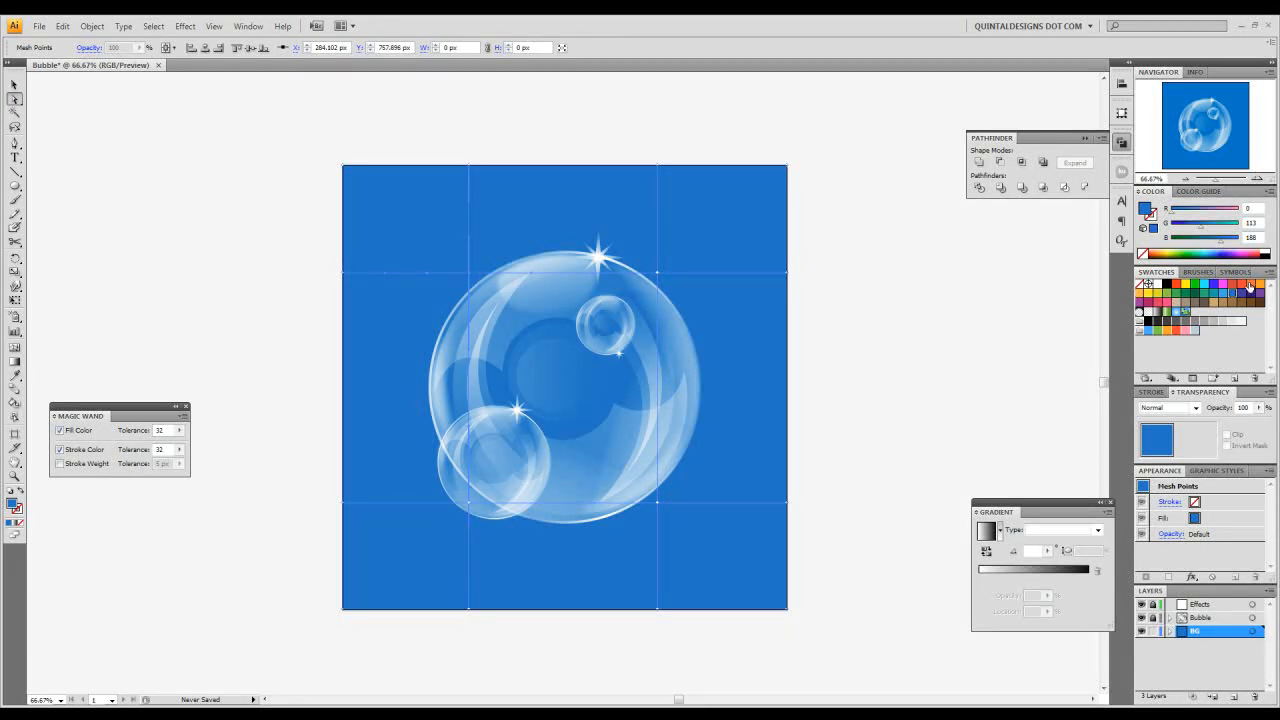
pyautogui.click(1213, 227)
pyautogui.moveTo(1215, 229); pyautogui.dragTo(1216, 228)
pyautogui.click(1231, 240)
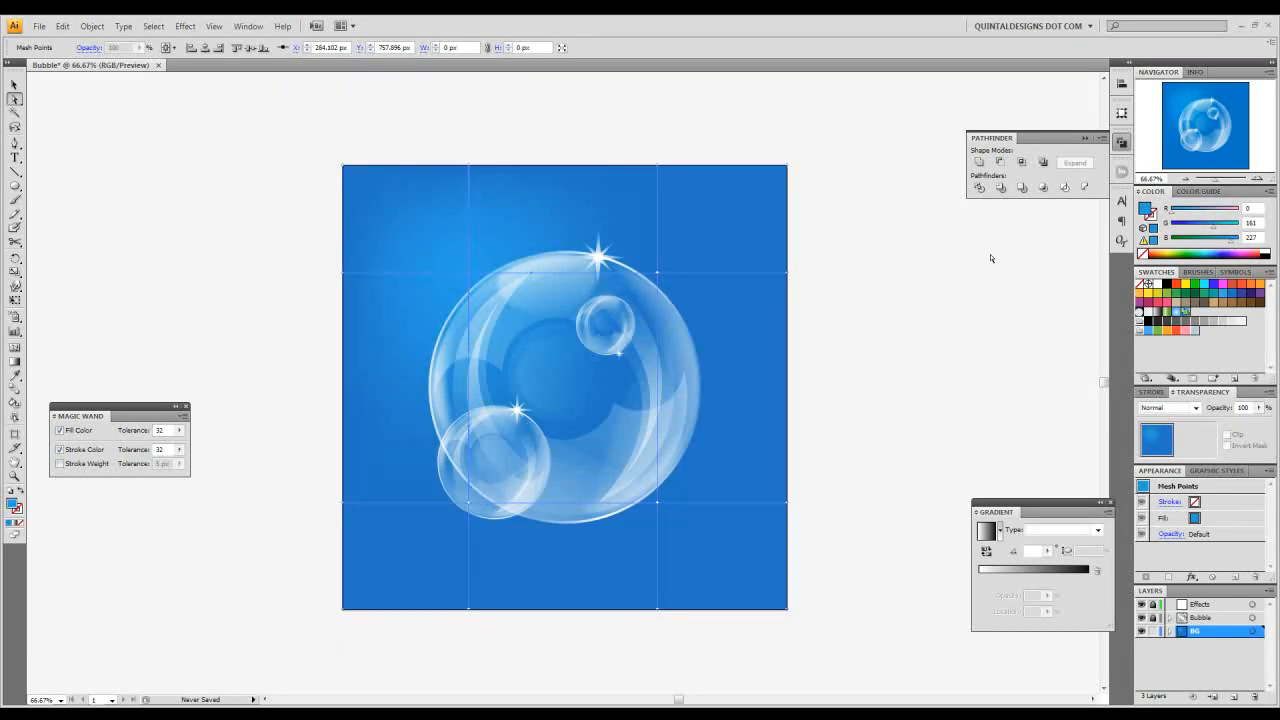
pyautogui.click(1220, 230)
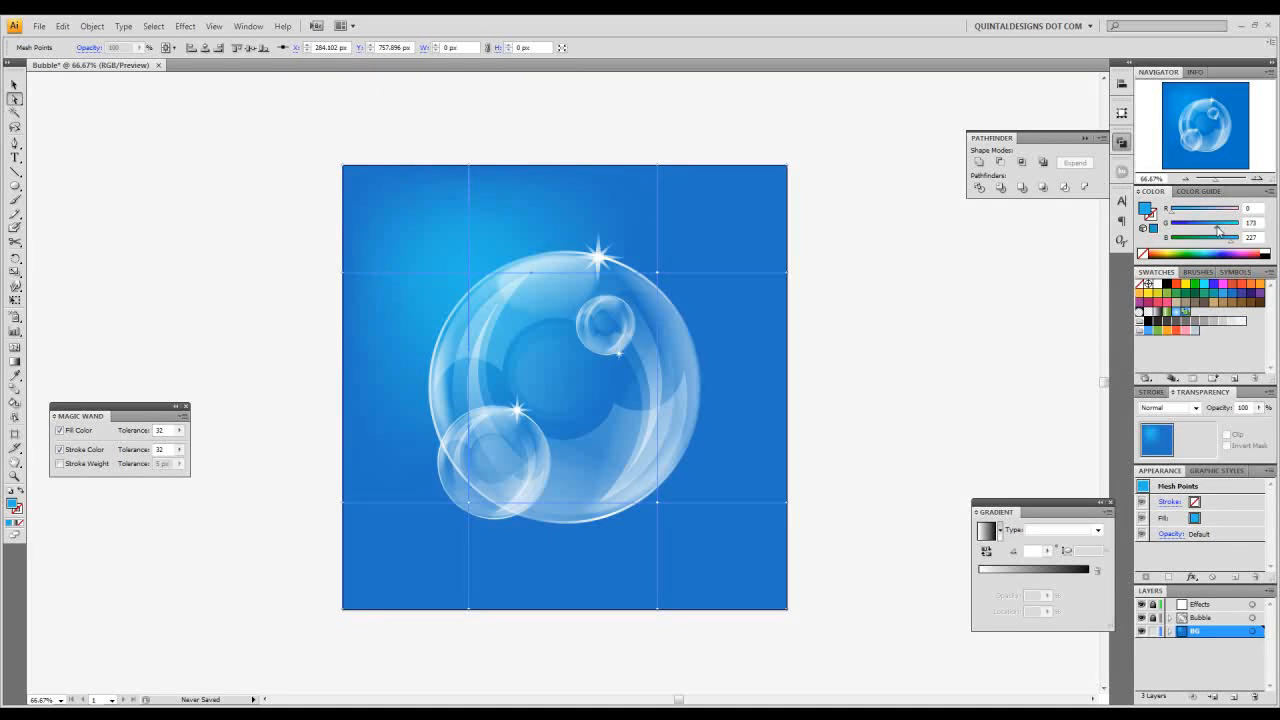
pyautogui.click(1215, 225)
# Step: Darken the mesh points on the background's lower right and right side to RGB 0, 54, 143, and deselect the mesh
pyautogui.click(657, 502)
pyautogui.moveTo(1201, 226); pyautogui.dragTo(1189, 229)
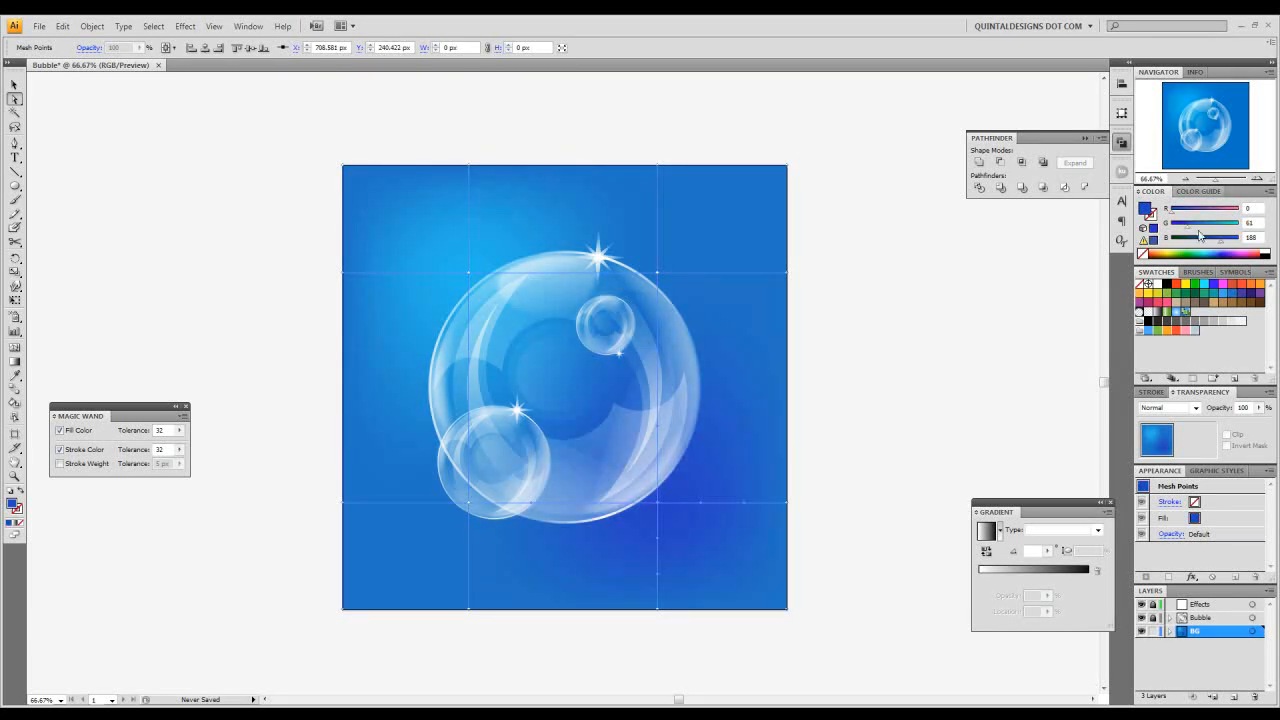
pyautogui.click(741, 576)
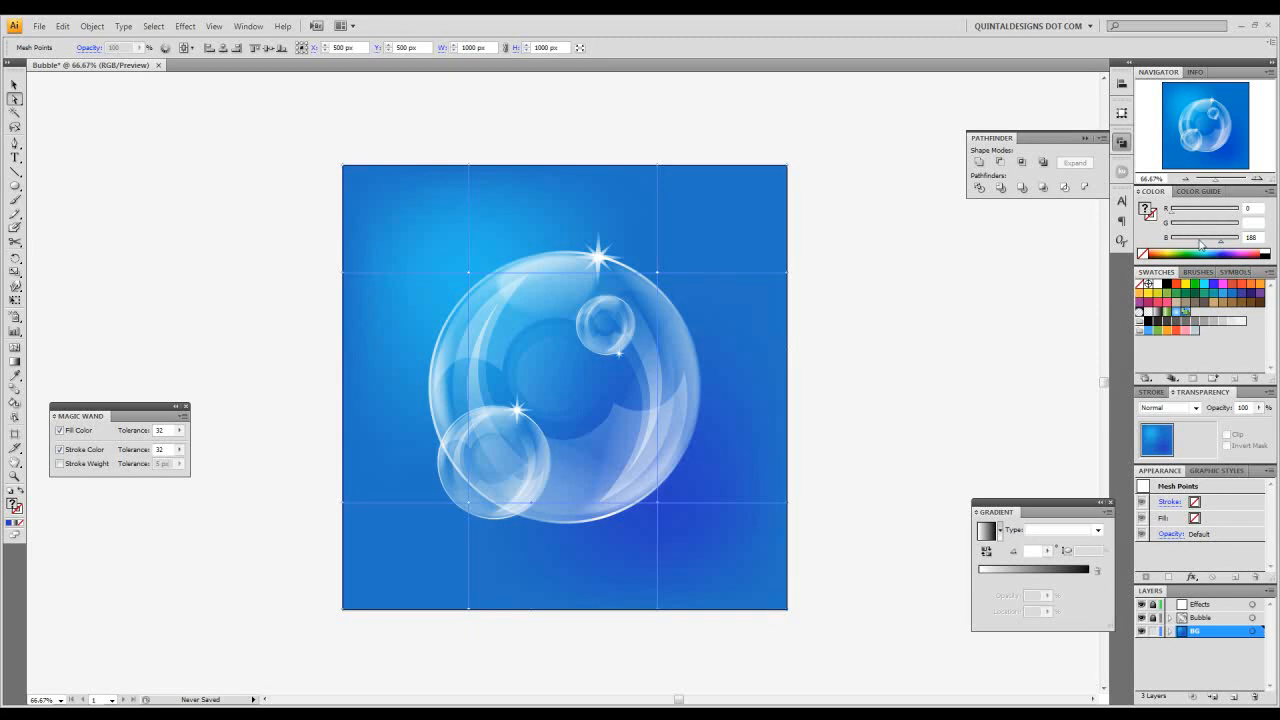
pyautogui.click(1226, 251)
pyautogui.click(1216, 255)
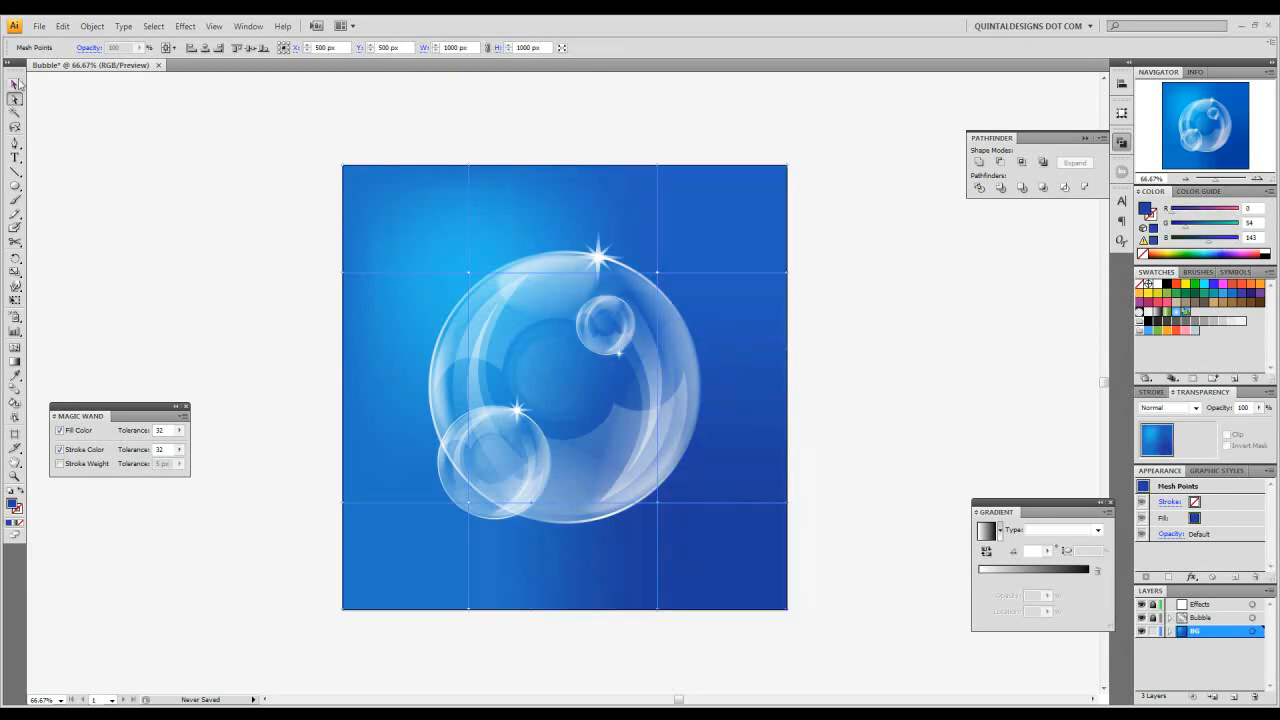
pyautogui.click(14, 85)
pyautogui.click(230, 228)
# Step: Lock the BG layer, and unlock the Effects layer and make it active for drawing
pyautogui.moveTo(347, 292)
pyautogui.mouseDown()
pyautogui.moveTo(343, 280)
pyautogui.moveTo(328, 292)
pyautogui.mouseUp()
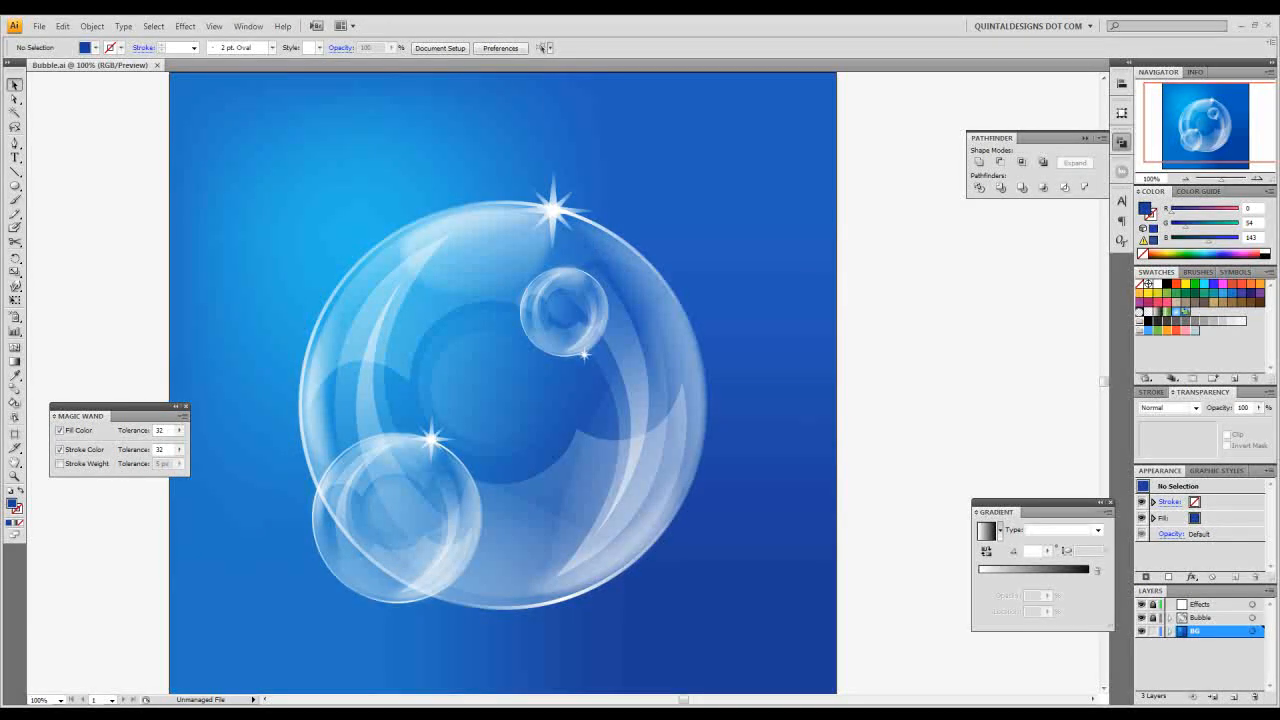
pyautogui.moveTo(795, 267); pyautogui.dragTo(809, 258)
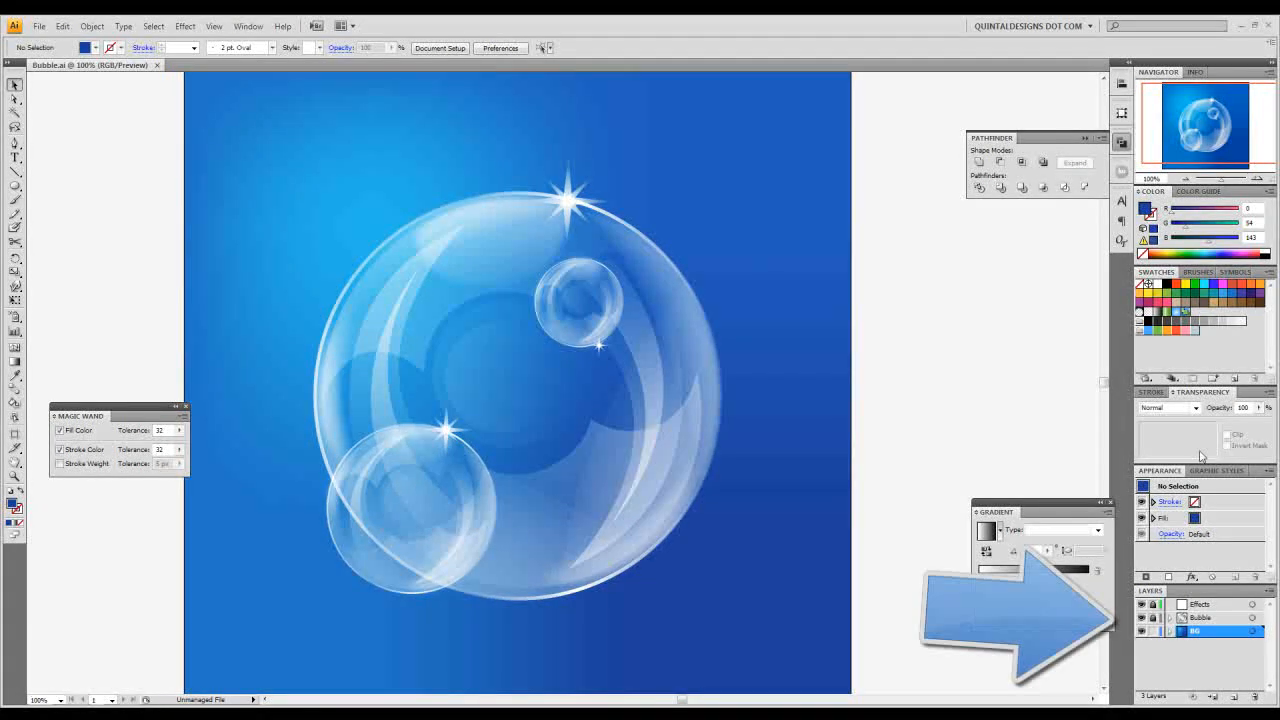
pyautogui.click(1153, 631)
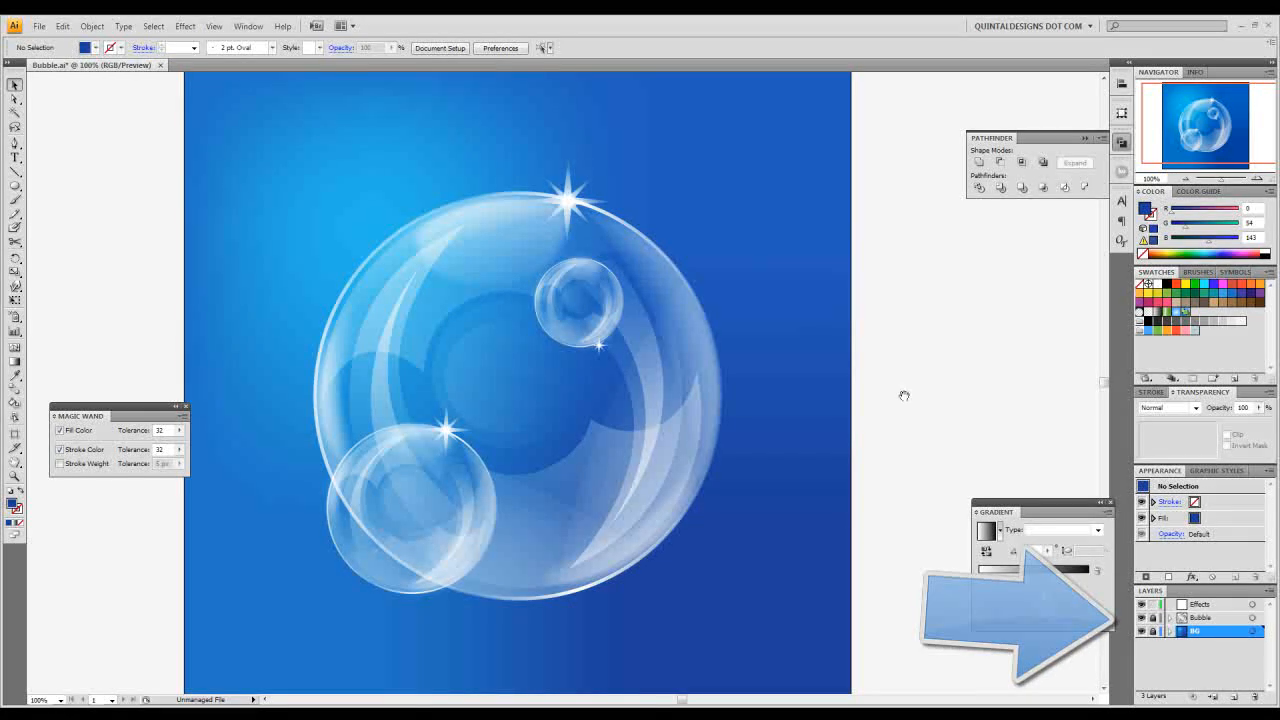
pyautogui.moveTo(951, 324); pyautogui.dragTo(940, 354)
pyautogui.click(1189, 180)
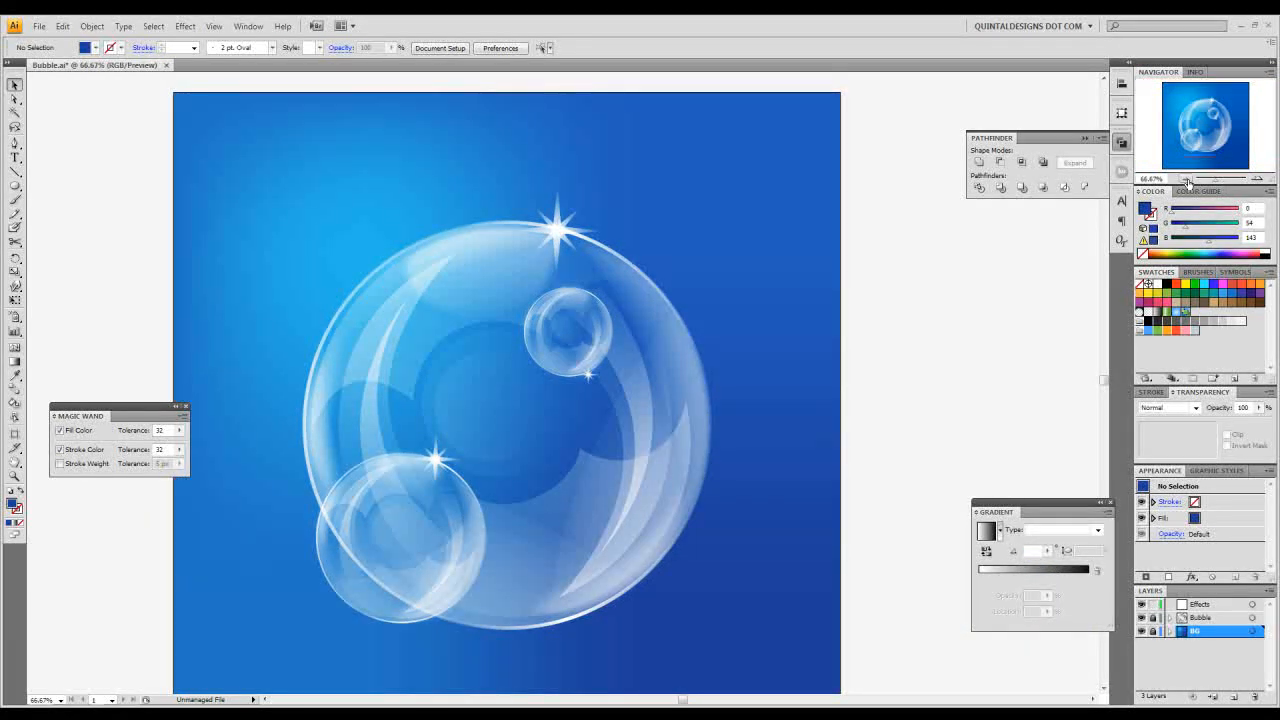
pyautogui.click(1256, 180)
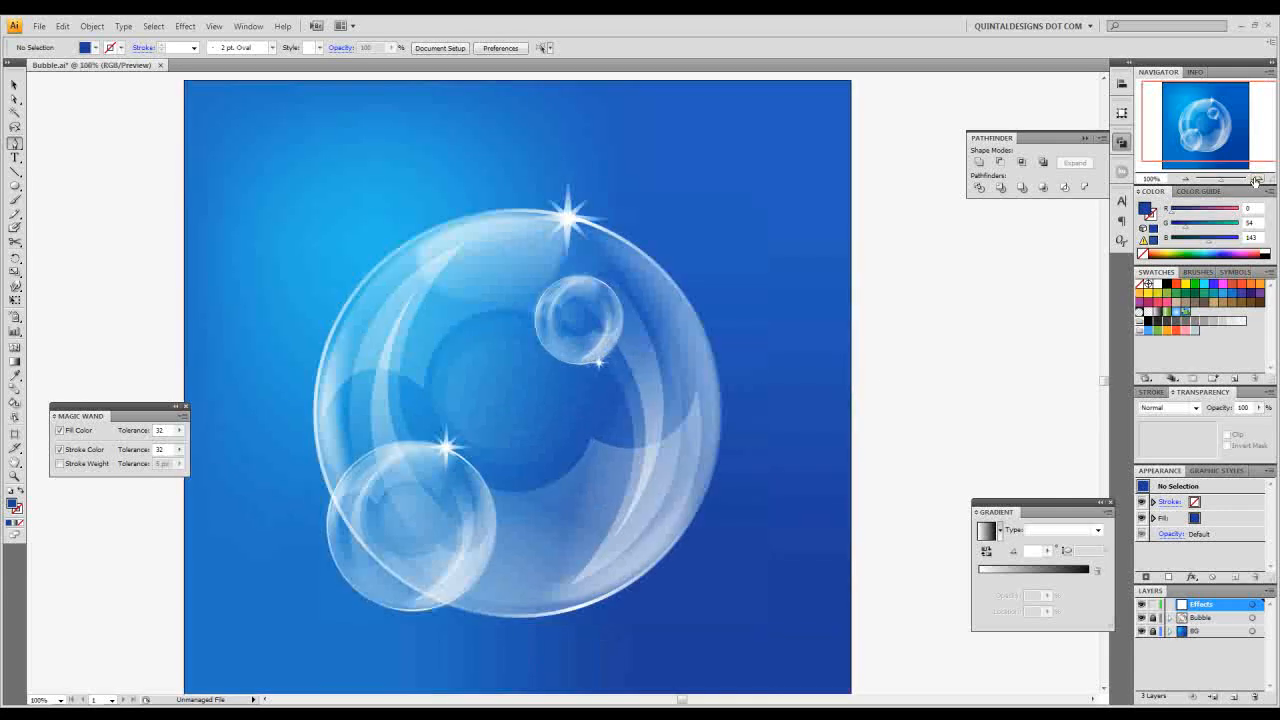
pyautogui.moveTo(663, 514); pyautogui.dragTo(686, 491)
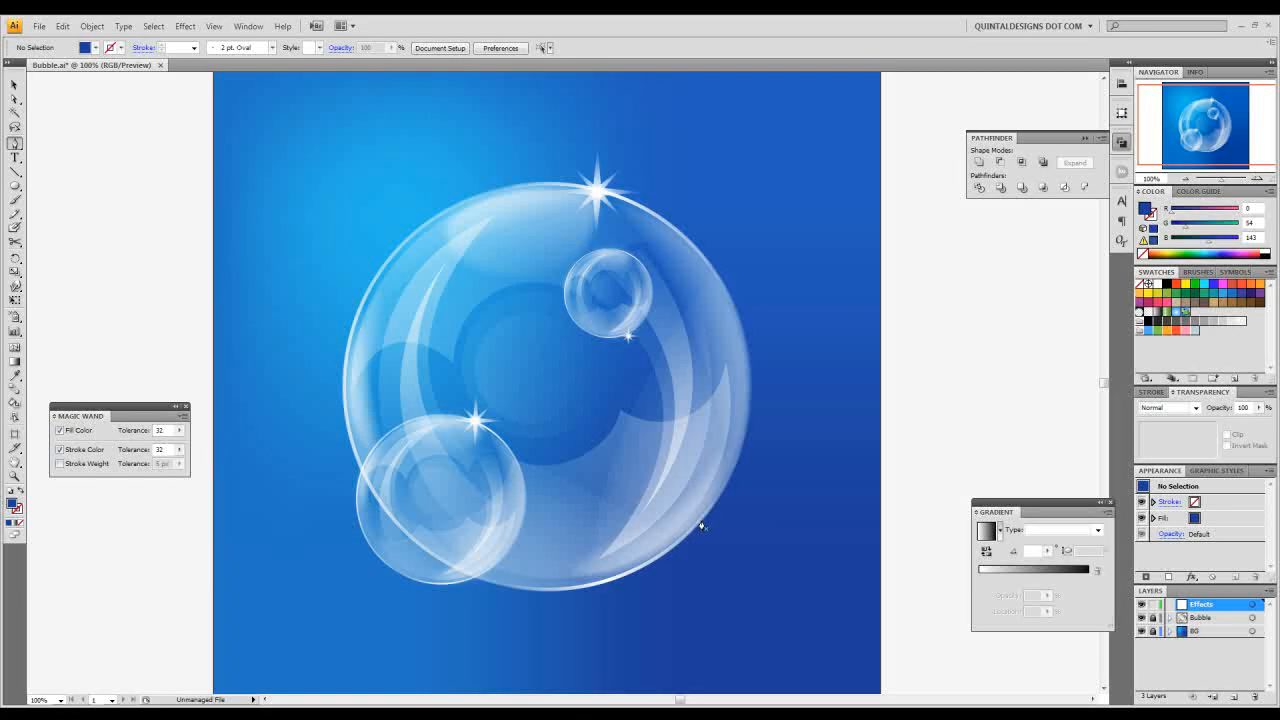
# Step: Draw a closed curved band with the Pen tool along the large bubble's upper-right rim, about 537 by 537 px
pyautogui.click(701, 522)
pyautogui.moveTo(672, 215); pyautogui.dragTo(623, 125)
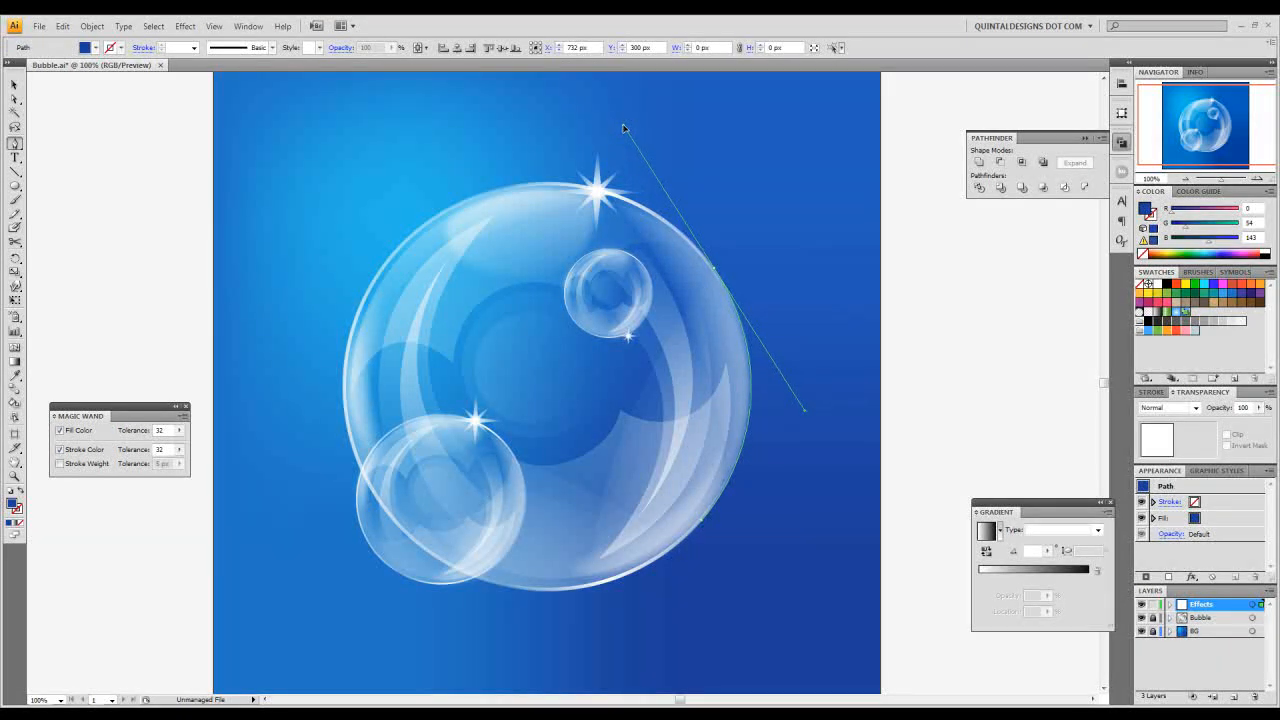
pyautogui.click(414, 169)
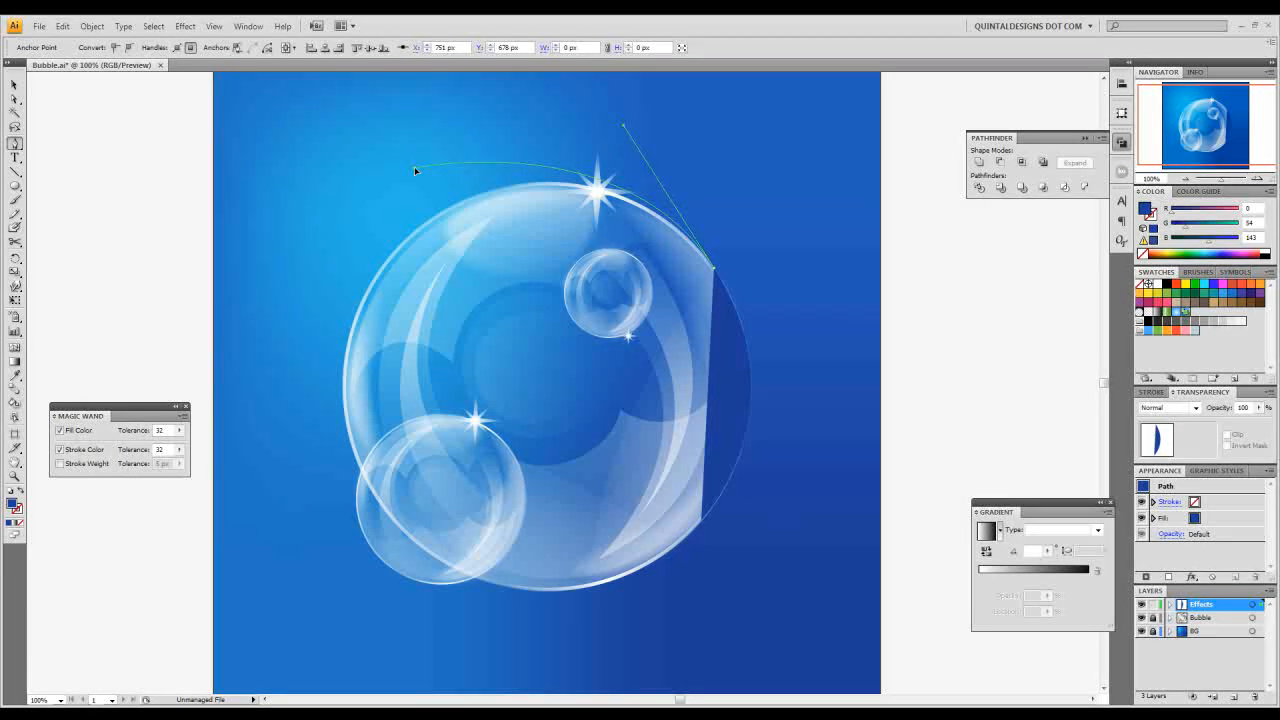
pyautogui.click(397, 262)
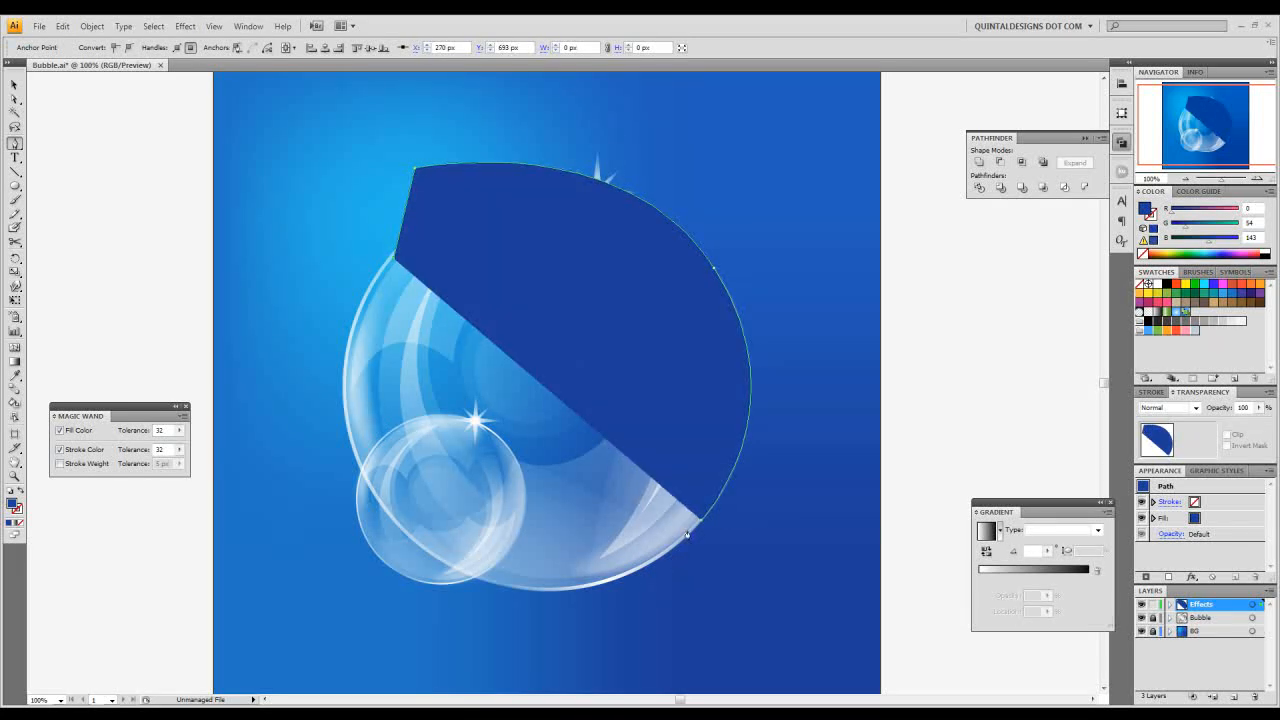
pyautogui.moveTo(702, 524); pyautogui.dragTo(720, 688)
pyautogui.moveTo(723, 389); pyautogui.dragTo(716, 468)
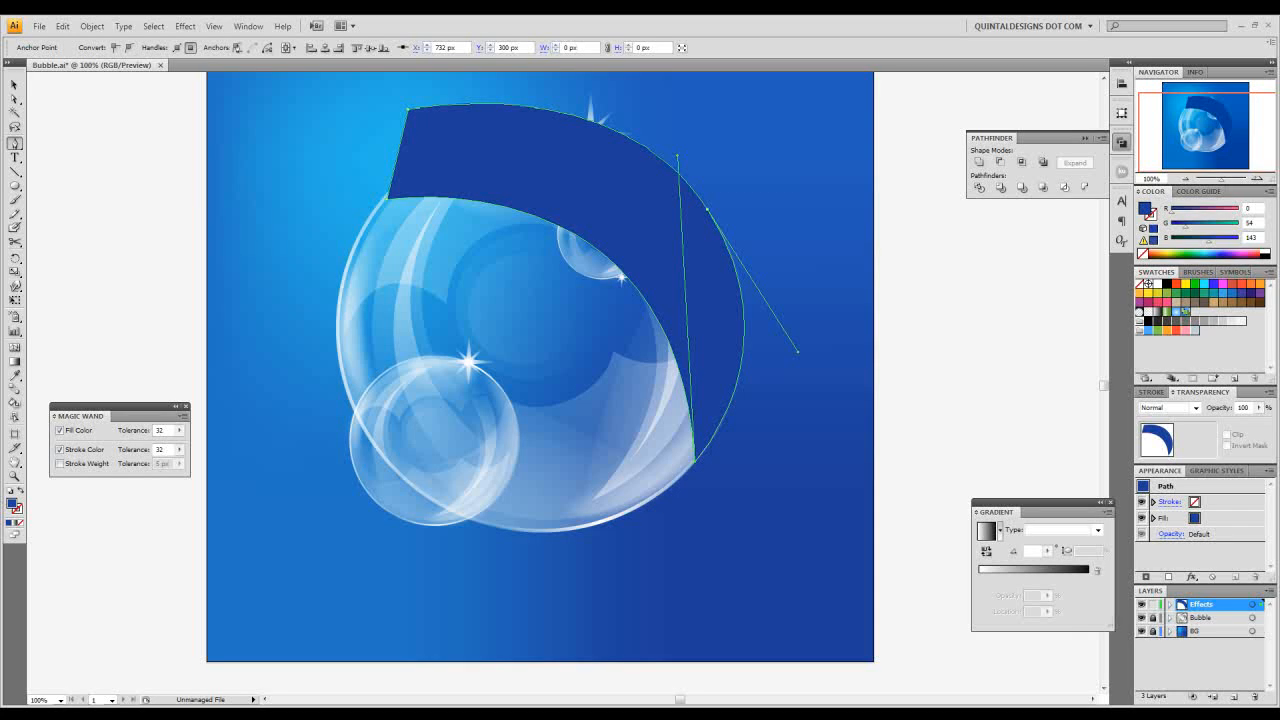
# Step: Draw a second closed curved band with the Pen tool around the large bubble's lower-left rim, about 566 by 430 px
pyautogui.click(665, 487)
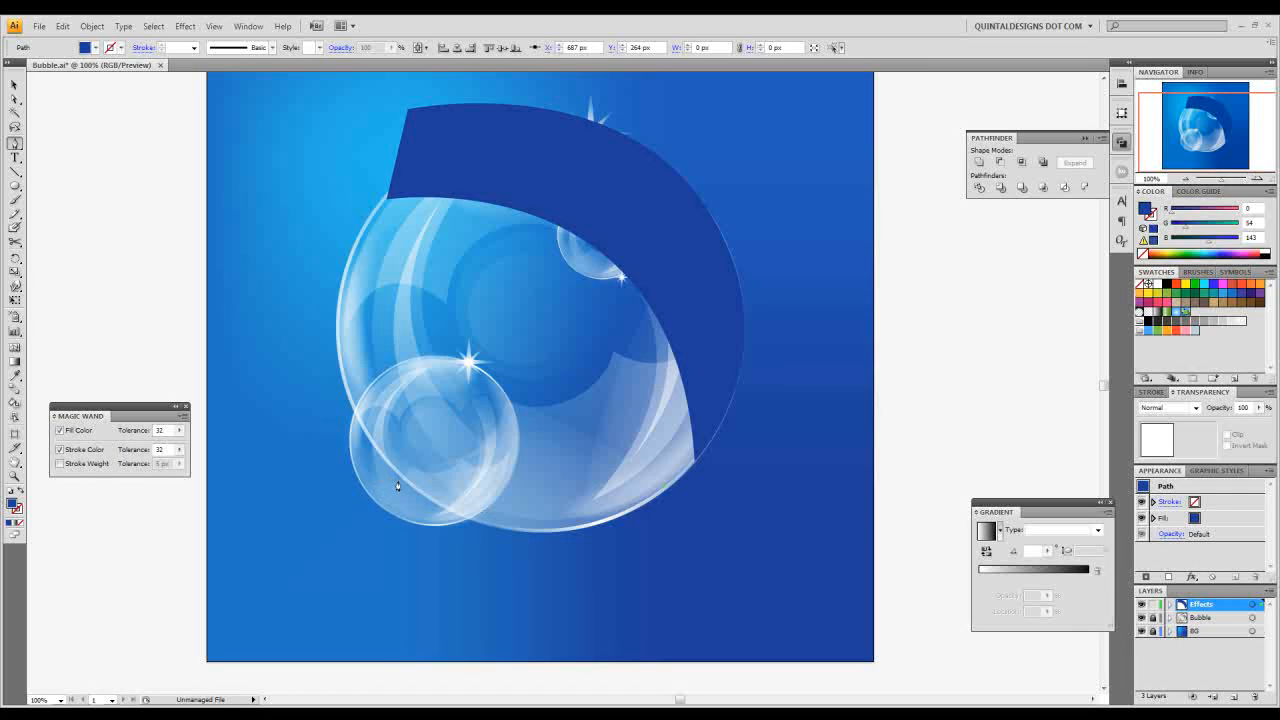
pyautogui.moveTo(407, 490); pyautogui.dragTo(247, 380)
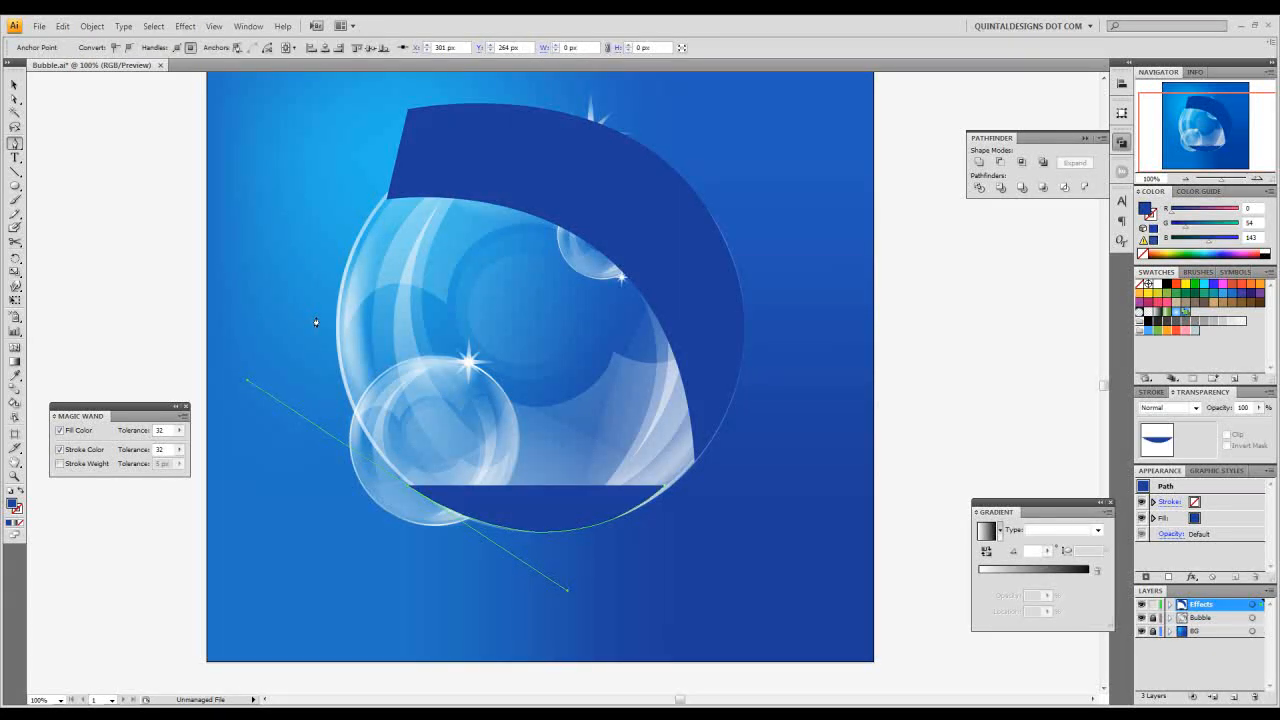
pyautogui.click(293, 271)
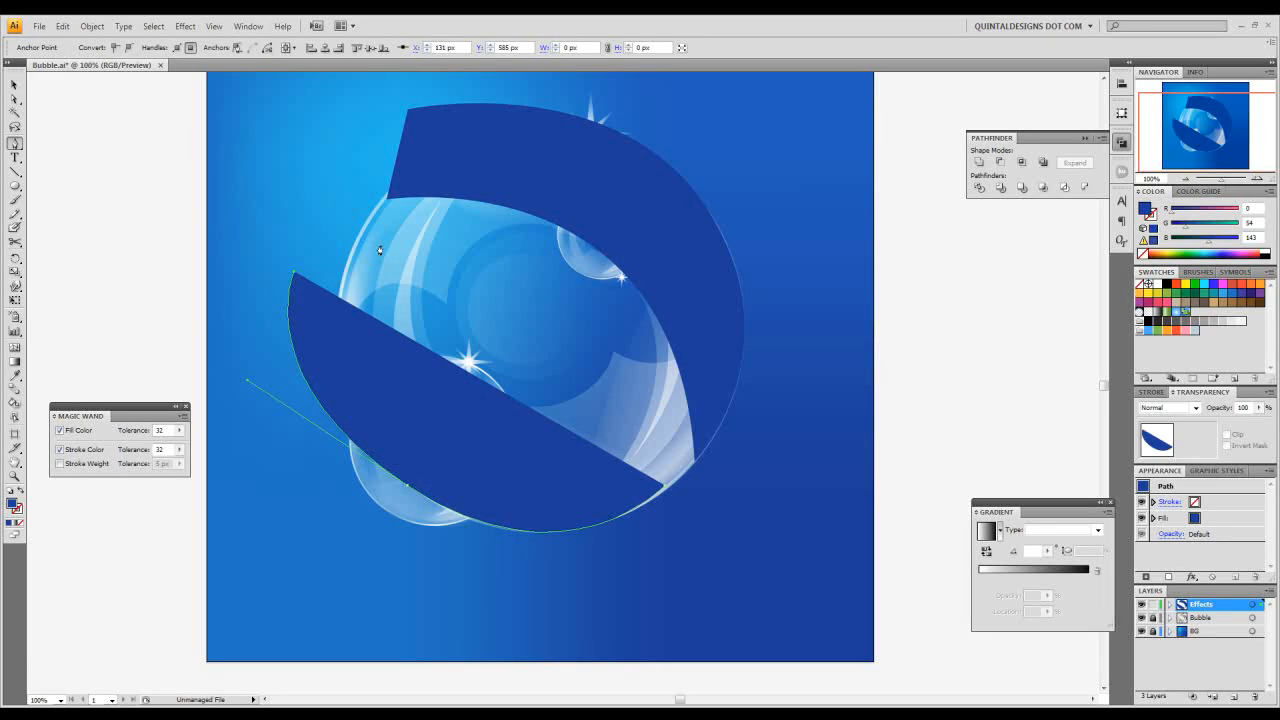
pyautogui.click(389, 248)
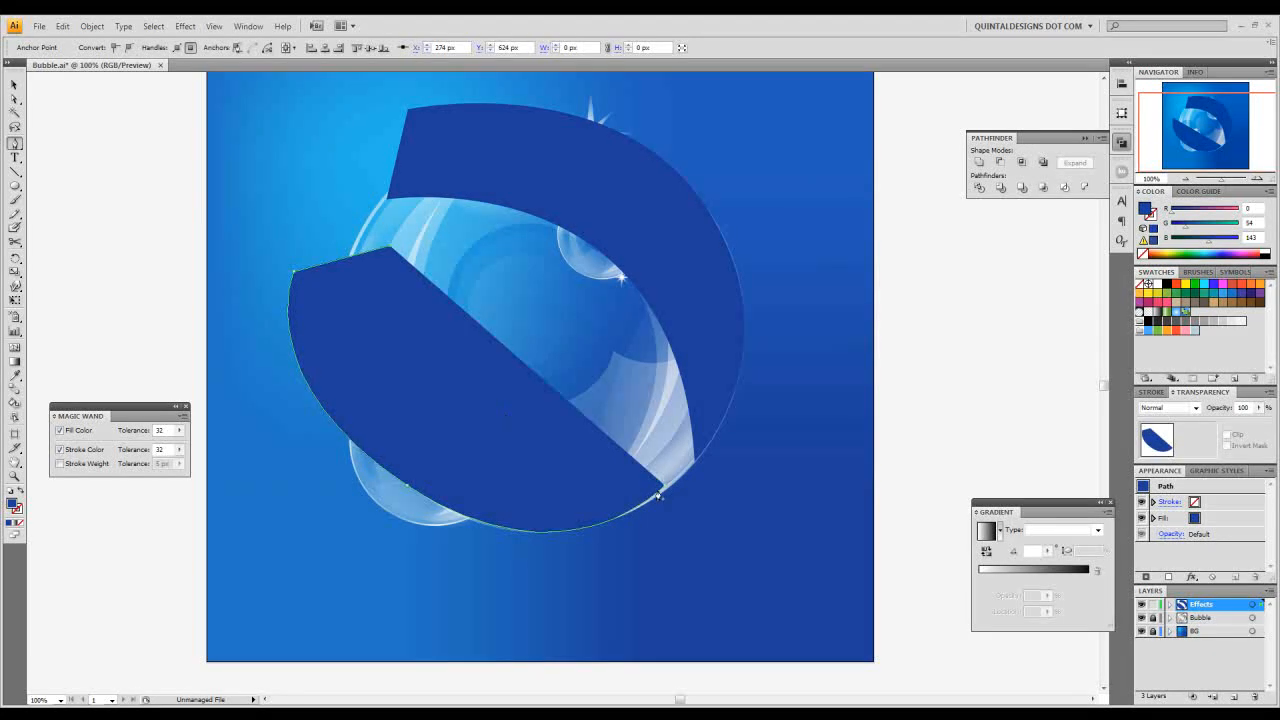
pyautogui.moveTo(665, 490); pyautogui.dragTo(924, 435)
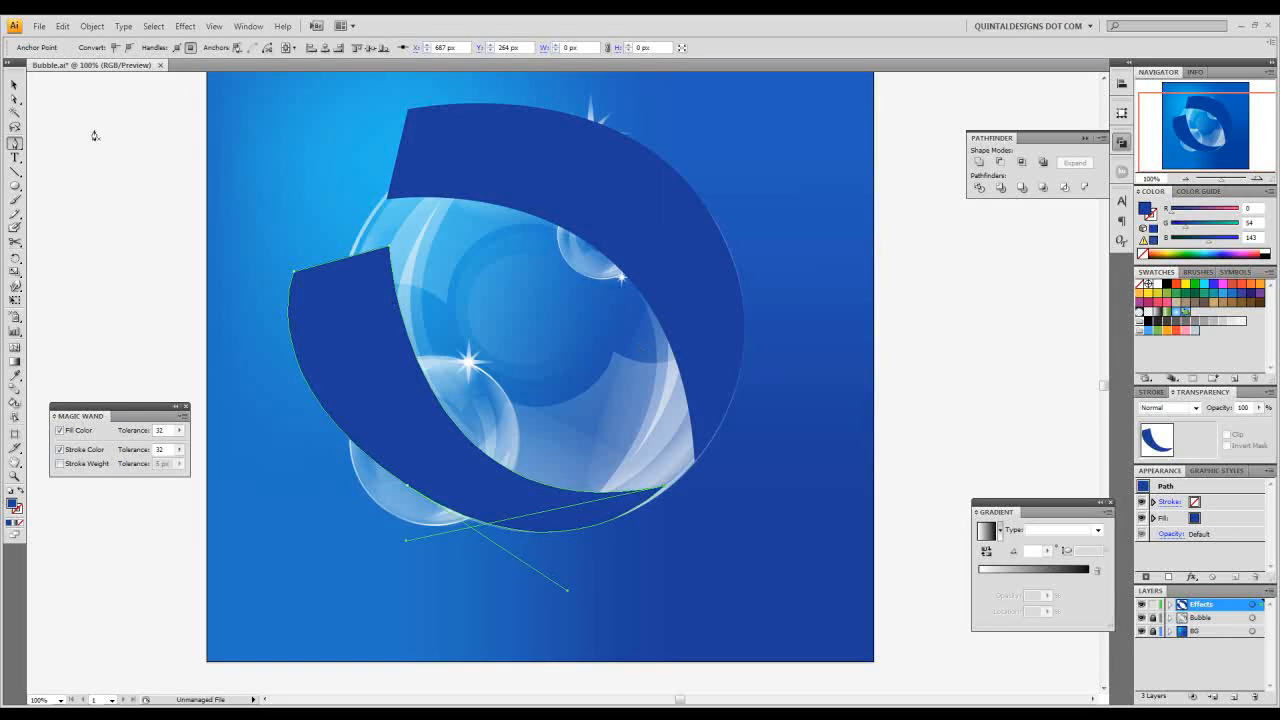
# Step: Fill both curved bands with a black-white-black linear gradient running diagonally from upper left to lower right
pyautogui.click(15, 84)
pyautogui.click(326, 229)
pyautogui.moveTo(334, 229); pyautogui.dragTo(316, 297)
pyautogui.click(597, 293)
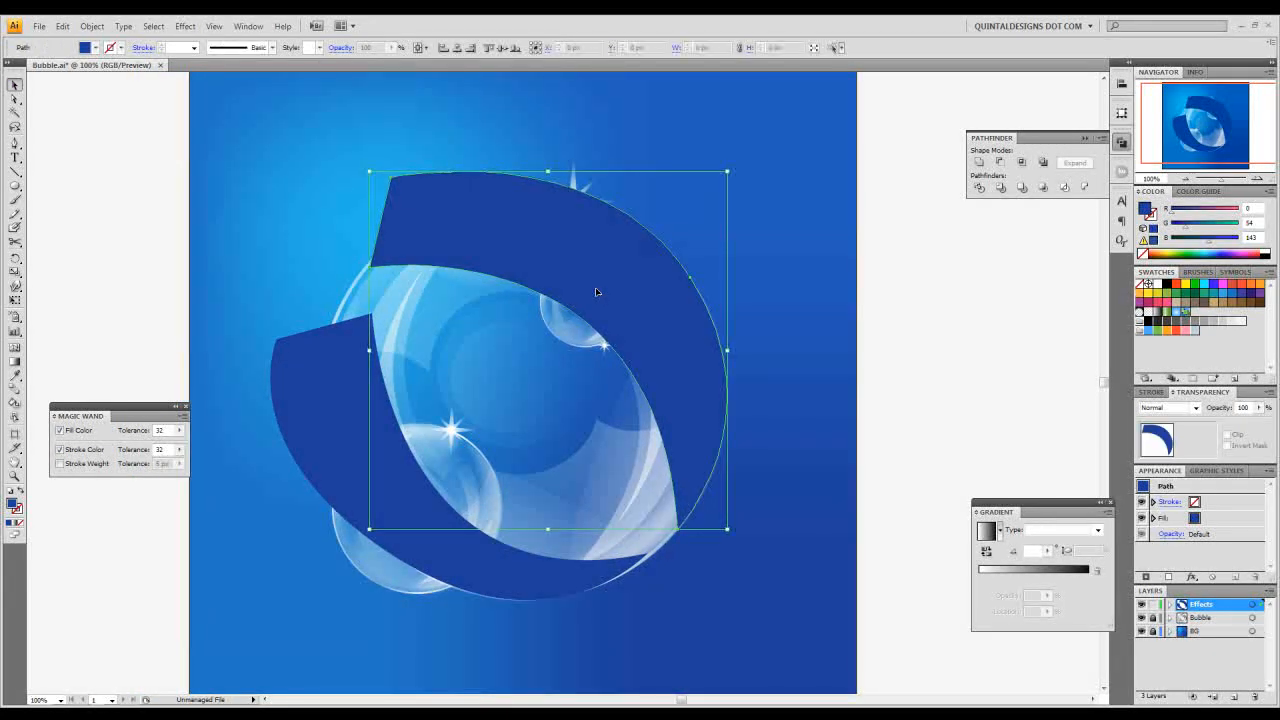
pyautogui.click(383, 436)
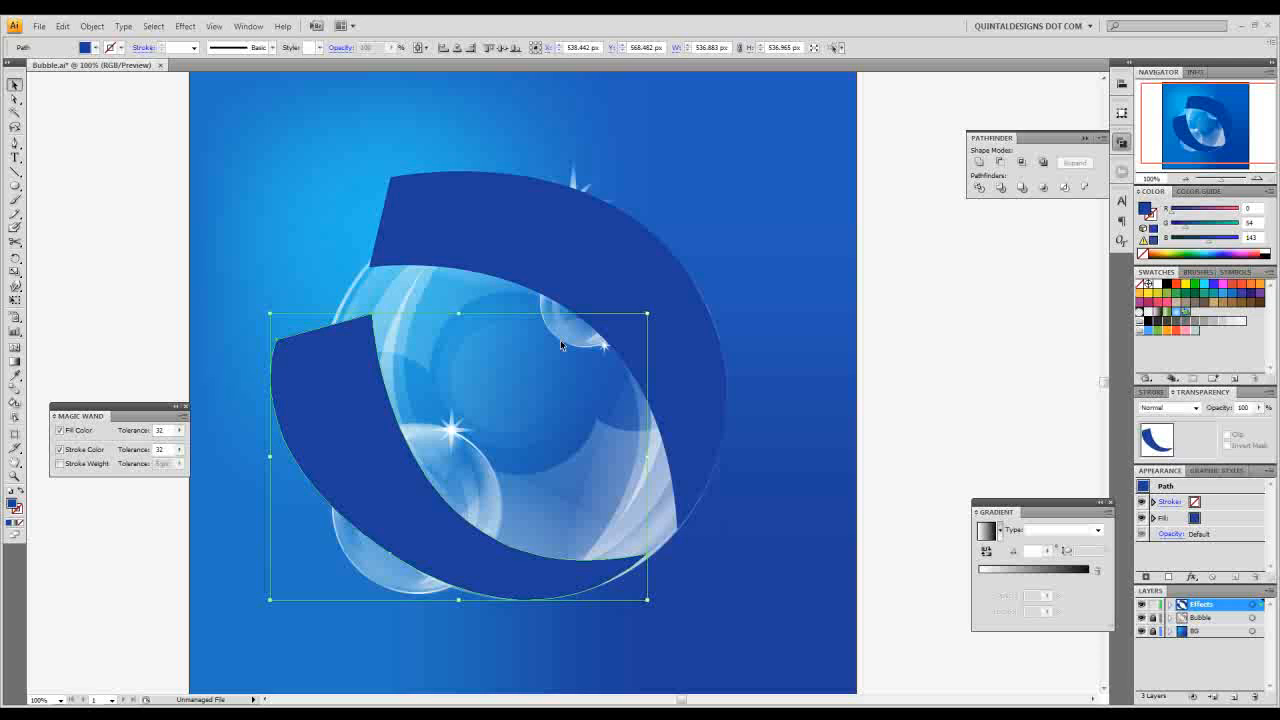
pyautogui.click(669, 316)
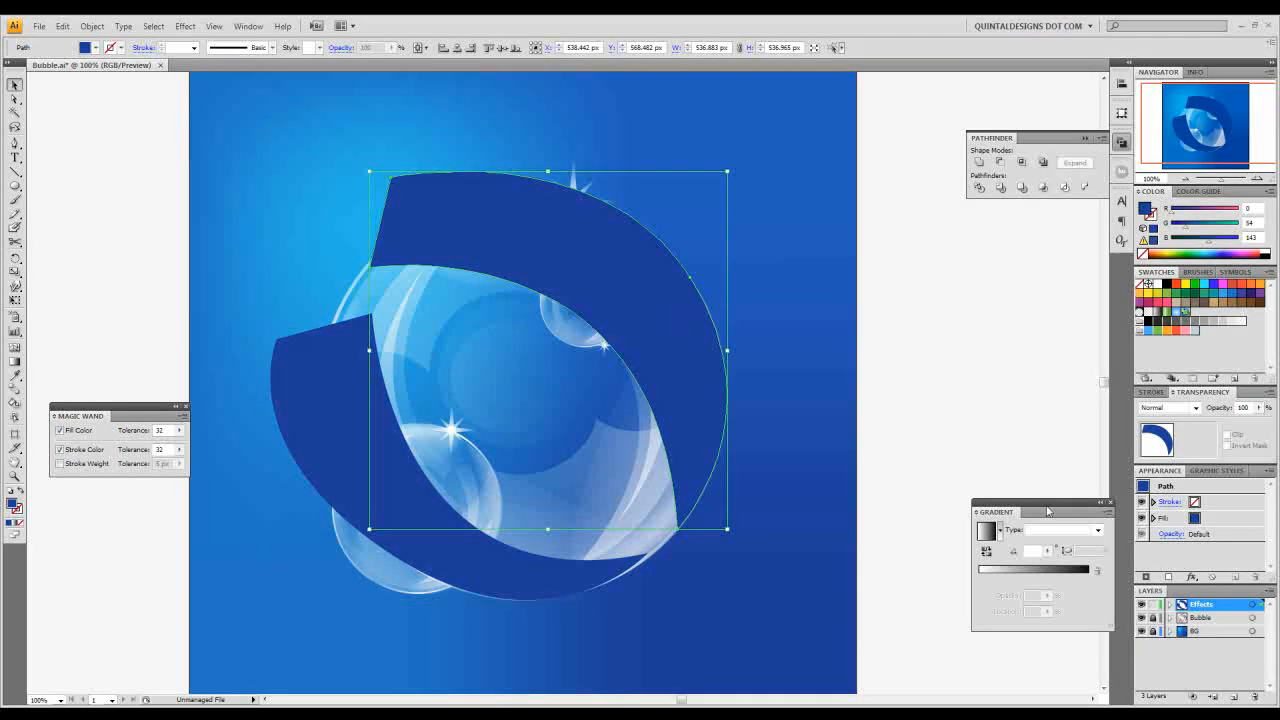
pyautogui.keyDown('shift'); pyautogui.click(357, 410); pyautogui.keyUp('shift')
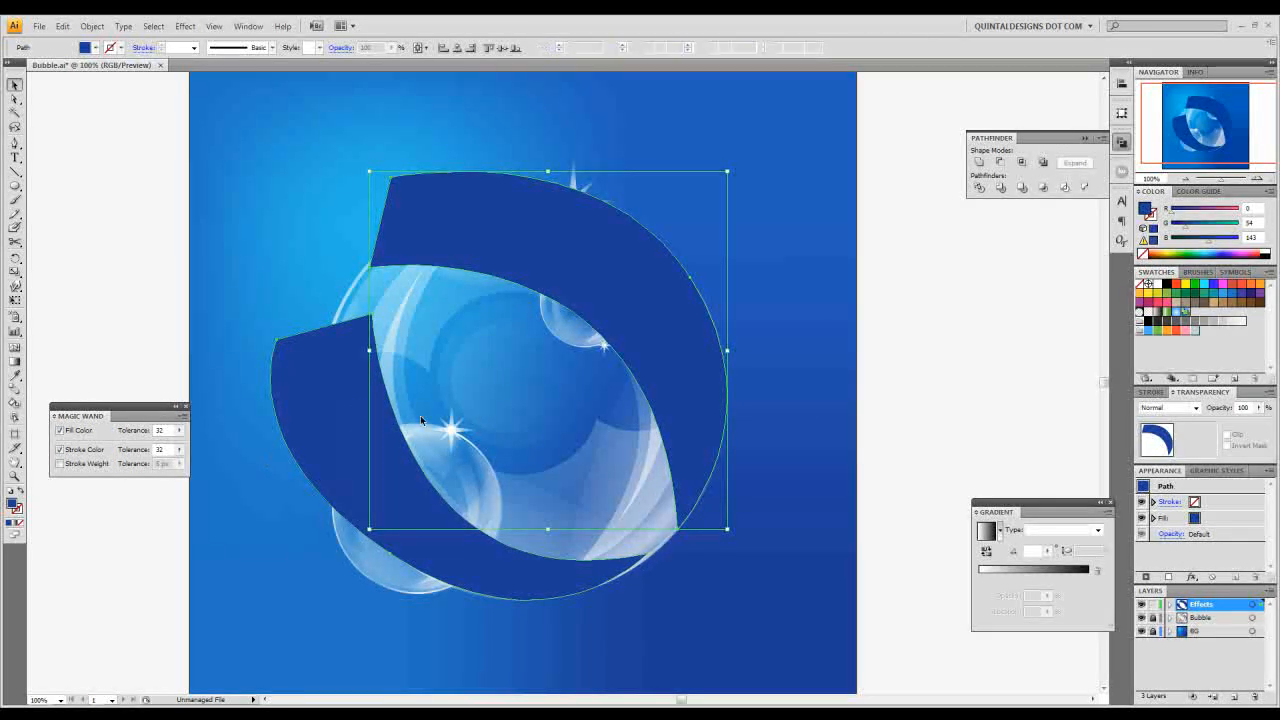
pyautogui.click(1039, 571)
pyautogui.moveTo(1088, 579); pyautogui.dragTo(1073, 580)
pyautogui.moveTo(978, 579)
pyautogui.mouseDown()
pyautogui.moveTo(1025, 580)
pyautogui.moveTo(979, 580)
pyautogui.mouseUp()
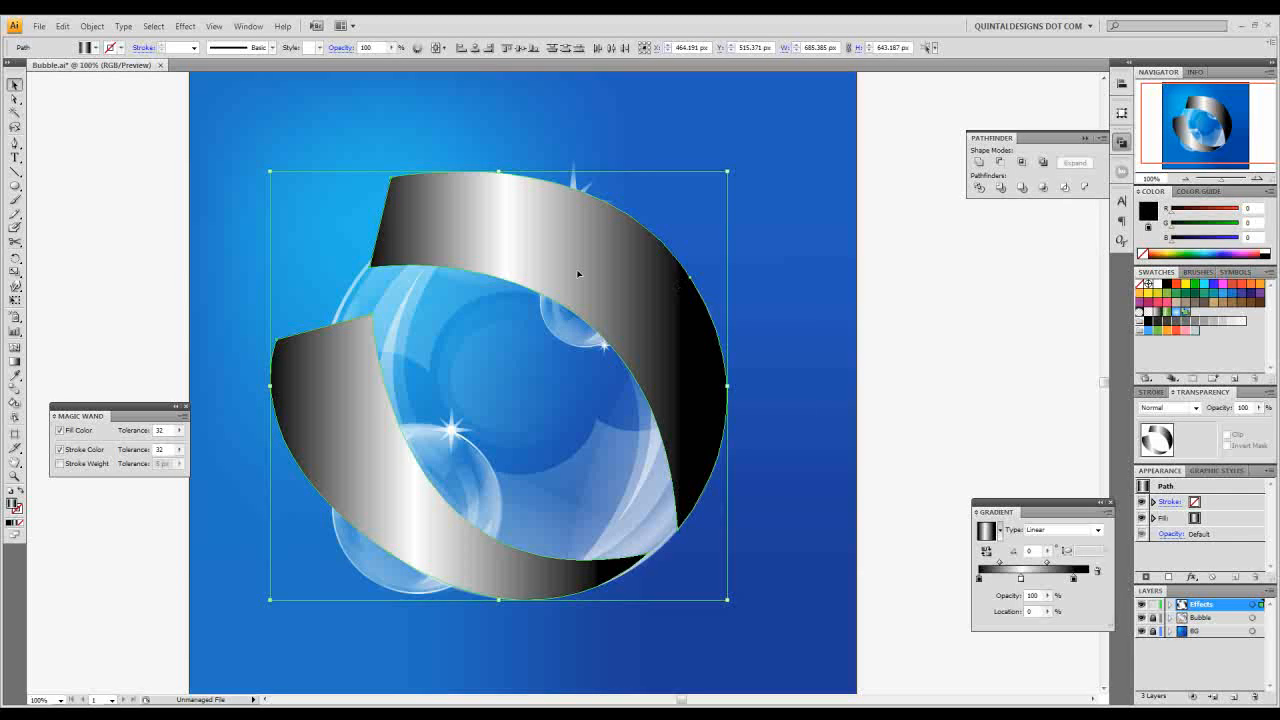
pyautogui.click(15, 362)
pyautogui.moveTo(380, 326)
pyautogui.mouseDown()
pyautogui.moveTo(549, 429)
pyautogui.moveTo(541, 436)
pyautogui.mouseUp()
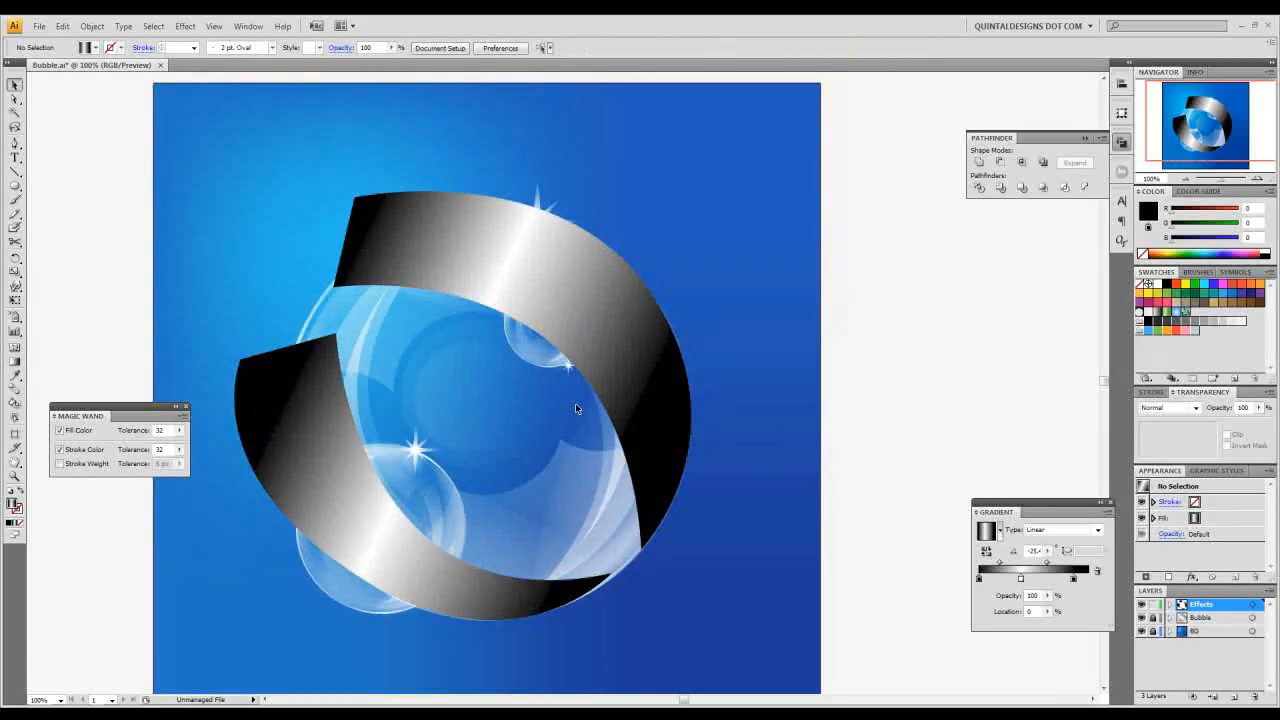
# Step: Recolor the middle gradient stop of the upper band to bright sky blue with a red value of 20
pyautogui.click(580, 331)
pyautogui.click(1021, 580)
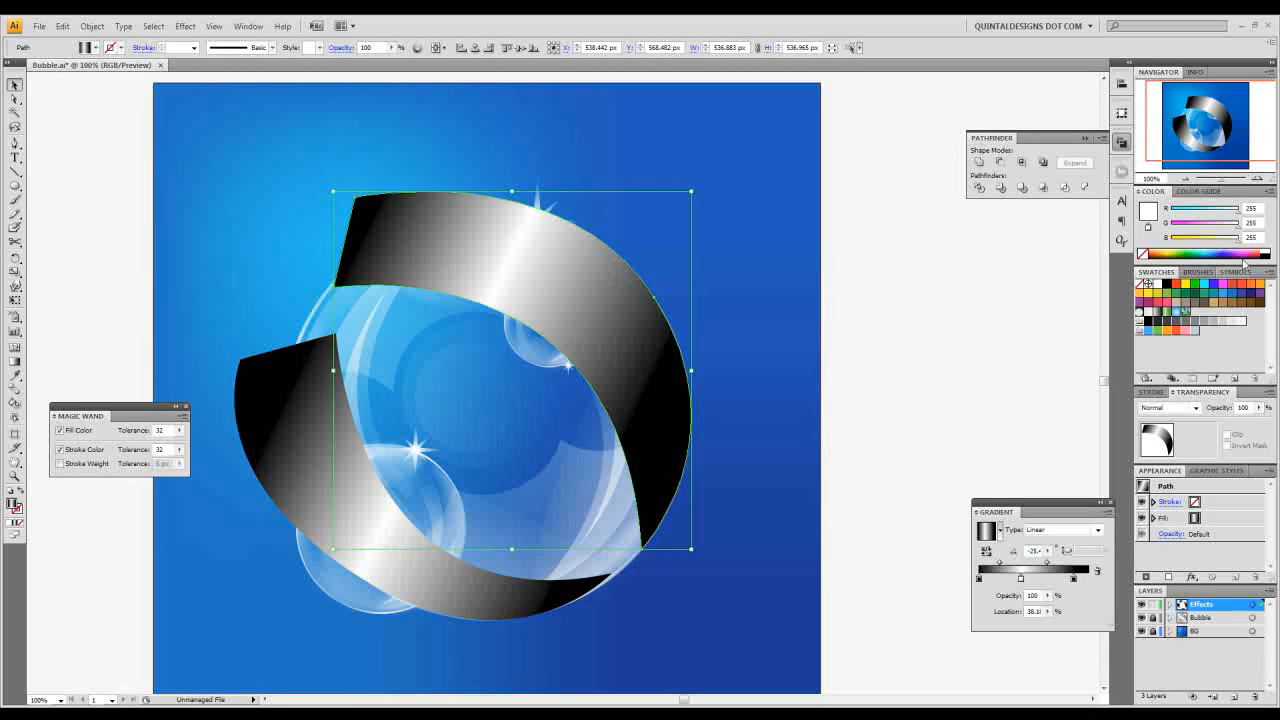
pyautogui.moveTo(1236, 211); pyautogui.dragTo(1176, 214)
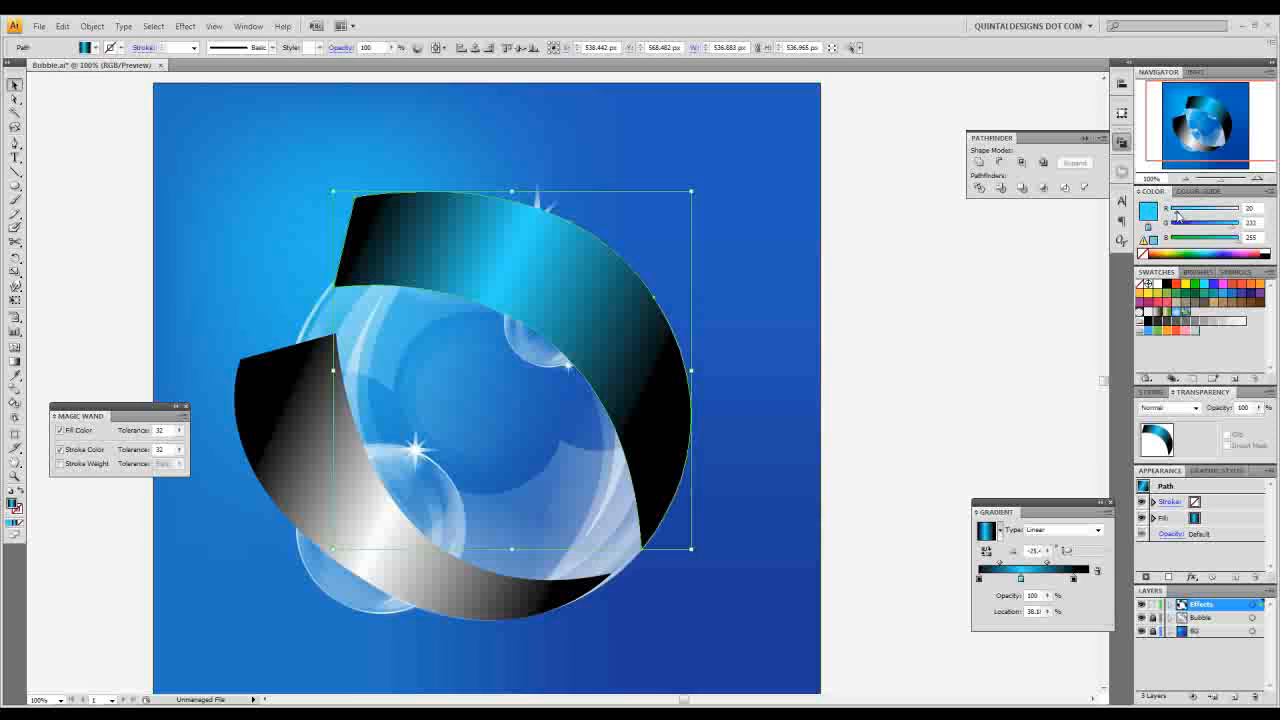
# Step: Recolor the middle gradient stop of the lower band to pink, RGB 255, 41, 224
pyautogui.click(313, 516)
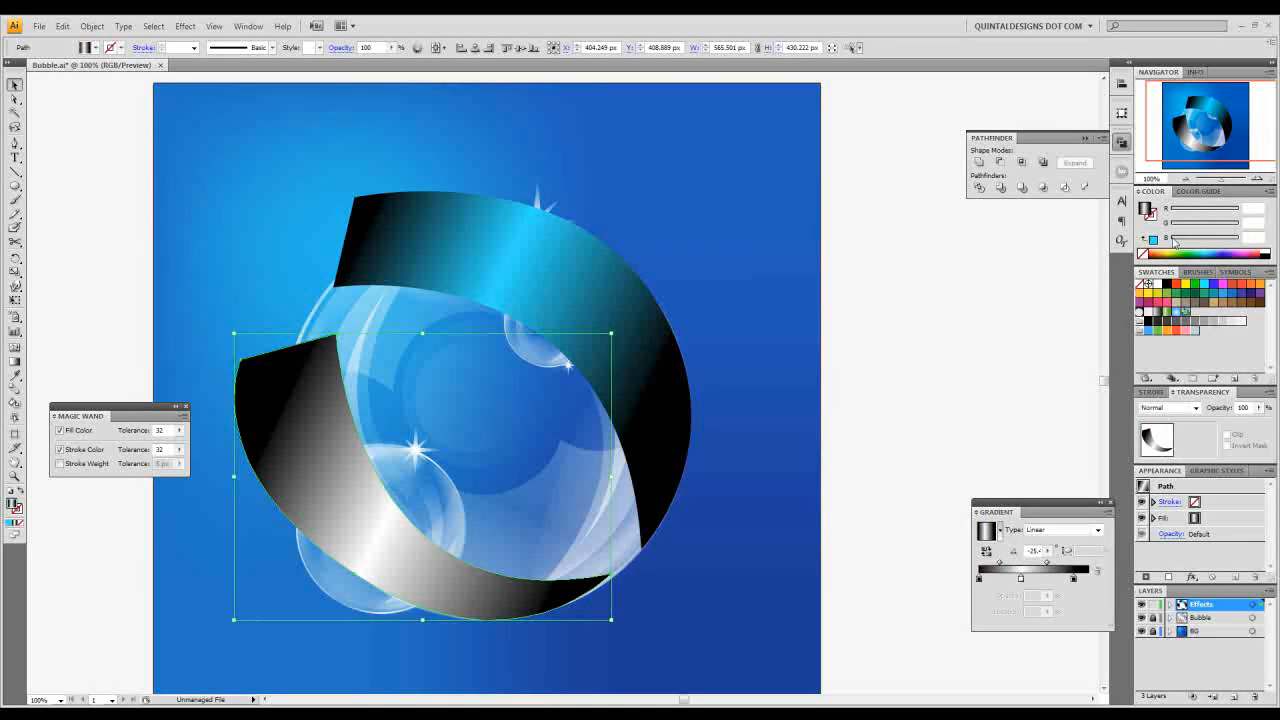
pyautogui.click(1022, 579)
pyautogui.moveTo(1236, 227); pyautogui.dragTo(1183, 229)
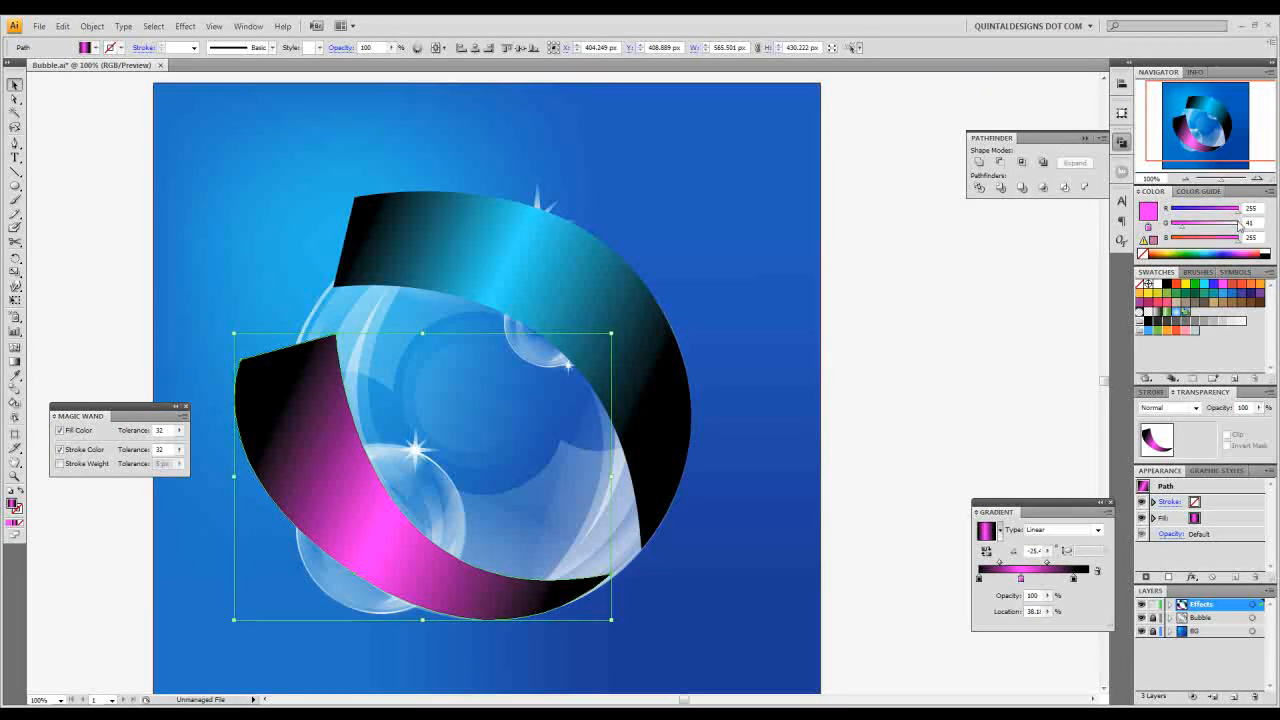
pyautogui.moveTo(1236, 242); pyautogui.dragTo(1232, 243)
# Step: Apply a Radial Blur to the pink band with amount 26, Spin method and Good quality
pyautogui.moveTo(485, 439); pyautogui.dragTo(590, 430)
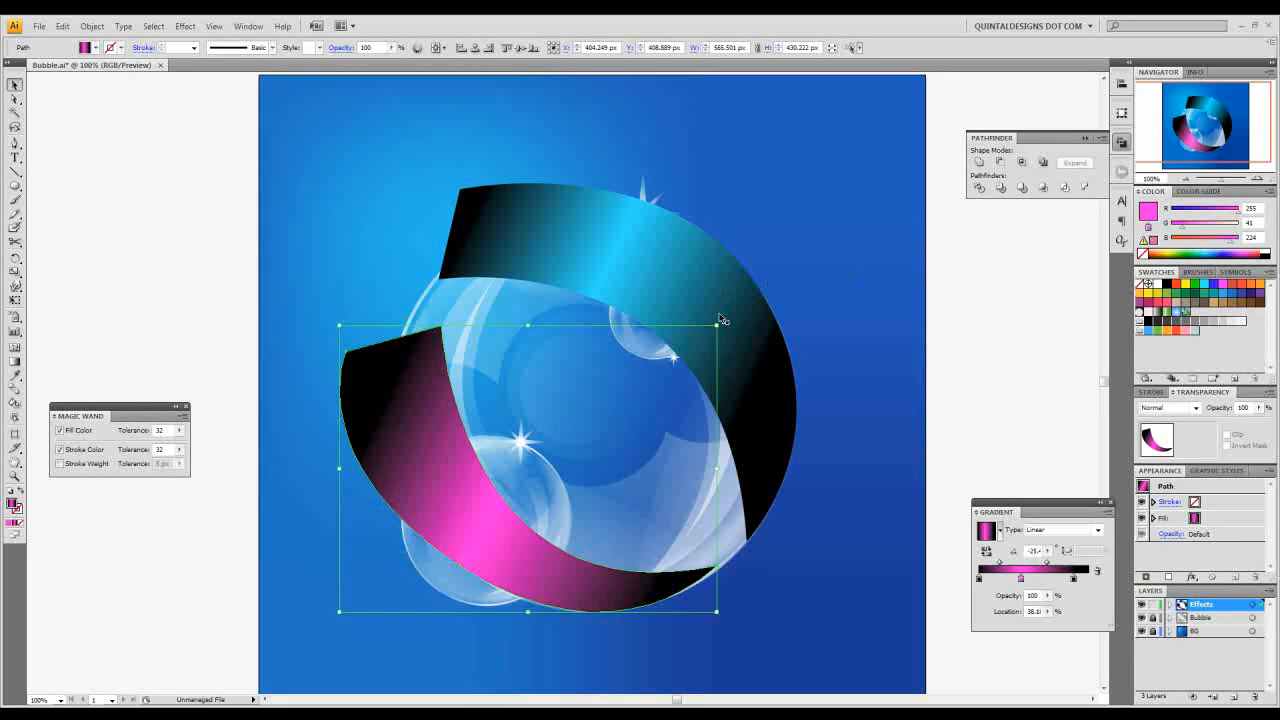
pyautogui.click(185, 26)
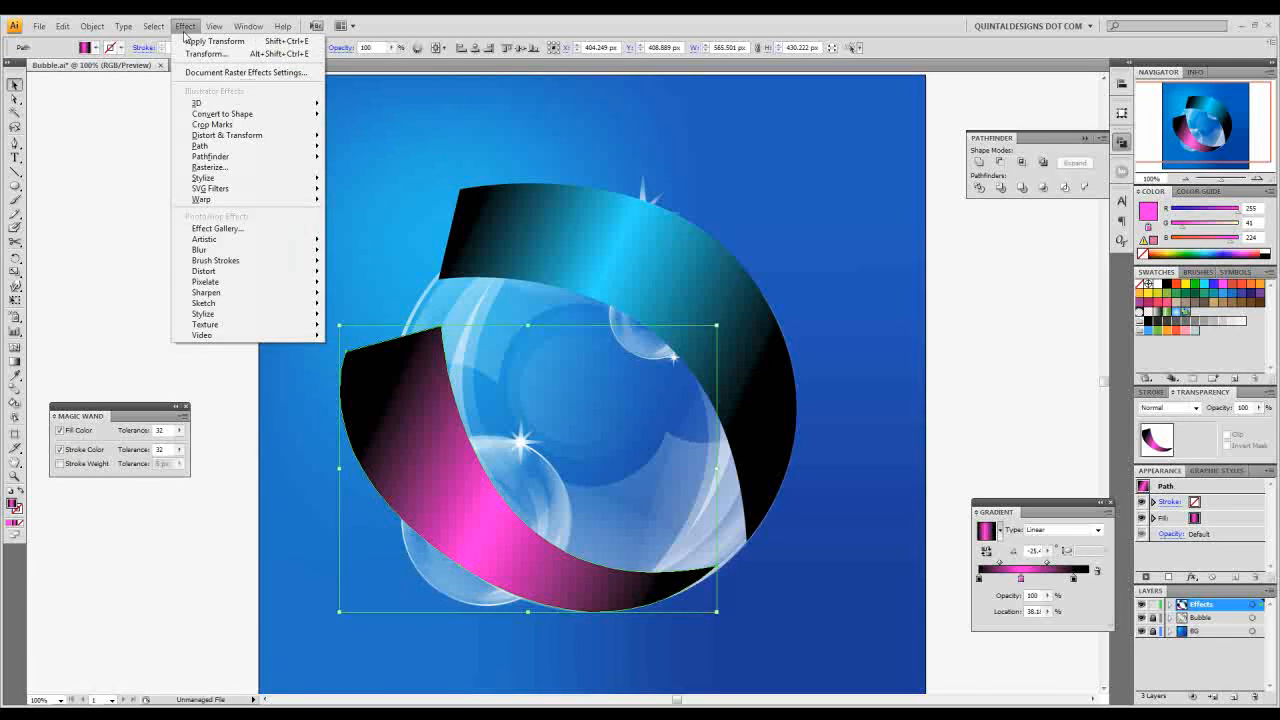
pyautogui.moveTo(275, 254)
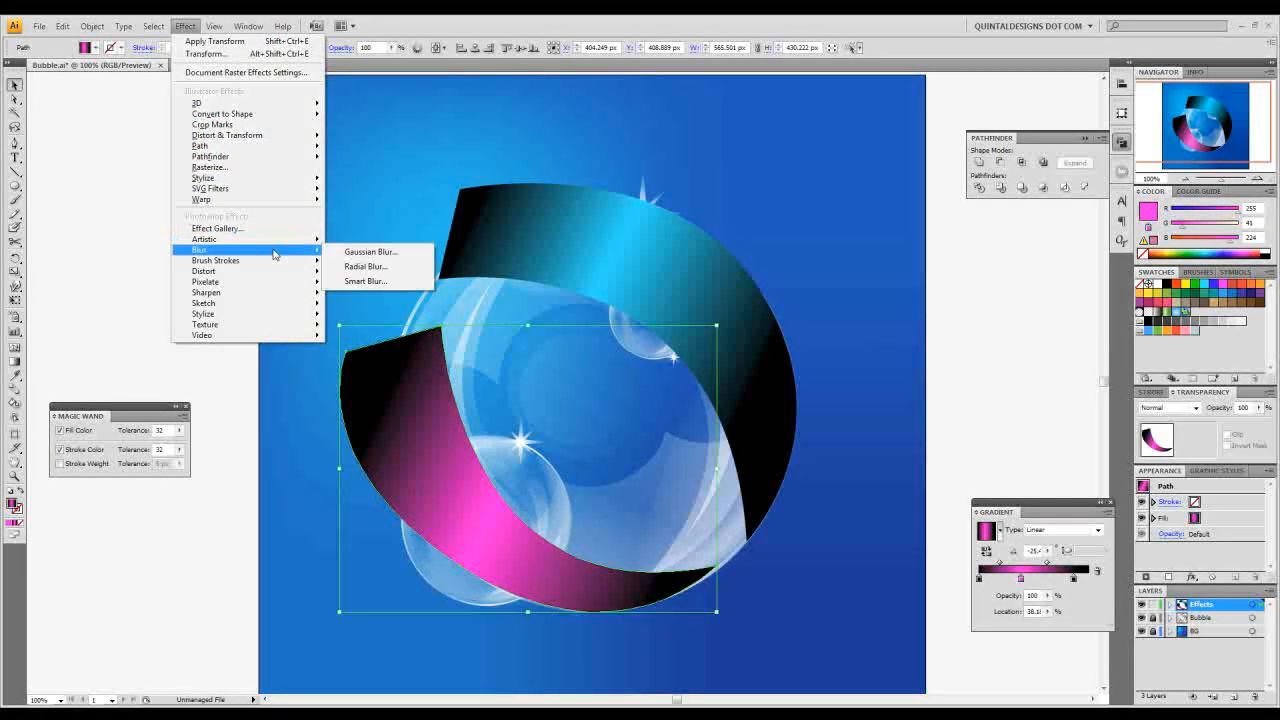
pyautogui.click(419, 265)
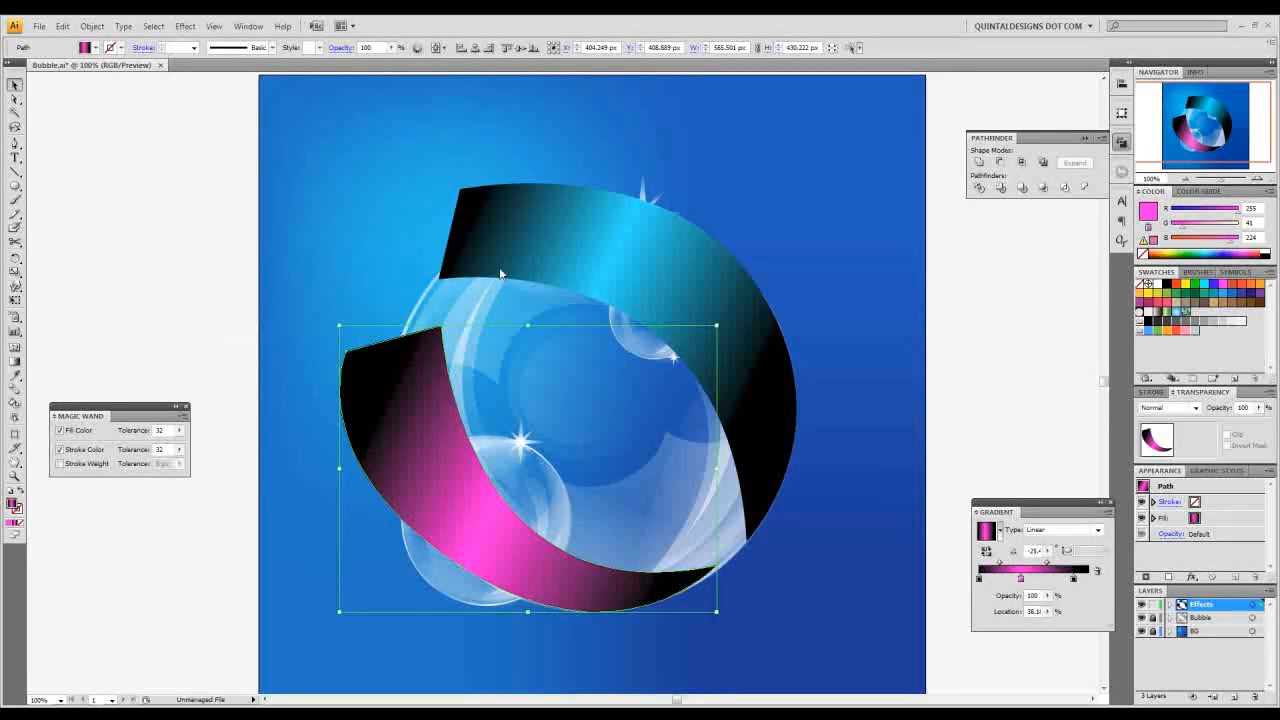
pyautogui.press('Return')
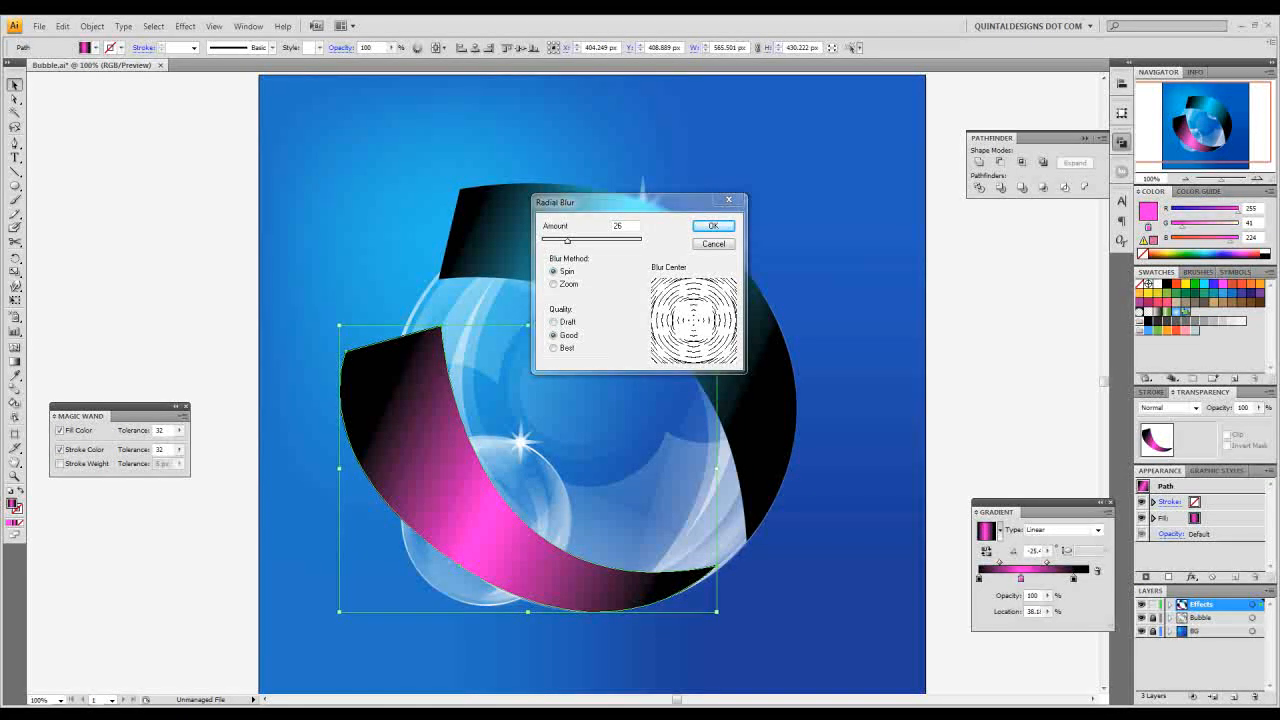
pyautogui.click(622, 222)
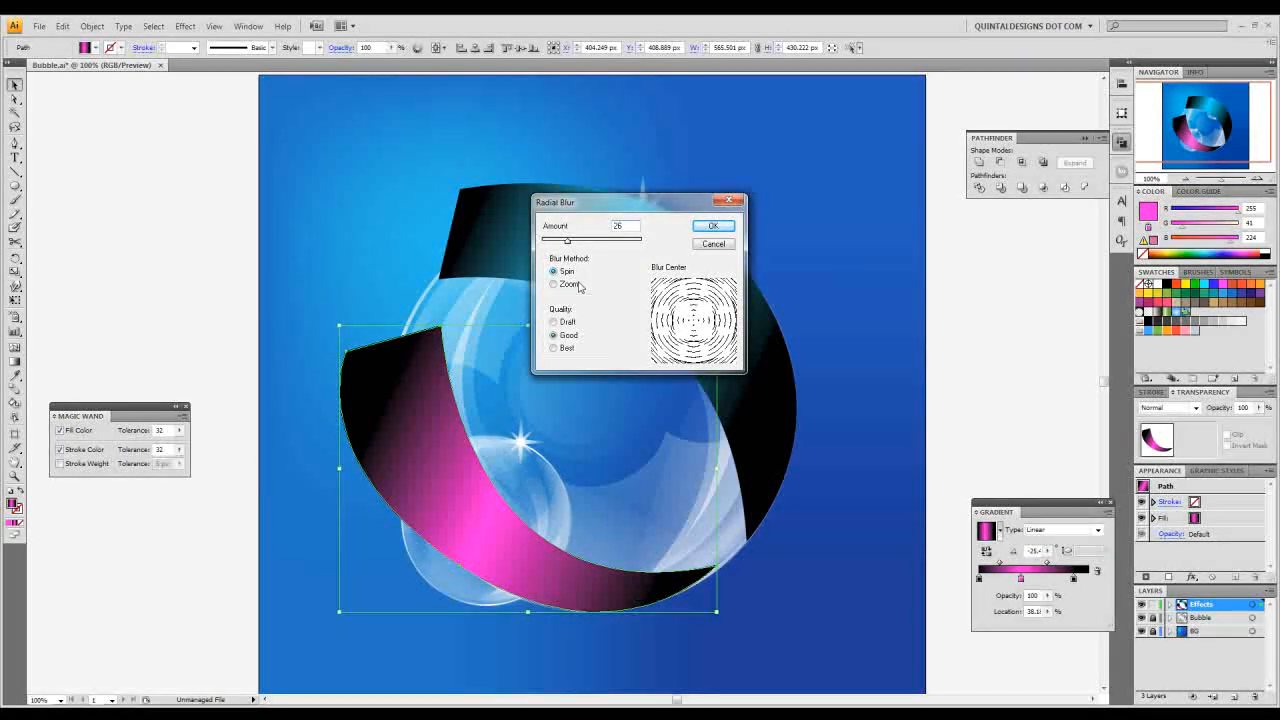
pyautogui.click(713, 226)
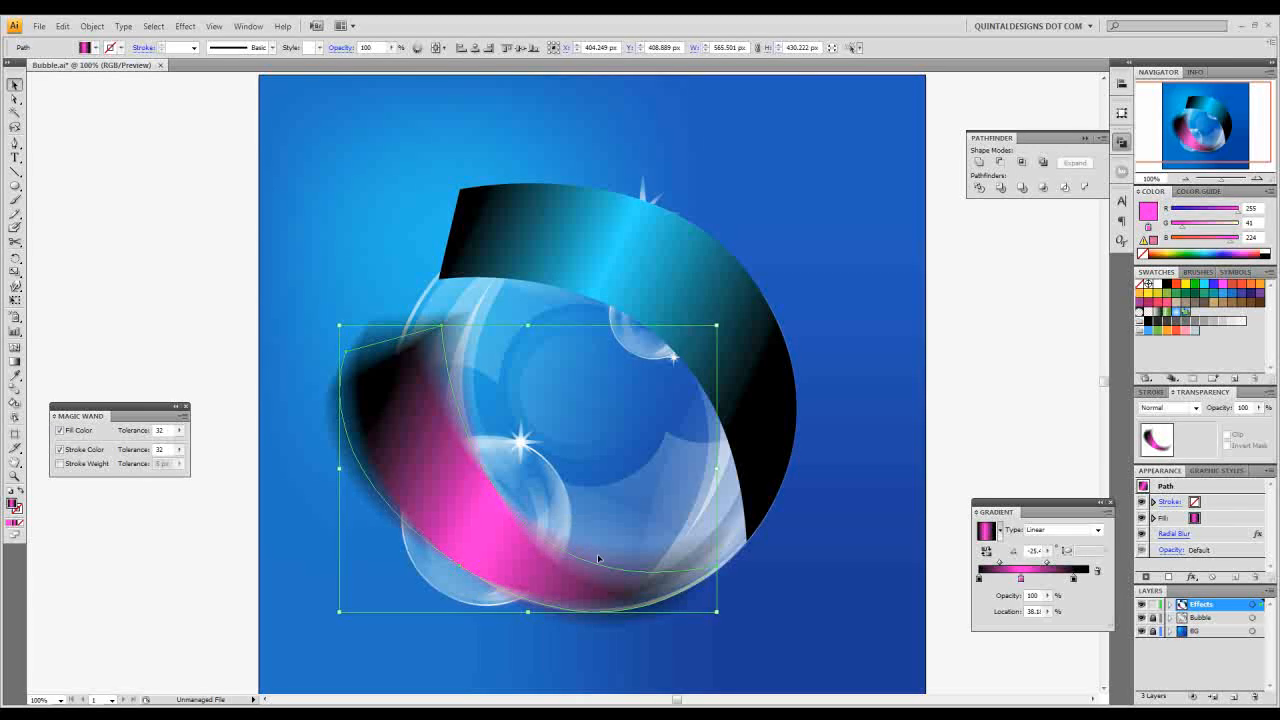
# Step: Apply the same Radial Blur effect to the blue upper band
pyautogui.click(638, 276)
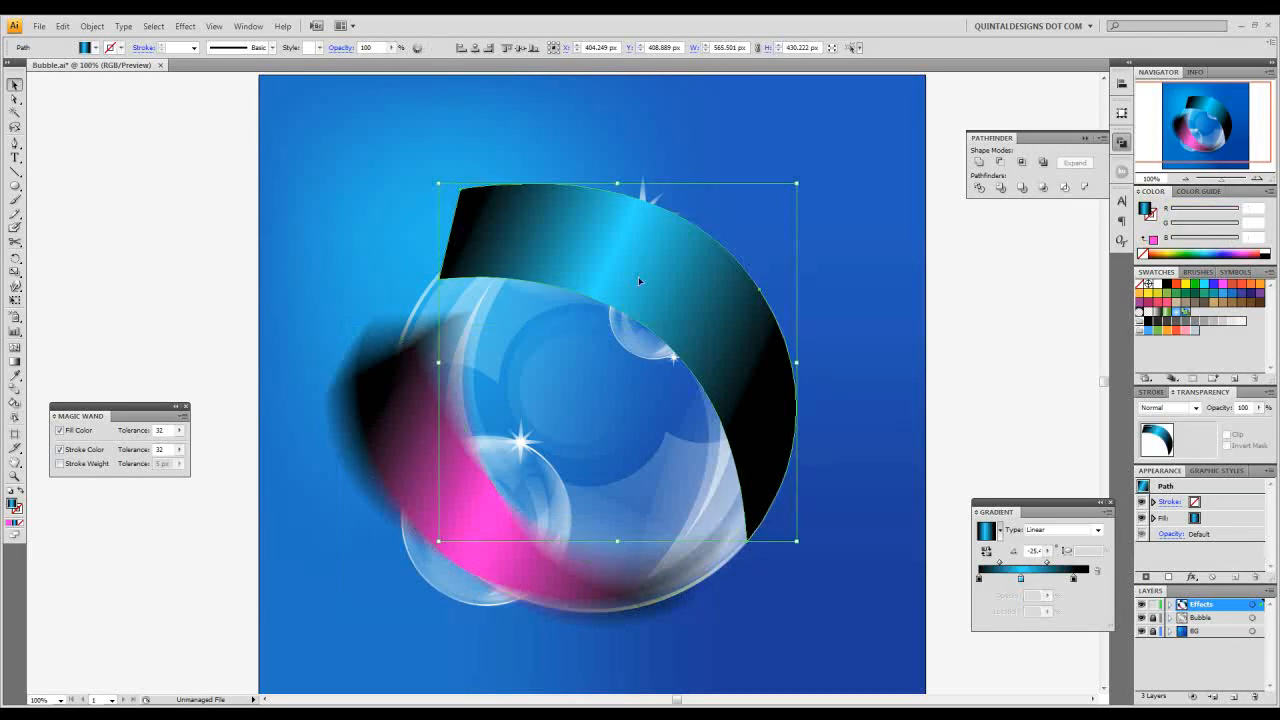
pyautogui.click(185, 26)
pyautogui.click(215, 41)
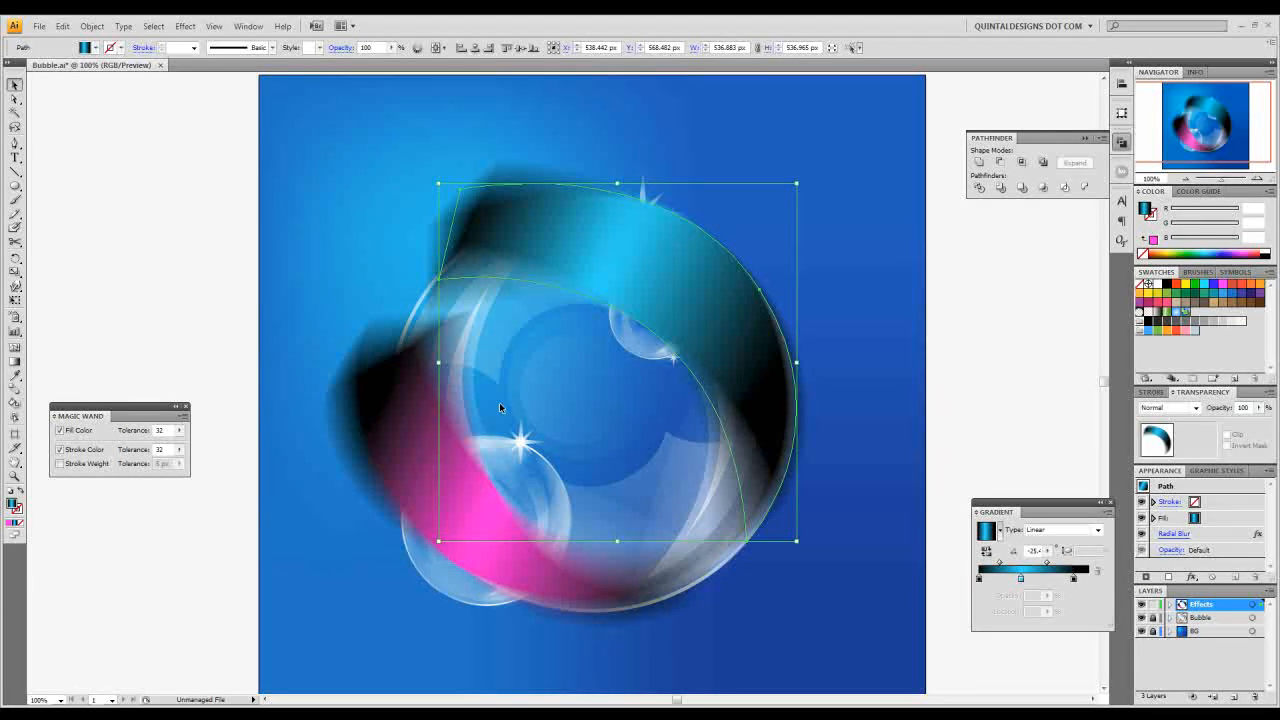
# Step: Set the blending mode of both blurred bands to Color Dodge and deselect them
pyautogui.keyDown('shift'); pyautogui.click(367, 444); pyautogui.keyUp('shift')
pyautogui.click(1195, 408)
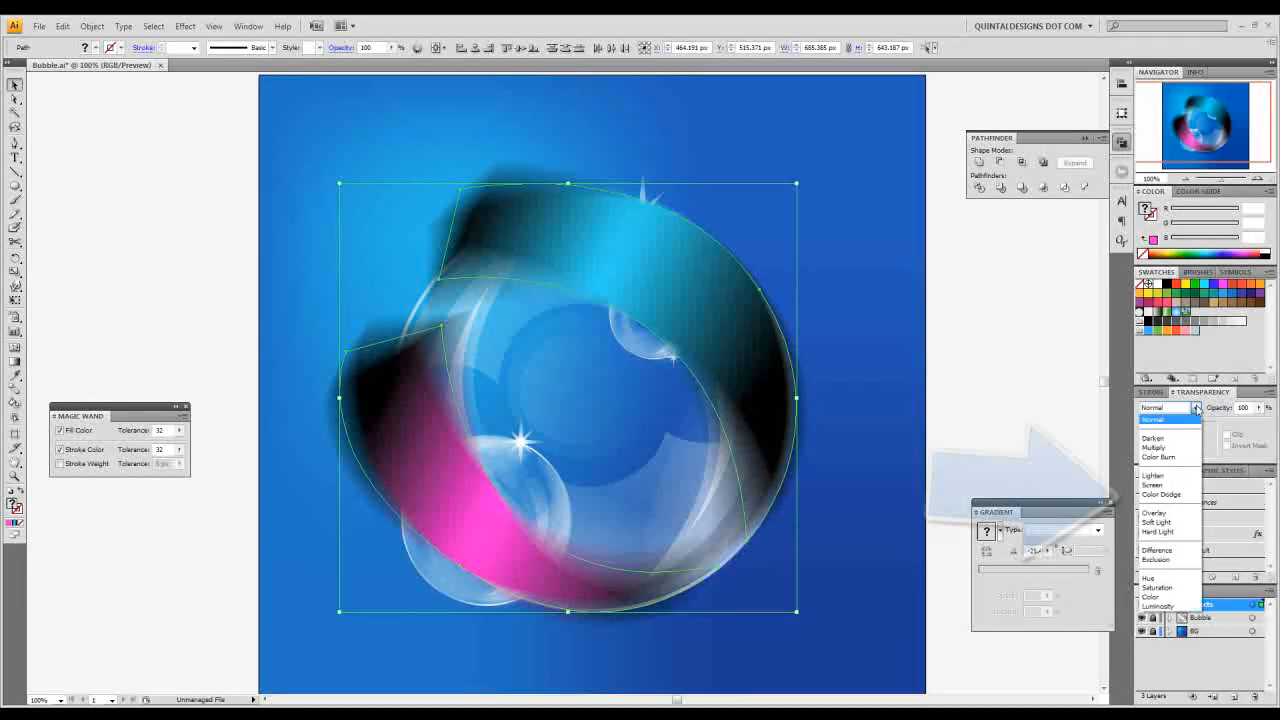
pyautogui.click(1179, 496)
pyautogui.click(826, 362)
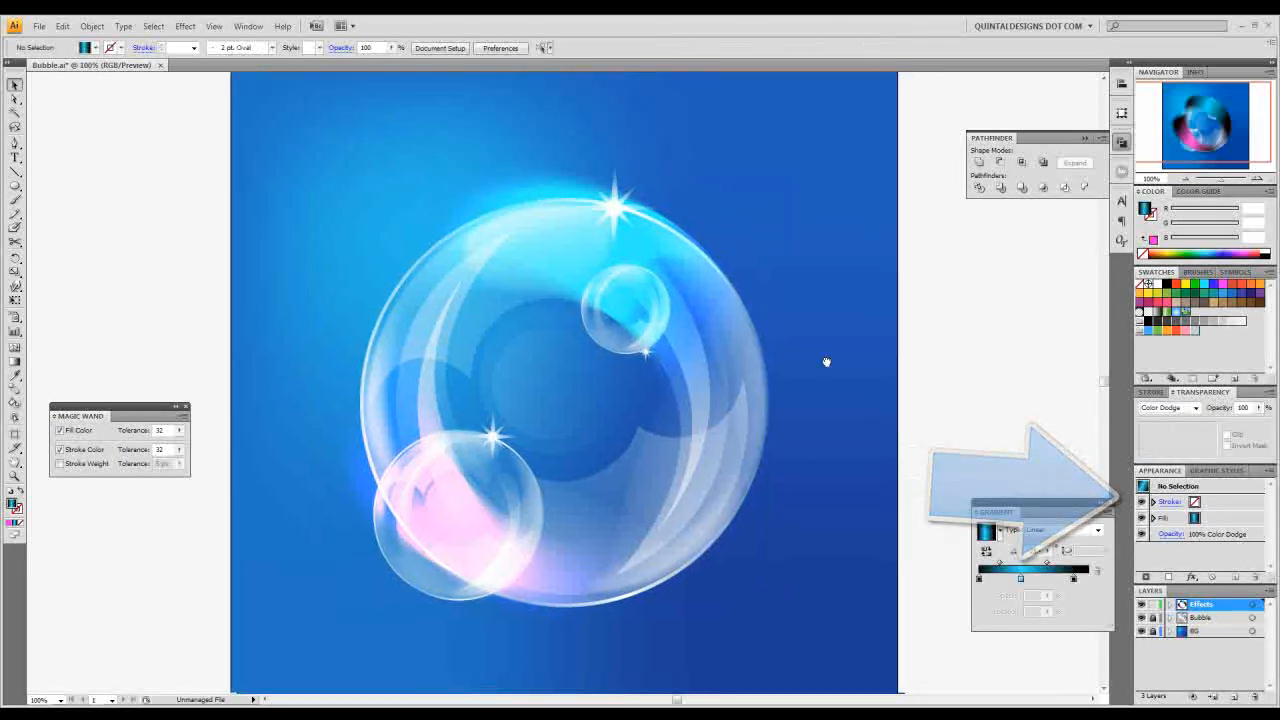
pyautogui.moveTo(826, 362); pyautogui.dragTo(801, 323)
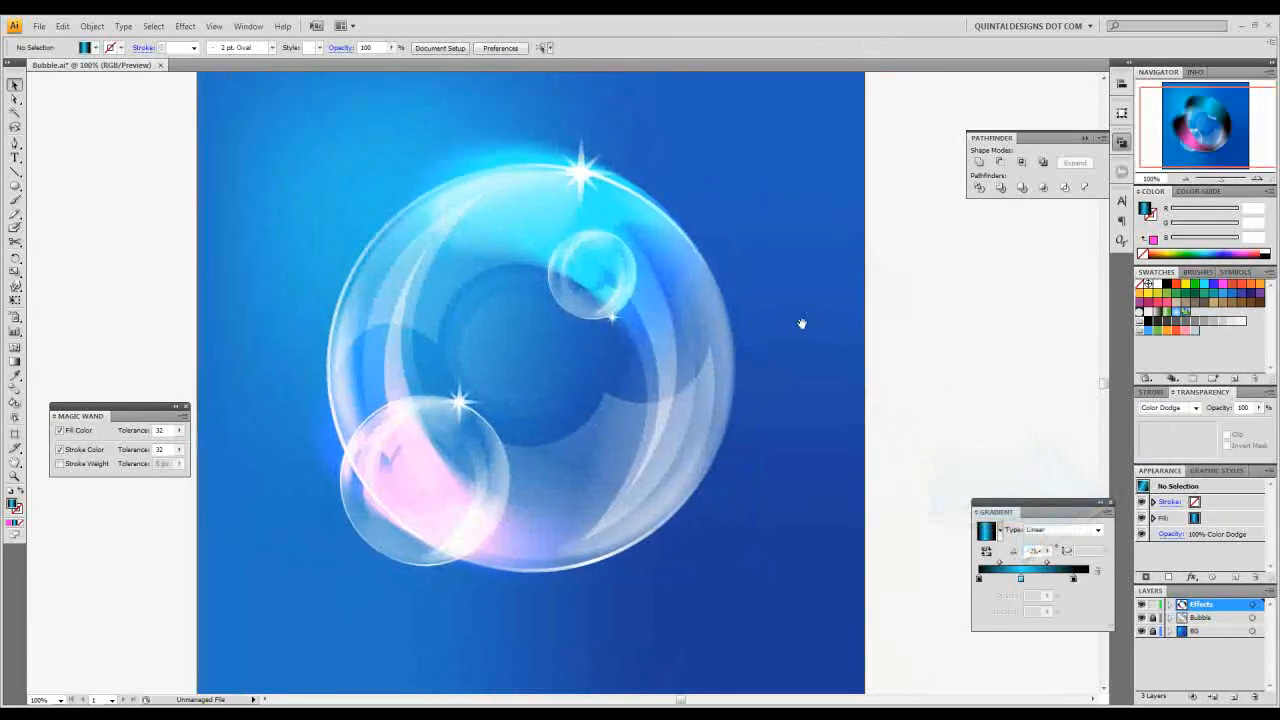
# Step: Move the blue glow band slightly down and to the right along the bubble's rim, and deselect it
pyautogui.click(551, 237)
pyautogui.keyDown('shift'); pyautogui.click(366, 392); pyautogui.keyUp('shift')
pyautogui.moveTo(492, 409); pyautogui.dragTo(523, 422)
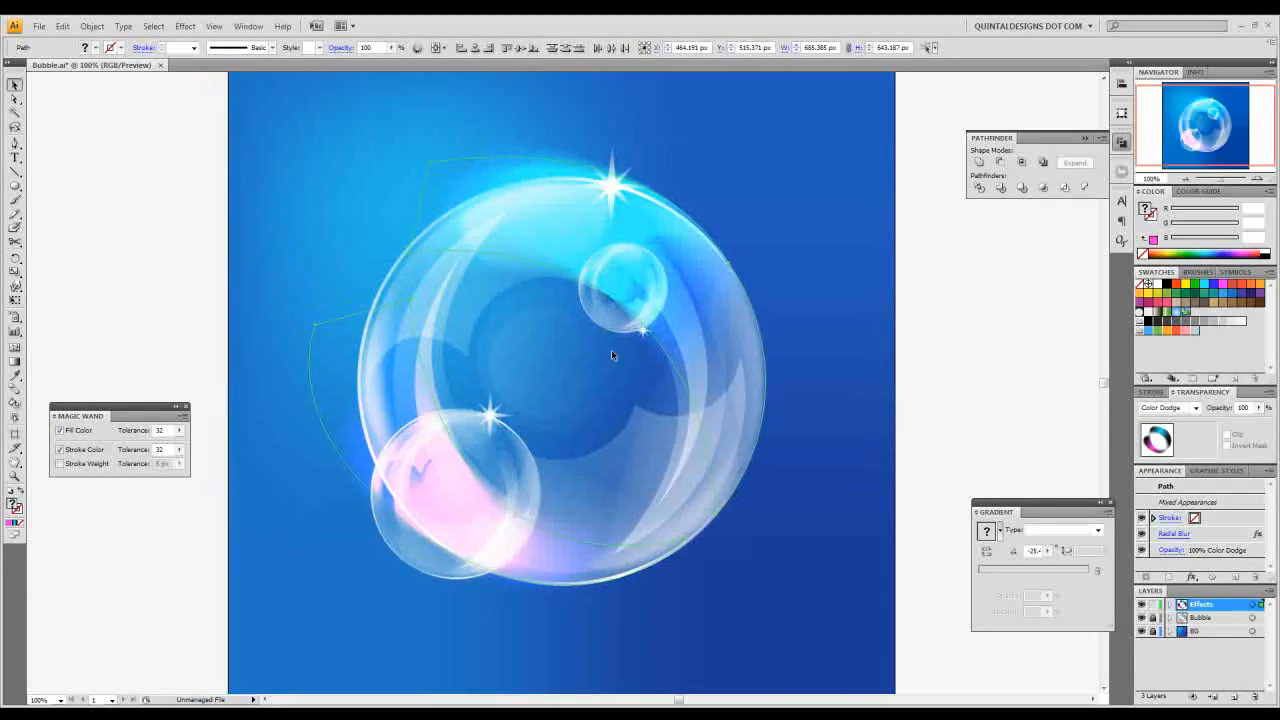
pyautogui.click(718, 295)
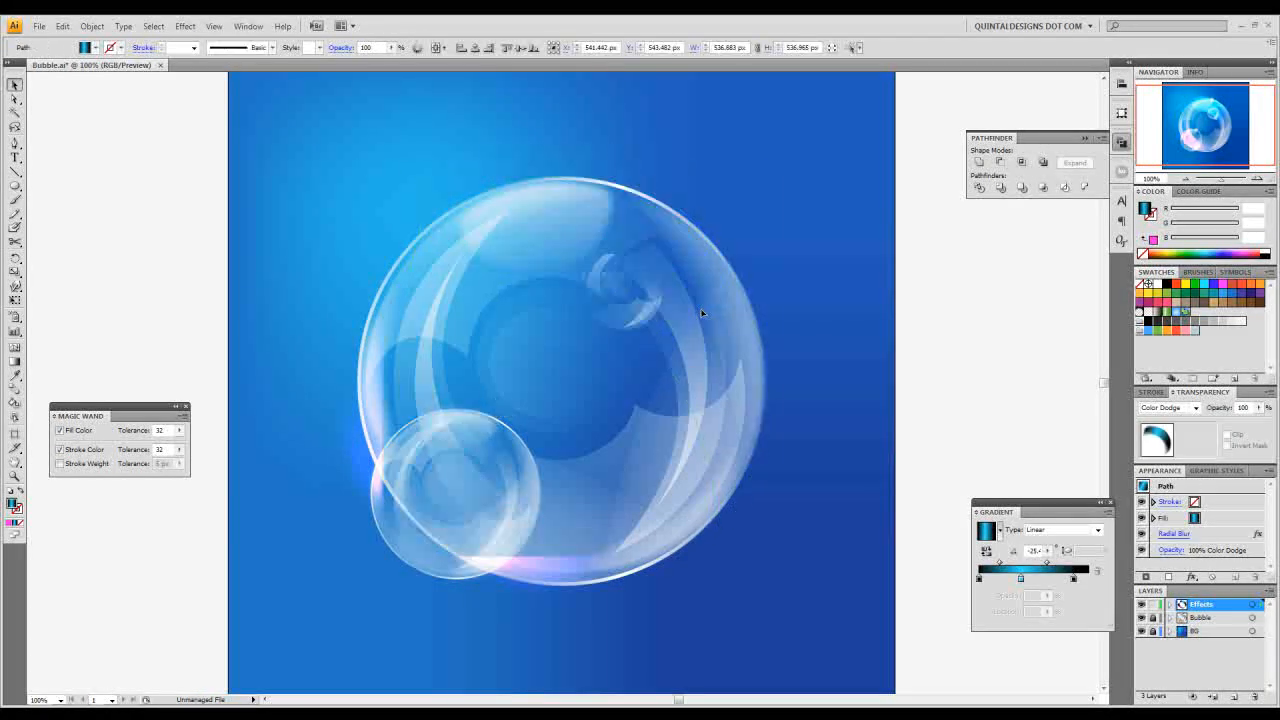
pyautogui.click(876, 307)
# Step: Set the opacity of both the pink and the blue glow bands to 75% and deselect them
pyautogui.click(487, 469)
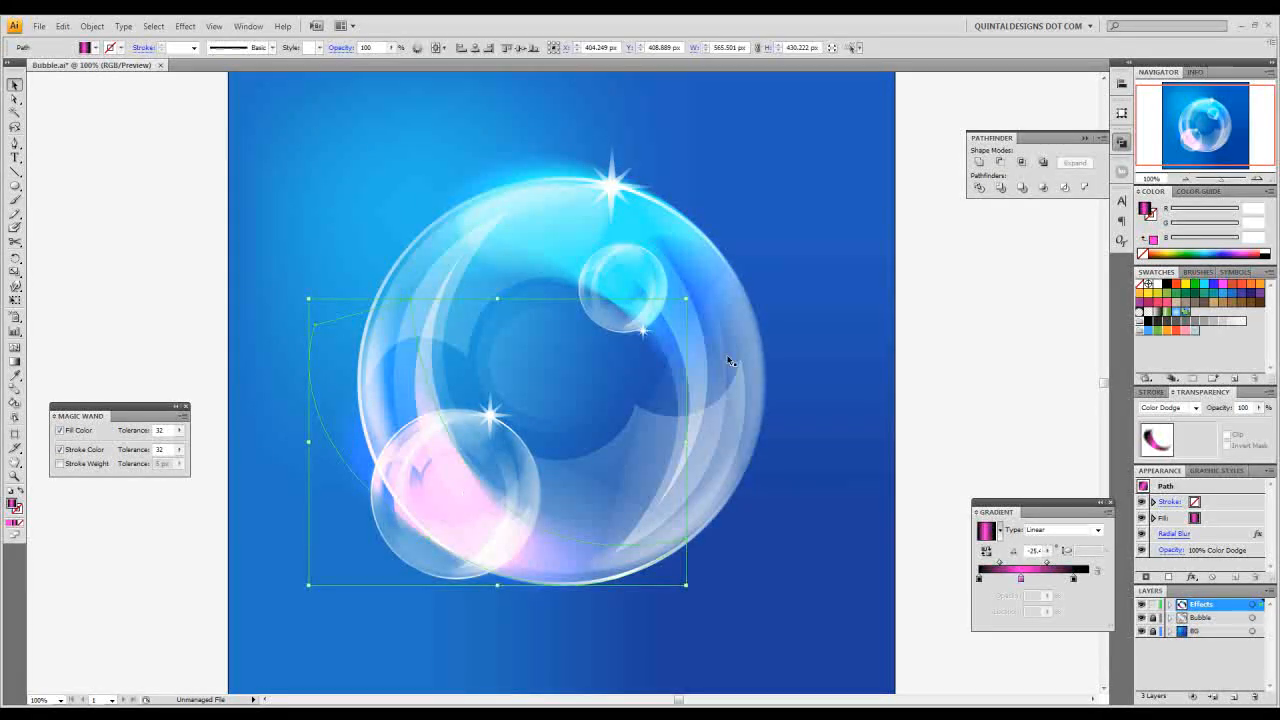
pyautogui.keyDown('shift'); pyautogui.click(718, 303); pyautogui.keyUp('shift')
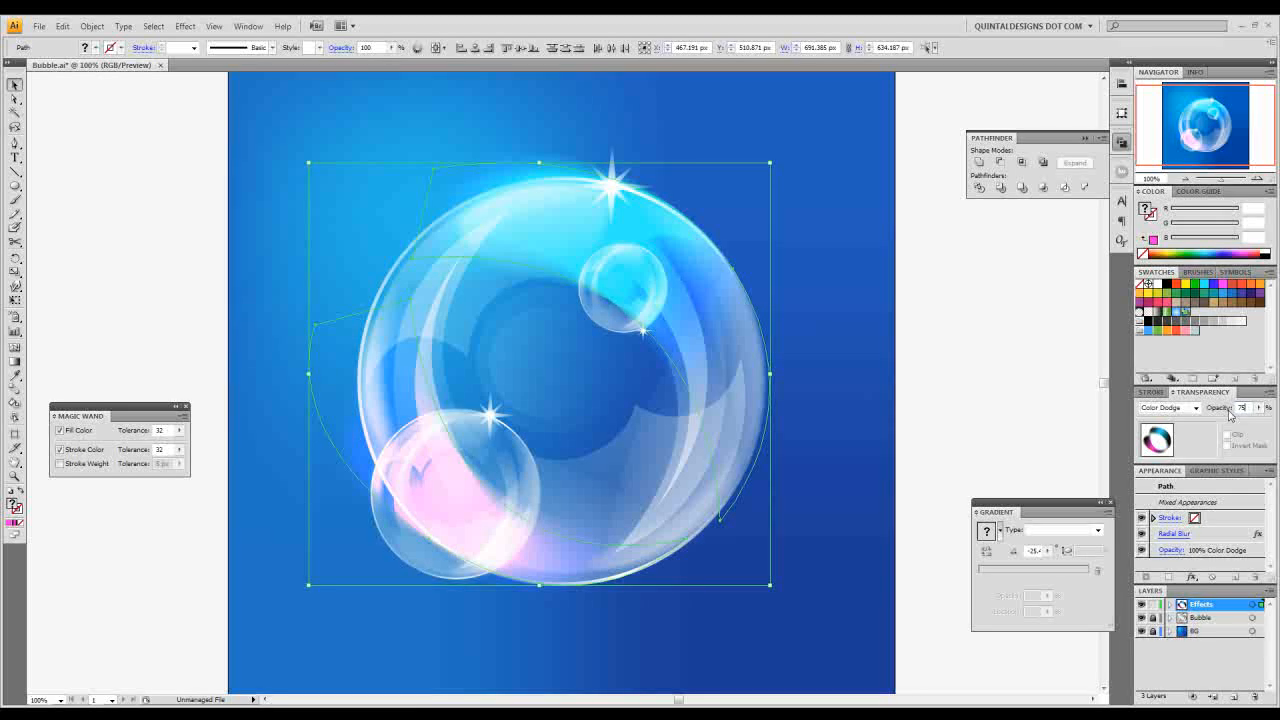
pyautogui.press('Return')
pyautogui.click(860, 342)
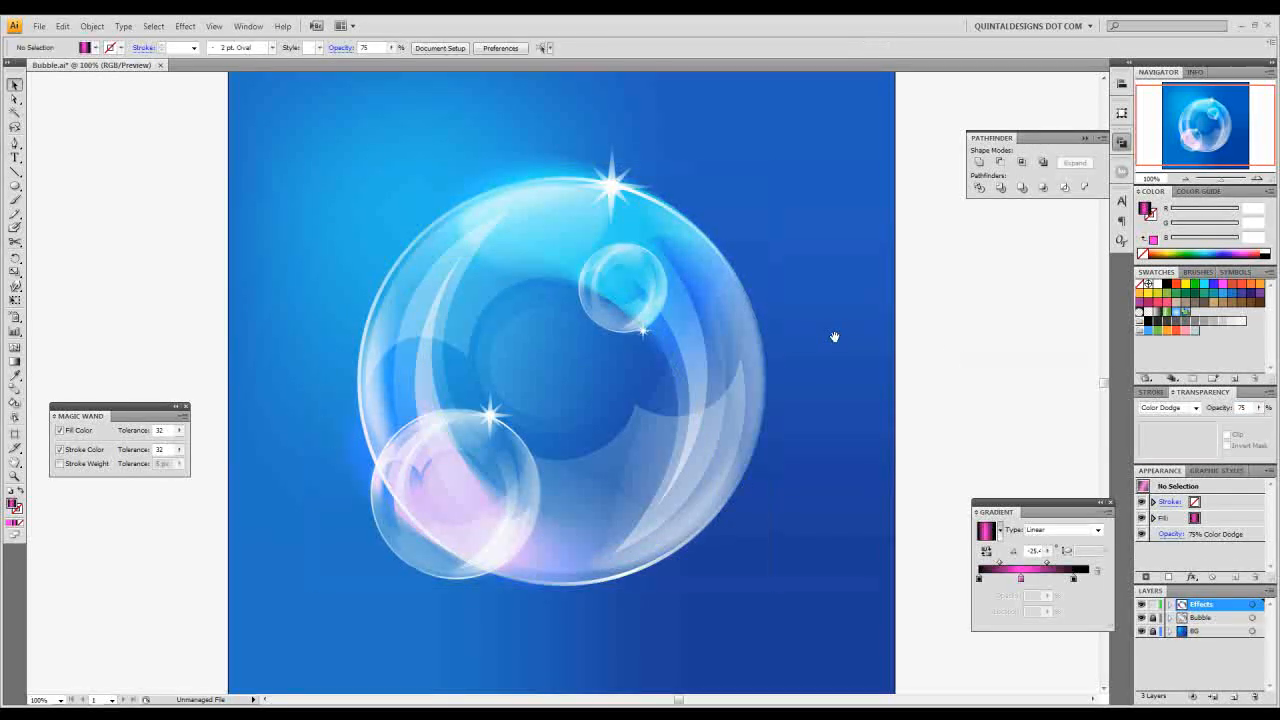
# Step: Lower the blue glow band's opacity to 57% and deselect it
pyautogui.click(674, 314)
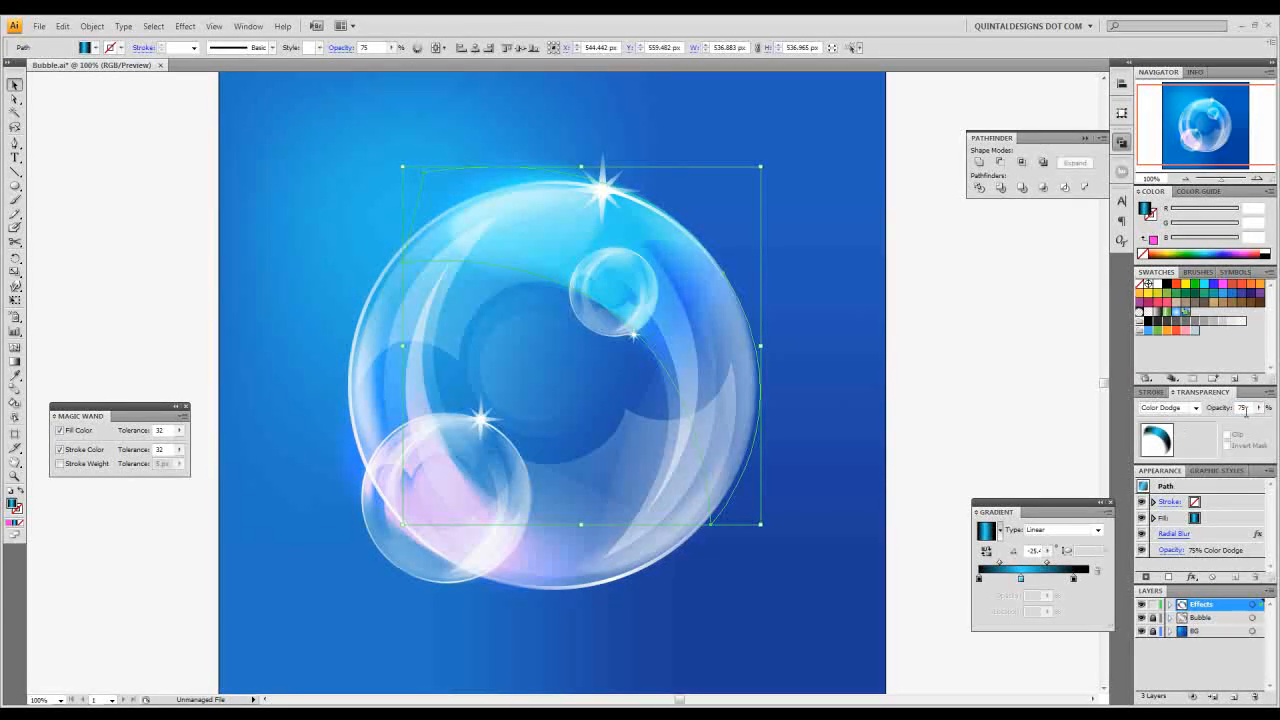
pyautogui.click(1258, 408)
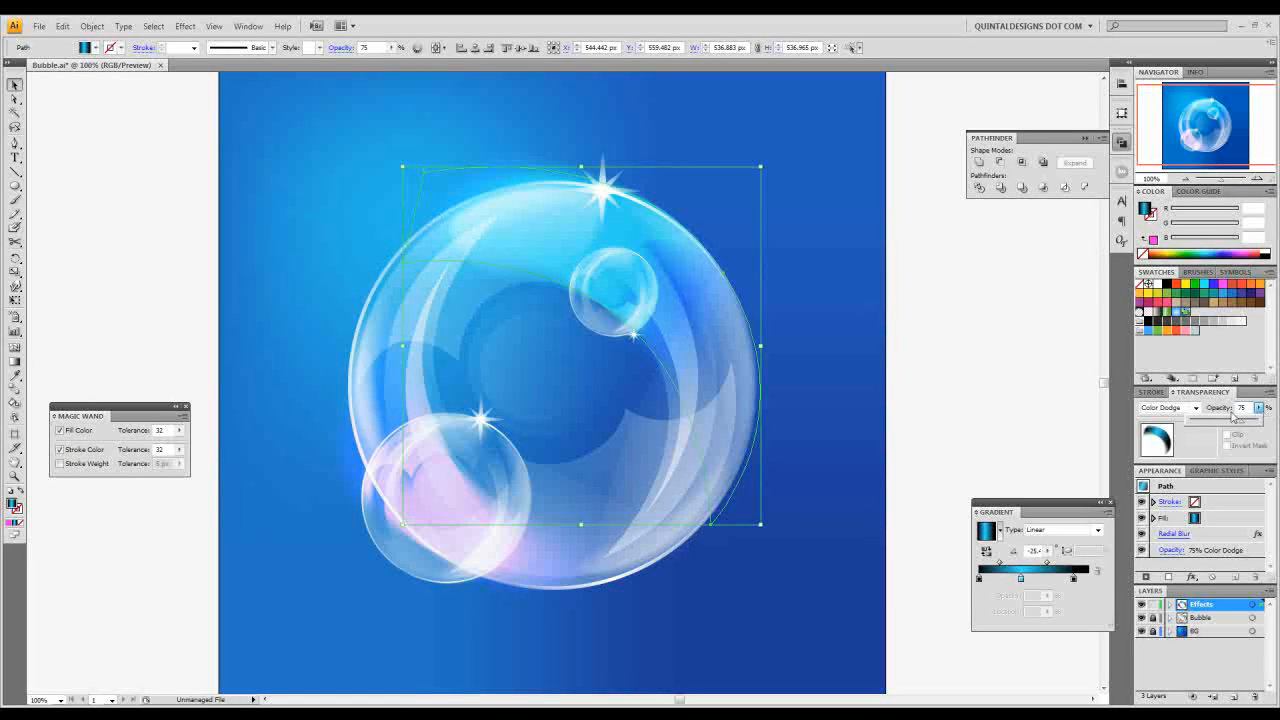
pyautogui.moveTo(1229, 423); pyautogui.dragTo(1231, 422)
pyautogui.click(826, 349)
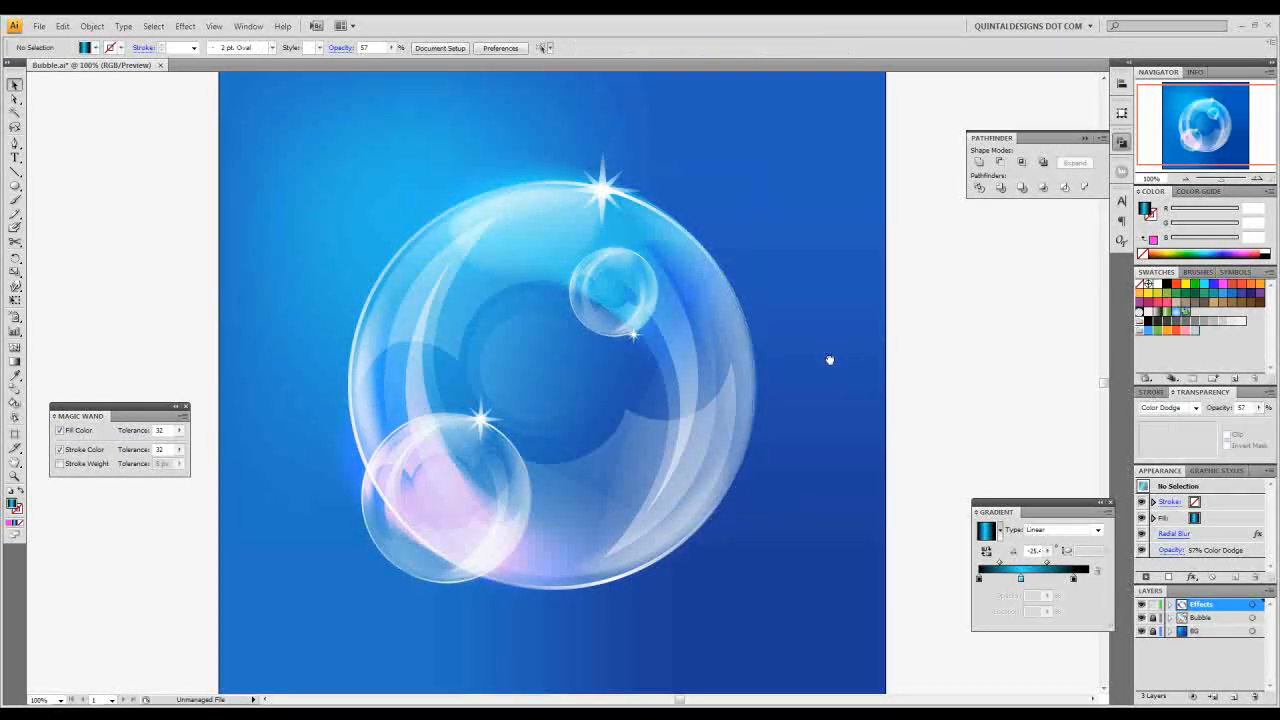
# Step: Lock the Effects layer, unlock the Bubble layer, and place scaled-down bubble copies above the large bubble, the last about 52 px wide
pyautogui.hotkey('ctrl', '-')
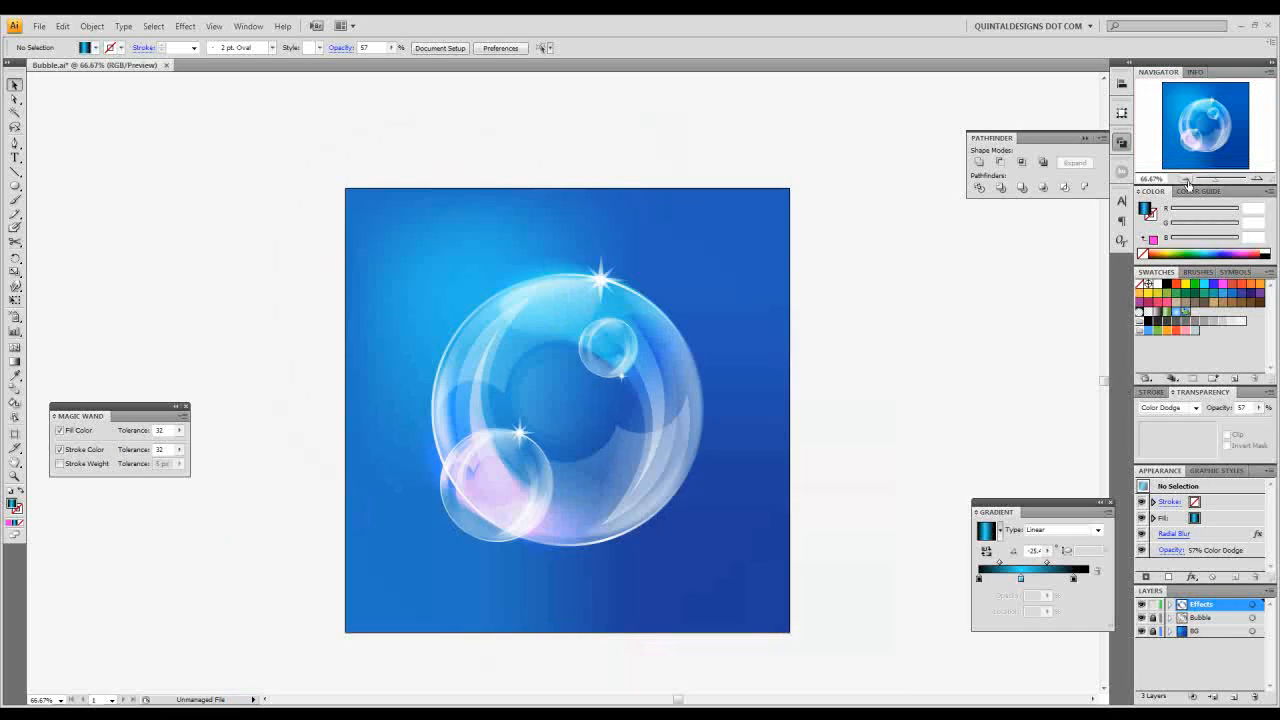
pyautogui.moveTo(687, 484); pyautogui.dragTo(695, 472)
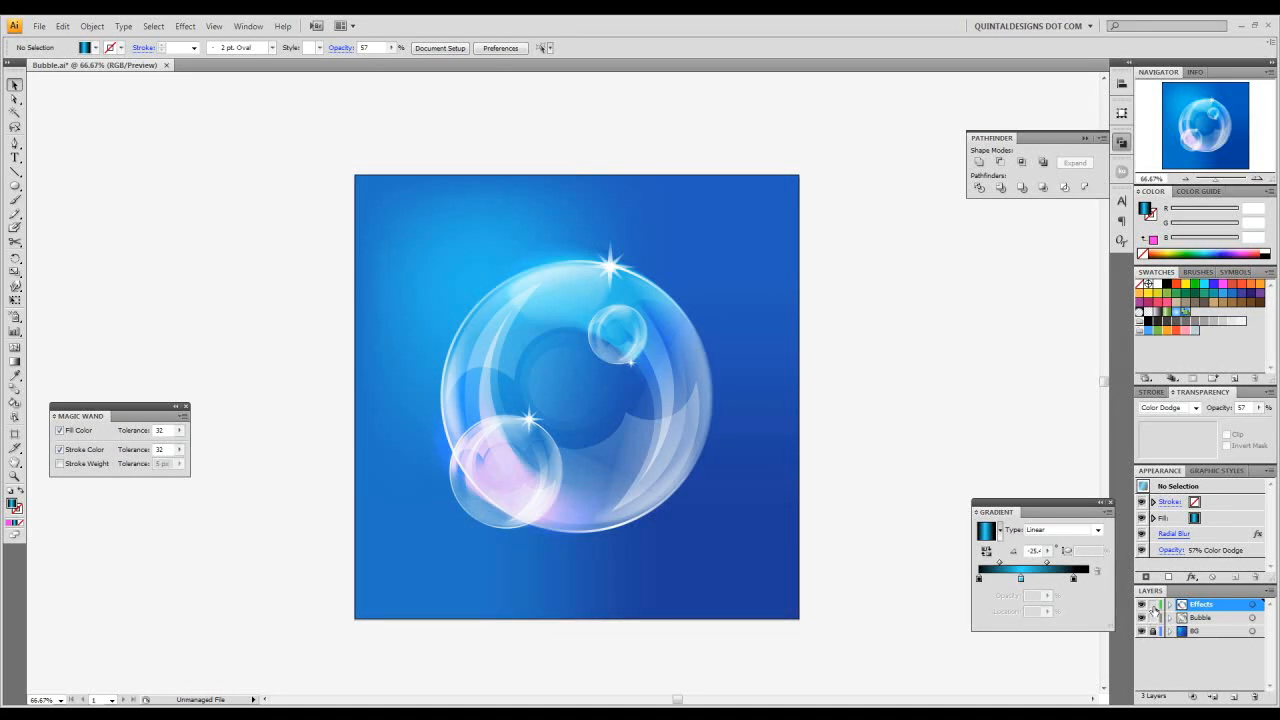
pyautogui.moveTo(660, 312); pyautogui.dragTo(453, 257)
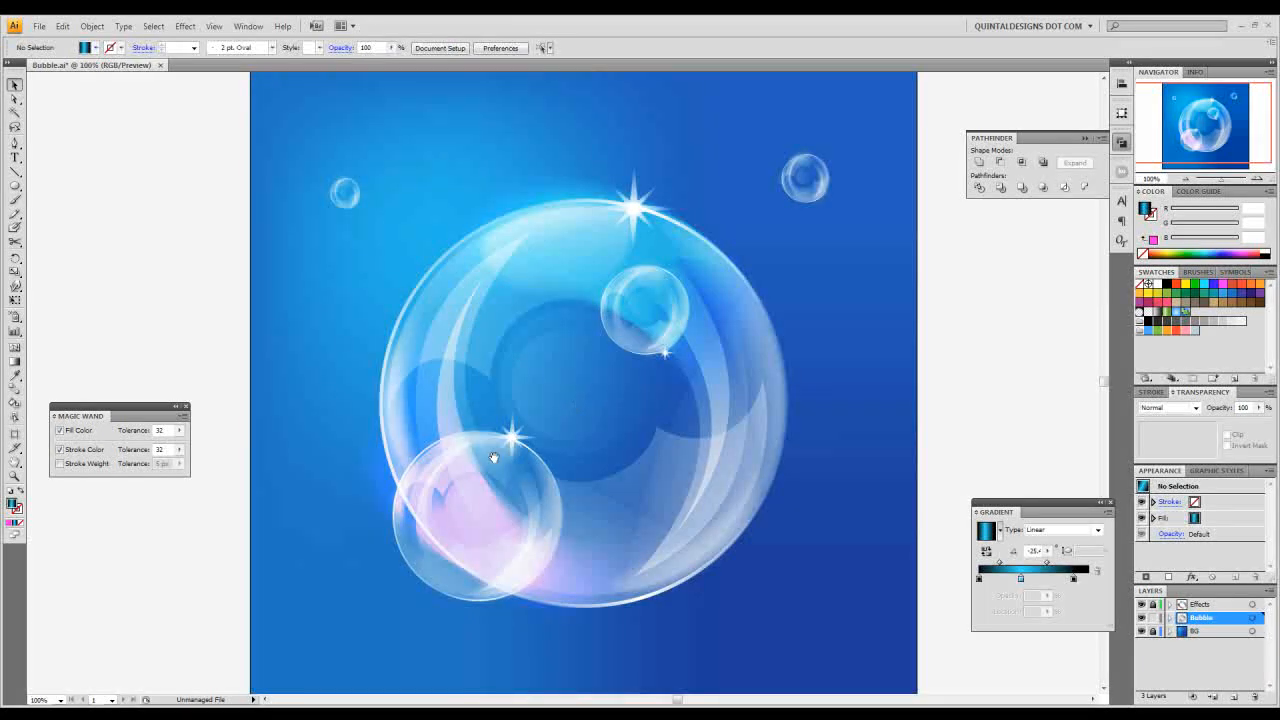
pyautogui.moveTo(494, 457); pyautogui.dragTo(480, 494)
pyautogui.moveTo(580, 447); pyautogui.dragTo(768, 454)
pyautogui.moveTo(963, 244); pyautogui.dragTo(458, 160)
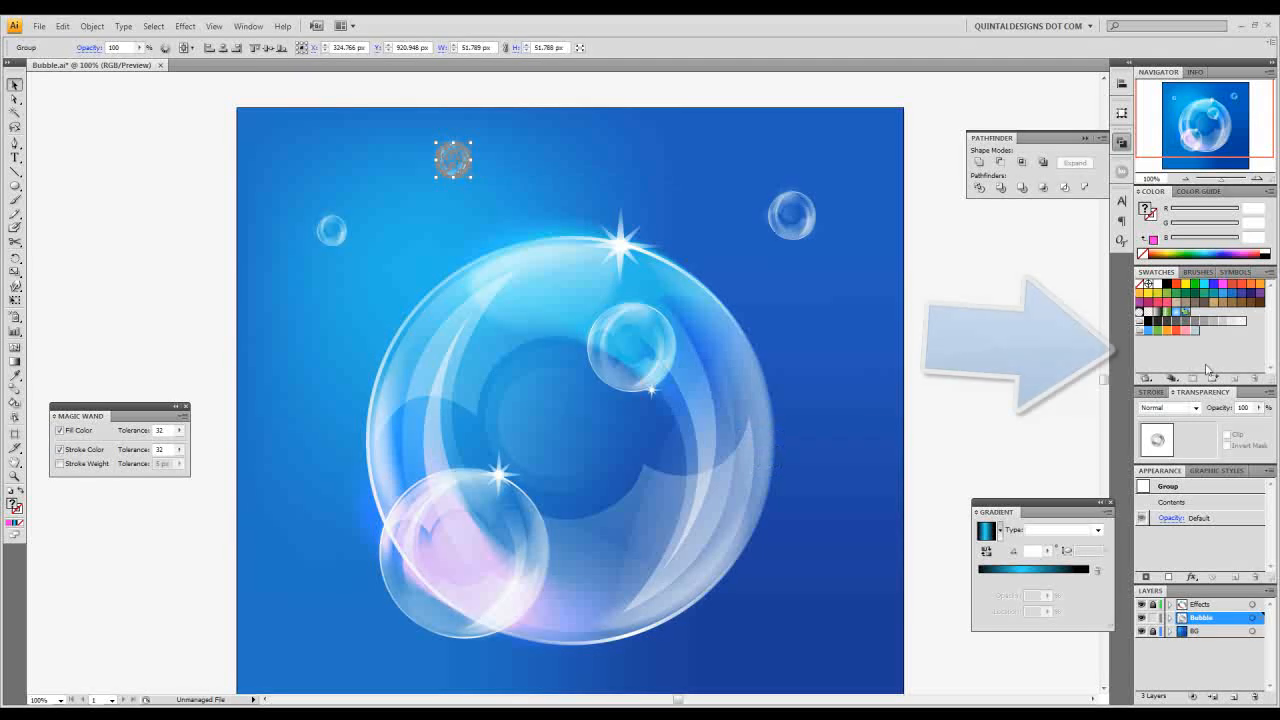
# Step: Save the selected tiny bubble group above the large bubble as a new symbol named Bubble
pyautogui.click(1234, 272)
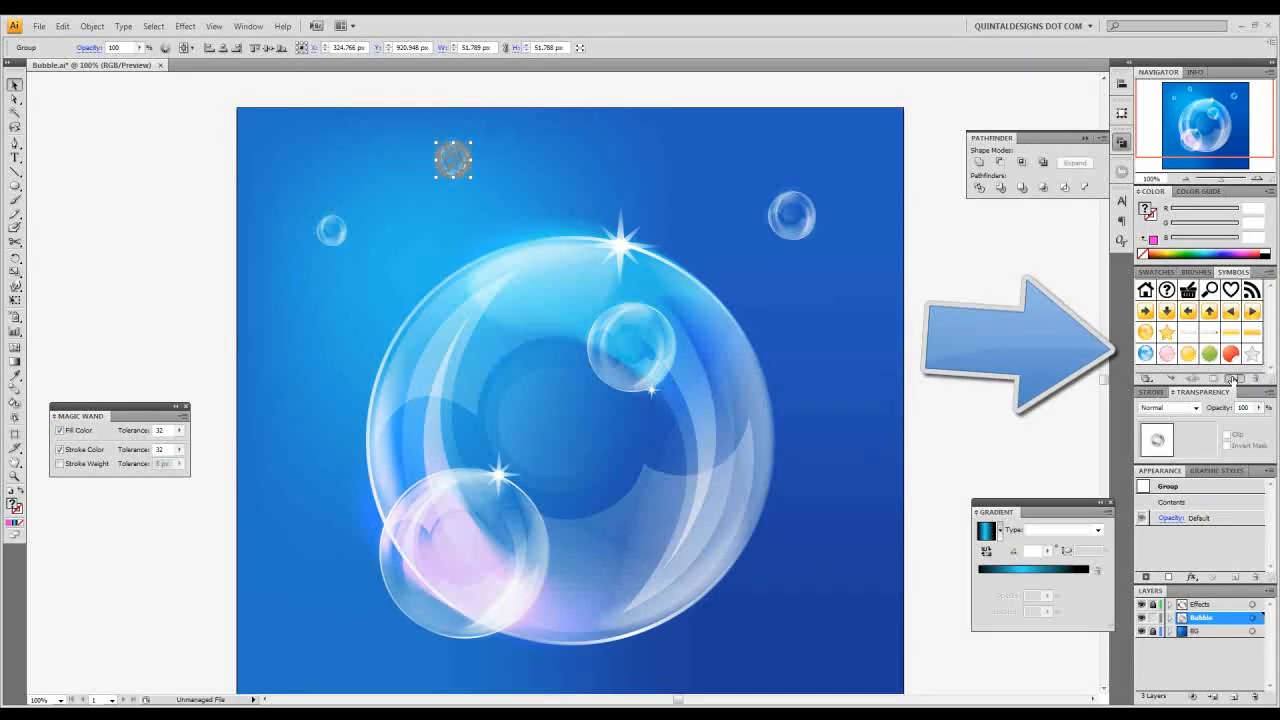
pyautogui.click(1233, 378)
pyautogui.write('Bubb')
pyautogui.press('Return')
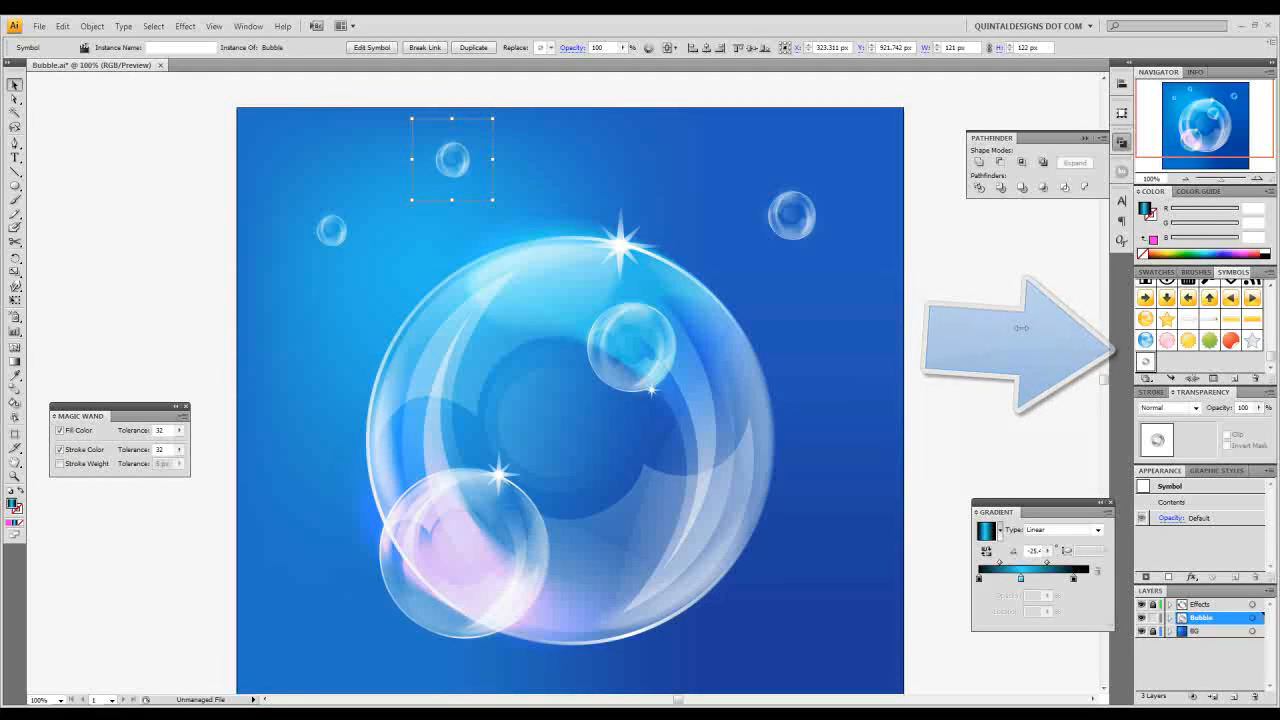
# Step: Scatter instances of the Bubble symbol around the sides and bottom of the large bubble with the Symbol Sprayer
pyautogui.click(15, 317)
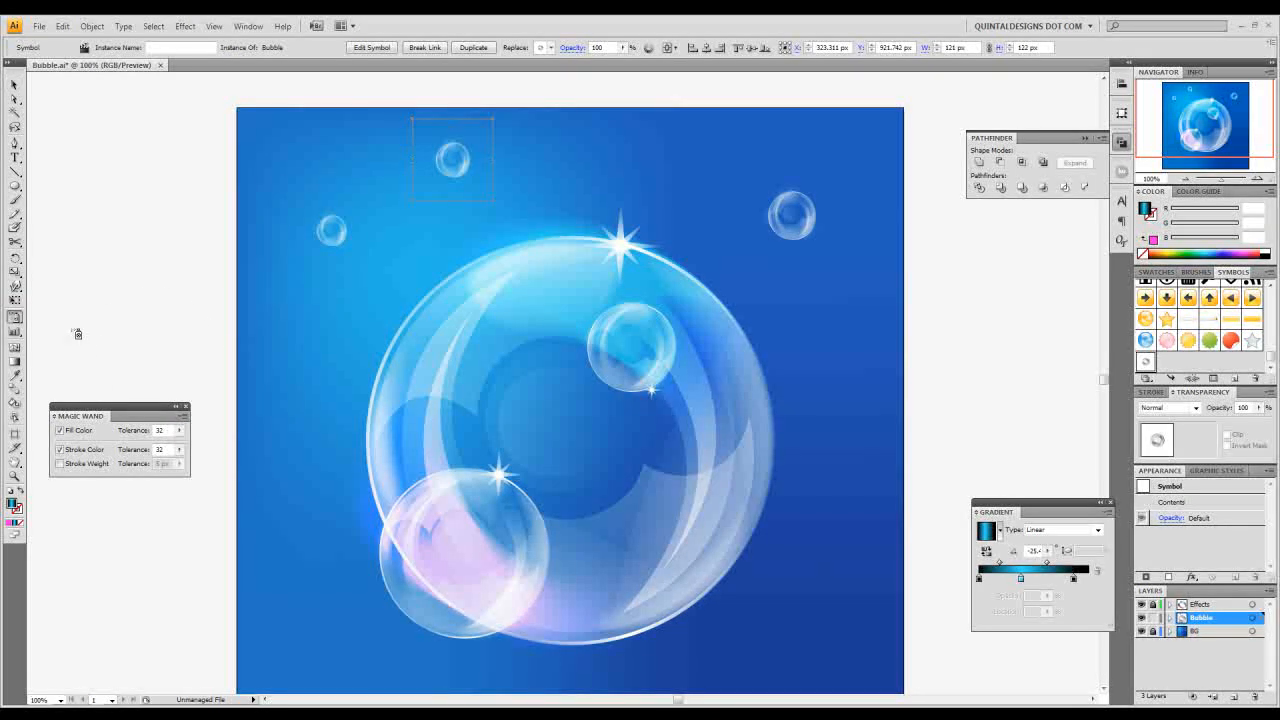
pyautogui.scroll(-3, 420, 499)
pyautogui.moveTo(274, 411)
pyautogui.mouseDown()
pyautogui.moveTo(360, 572)
pyautogui.moveTo(649, 628)
pyautogui.moveTo(806, 627)
pyautogui.moveTo(846, 508)
pyautogui.moveTo(811, 436)
pyautogui.moveTo(858, 295)
pyautogui.moveTo(851, 340)
pyautogui.mouseUp()
pyautogui.moveTo(769, 407); pyautogui.dragTo(768, 512)
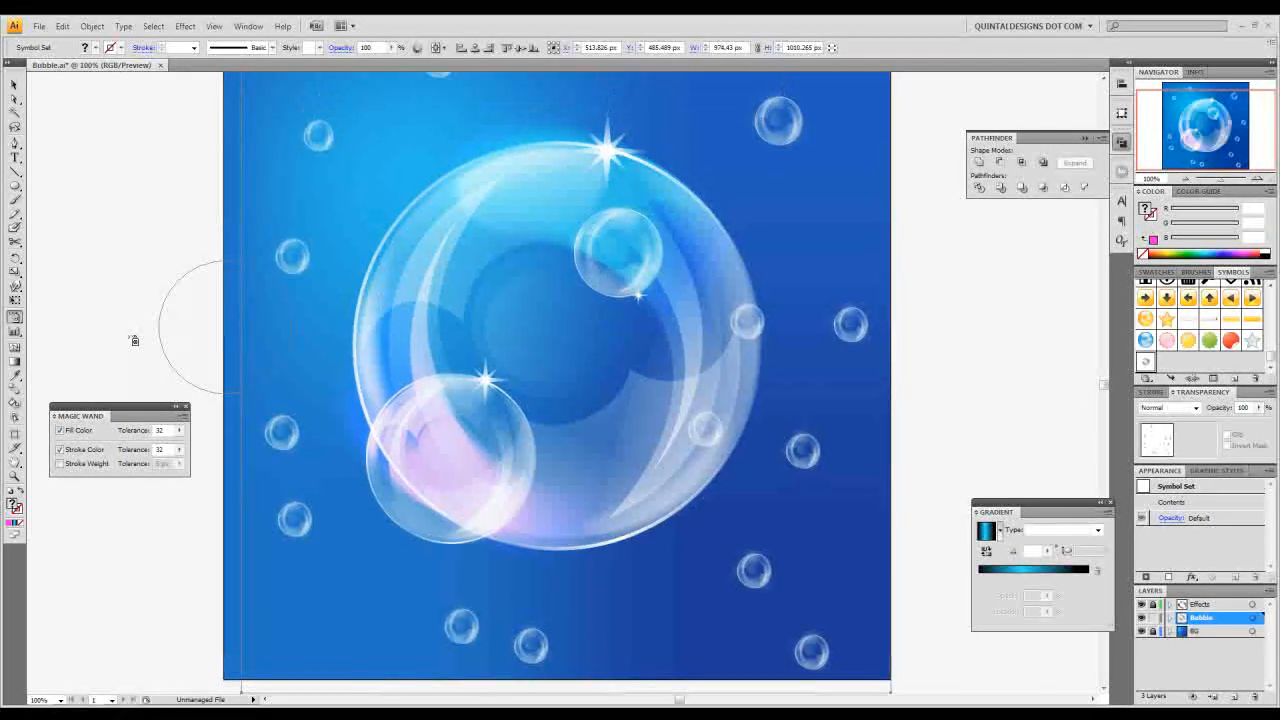
# Step: Vary the sprayed bubbles with the Symbol Sizer, enlarging one at the far left and one at the bottom and shrinking one at the far right
pyautogui.moveTo(15, 318)
pyautogui.mouseDown()
pyautogui.moveTo(104, 326)
pyautogui.moveTo(112, 364)
pyautogui.mouseUp()
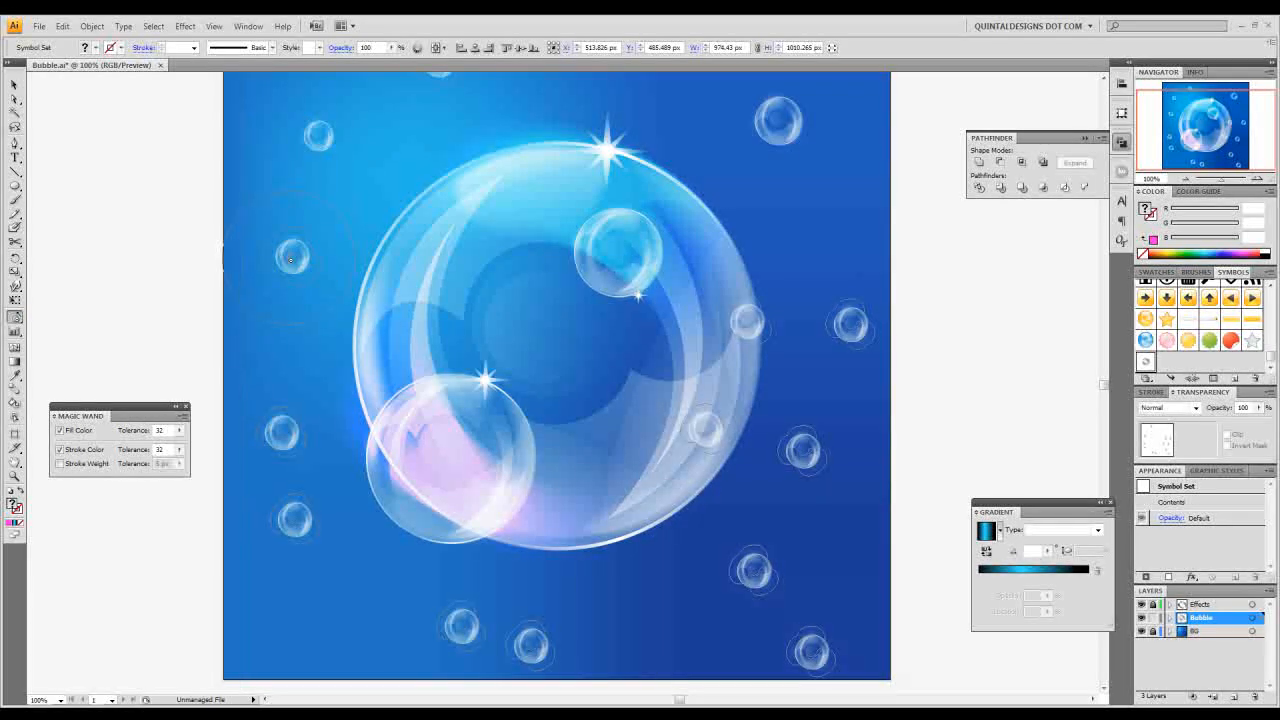
pyautogui.click(292, 258)
pyautogui.click(853, 327)
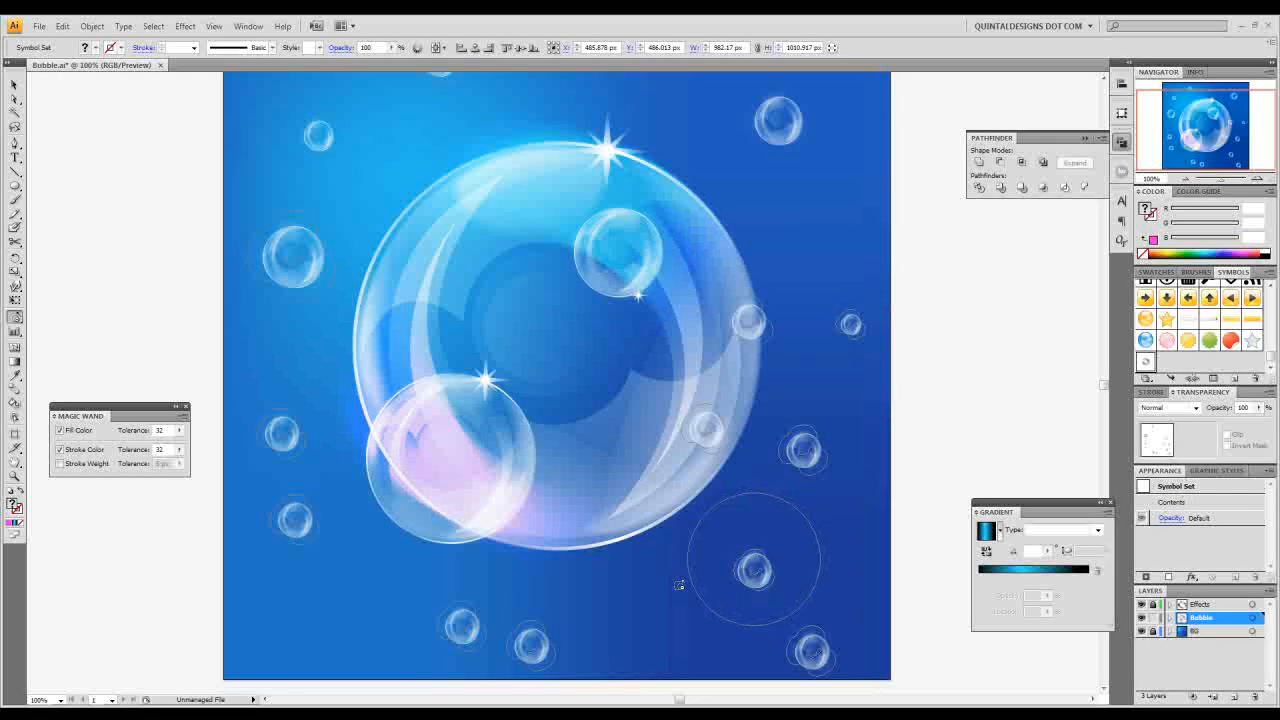
pyautogui.click(427, 615)
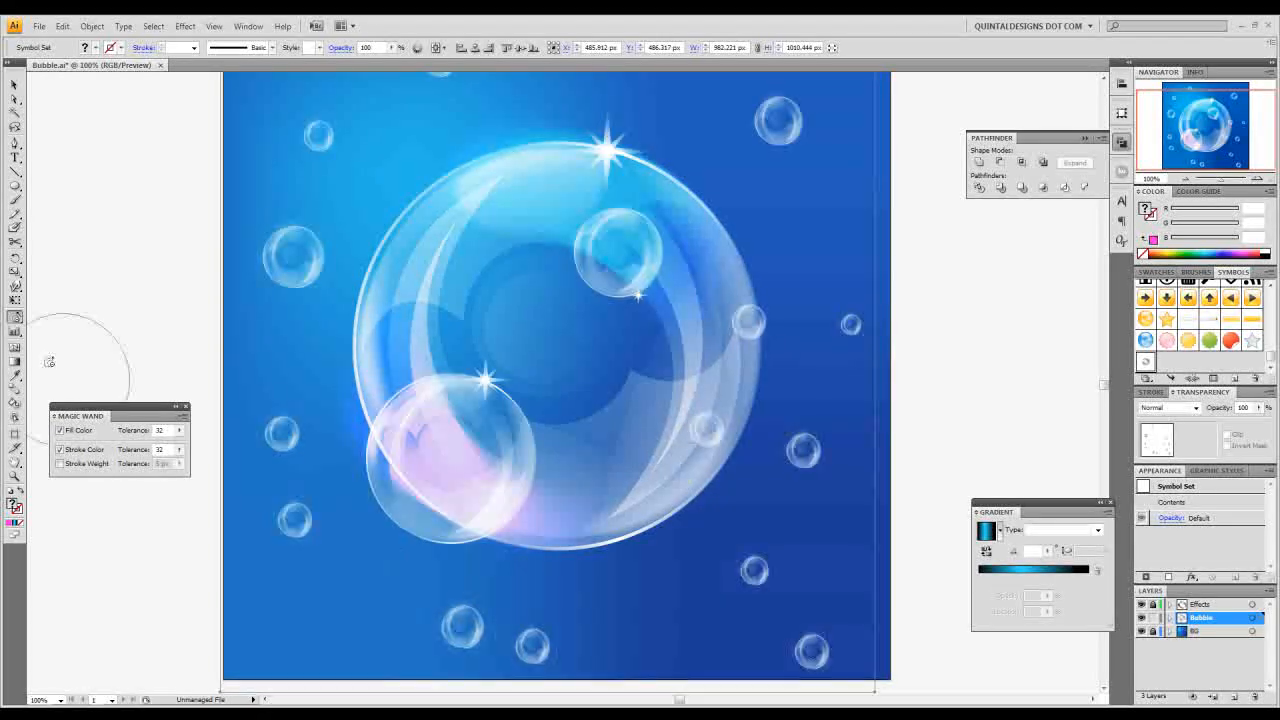
# Step: Rotate the sprayed bubbles along the left side and bottom of the artwork with the Symbol Spinner
pyautogui.moveTo(14, 317); pyautogui.dragTo(108, 378)
pyautogui.moveTo(305, 435); pyautogui.dragTo(298, 480)
pyautogui.moveTo(314, 543); pyautogui.dragTo(372, 562)
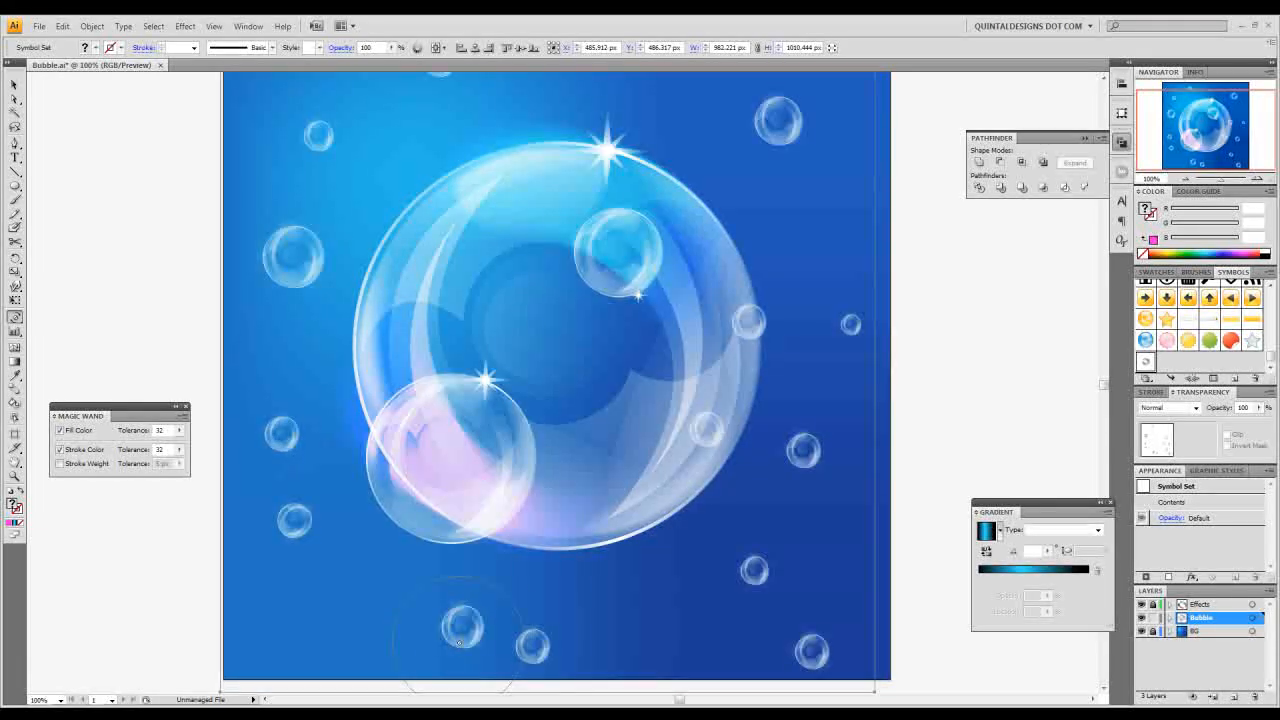
pyautogui.click(503, 588)
pyautogui.click(300, 229)
pyautogui.moveTo(423, 200); pyautogui.dragTo(413, 290)
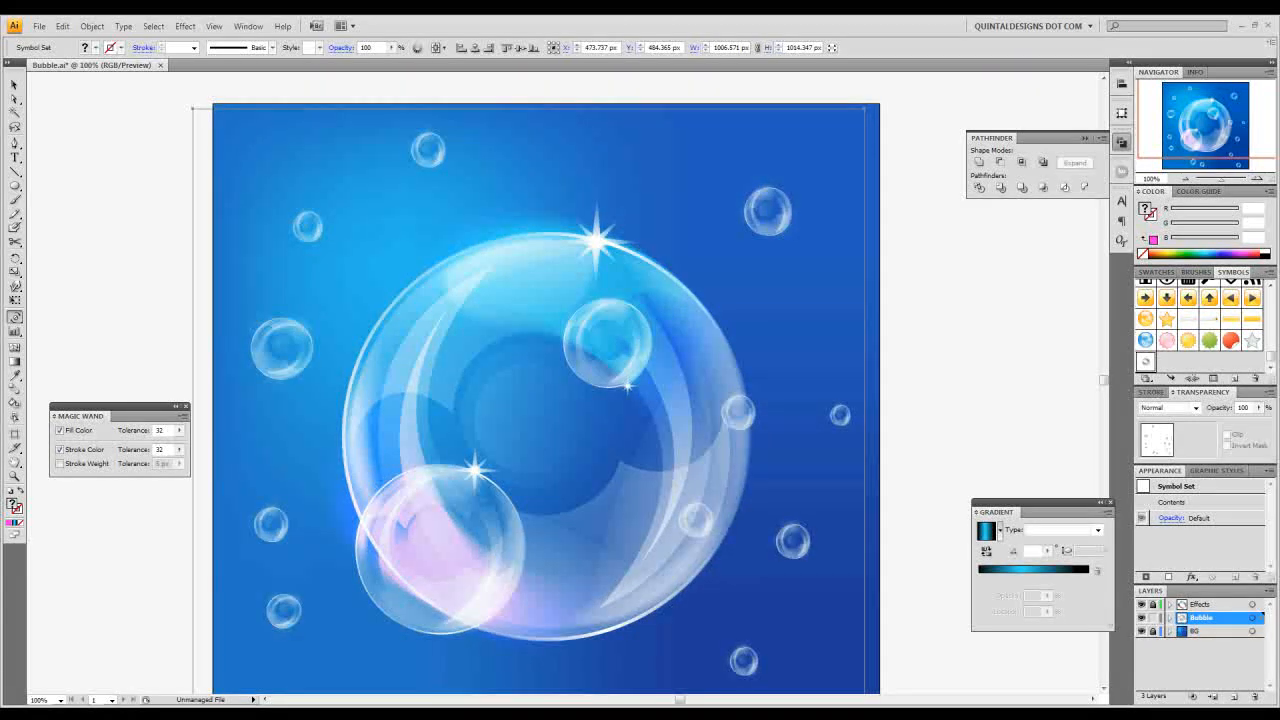